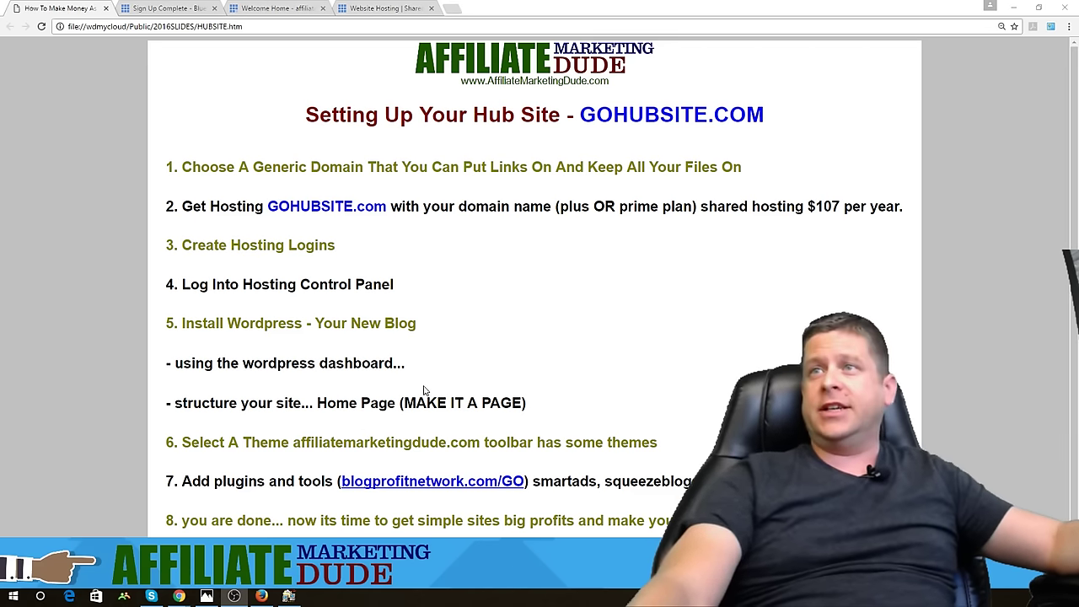
Open the GOHUBSITE.COM address from the slide's heading as a website
{"action": "left_click_drag", "start_coordinate": [780, 118], "coordinate": [587, 120]}
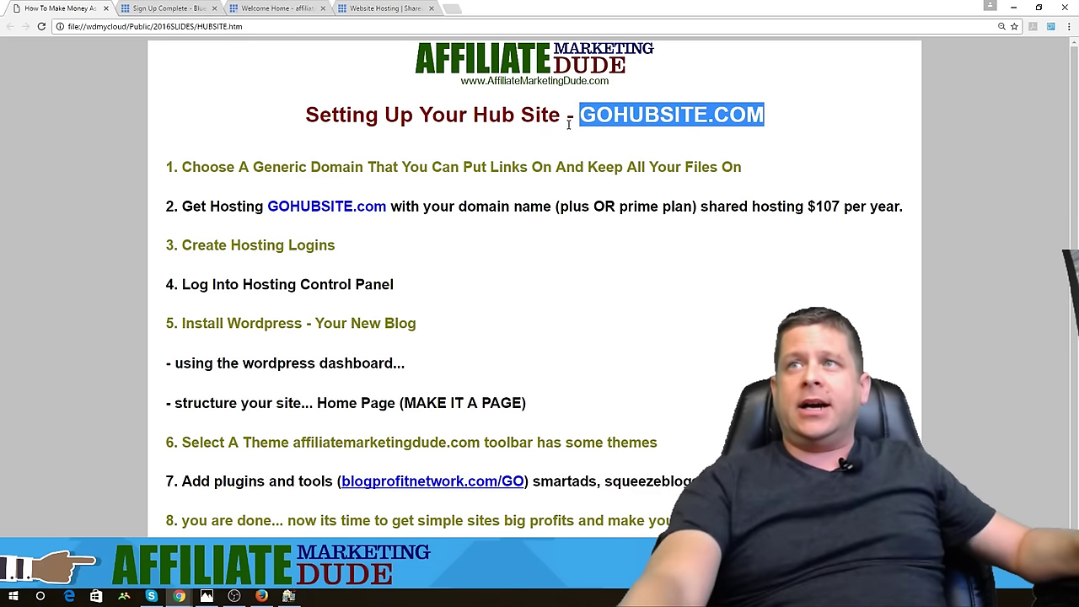
{"action": "right_click", "coordinate": [594, 114]}
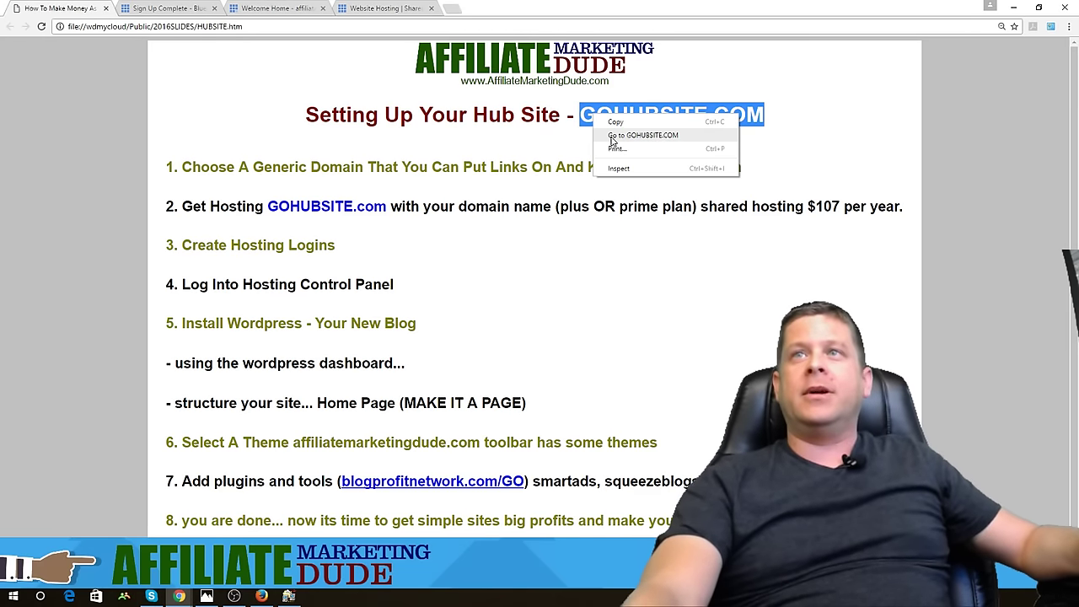
{"action": "left_click", "coordinate": [613, 136]}
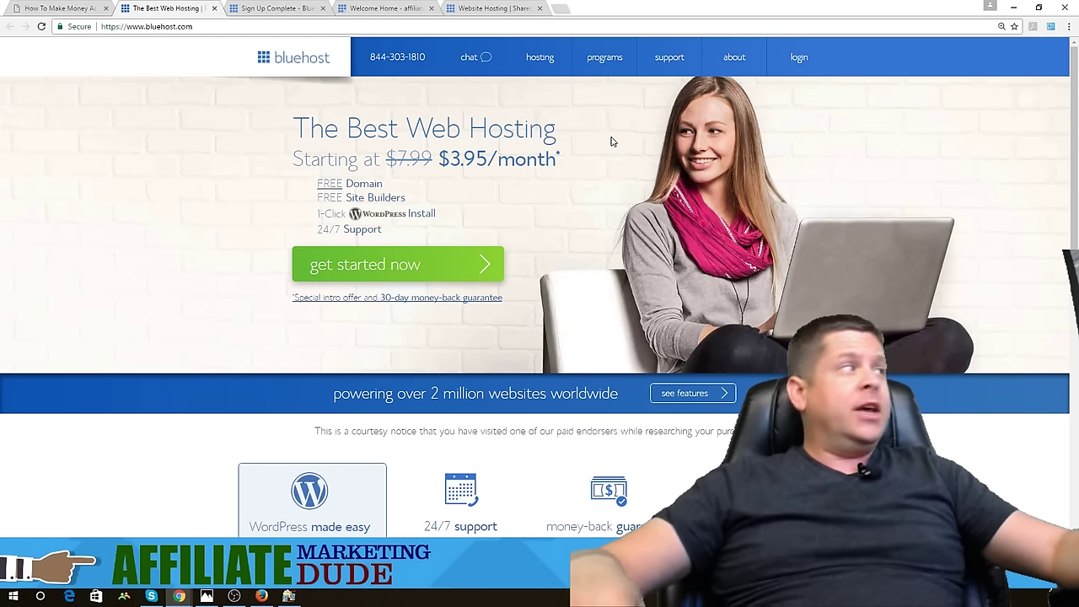
Return to the hub site slide and highlight the first item about choosing a generic domain
{"action": "left_click", "coordinate": [83, 8]}
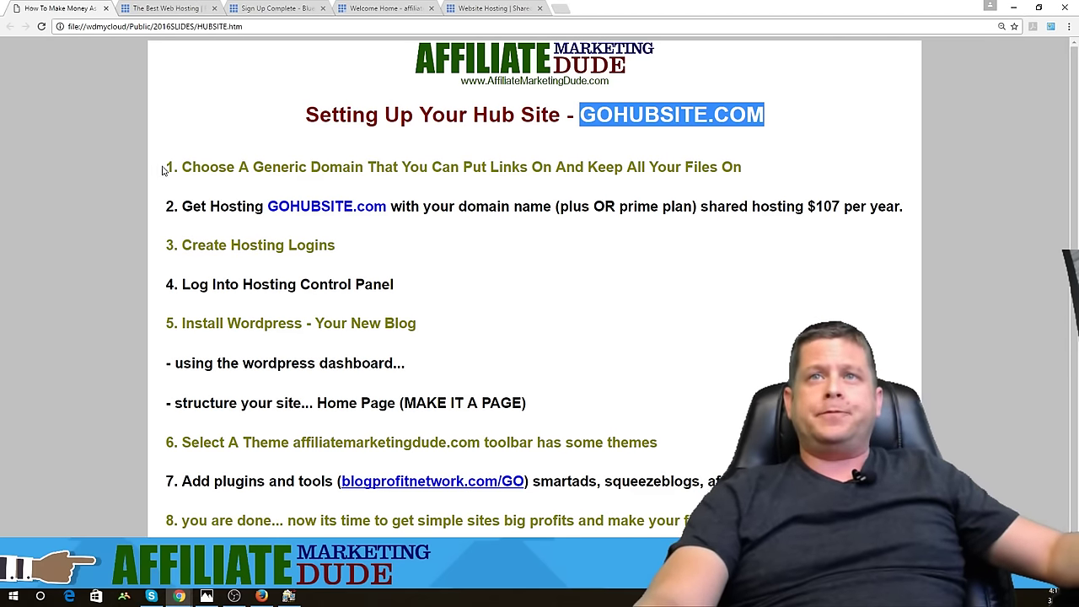
{"action": "left_click_drag", "start_coordinate": [163, 170], "coordinate": [358, 179]}
{"action": "left_click_drag", "start_coordinate": [444, 175], "coordinate": [743, 164]}
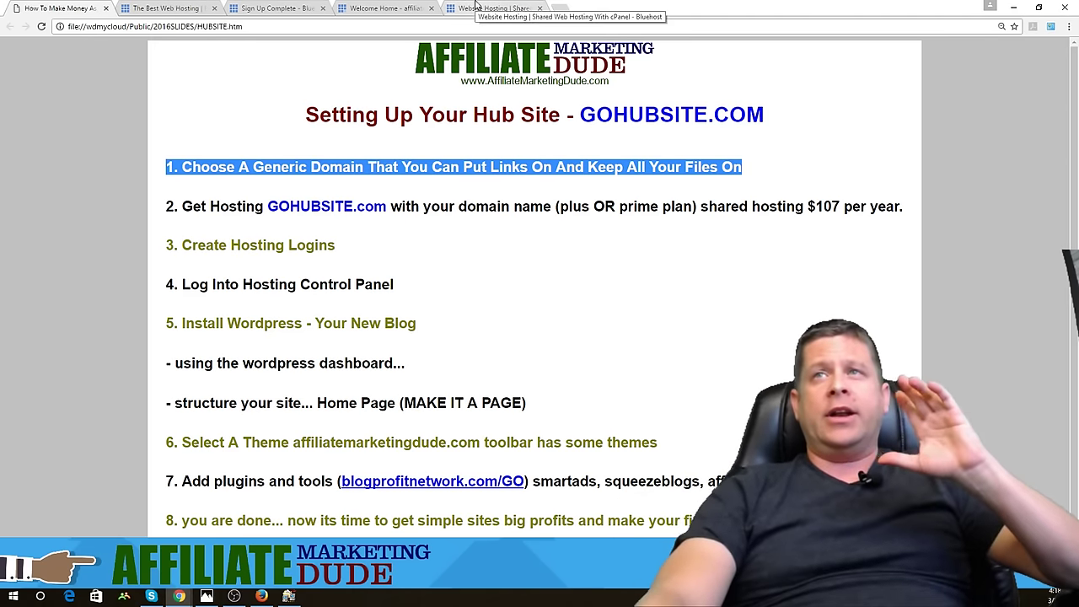
Look over the open Bluehost pages, return to the hub site slide and highlight GOHUBSITE.COM in its heading
{"action": "left_click", "coordinate": [477, 7]}
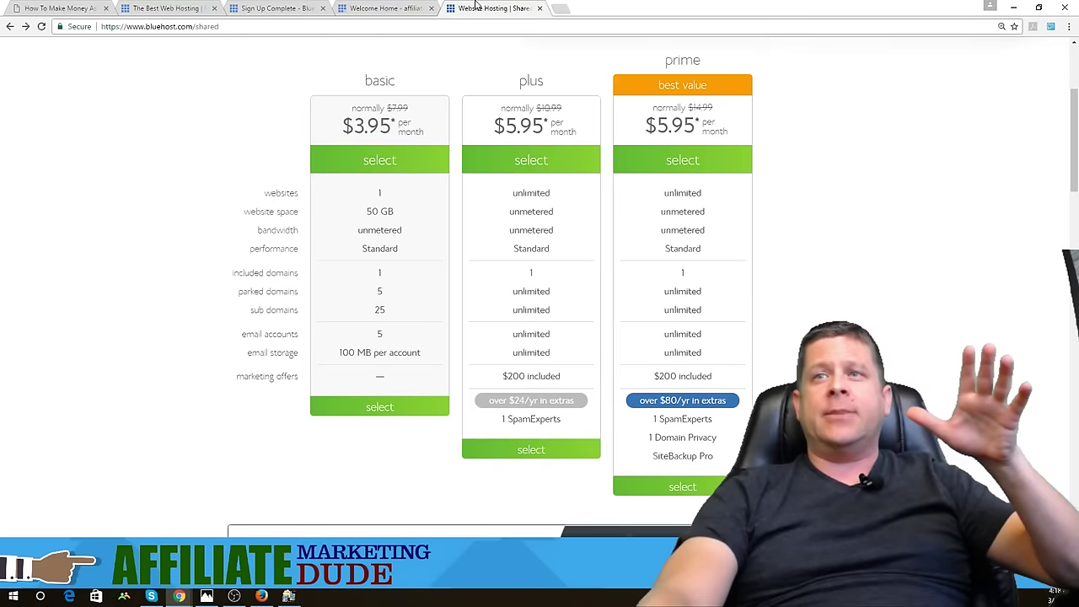
{"action": "left_click", "coordinate": [190, 6]}
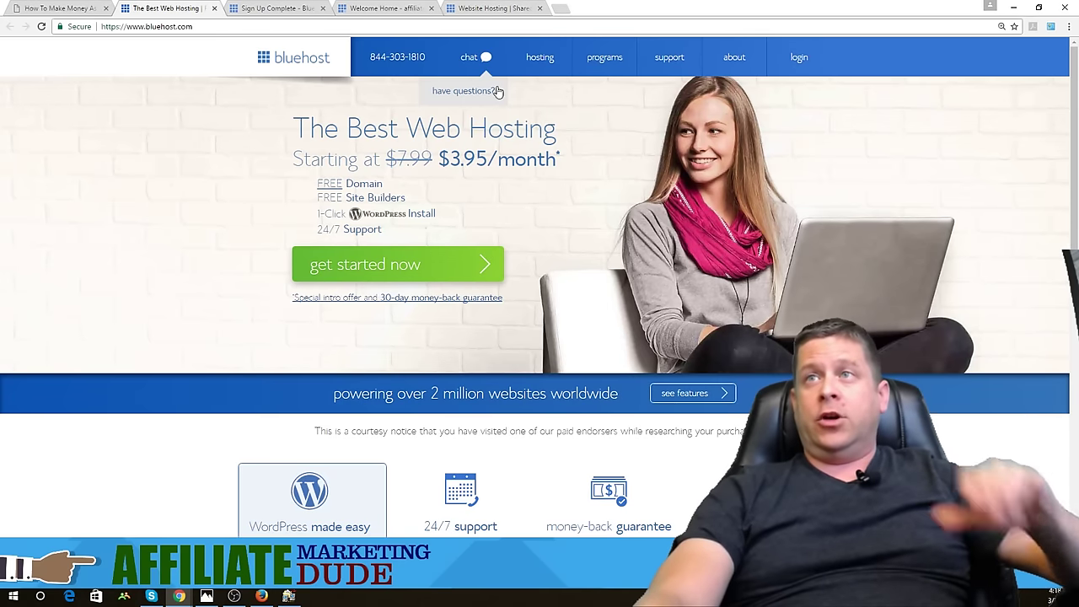
{"action": "mouse_move", "coordinate": [516, 74]}
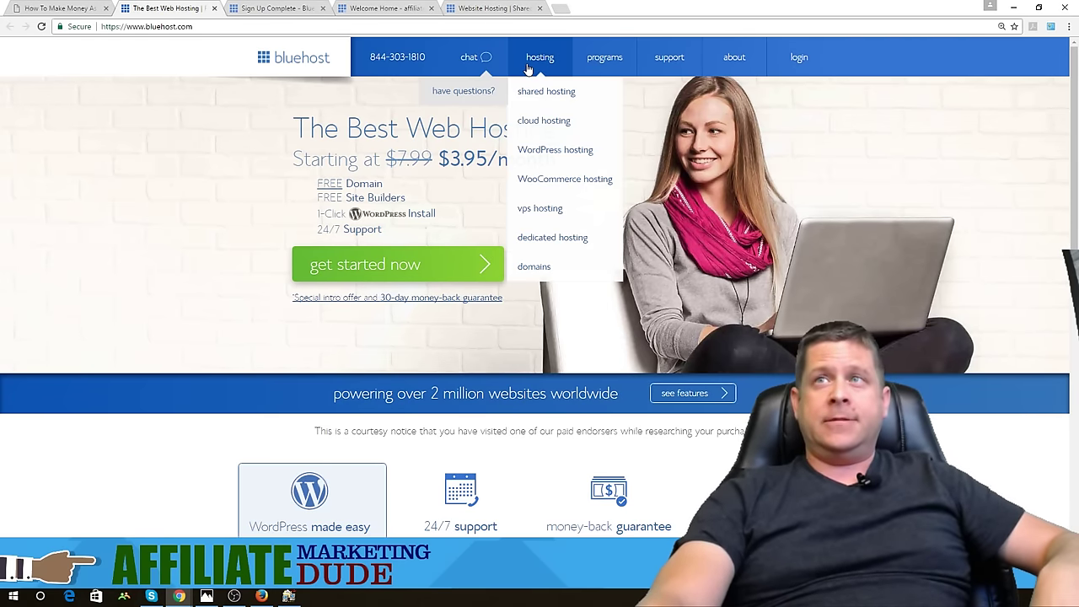
{"action": "left_click", "coordinate": [491, 9]}
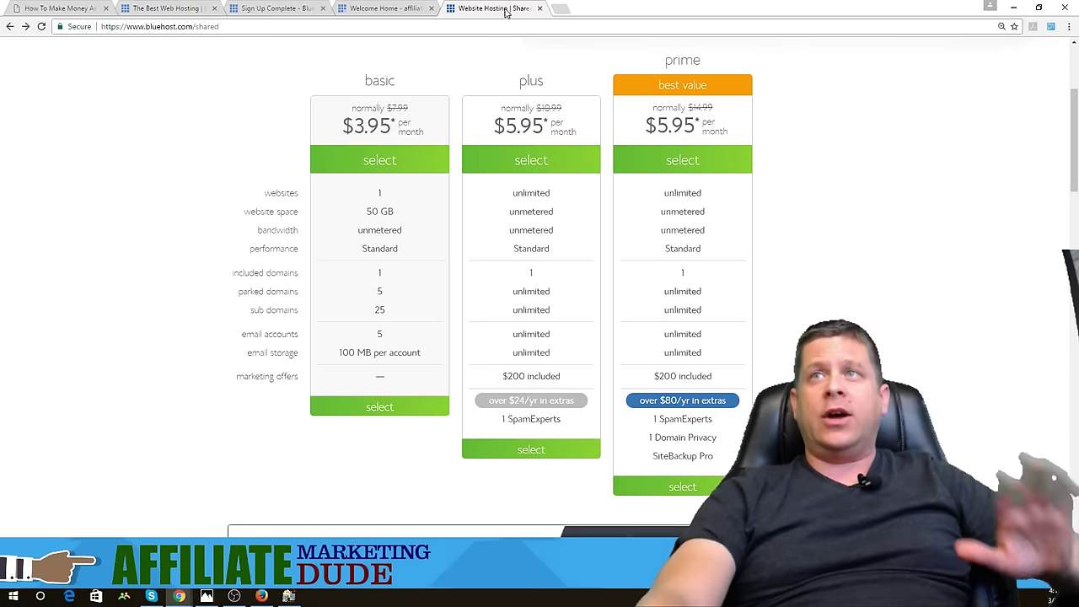
{"action": "left_click", "coordinate": [406, 6]}
{"action": "left_click", "coordinate": [59, 8]}
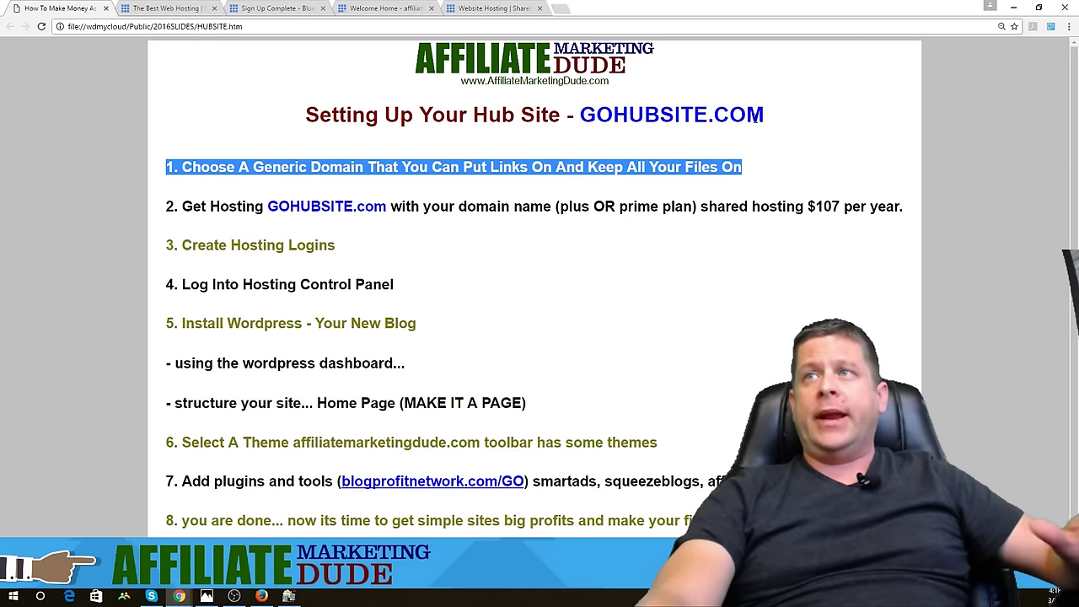
{"action": "left_click_drag", "start_coordinate": [767, 121], "coordinate": [587, 122]}
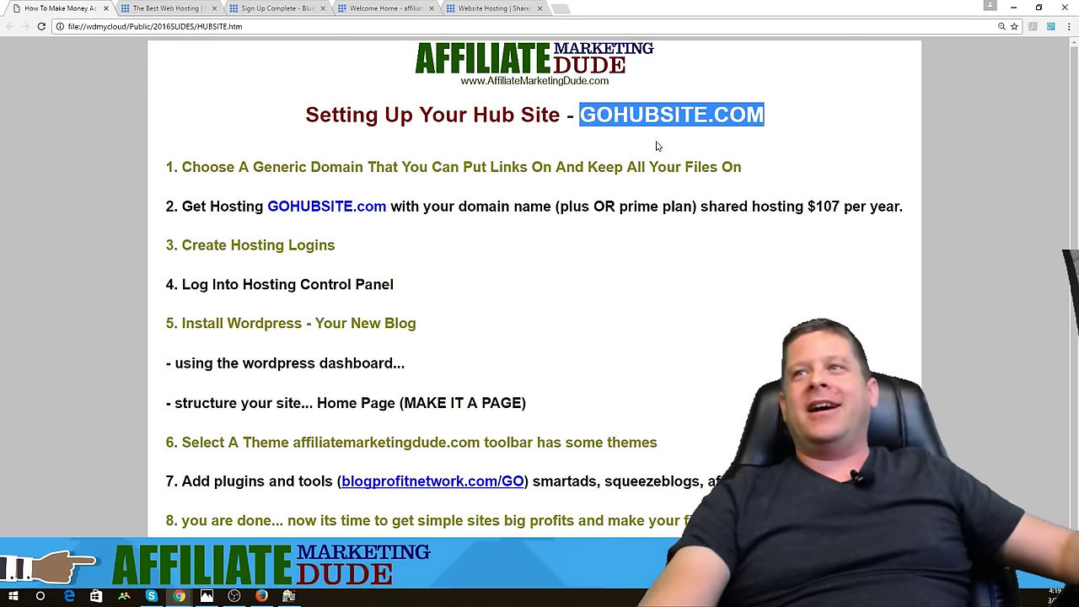
Open Bluehost's shared hosting plans and select the prime plan
{"action": "left_click", "coordinate": [136, 9]}
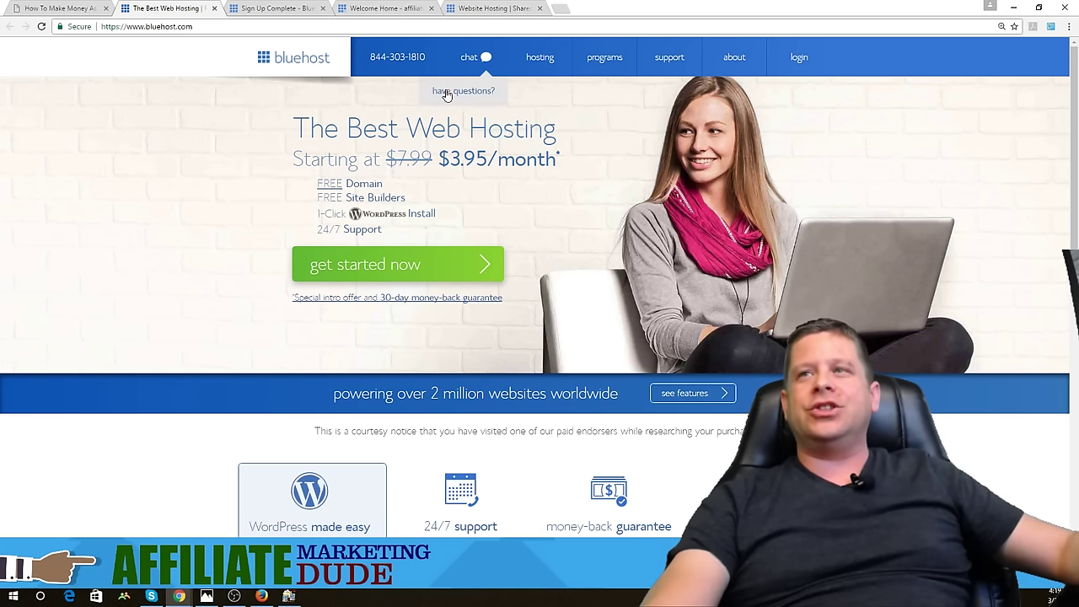
{"action": "mouse_move", "coordinate": [542, 69]}
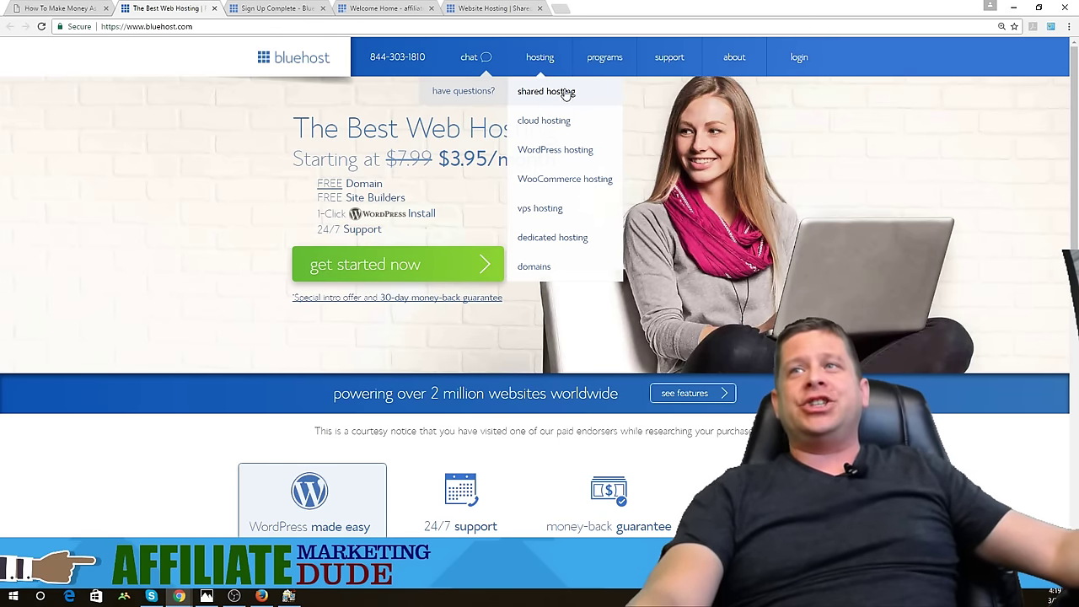
{"action": "left_click", "coordinate": [580, 93]}
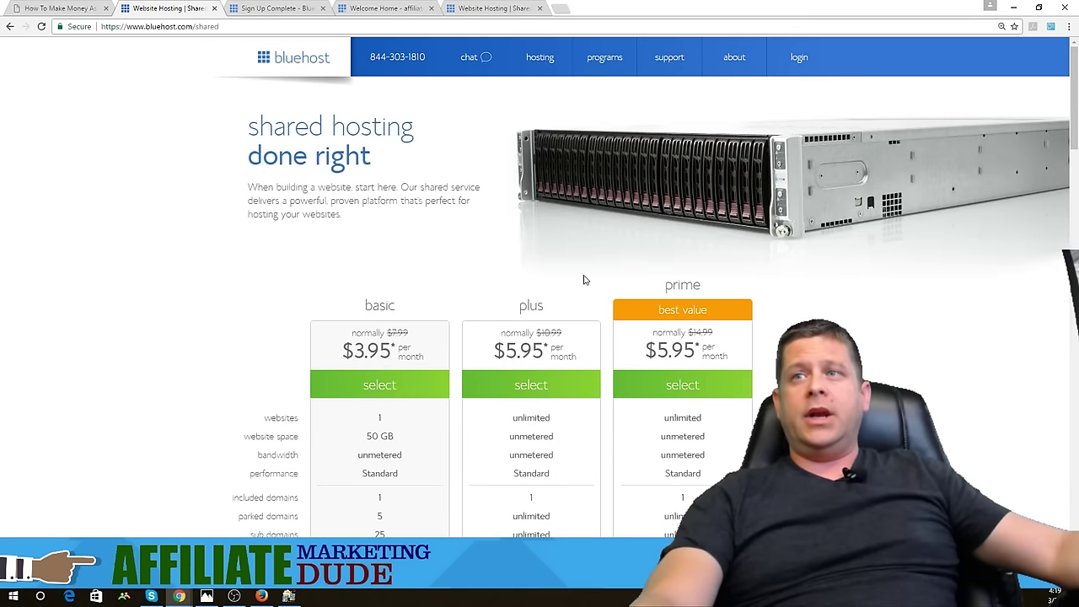
{"action": "scroll", "coordinate": [590, 274], "scroll_direction": "down", "scroll_amount": 2}
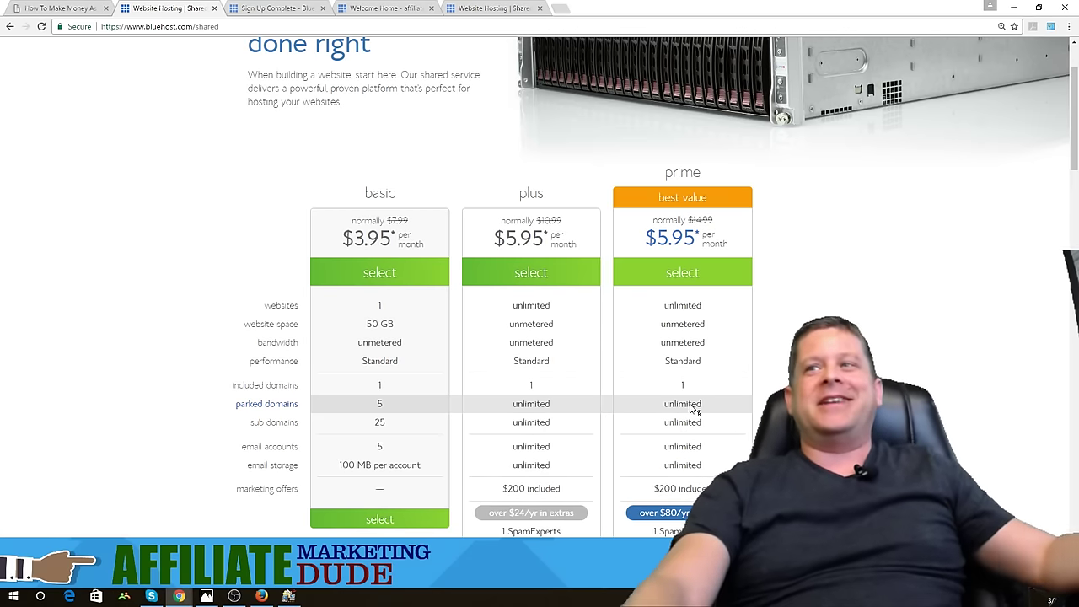
{"action": "scroll", "coordinate": [769, 244], "scroll_direction": "down", "scroll_amount": 1}
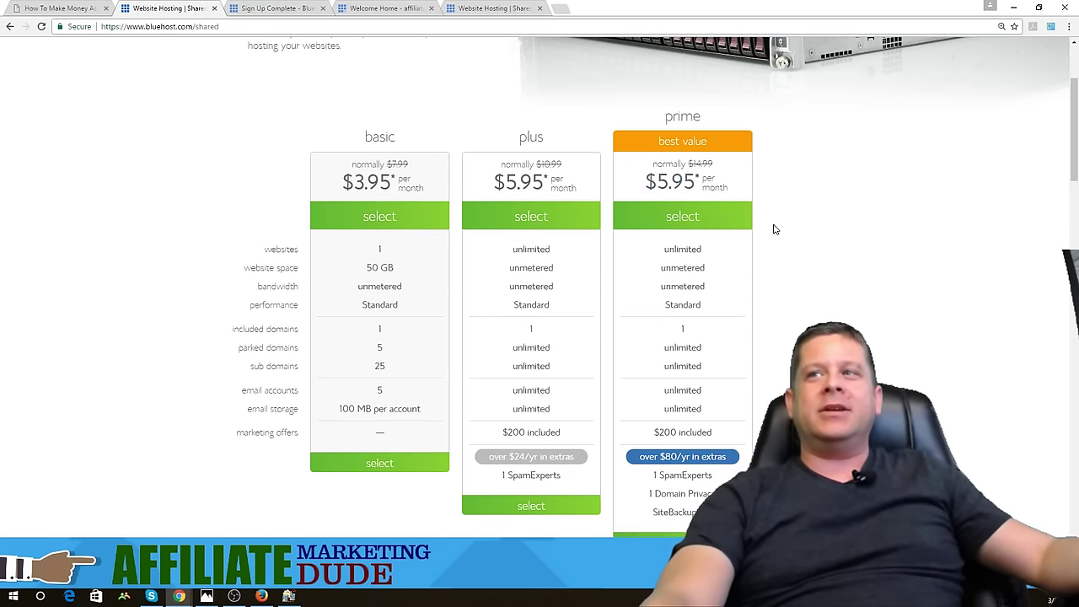
{"action": "left_click", "coordinate": [704, 219]}
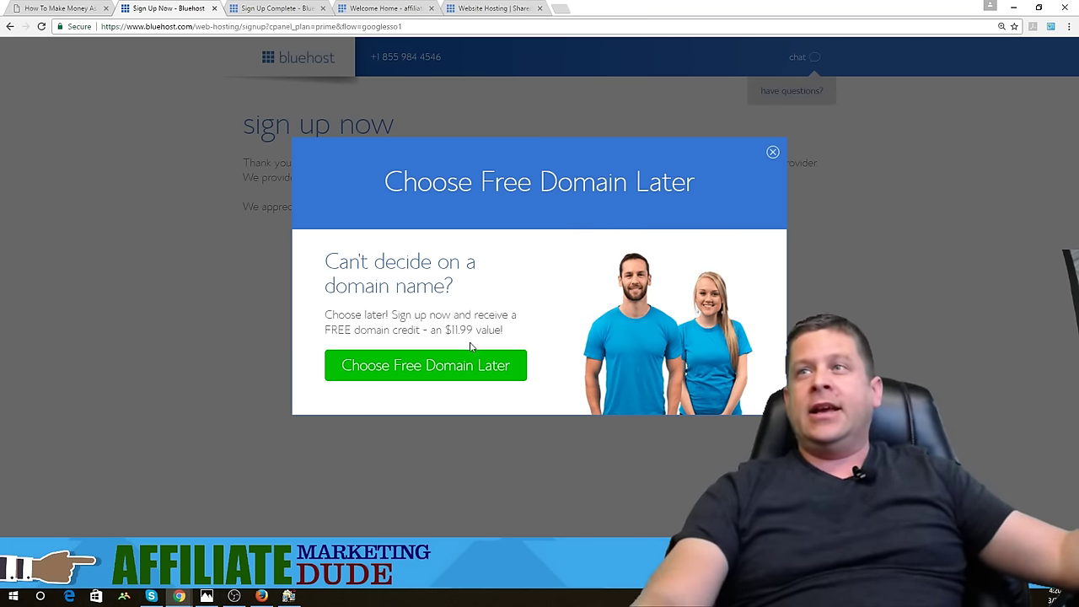
Decline choosing a free domain later and continue the signup with the new domain marcusbloglinks.com
{"action": "left_click", "coordinate": [772, 153]}
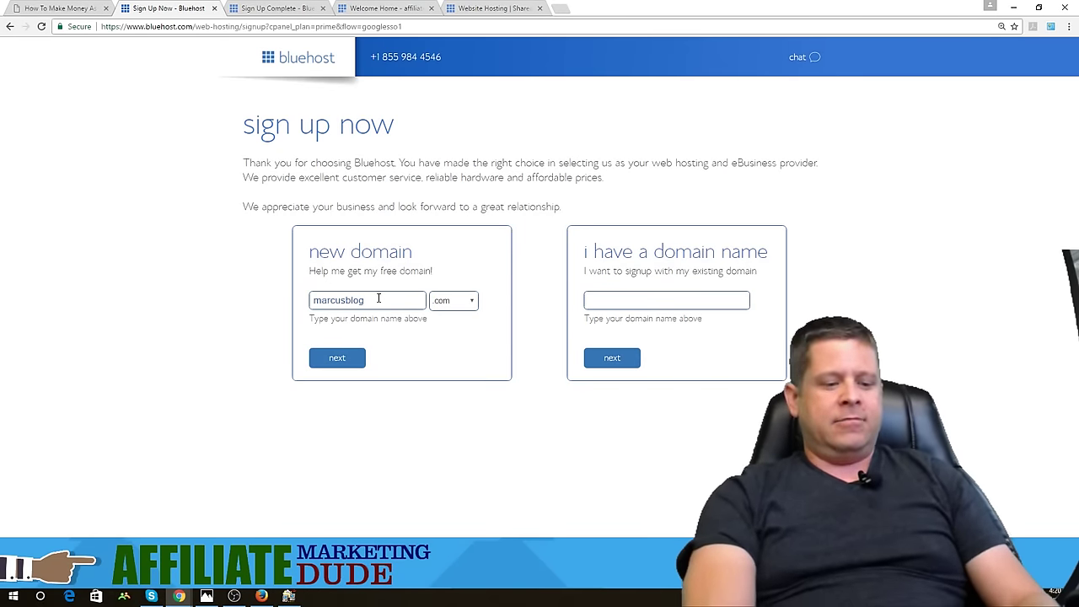
{"action": "type", "text": "as"}
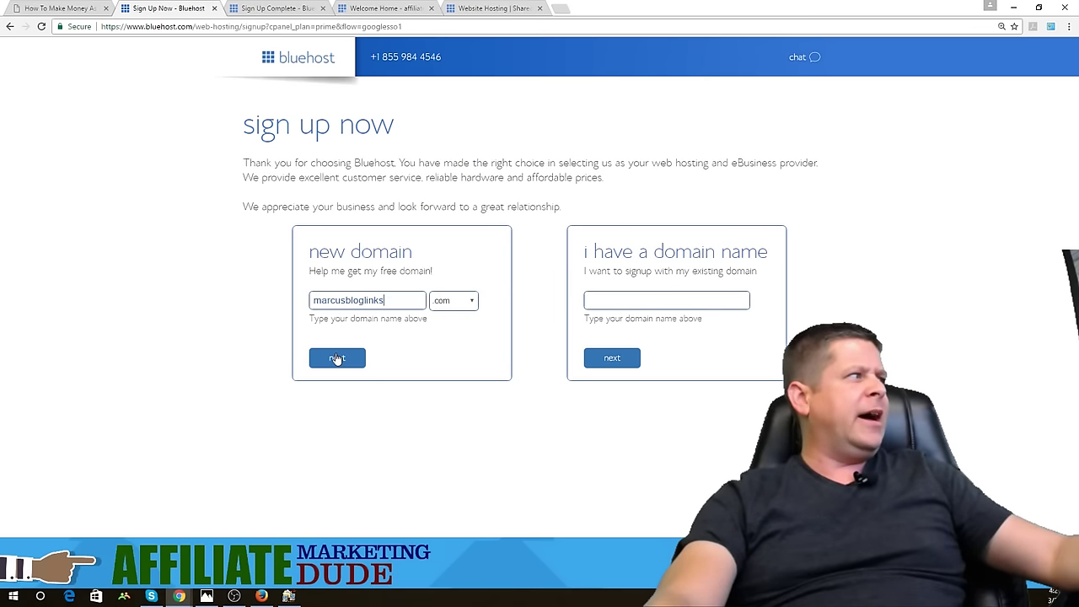
{"action": "left_click", "coordinate": [336, 359]}
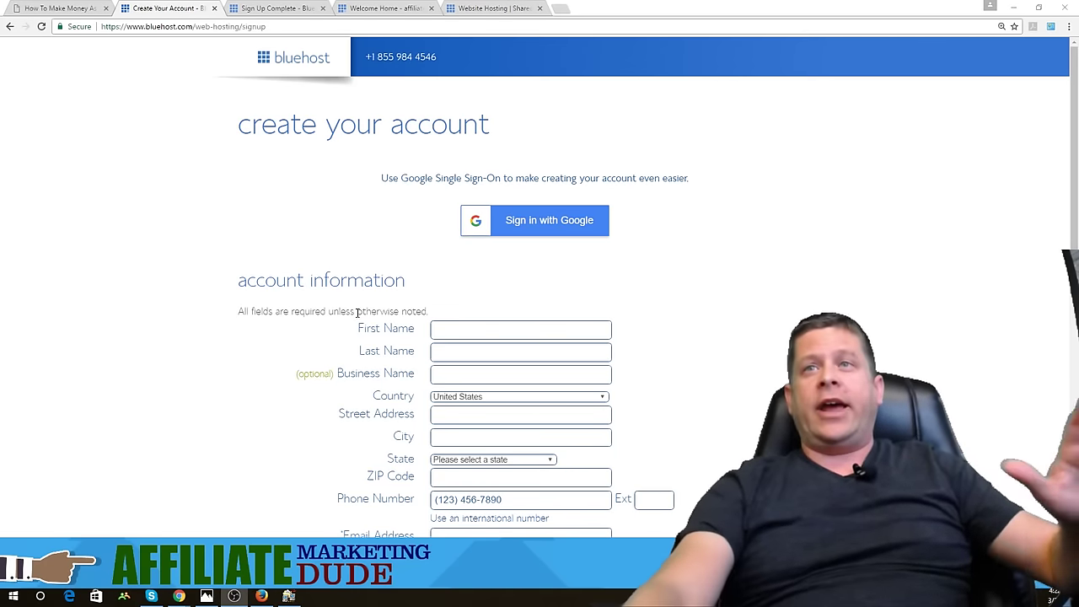
Set the account plan in the package information to Prime 60 Month Price - $5.95/mo
{"action": "scroll", "coordinate": [504, 278], "scroll_direction": "down", "scroll_amount": 2}
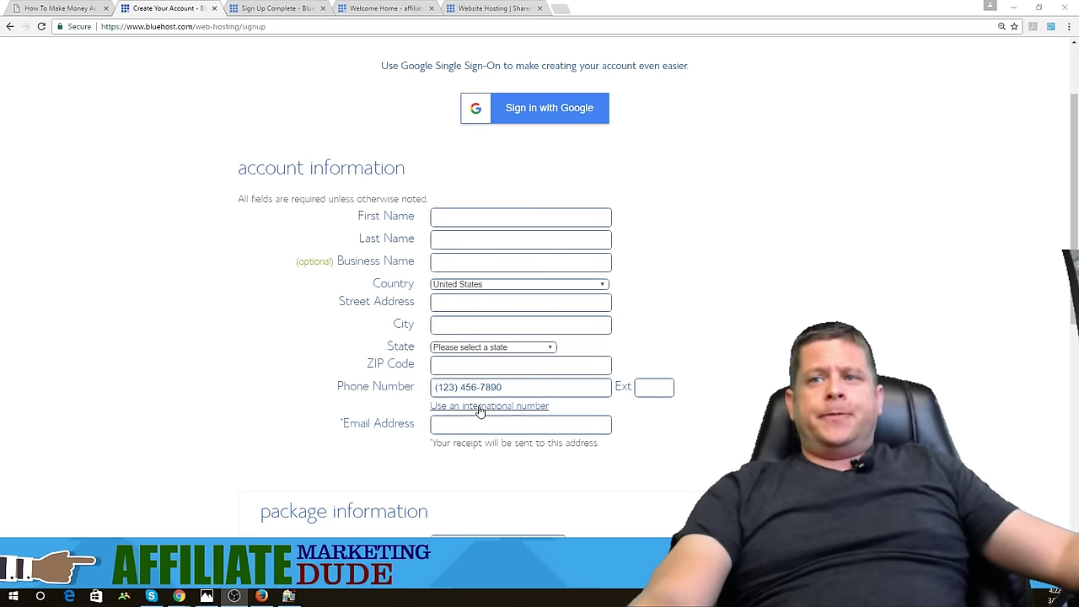
{"action": "scroll", "coordinate": [692, 318], "scroll_direction": "down", "scroll_amount": 4}
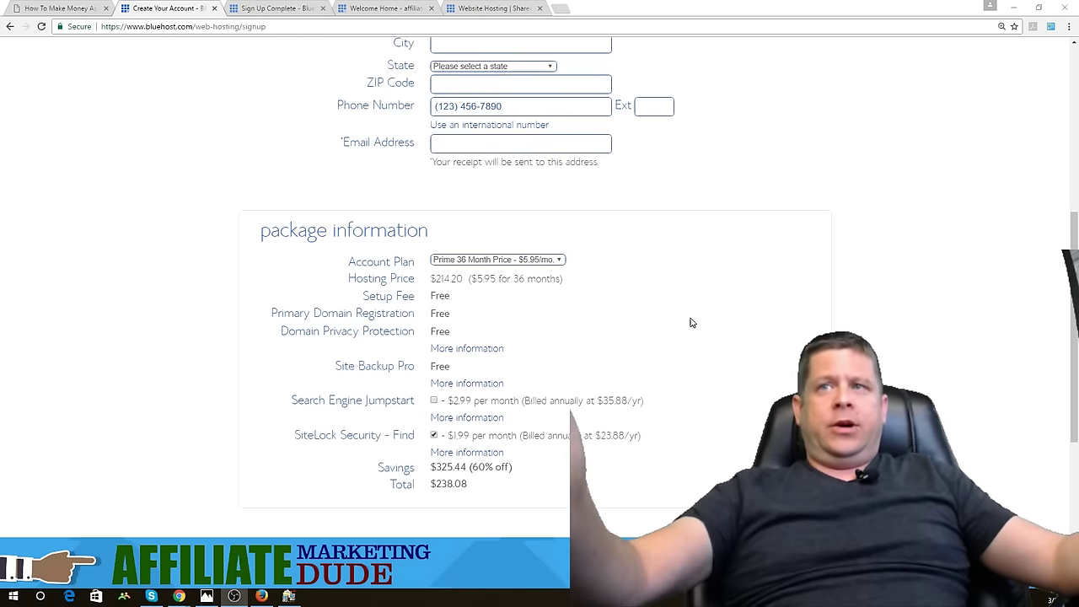
{"action": "left_click", "coordinate": [511, 260]}
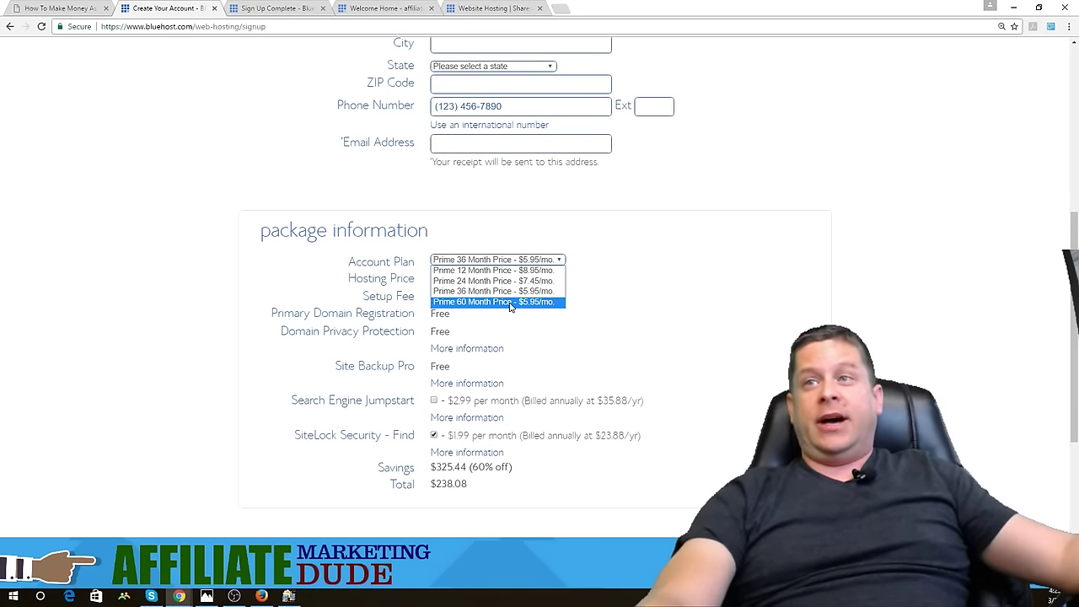
{"action": "left_click", "coordinate": [510, 302]}
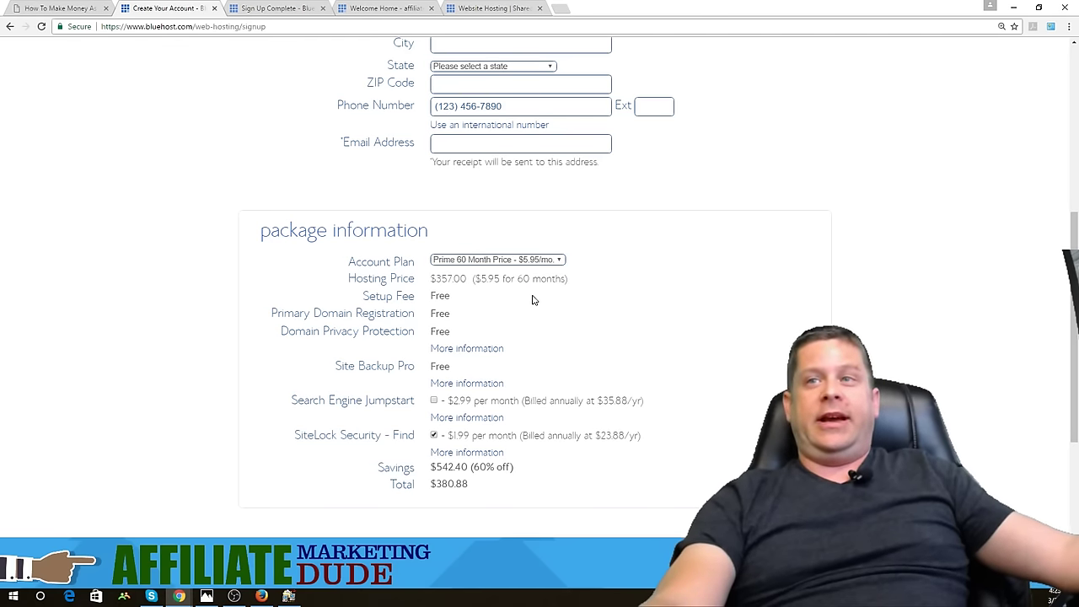
Set the account plan to Prime 12 Month Price - $8.95/mo. and remove the SiteLock Security - Find add-on
{"action": "left_click", "coordinate": [537, 259]}
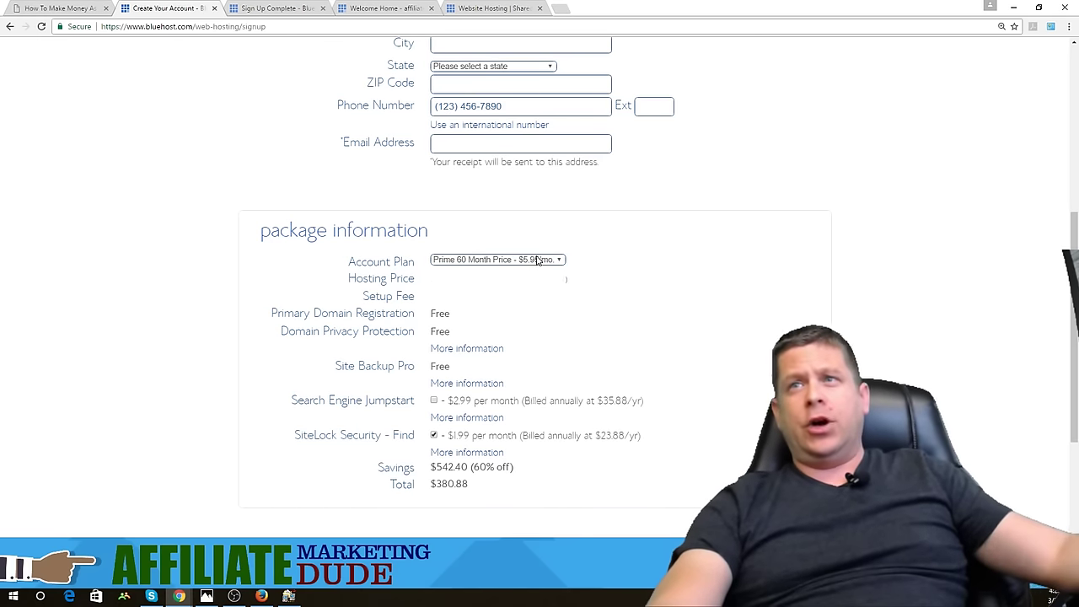
{"action": "left_click", "coordinate": [548, 273]}
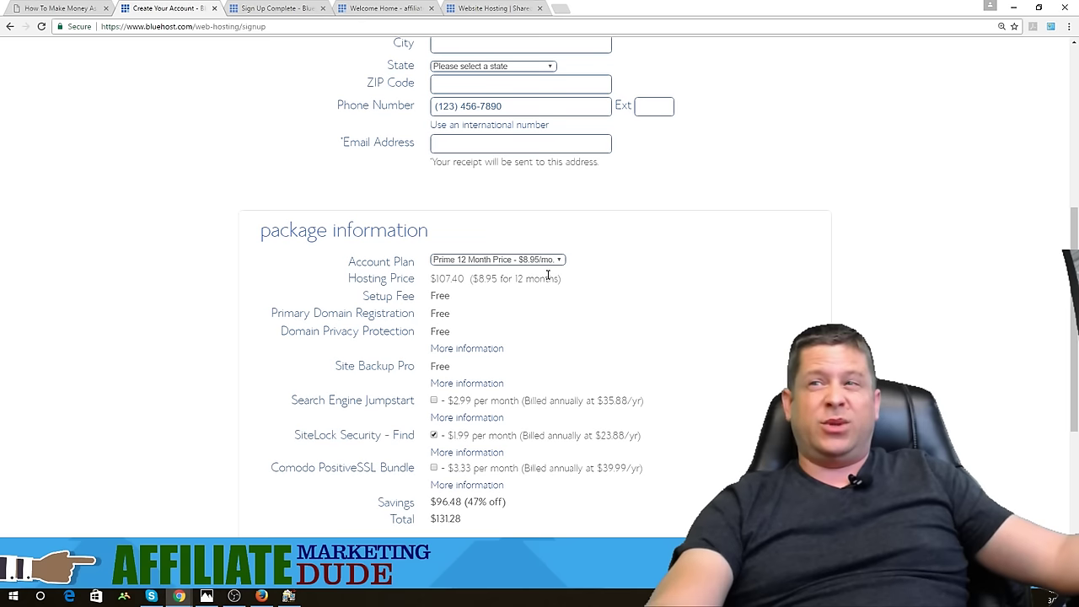
{"action": "left_click", "coordinate": [434, 436]}
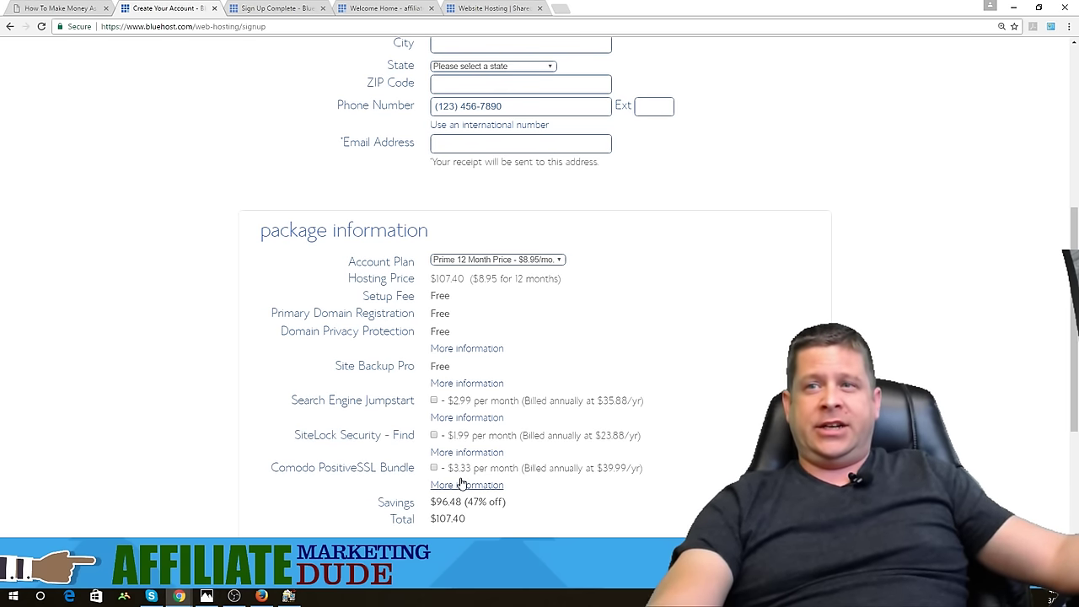
Review the package costs, the payment fields and the terms on the account creation form
{"action": "scroll", "coordinate": [519, 421], "scroll_direction": "down", "scroll_amount": 1}
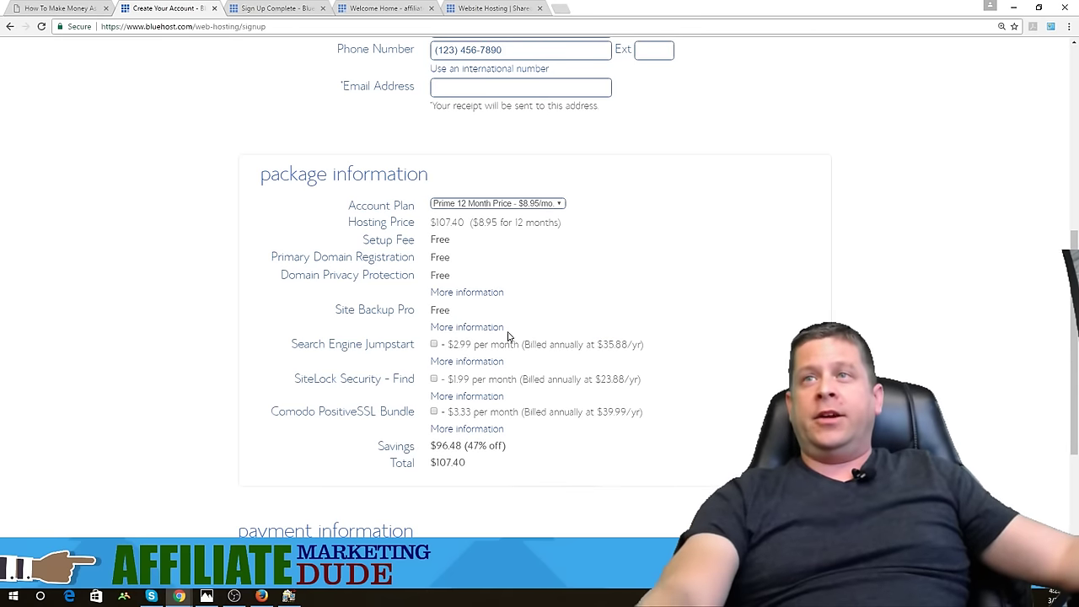
{"action": "scroll", "coordinate": [509, 335], "scroll_direction": "up", "scroll_amount": 2}
{"action": "scroll", "coordinate": [498, 118], "scroll_direction": "up", "scroll_amount": 1}
{"action": "scroll", "coordinate": [515, 253], "scroll_direction": "down", "scroll_amount": 4}
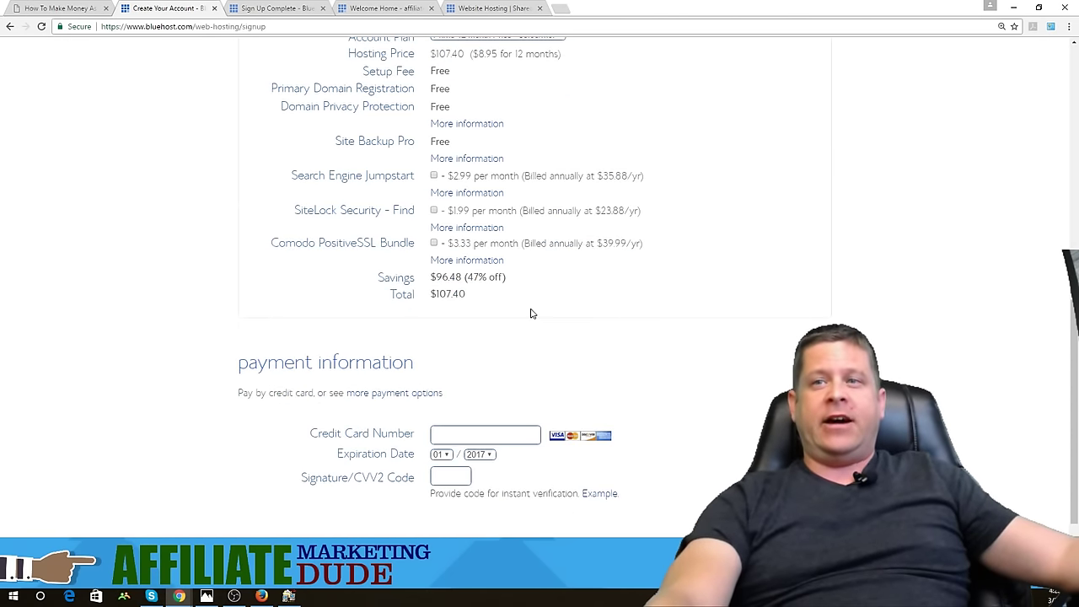
{"action": "scroll", "coordinate": [532, 314], "scroll_direction": "down", "scroll_amount": 2}
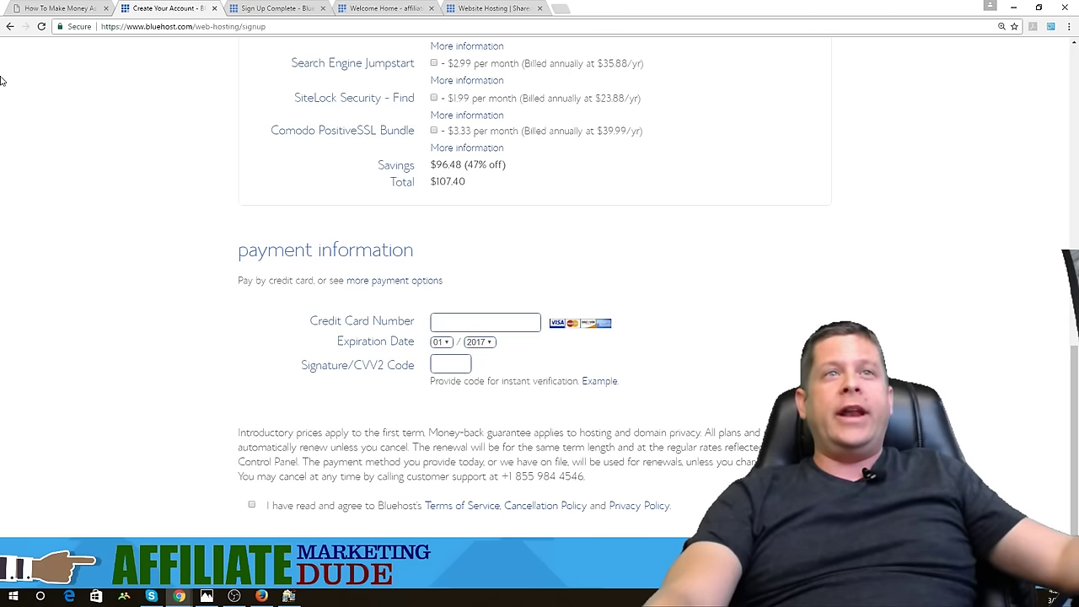
Switch to the hosting control panel home, accept the login-expired notice and highlight the account's domain name in the header
{"action": "left_click", "coordinate": [244, 10]}
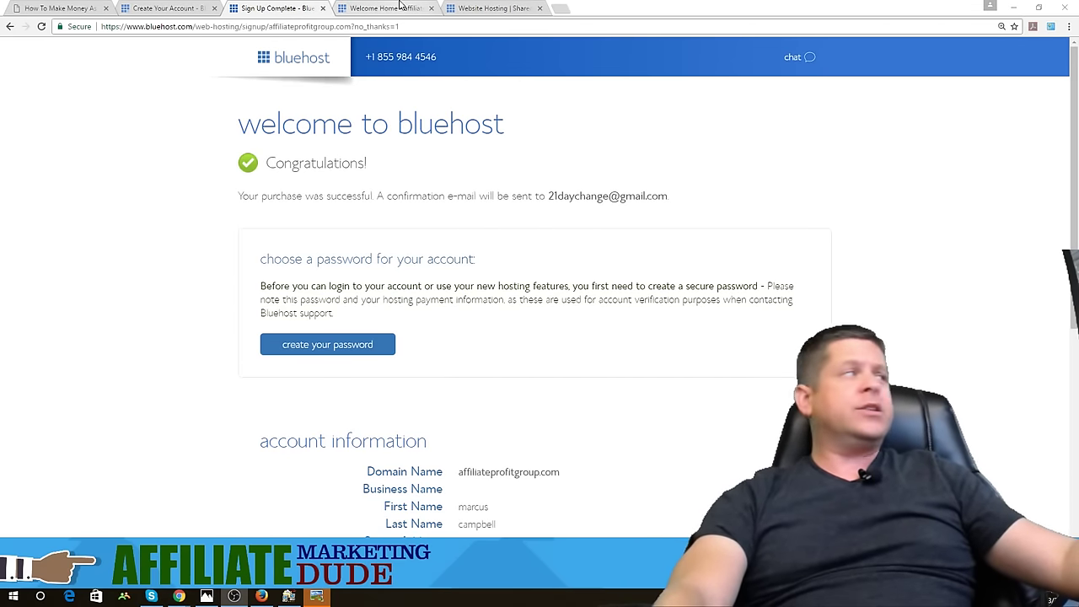
{"action": "left_click", "coordinate": [401, 8]}
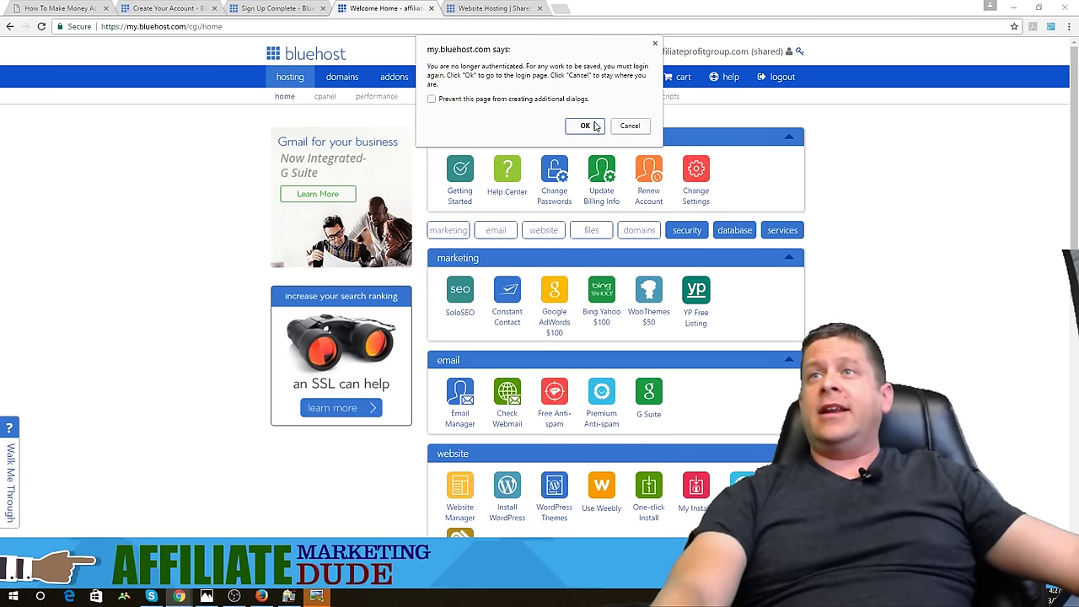
{"action": "left_click", "coordinate": [586, 125]}
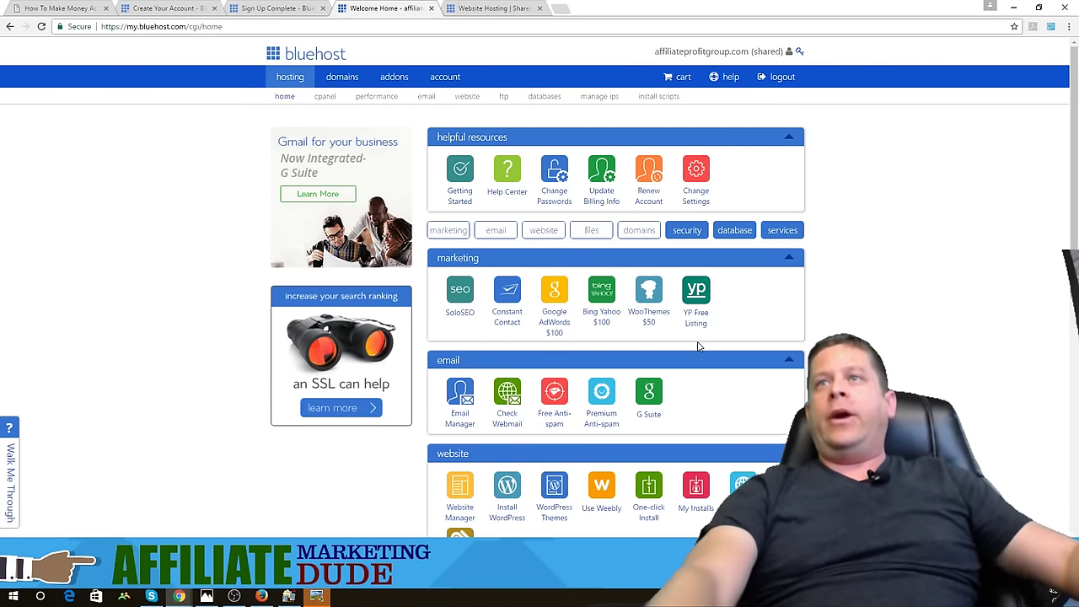
{"action": "left_click_drag", "start_coordinate": [786, 53], "coordinate": [668, 55]}
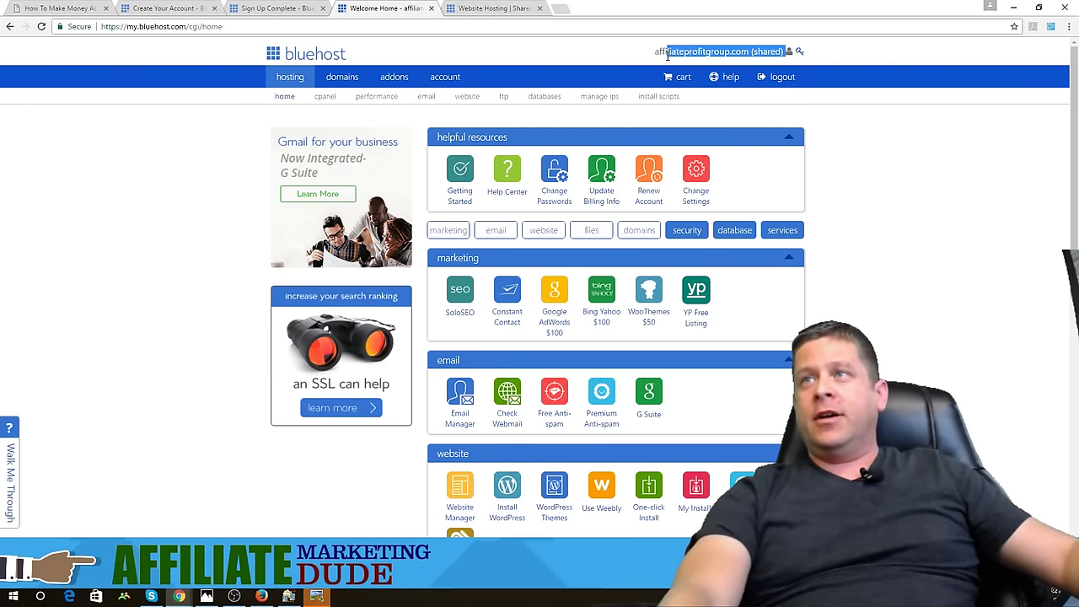
{"action": "left_click", "coordinate": [744, 52]}
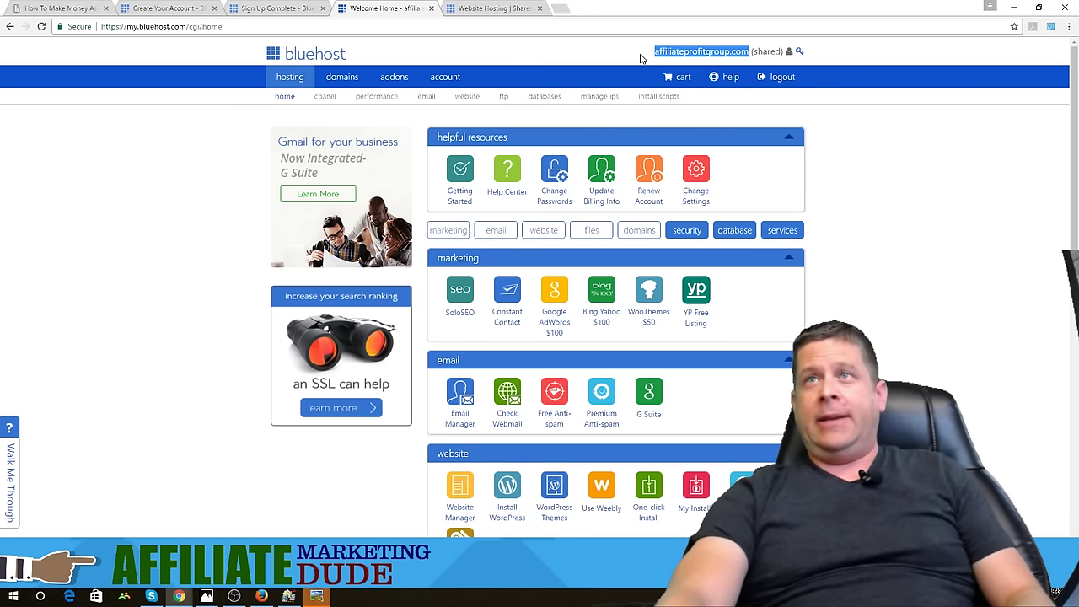
Open affiliateprofitgroup.com in a new browser tab to view the live site
{"action": "left_click", "coordinate": [563, 9]}
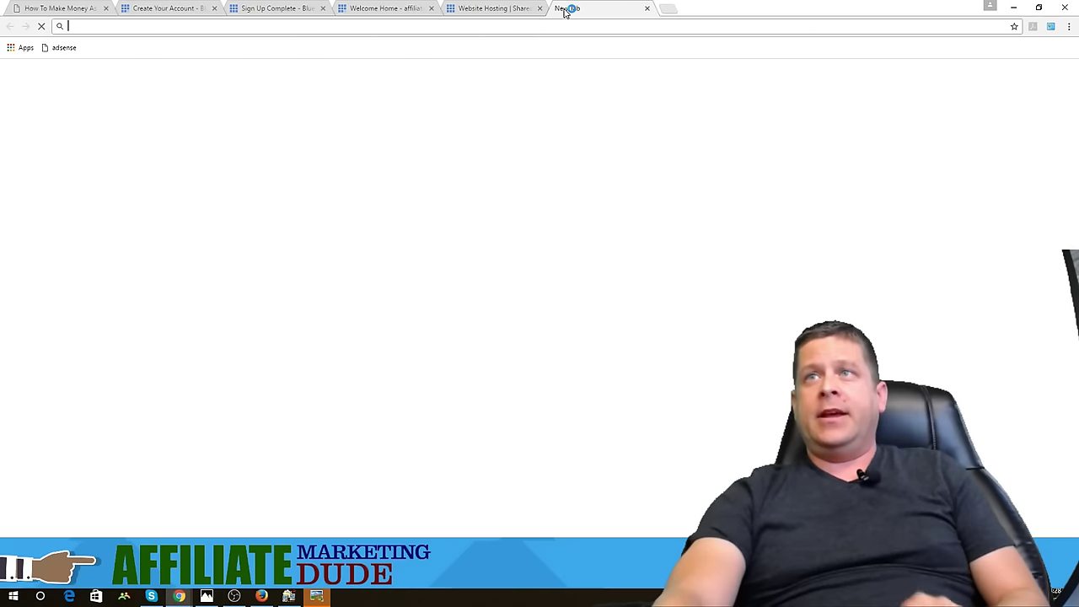
{"action": "type", "text": "affiliateprofitgroup.com"}
{"action": "key", "text": "Return"}
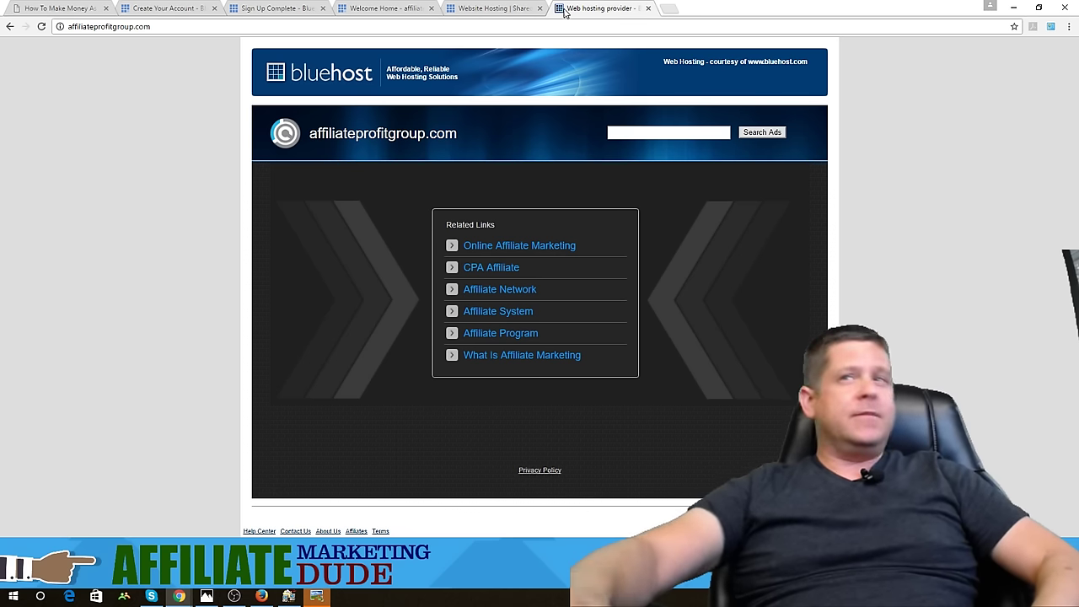
Return to the hosting control panel home, launch the File Manager in the Home Directory and open the www folder
{"action": "left_click", "coordinate": [500, 10]}
{"action": "left_click", "coordinate": [383, 9]}
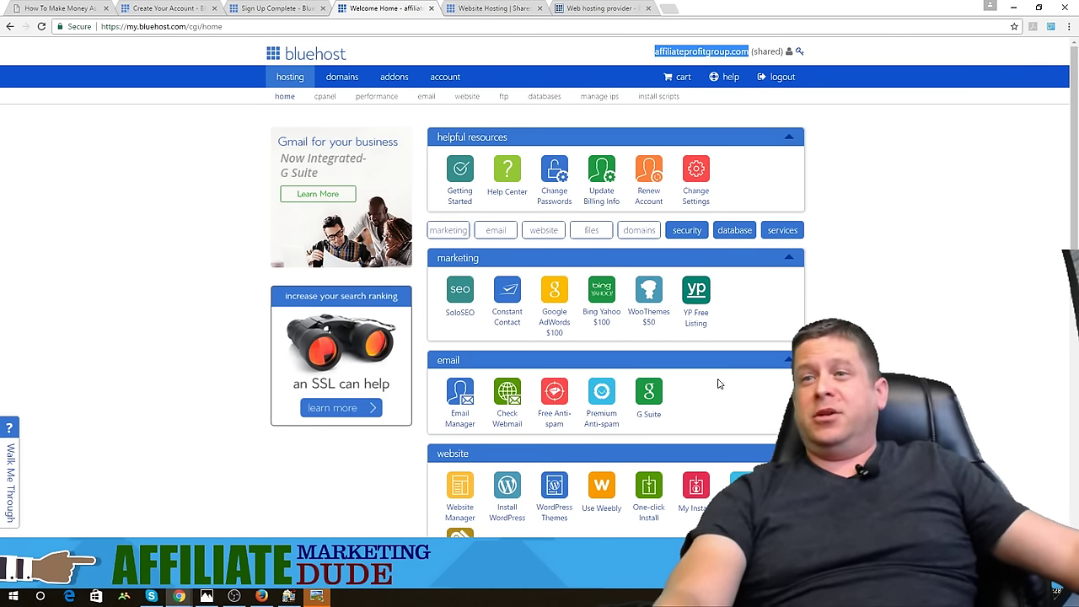
{"action": "scroll", "coordinate": [646, 436], "scroll_direction": "down", "scroll_amount": 2}
{"action": "scroll", "coordinate": [646, 436], "scroll_direction": "down", "scroll_amount": 1}
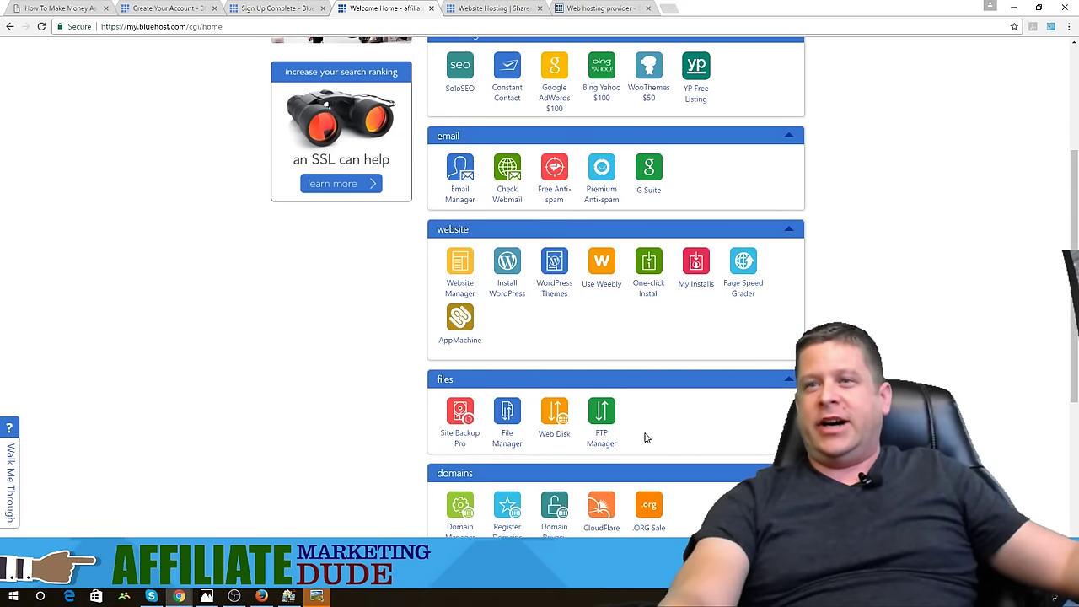
{"action": "left_click", "coordinate": [513, 419]}
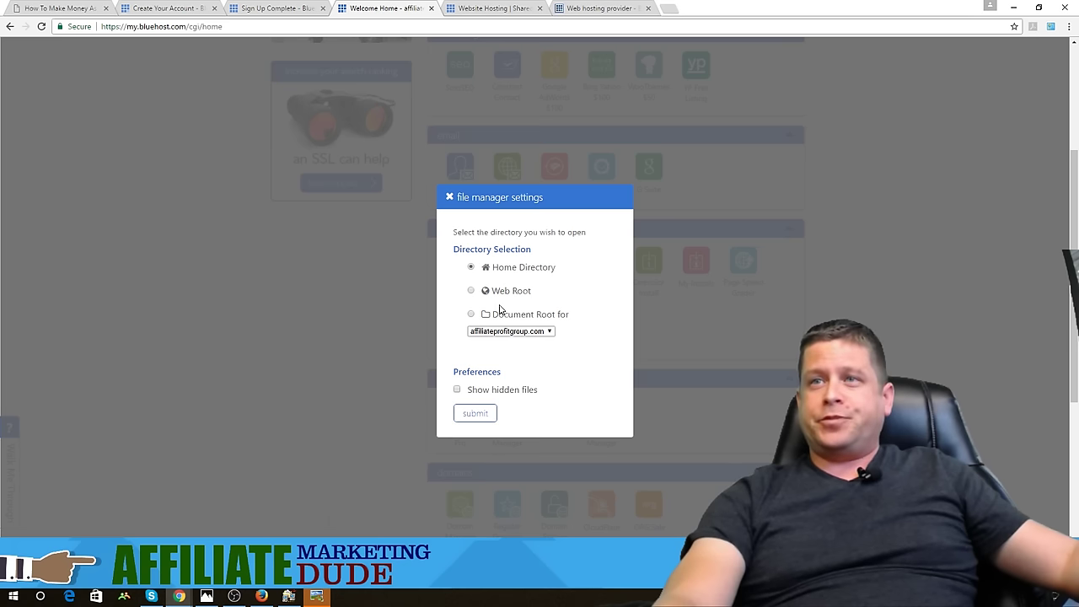
{"action": "left_click", "coordinate": [479, 413]}
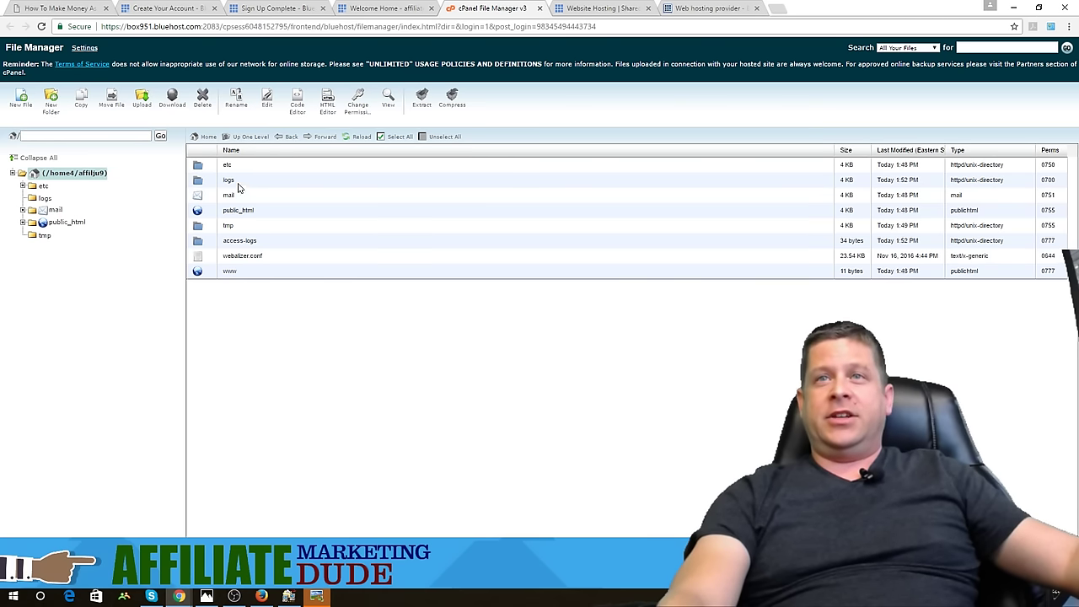
{"action": "double_click", "coordinate": [210, 271]}
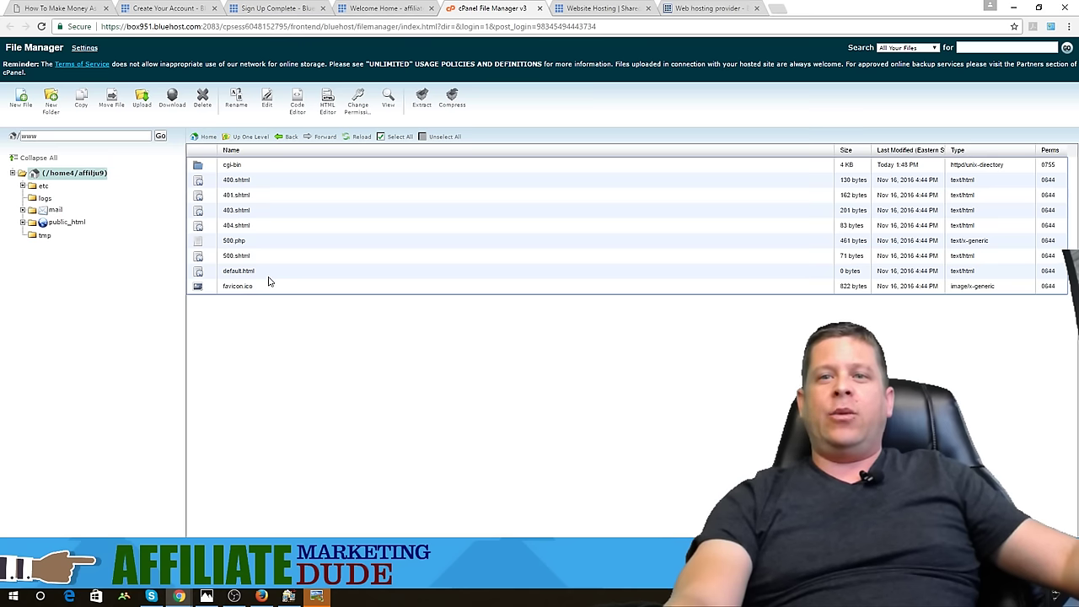
Upload the index file from the Desktop into public_html, refresh the file list and reload the live site to view the page
{"action": "left_click", "coordinate": [142, 107]}
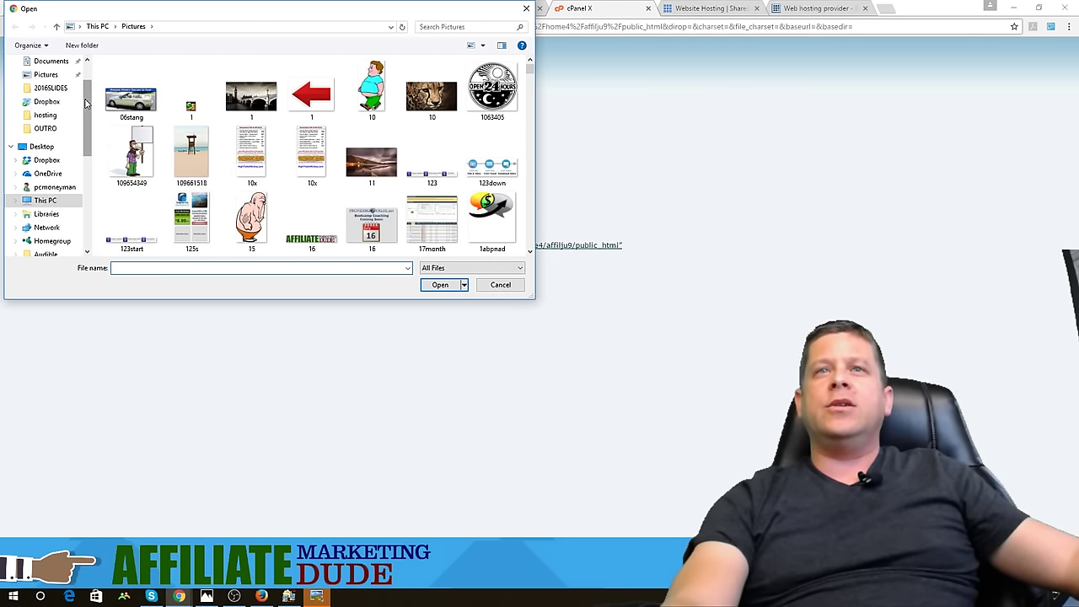
{"action": "scroll", "coordinate": [83, 103], "scroll_direction": "up", "scroll_amount": 1}
{"action": "left_click", "coordinate": [47, 78]}
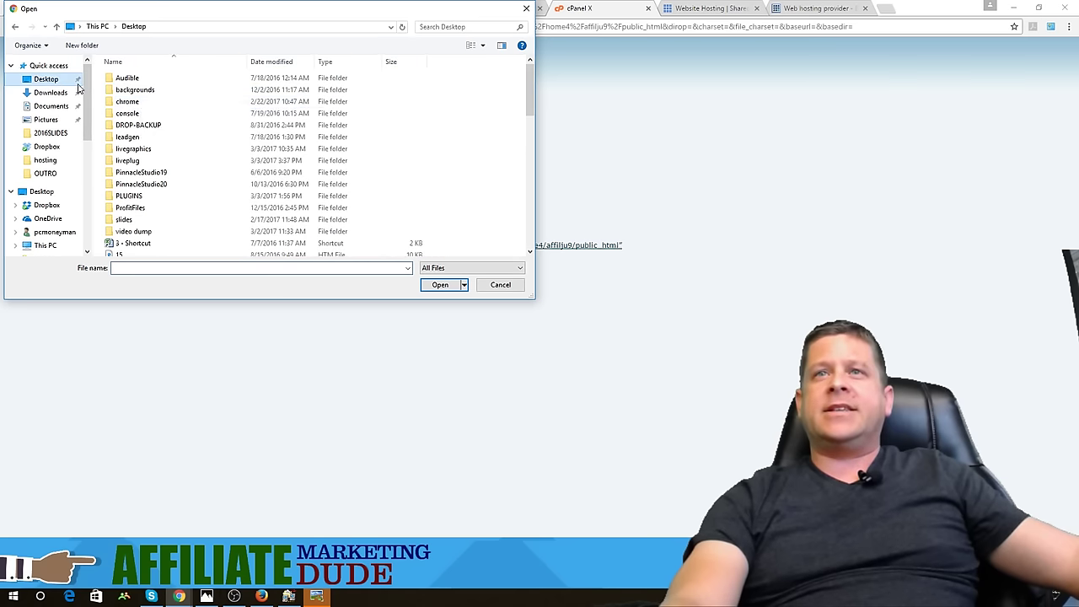
{"action": "left_click_drag", "start_coordinate": [526, 102], "coordinate": [524, 196]}
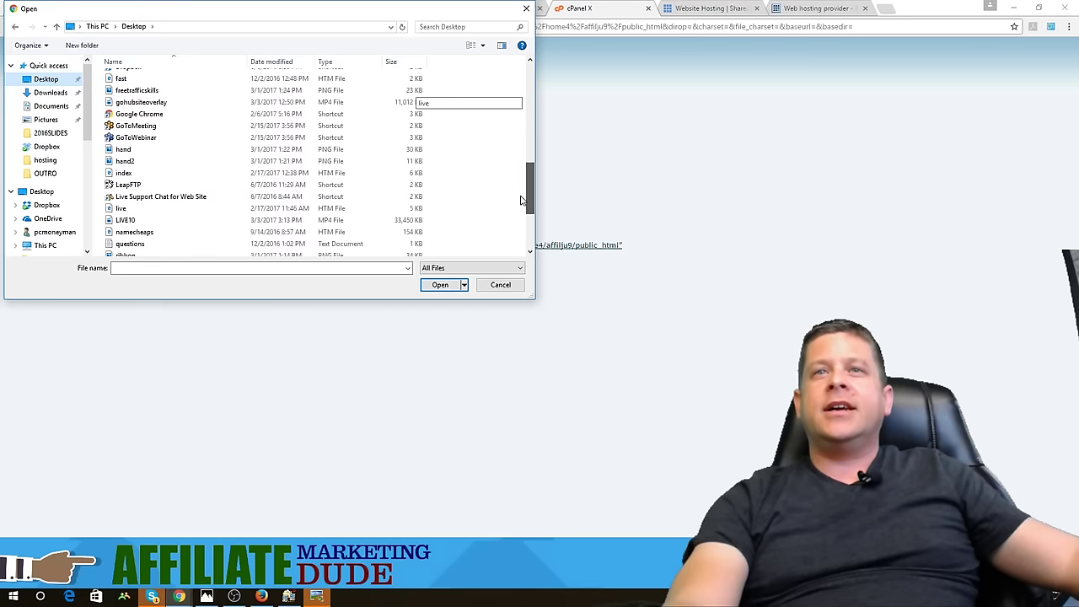
{"action": "double_click", "coordinate": [337, 173]}
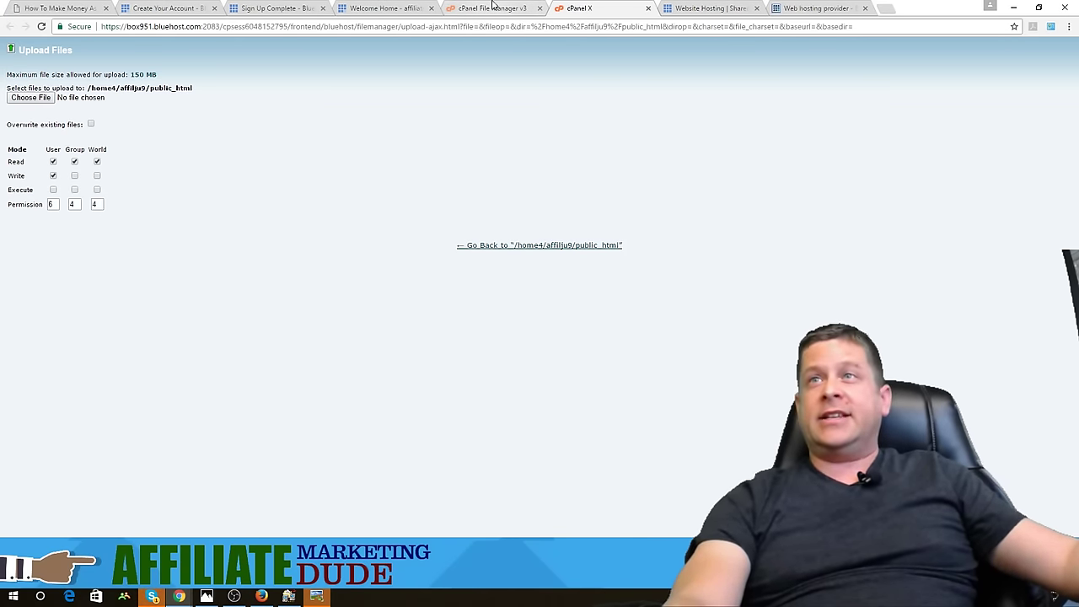
{"action": "left_click", "coordinate": [494, 7]}
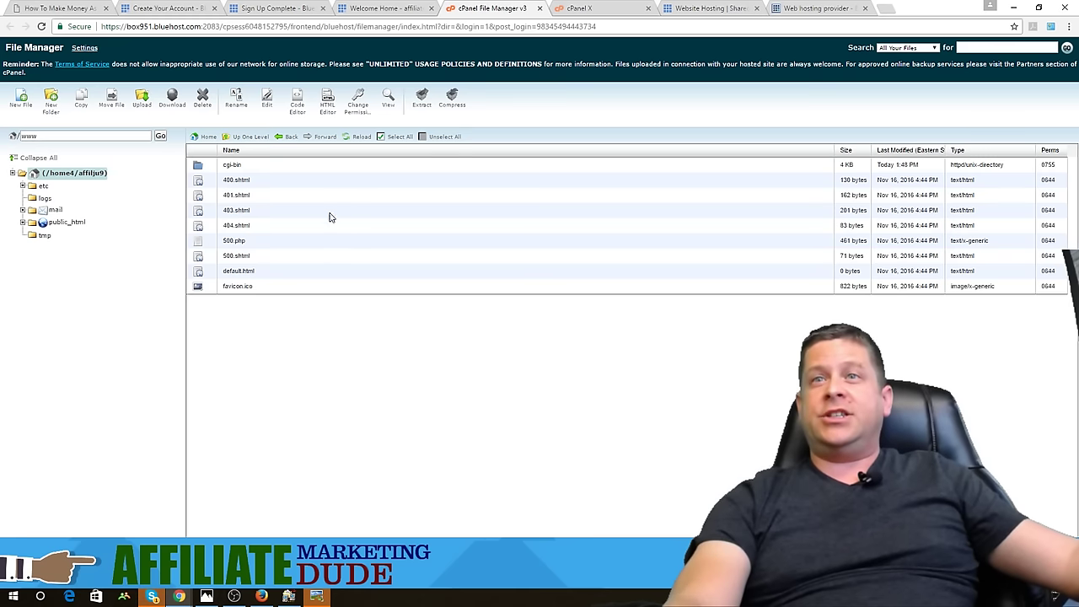
{"action": "left_click", "coordinate": [346, 140]}
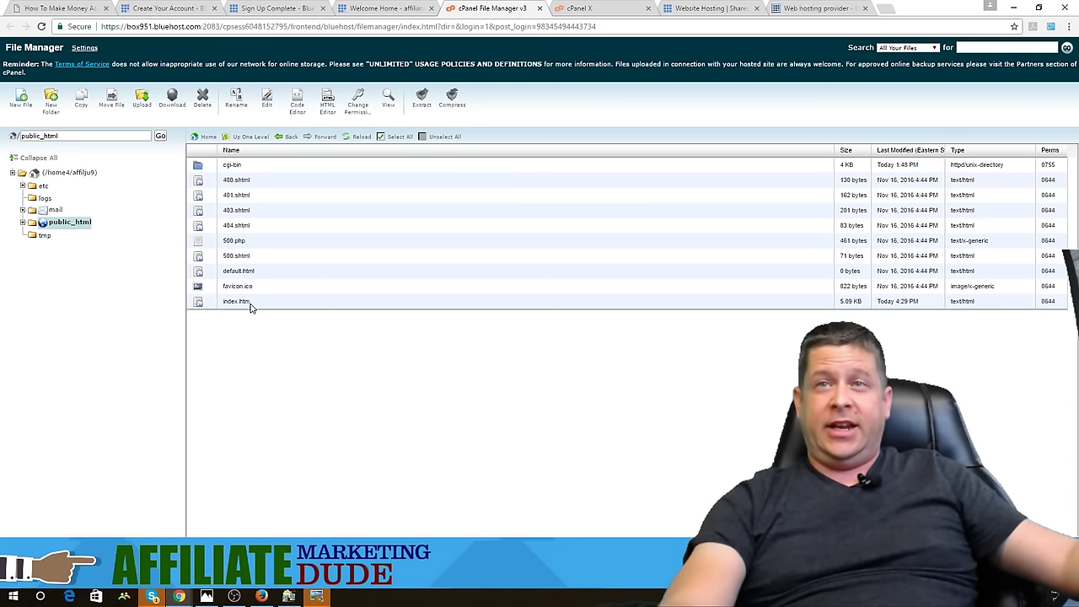
{"action": "left_click", "coordinate": [791, 6]}
{"action": "left_click", "coordinate": [879, 153]}
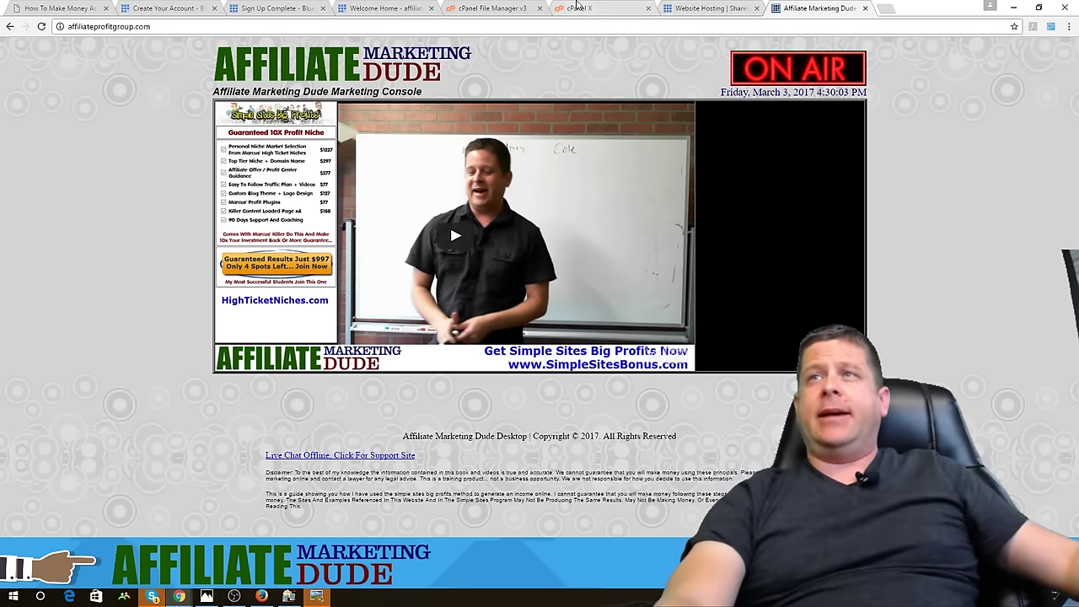
Delete index.htm from the public_html folder in the File Manager
{"action": "left_click", "coordinate": [579, 8]}
{"action": "left_click", "coordinate": [497, 8]}
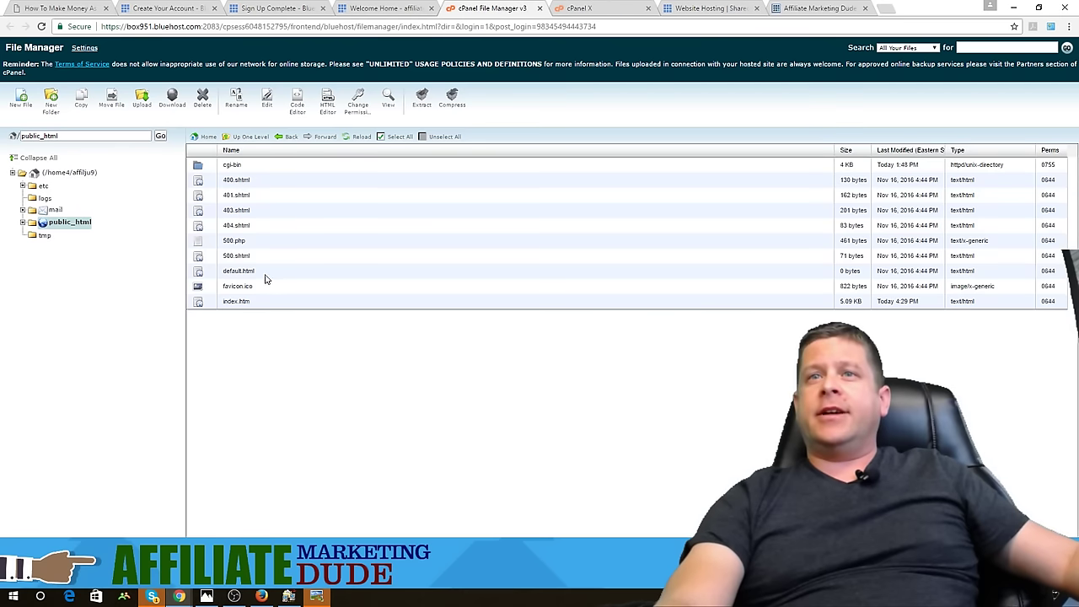
{"action": "left_click", "coordinate": [248, 301]}
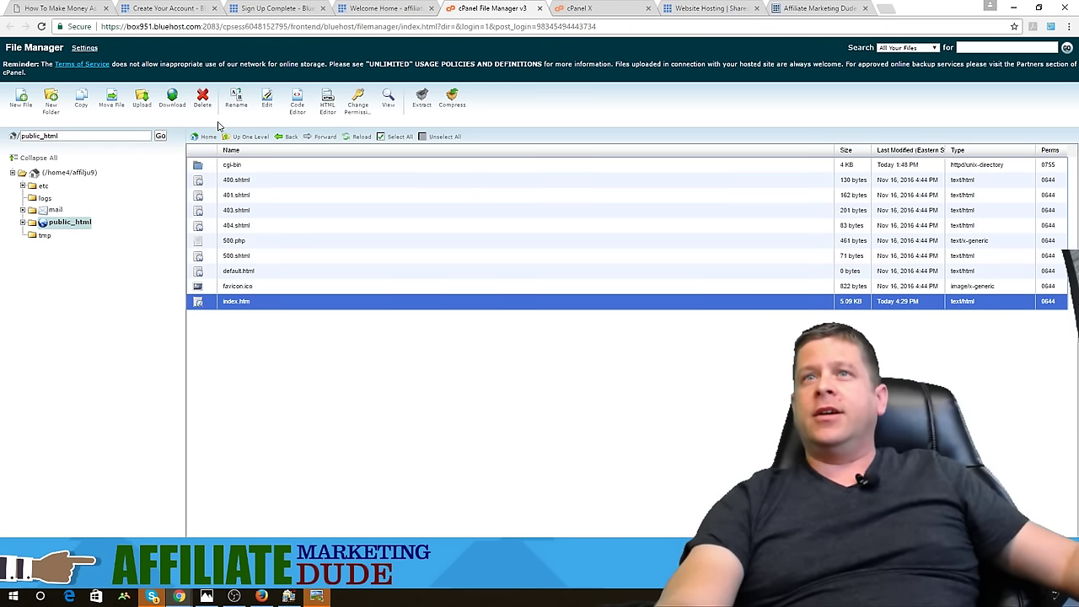
{"action": "left_click", "coordinate": [202, 99]}
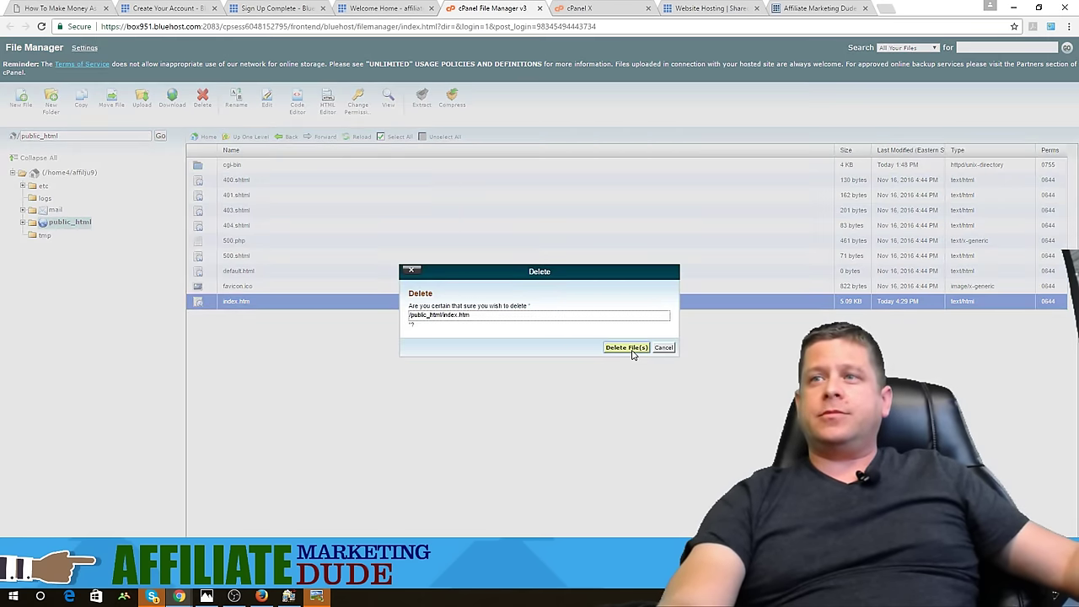
{"action": "left_click", "coordinate": [628, 349]}
Reload the live affiliateprofitgroup.com site to check it without the index file
{"action": "left_click", "coordinate": [798, 10]}
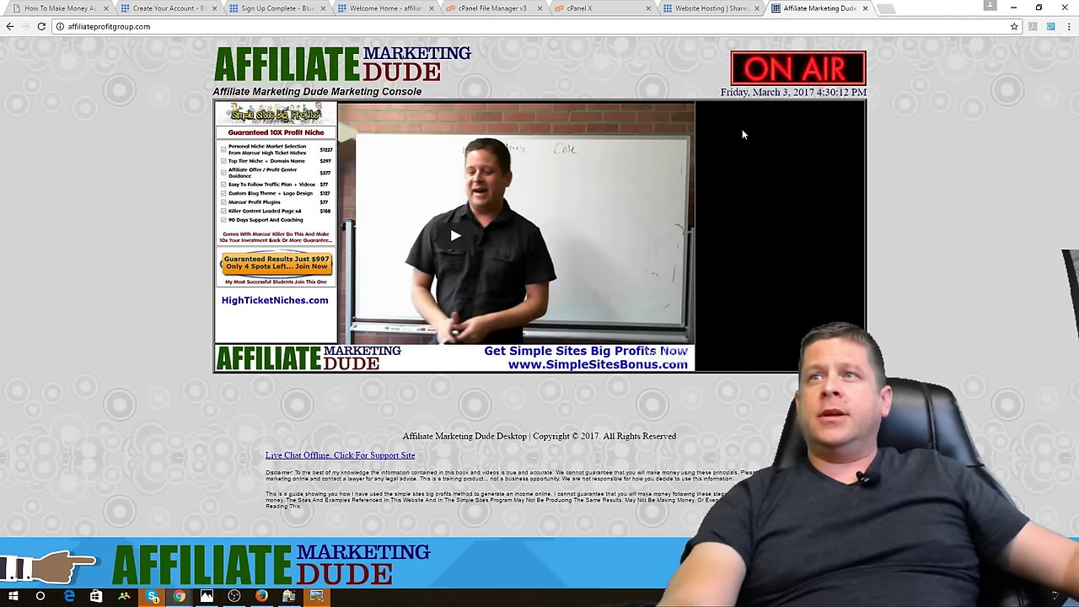
{"action": "right_click", "coordinate": [926, 189]}
{"action": "left_click", "coordinate": [947, 223]}
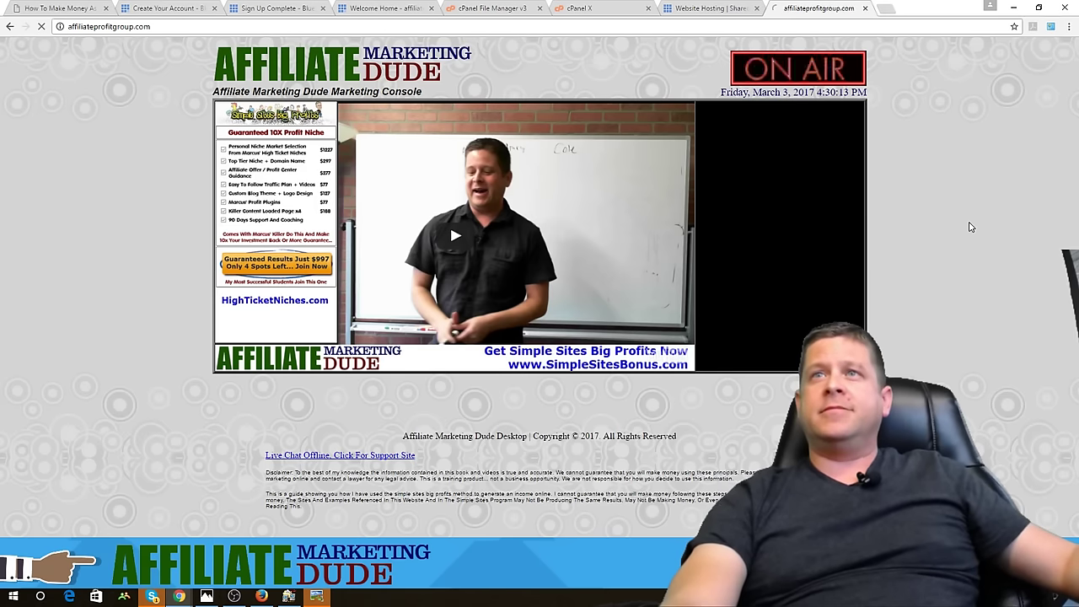
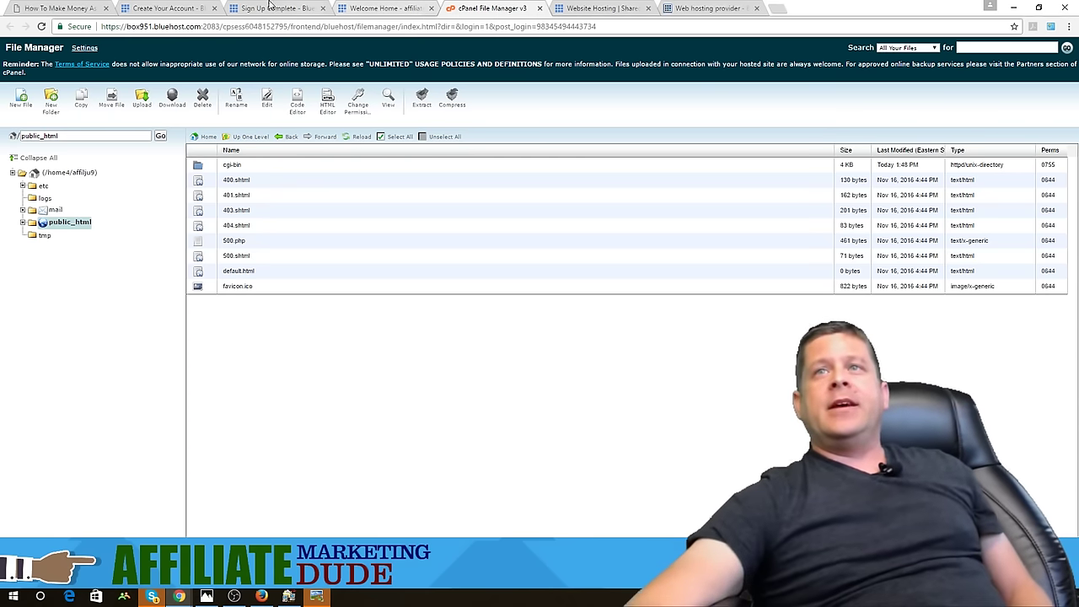
Close the File Manager and reload the hosting control panel home to clear the file manager settings dialog
{"action": "left_click", "coordinate": [540, 9]}
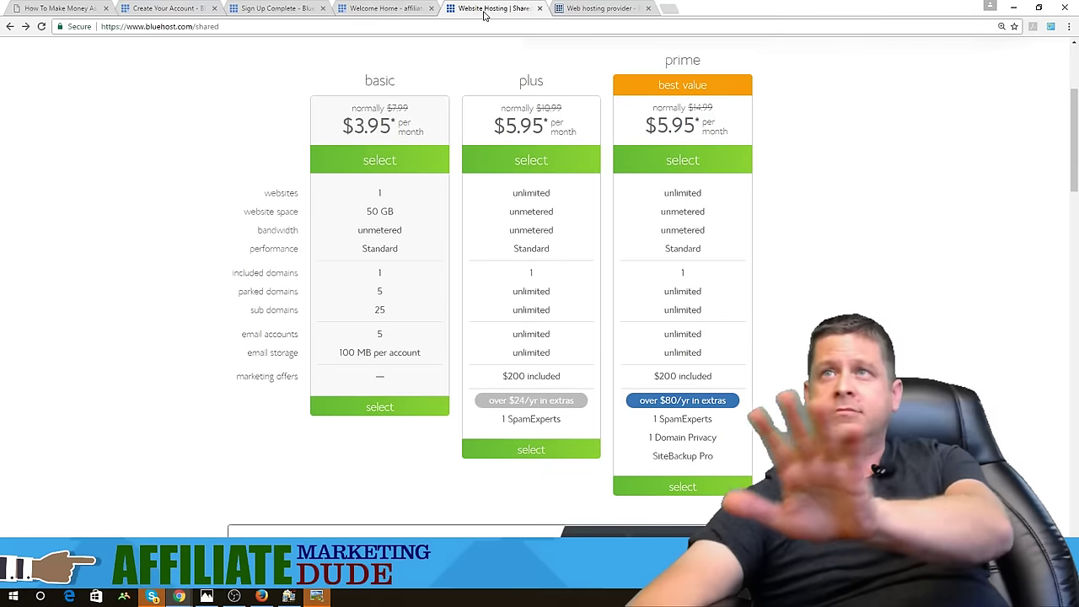
{"action": "left_click", "coordinate": [383, 8]}
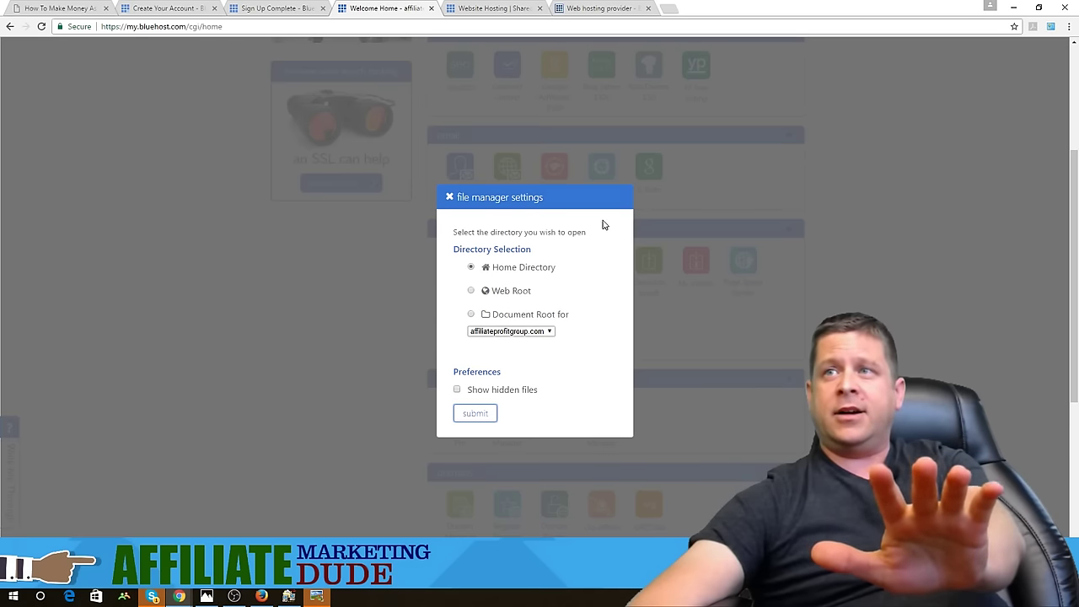
{"action": "right_click", "coordinate": [268, 169]}
{"action": "left_click", "coordinate": [317, 195]}
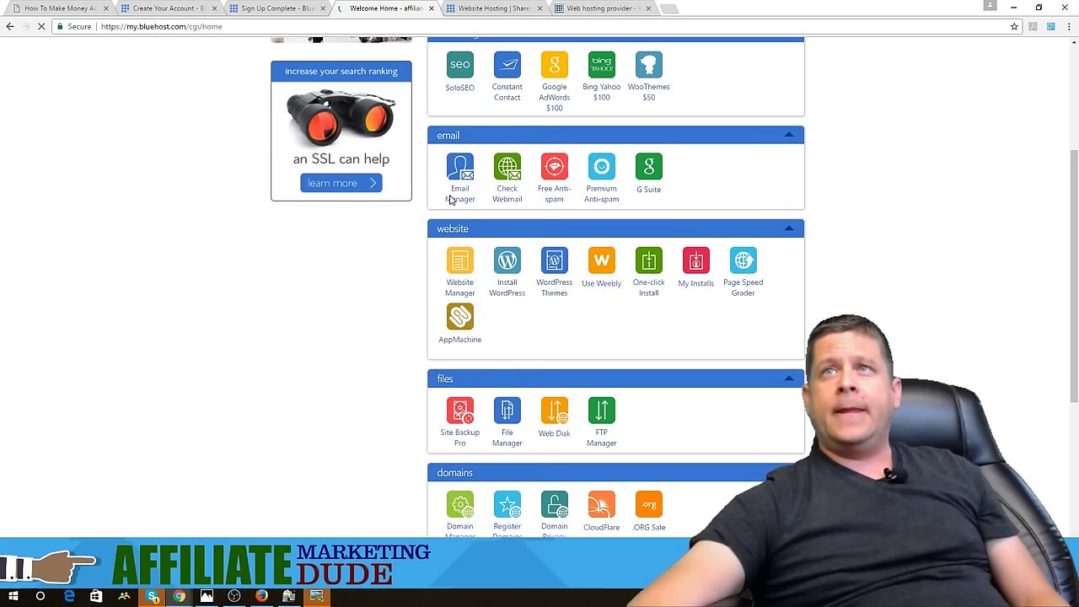
{"action": "scroll", "coordinate": [457, 337], "scroll_direction": "up", "scroll_amount": 3}
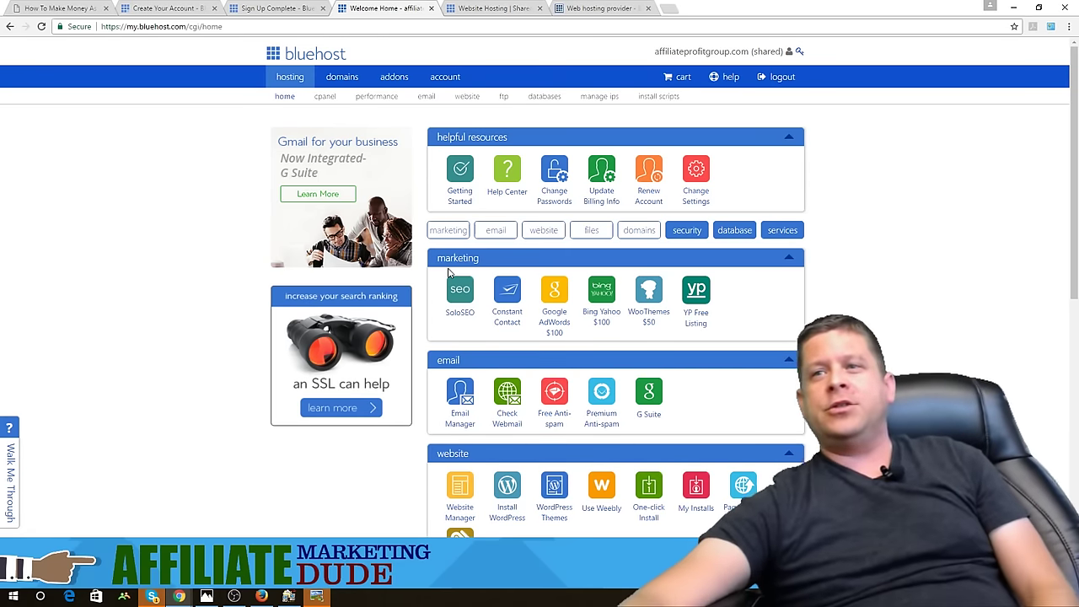
{"action": "scroll", "coordinate": [829, 306], "scroll_direction": "down", "scroll_amount": 1}
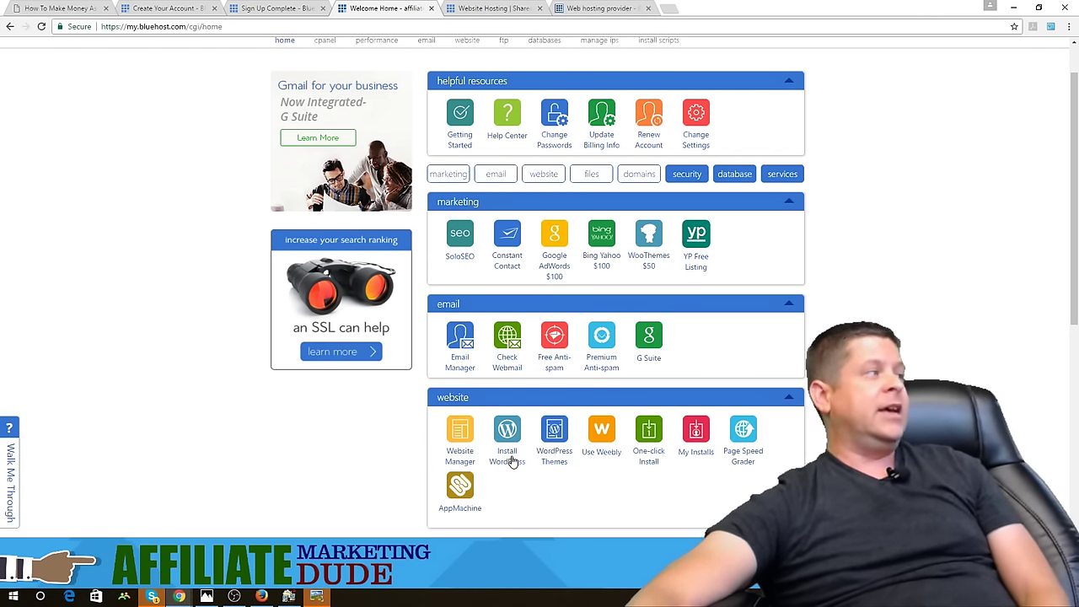
{"action": "scroll", "coordinate": [512, 460], "scroll_direction": "up", "scroll_amount": 1}
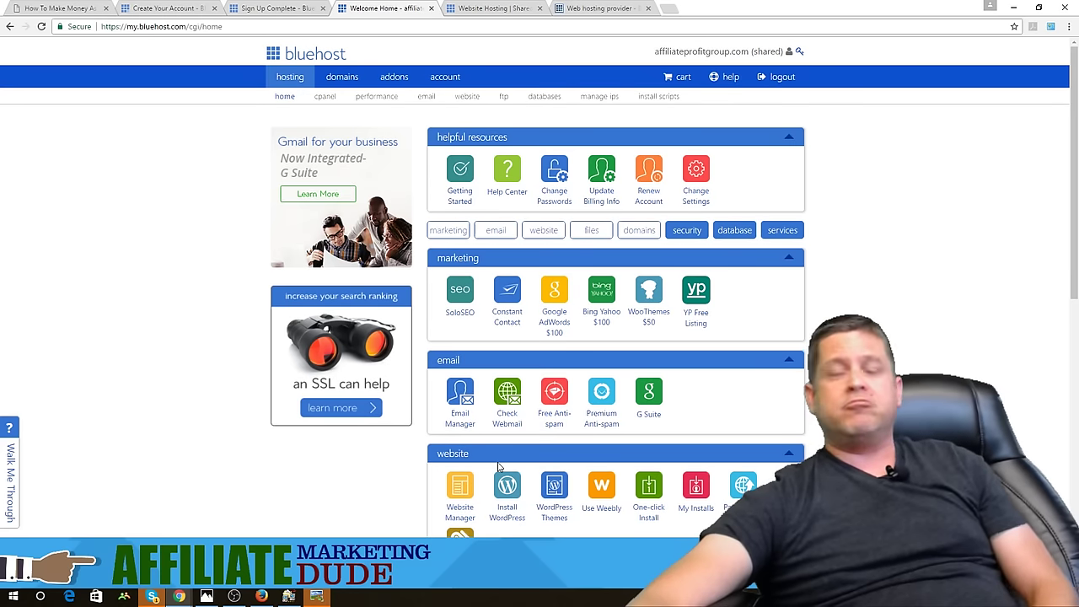
{"action": "scroll", "coordinate": [510, 455], "scroll_direction": "down", "scroll_amount": 1}
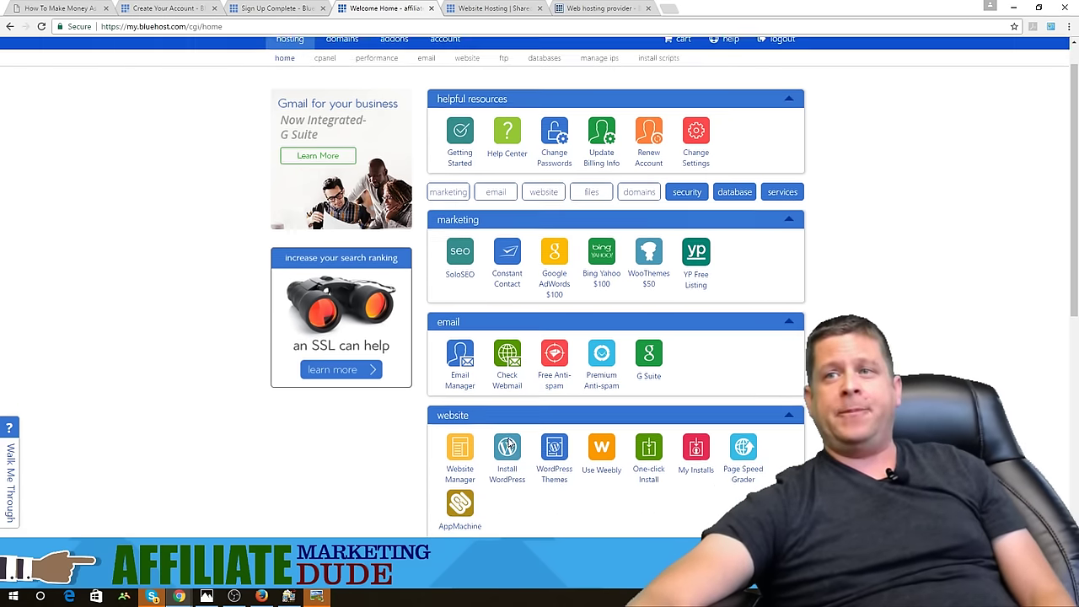
{"action": "left_click", "coordinate": [509, 434]}
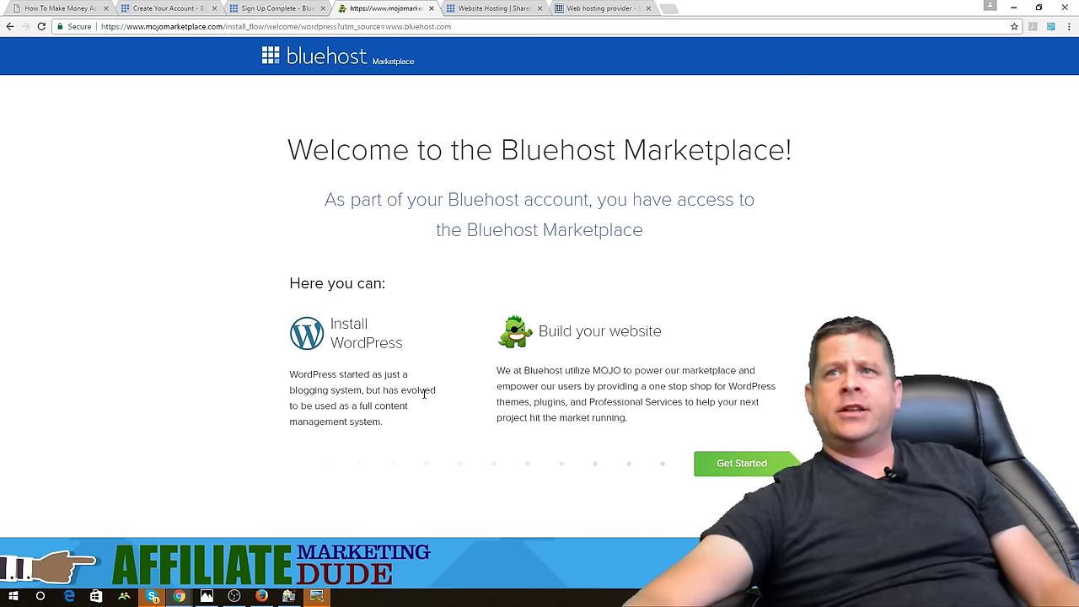
{"action": "left_click", "coordinate": [753, 463]}
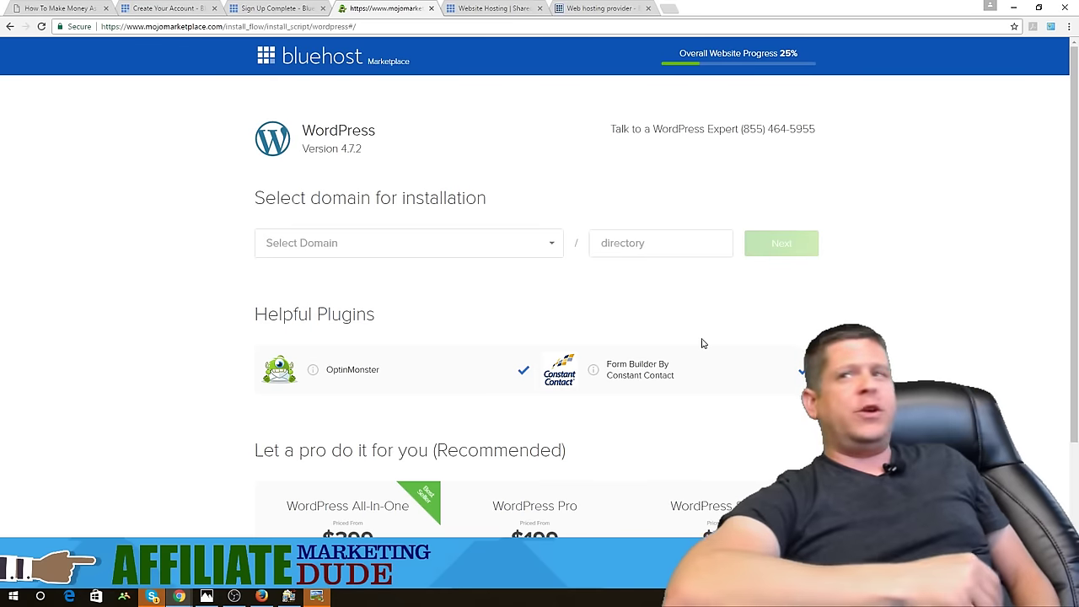
{"action": "left_click", "coordinate": [427, 245]}
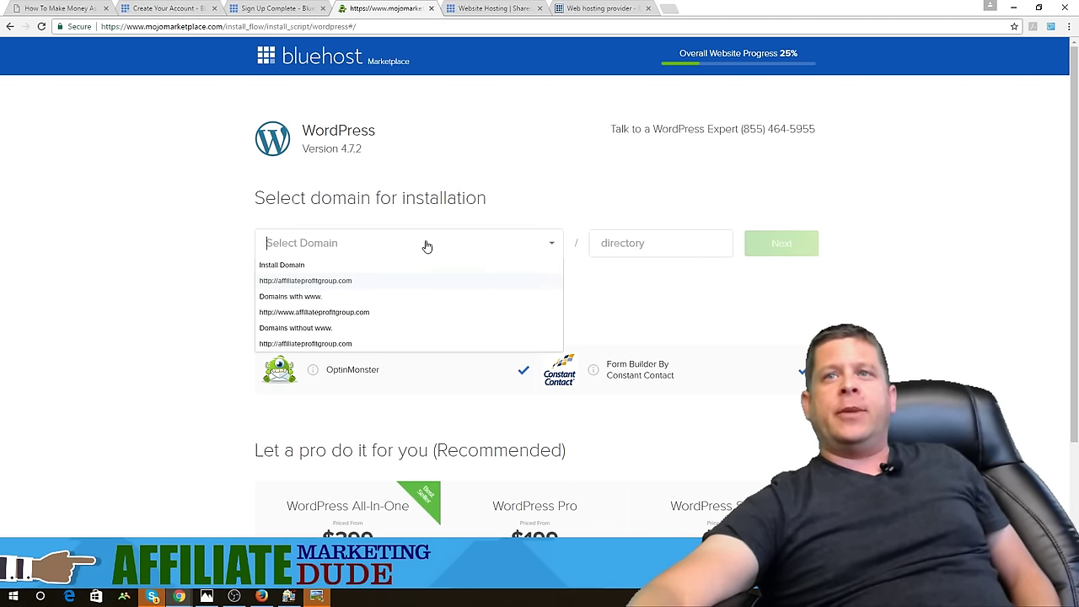
{"action": "left_click", "coordinate": [319, 284]}
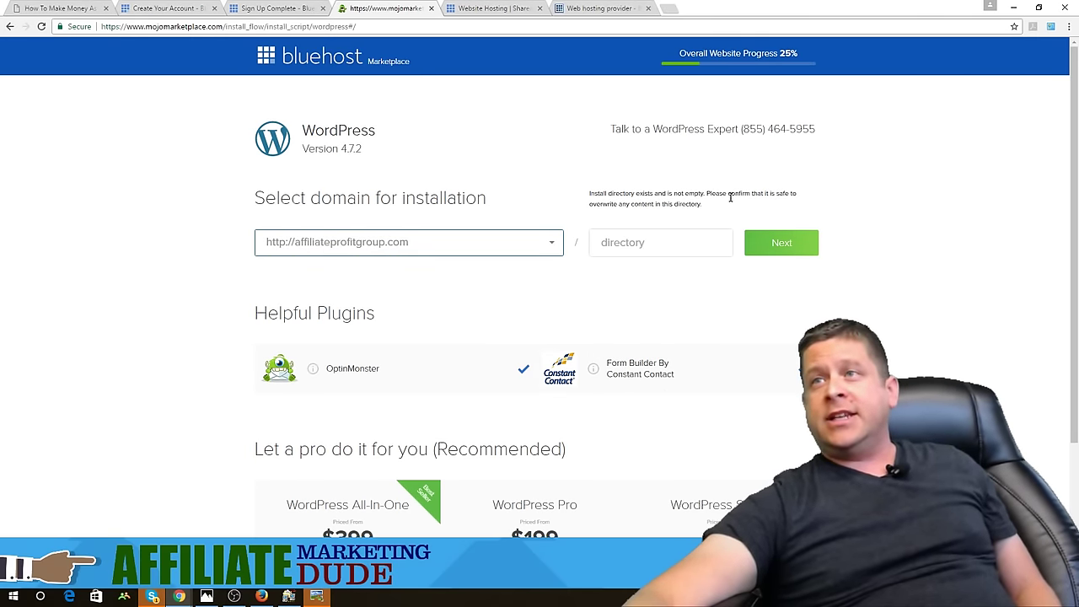
Enter member as the WordPress install directory, then clear the directory name again
{"action": "left_click", "coordinate": [632, 244]}
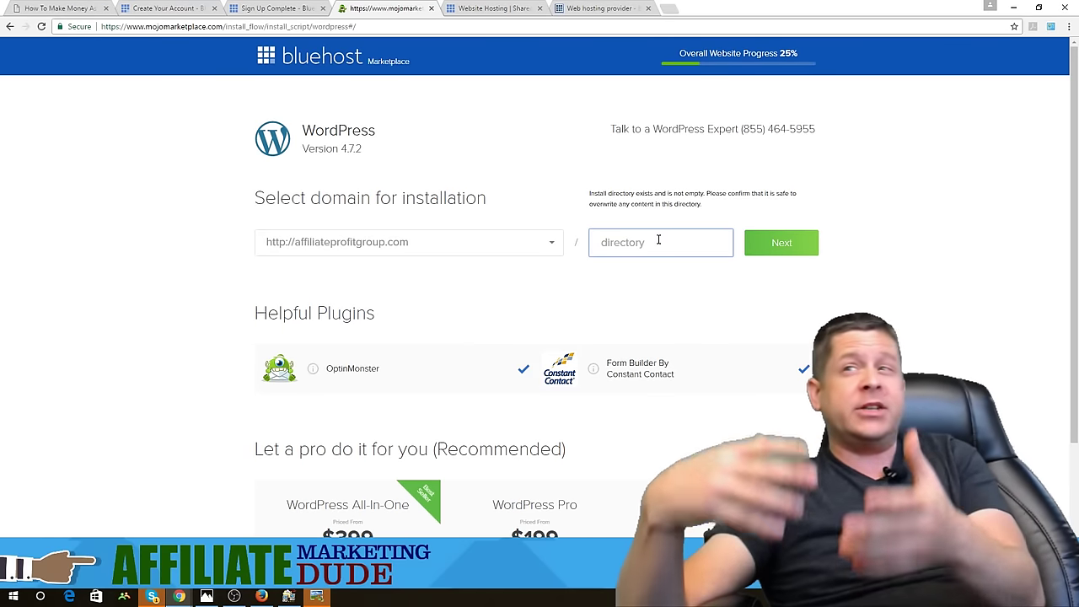
{"action": "type", "text": "member"}
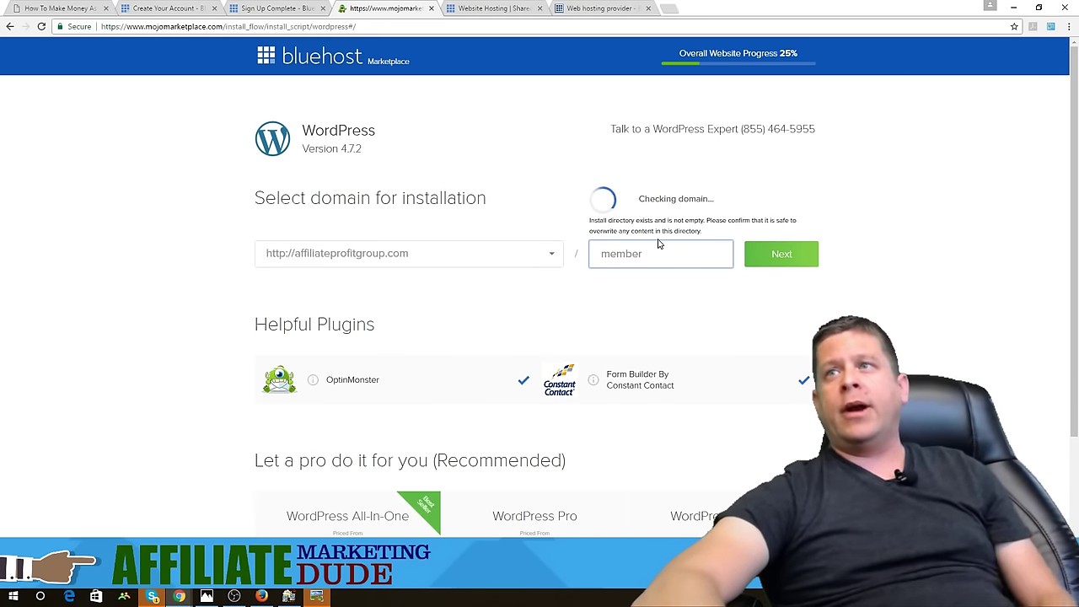
{"action": "key", "text": "BackSpace"}
{"action": "key", "text": "BackSpace"}
{"action": "key", "text": "BackSpace"}
{"action": "key", "text": "BackSpace"}
{"action": "key", "text": "BackSpace"}
{"action": "key", "text": "BackSpace"}
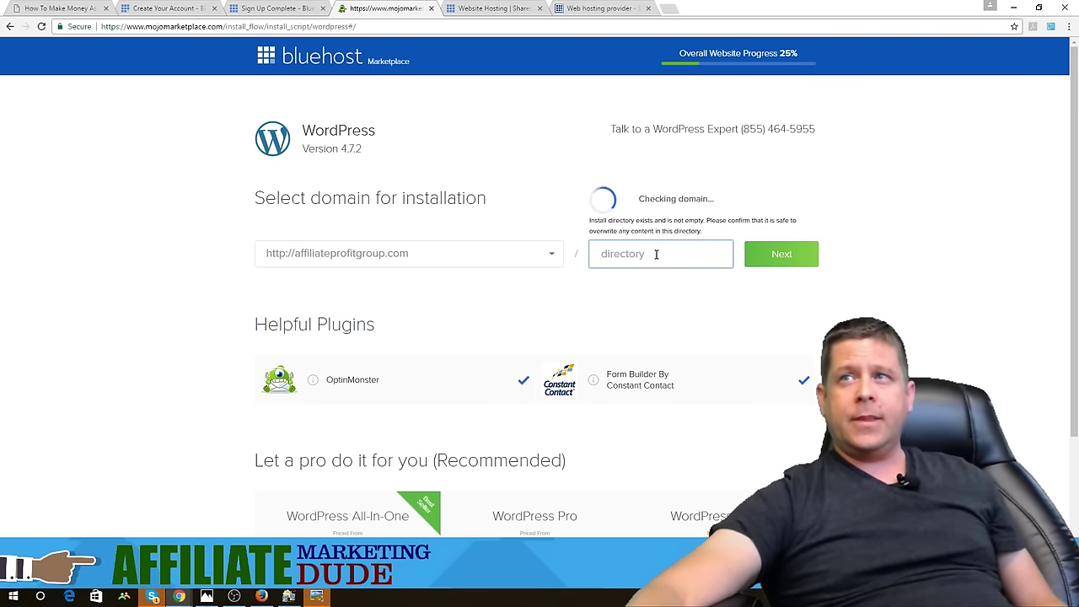
{"action": "left_click", "coordinate": [539, 252]}
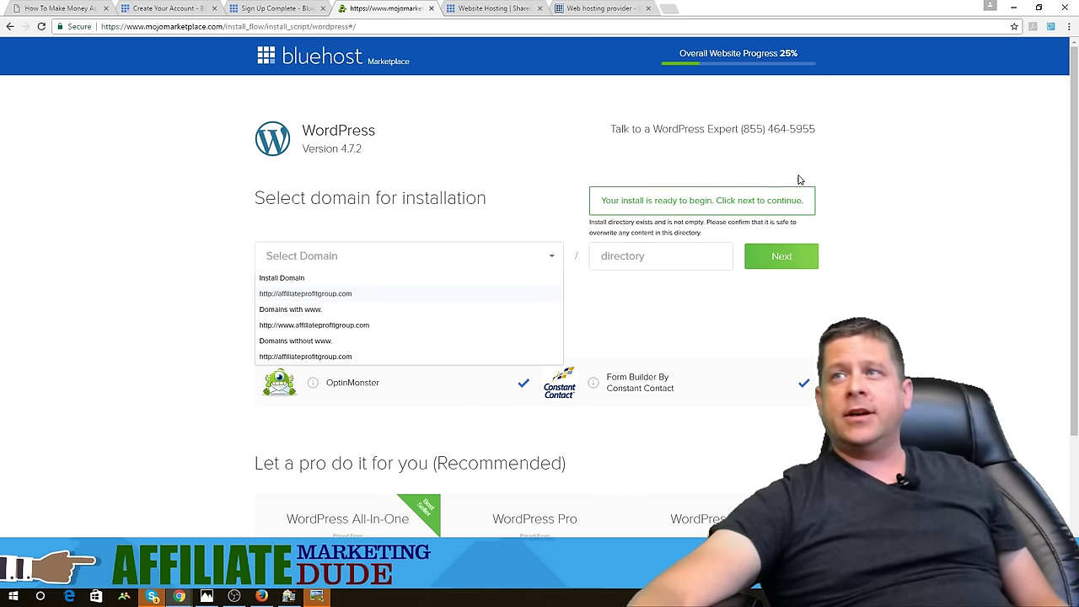
{"action": "key", "text": "Return"}
{"action": "left_click_drag", "start_coordinate": [597, 212], "coordinate": [799, 211]}
{"action": "left_click", "coordinate": [676, 255]}
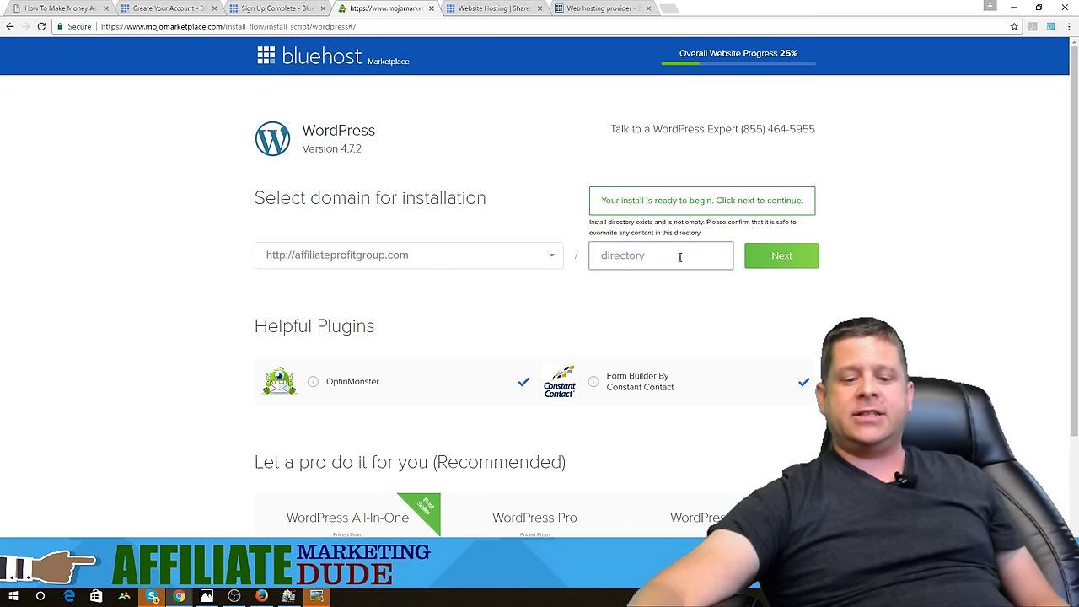
{"action": "left_click", "coordinate": [772, 262]}
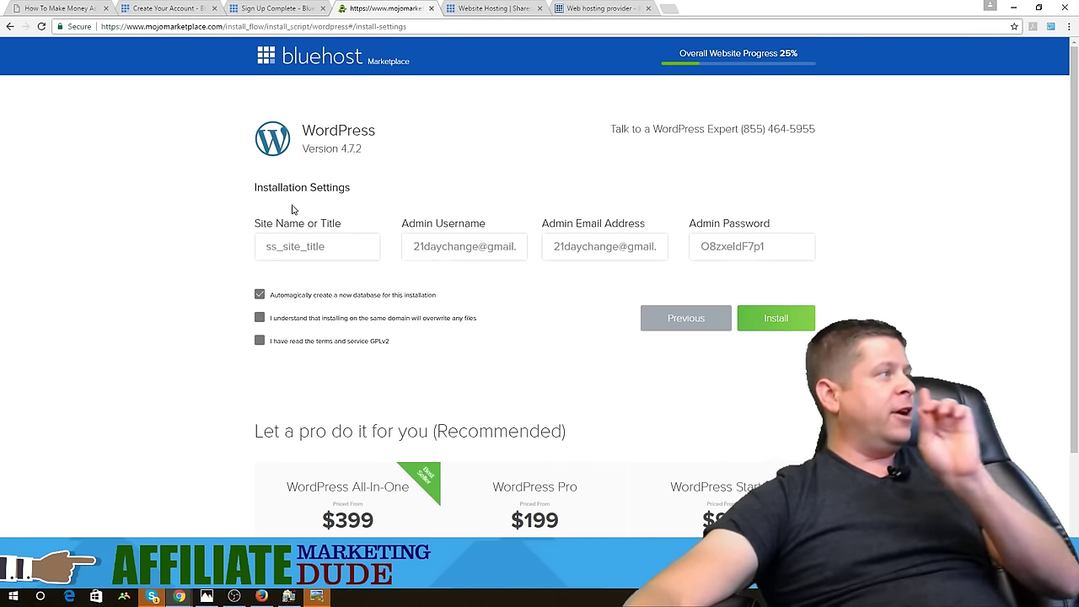
Set the WordPress site name to Affiliate Profit Group
{"action": "left_click_drag", "start_coordinate": [256, 225], "coordinate": [343, 232]}
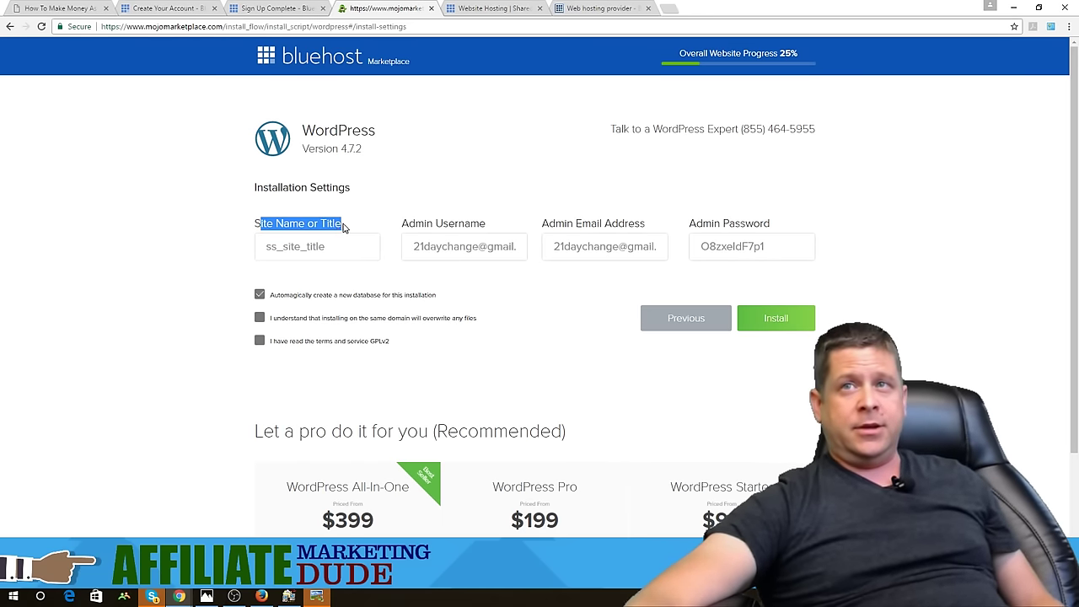
{"action": "left_click", "coordinate": [343, 228]}
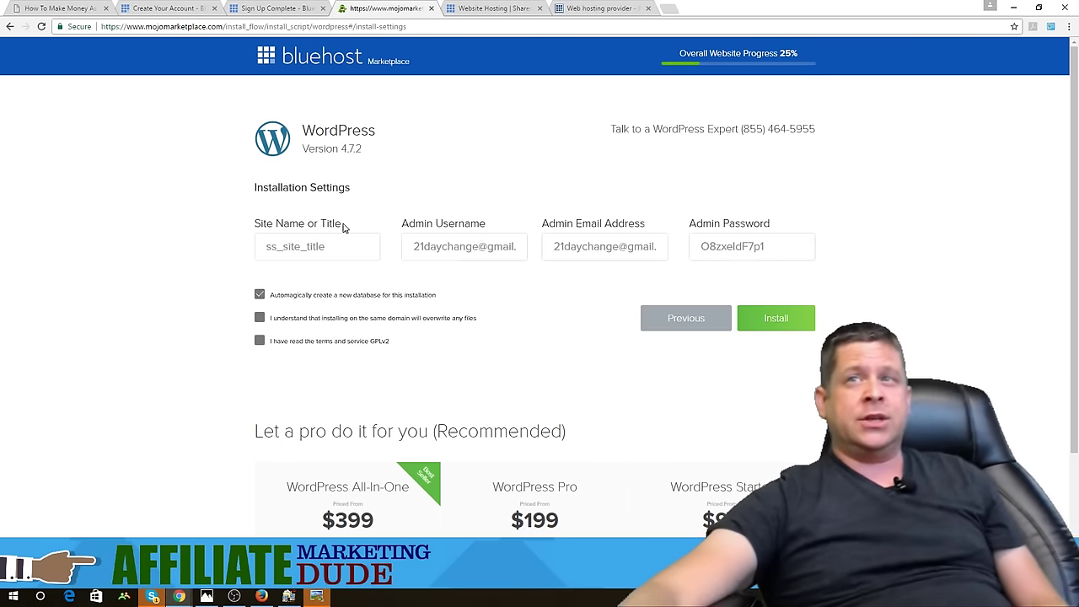
{"action": "left_click_drag", "start_coordinate": [346, 247], "coordinate": [260, 246]}
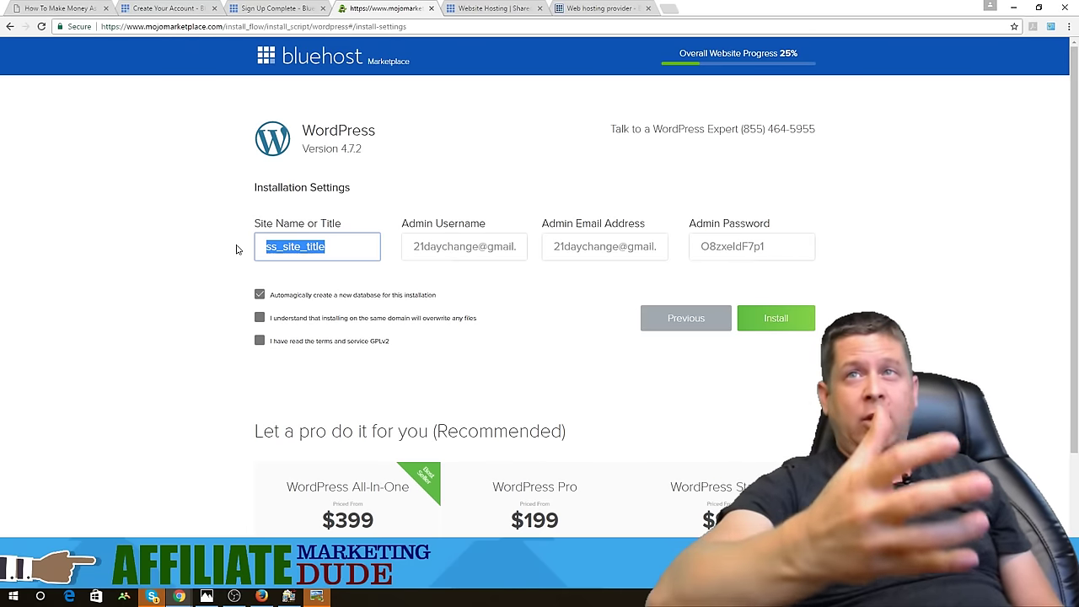
{"action": "type", "text": "Affiliate Profit Group"}
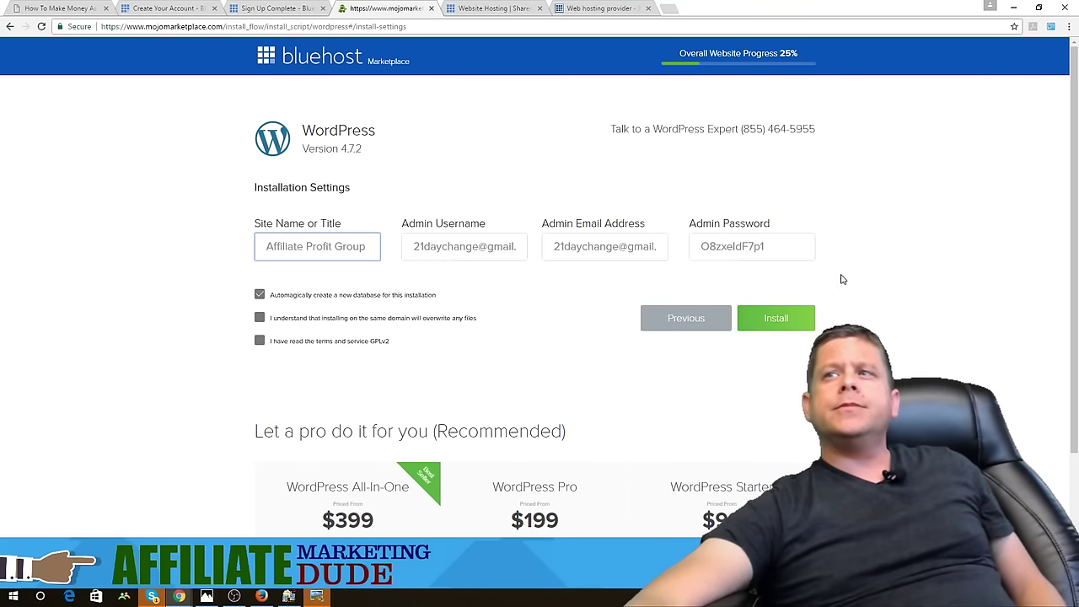
Replace the suggested WordPress admin username with the site owner's first name
{"action": "left_click", "coordinate": [756, 246]}
{"action": "left_click_drag", "start_coordinate": [756, 246], "coordinate": [687, 250]}
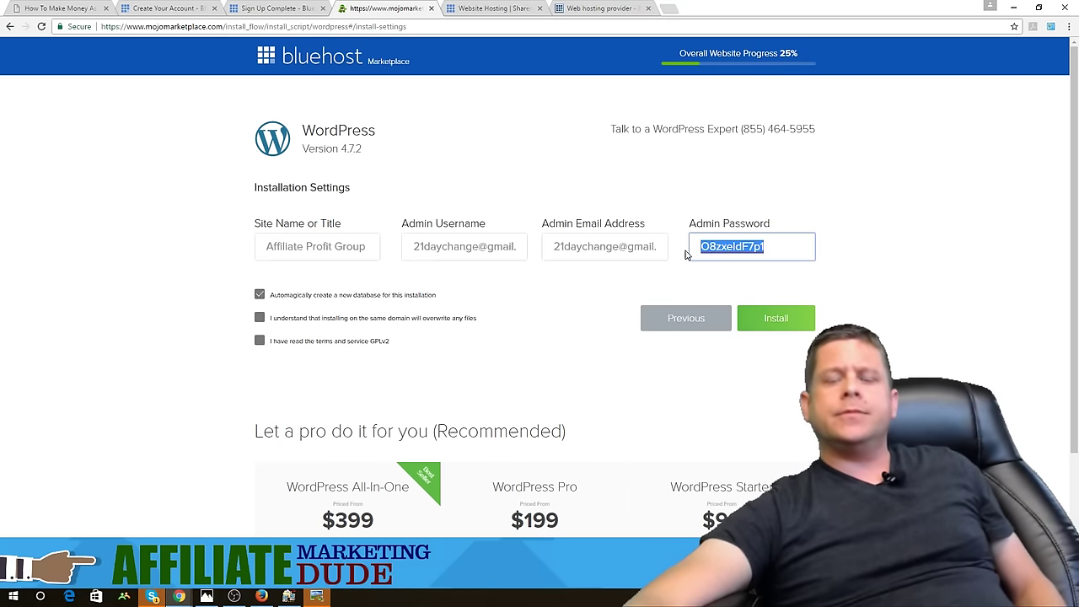
{"action": "left_click", "coordinate": [805, 190]}
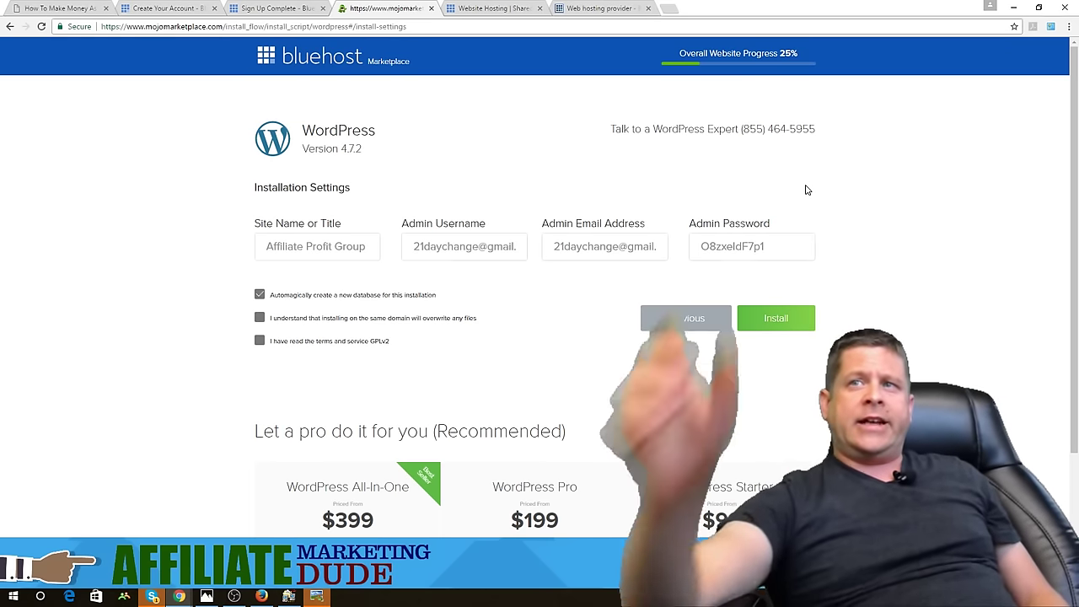
{"action": "left_click_drag", "start_coordinate": [414, 246], "coordinate": [552, 275]}
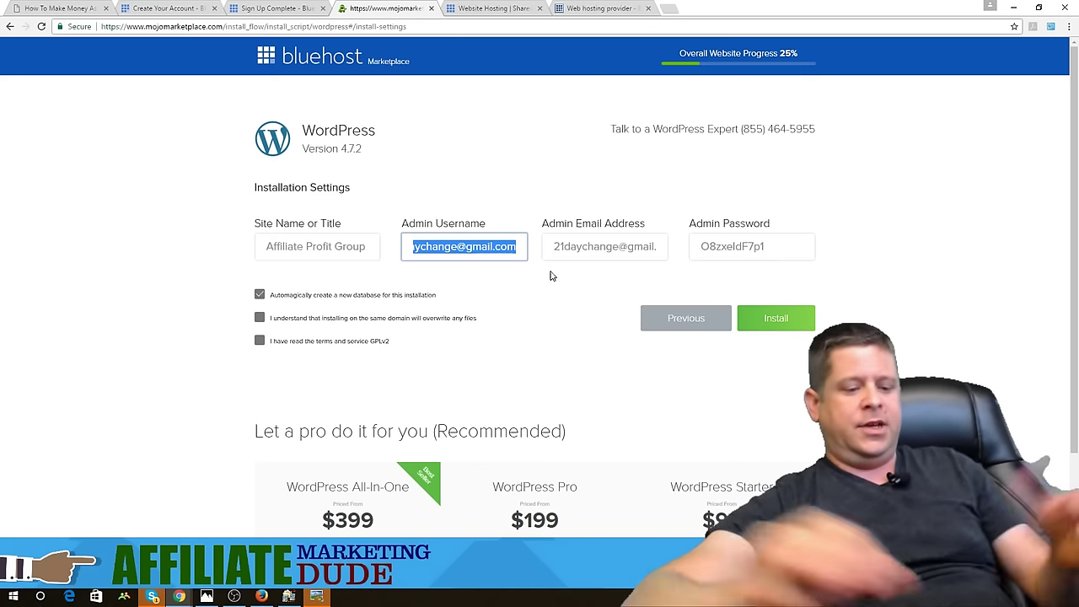
{"action": "type", "text": "marcus"}
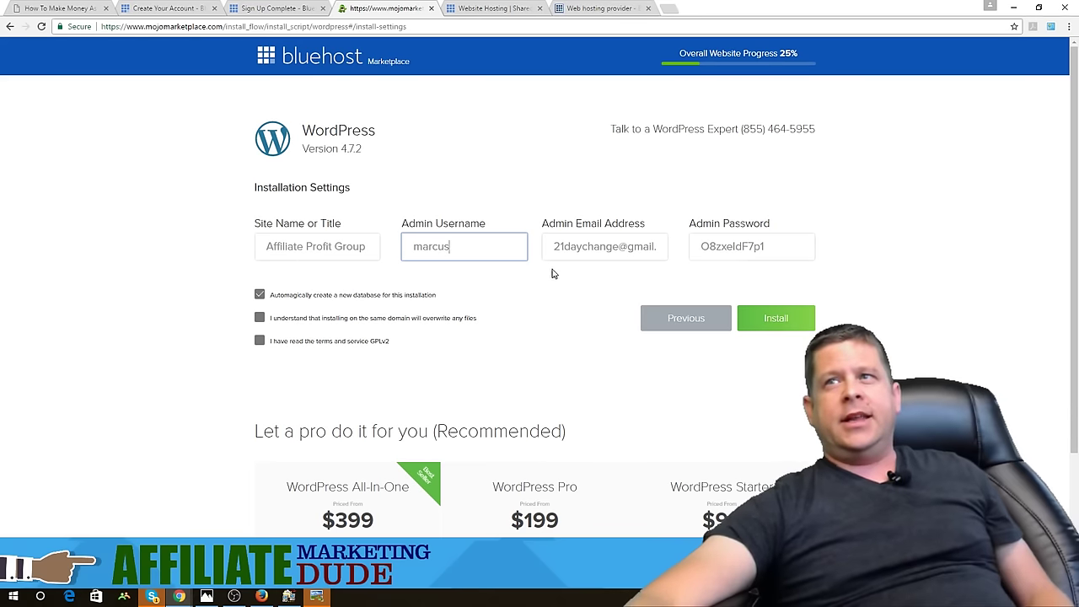
Accept the file overwrite notice and the GPLv2 terms, and start the WordPress installation
{"action": "left_click_drag", "start_coordinate": [555, 249], "coordinate": [668, 253]}
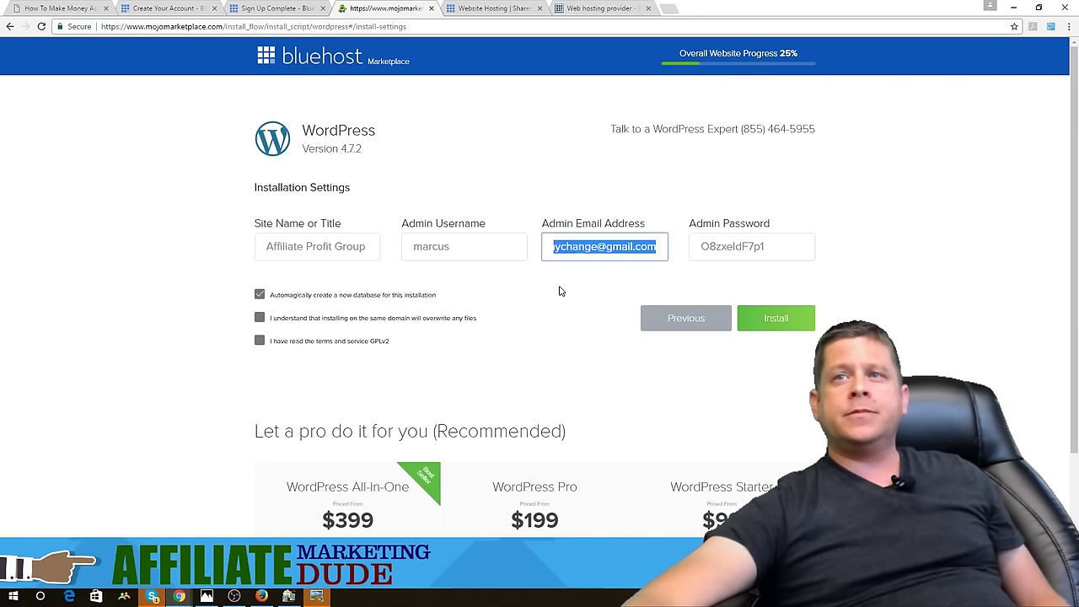
{"action": "left_click", "coordinate": [401, 319]}
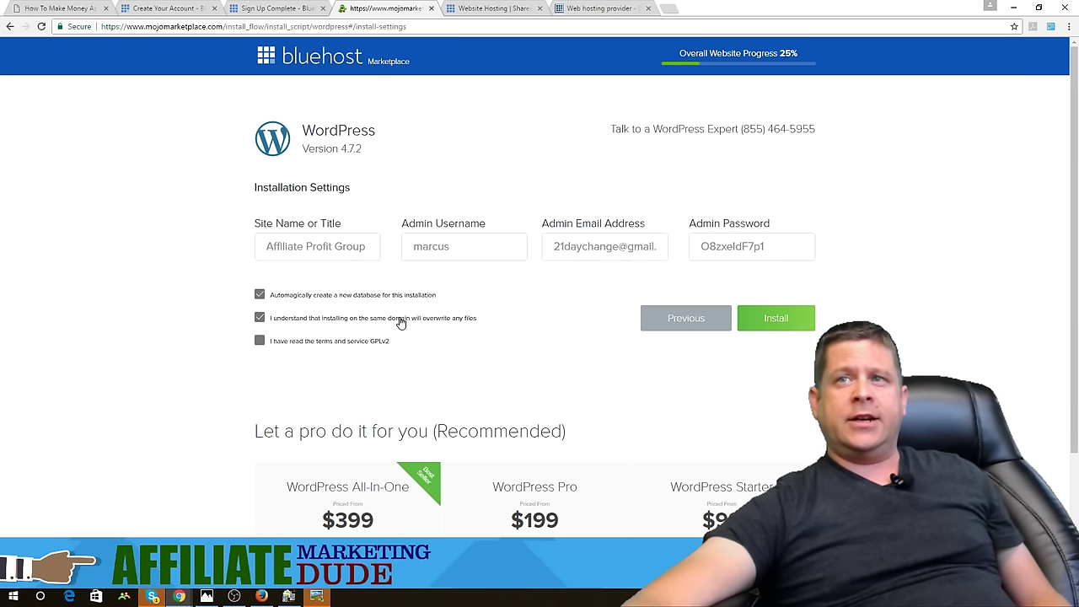
{"action": "left_click", "coordinate": [381, 344]}
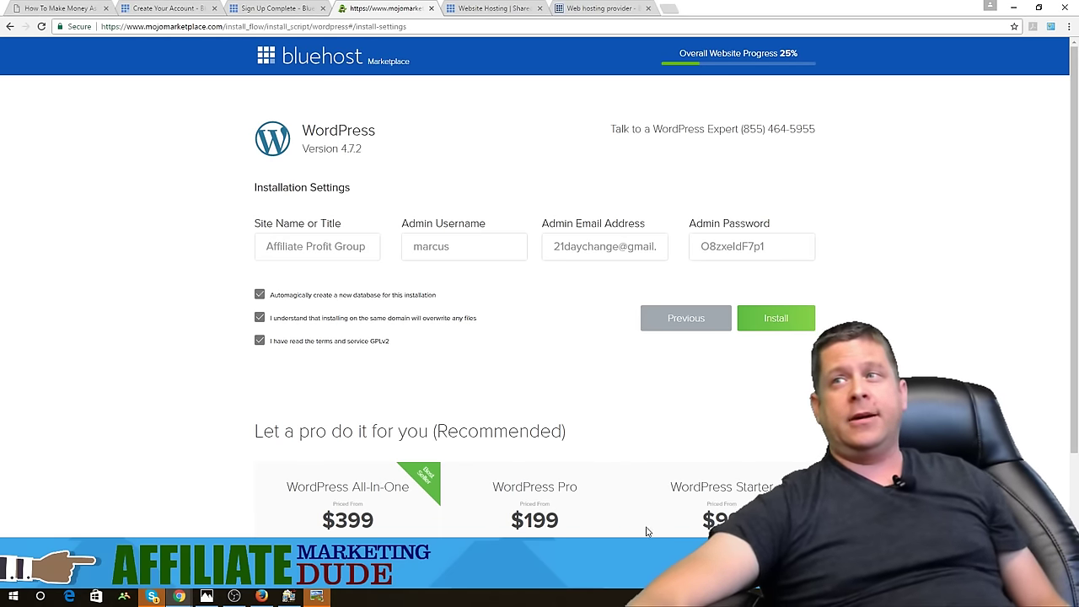
{"action": "left_click", "coordinate": [776, 319]}
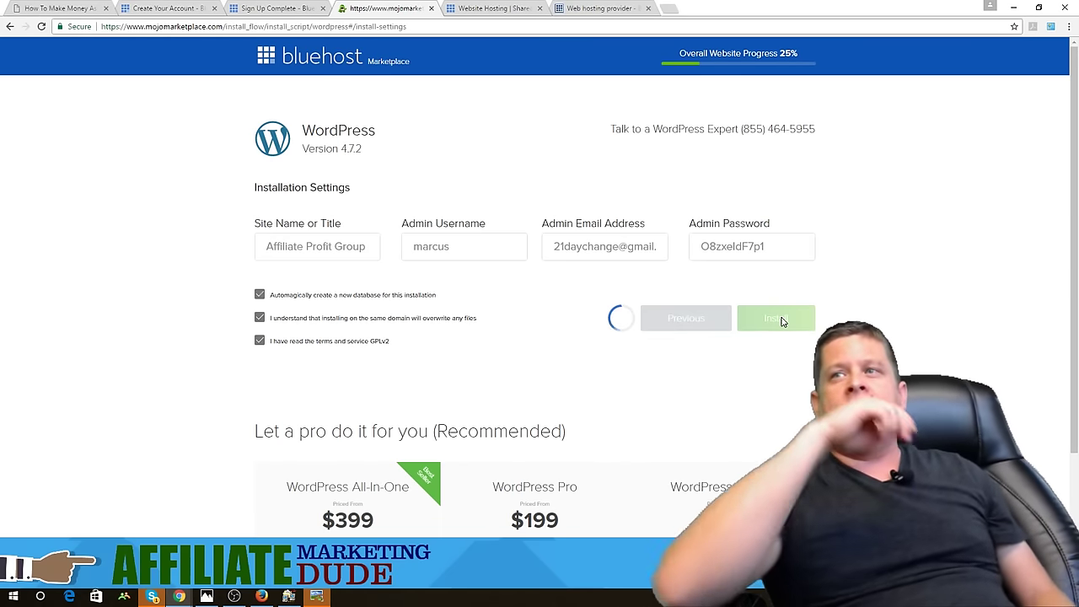
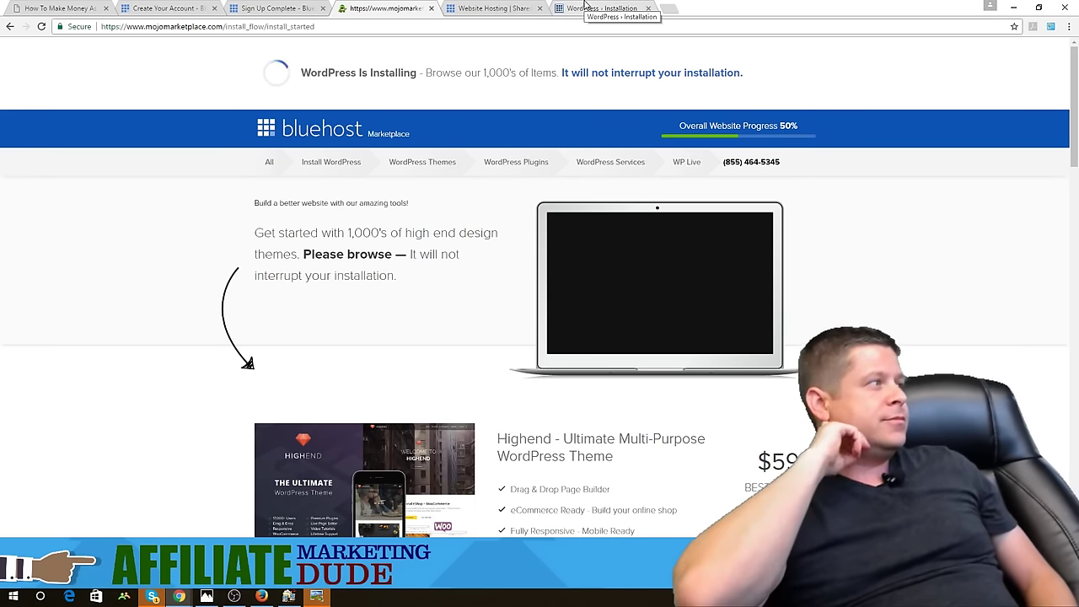
Reload the WordPress installation page on affiliateprofitgroup.com to check whether WordPress is installed
{"action": "left_click", "coordinate": [585, 7]}
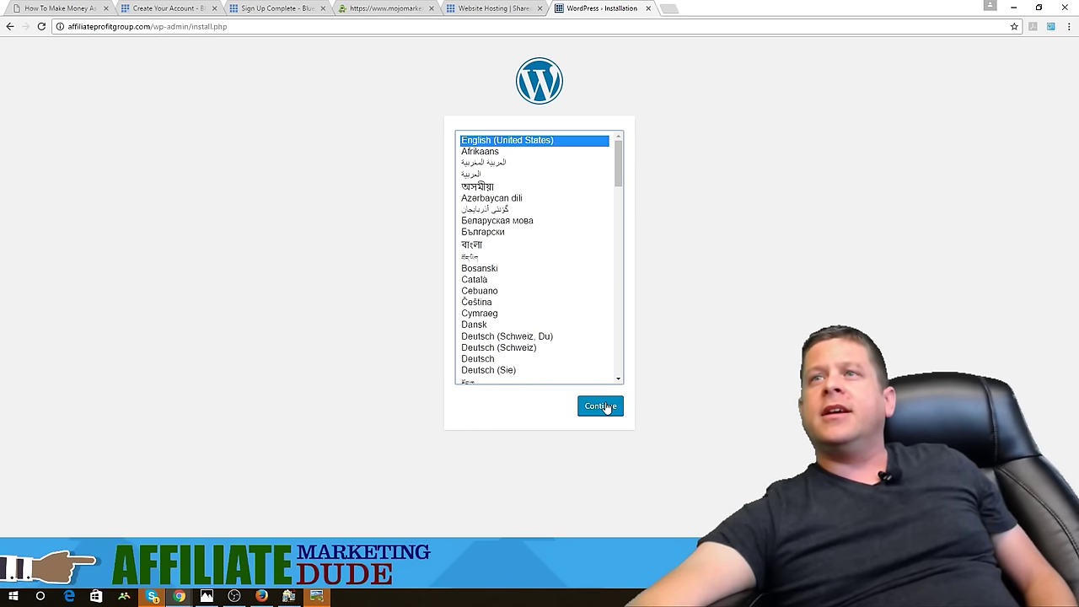
{"action": "right_click", "coordinate": [783, 211]}
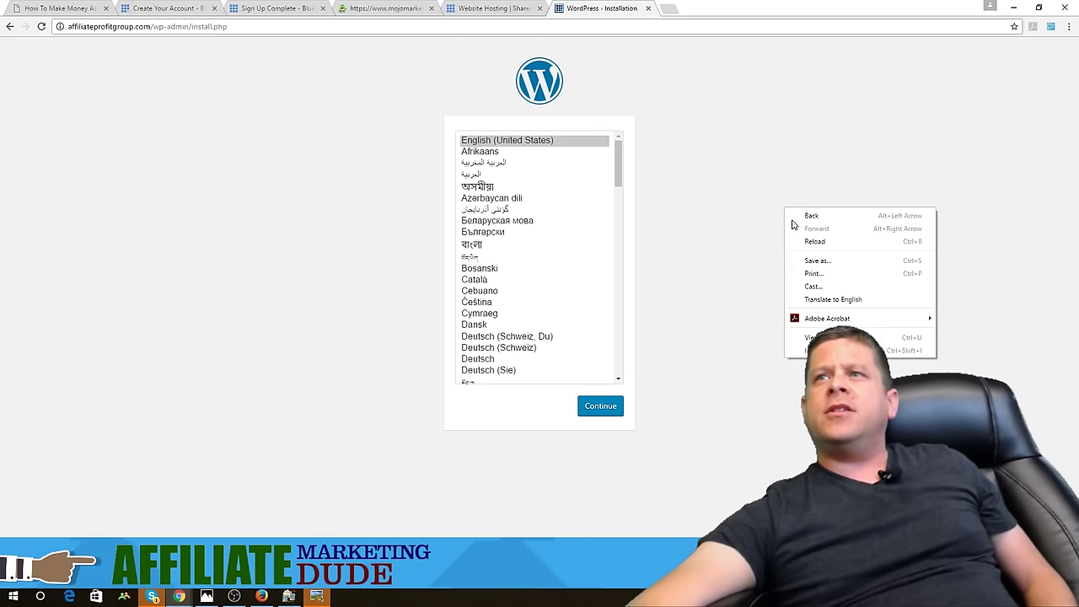
{"action": "left_click", "coordinate": [819, 243]}
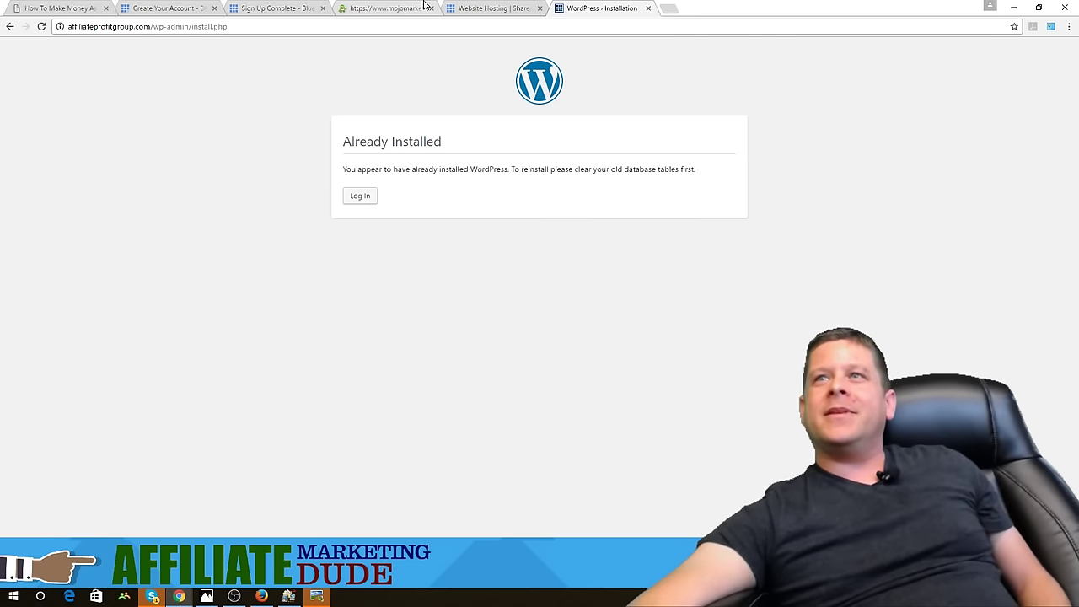
Check the marketplace's installation progress and open the log-in page from affiliateprofitgroup.com's WordPress installation page
{"action": "left_click", "coordinate": [343, 8]}
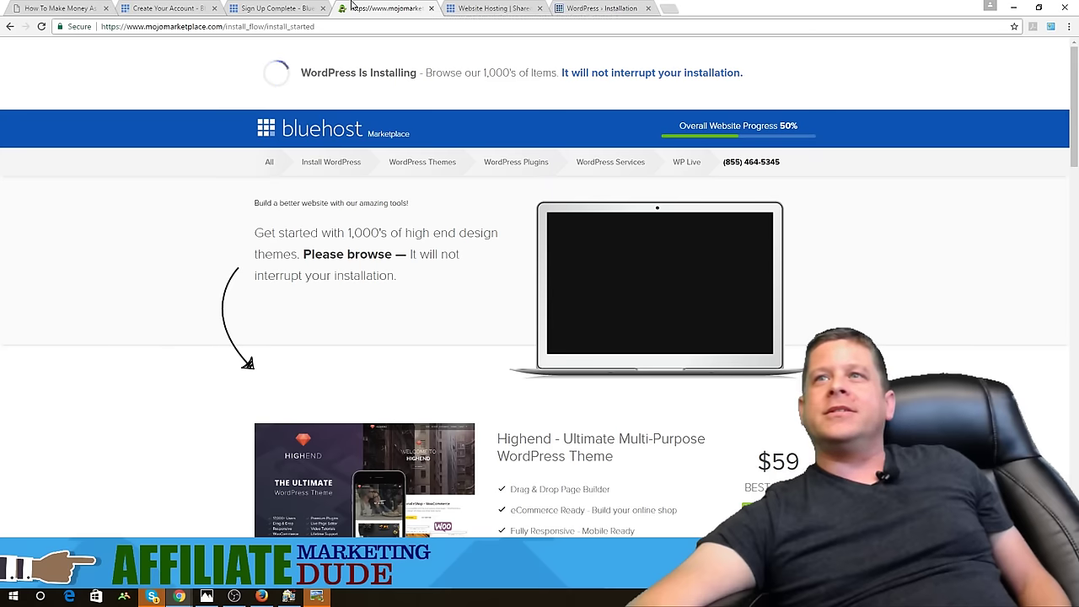
{"action": "left_click", "coordinate": [582, 8]}
{"action": "left_click", "coordinate": [360, 197]}
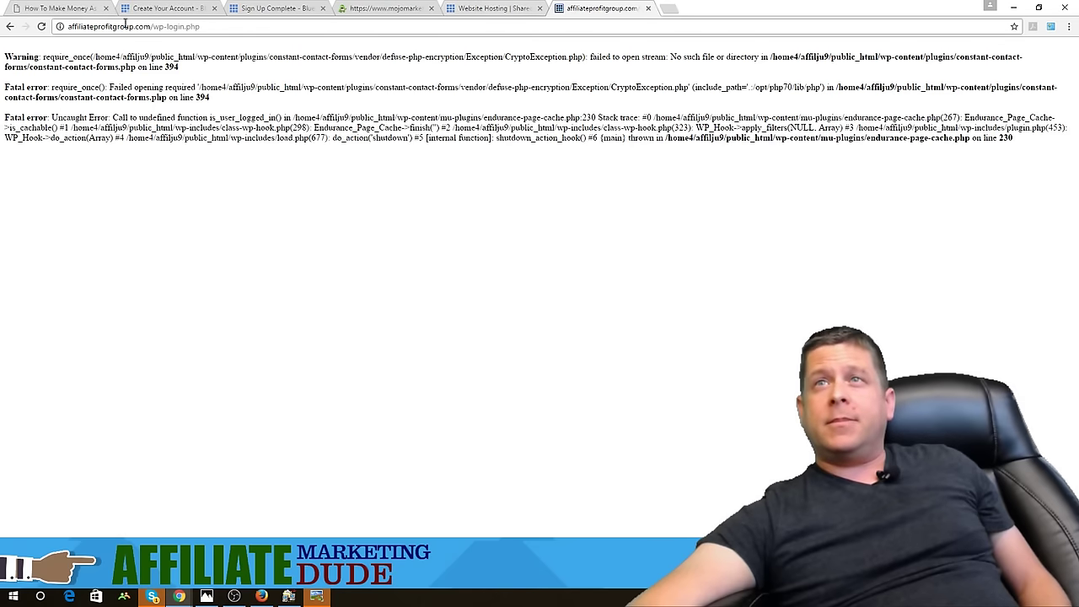
Check the marketplace's installation status again and reload the affiliateprofitgroup.com WordPress log-in page
{"action": "left_click", "coordinate": [356, 8]}
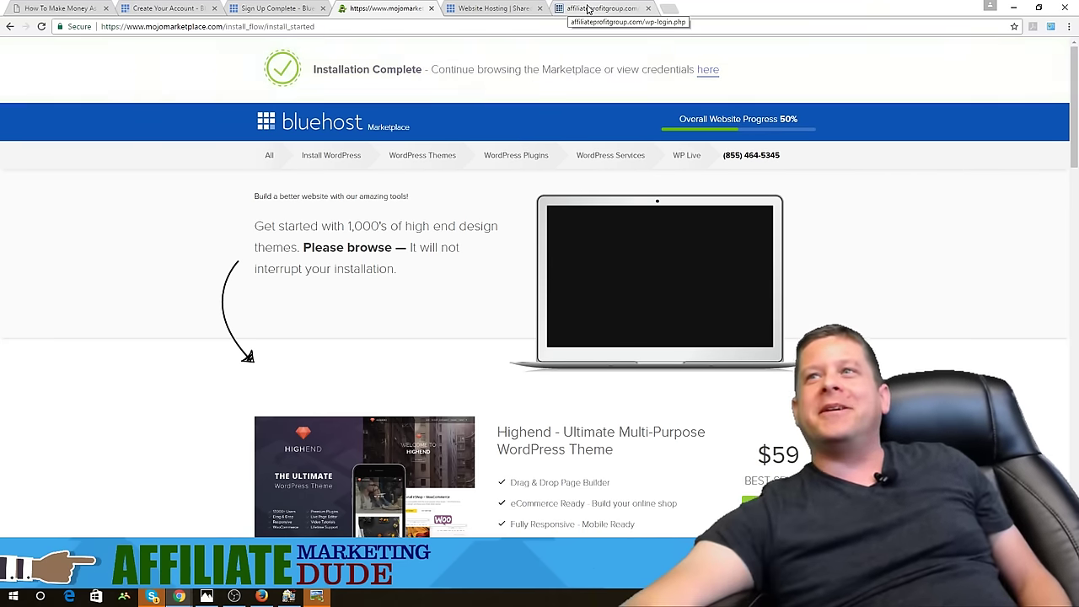
{"action": "left_click", "coordinate": [588, 8]}
{"action": "right_click", "coordinate": [658, 159]}
{"action": "left_click", "coordinate": [717, 197]}
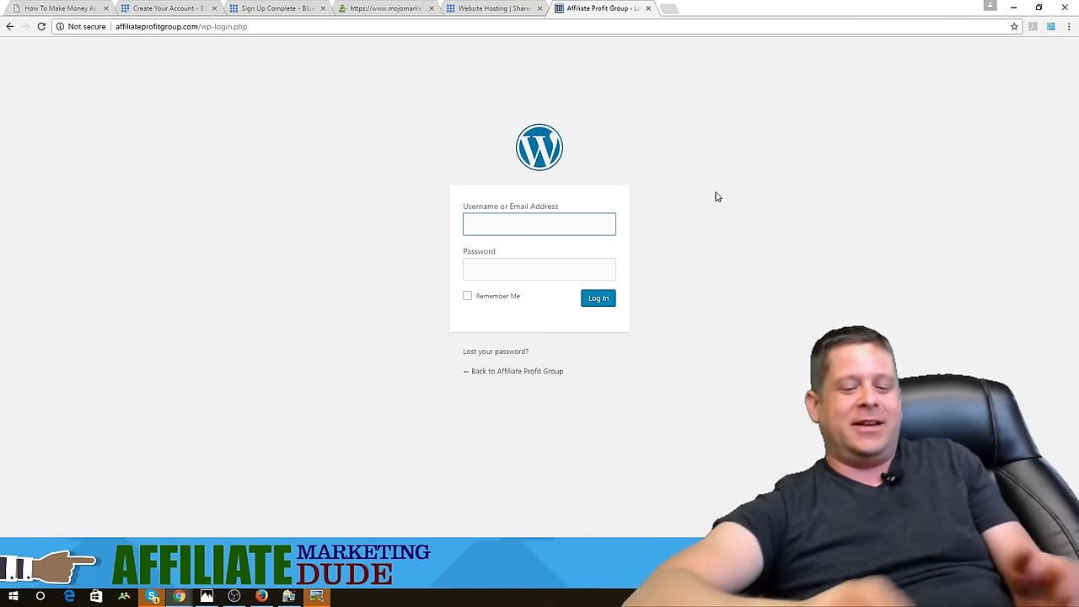
Fill in the admin username and password on the WordPress log-in form
{"action": "type", "text": "marcus"}
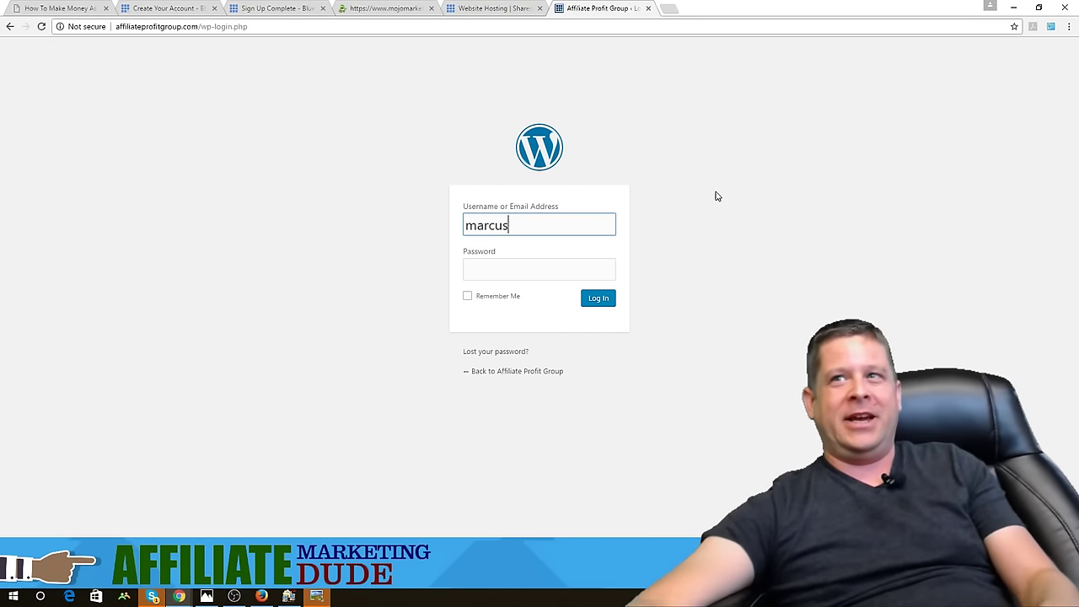
{"action": "key", "text": "Tab"}
{"action": "type", "text": "***********"}
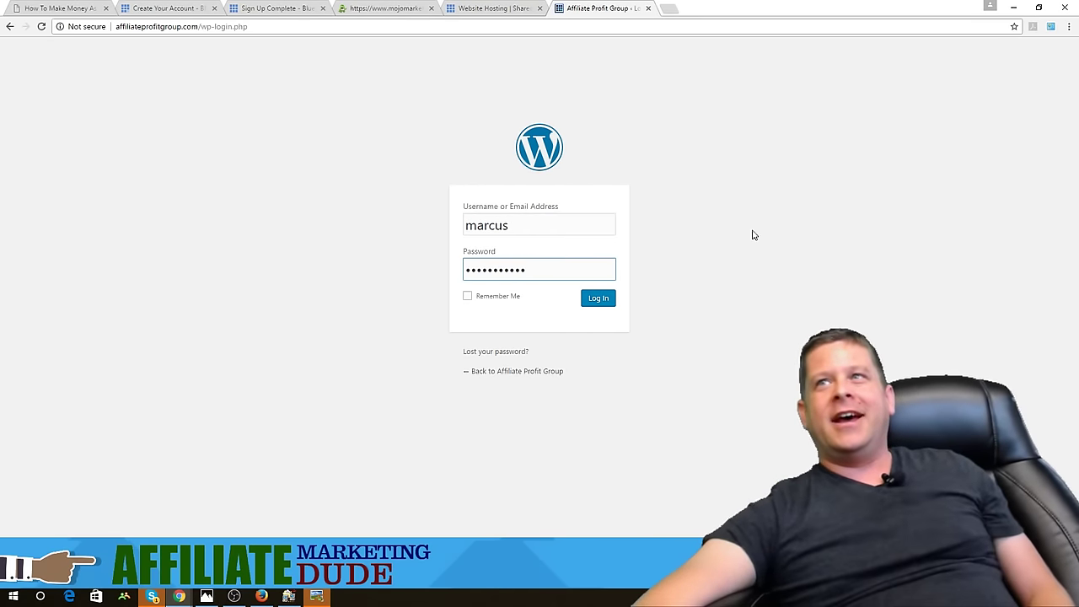
Look at the marketplace's credentials notice and highlight the domain part of the WordPress log-in address
{"action": "left_click", "coordinate": [386, 8]}
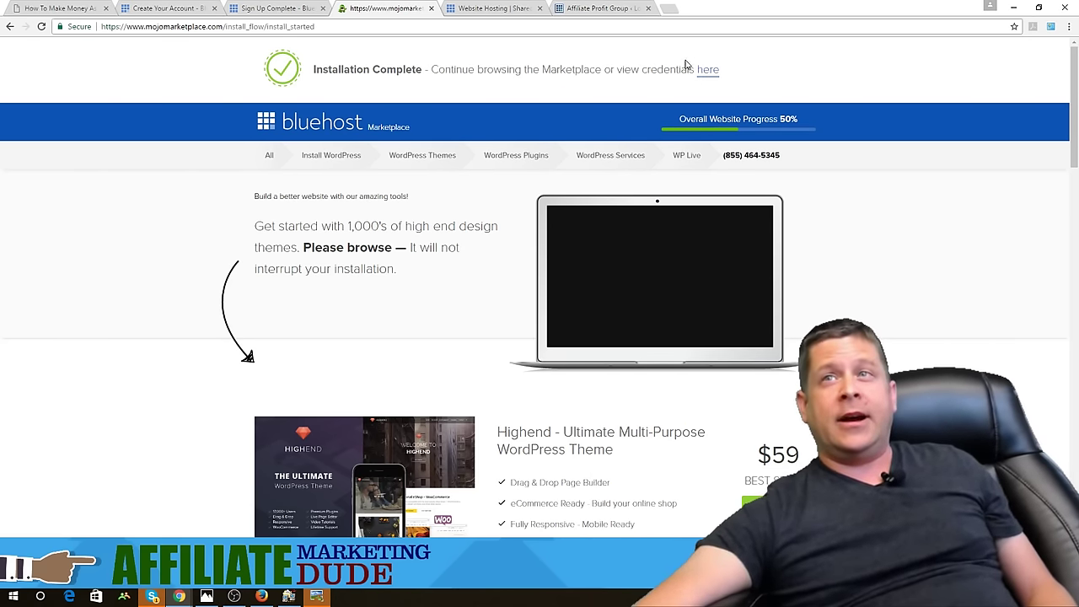
{"action": "left_click", "coordinate": [616, 7]}
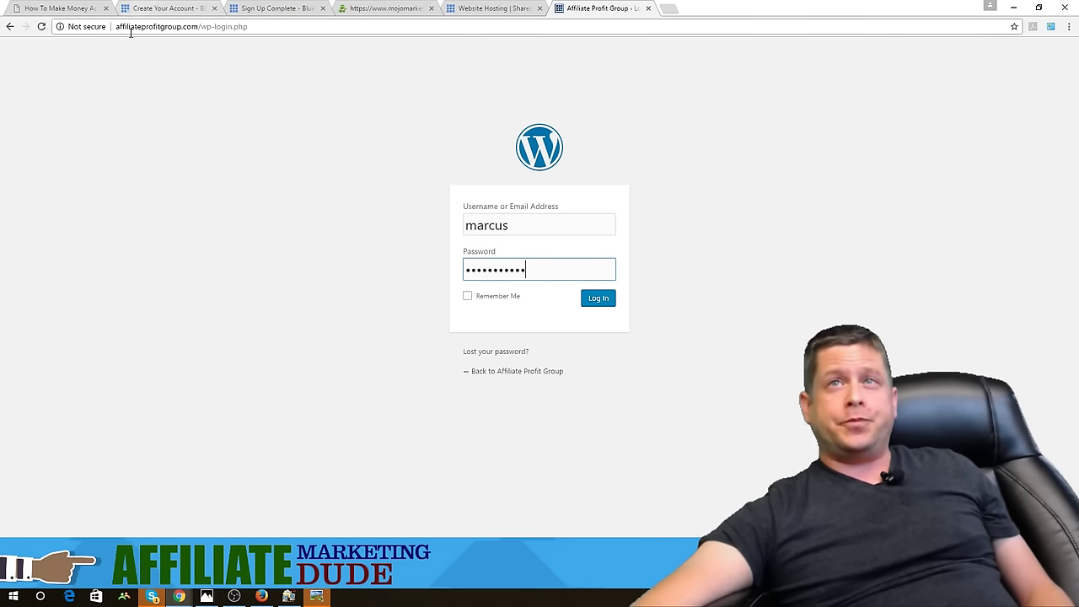
{"action": "left_click_drag", "start_coordinate": [118, 30], "coordinate": [198, 61]}
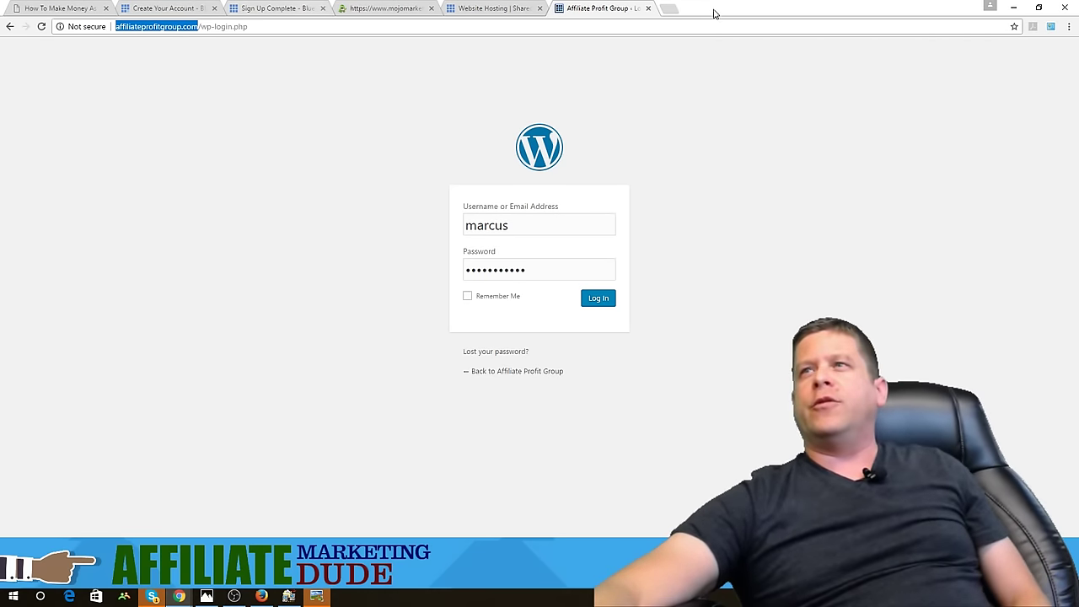
Open the bluehost.com home page in a new browser tab
{"action": "left_click", "coordinate": [671, 9]}
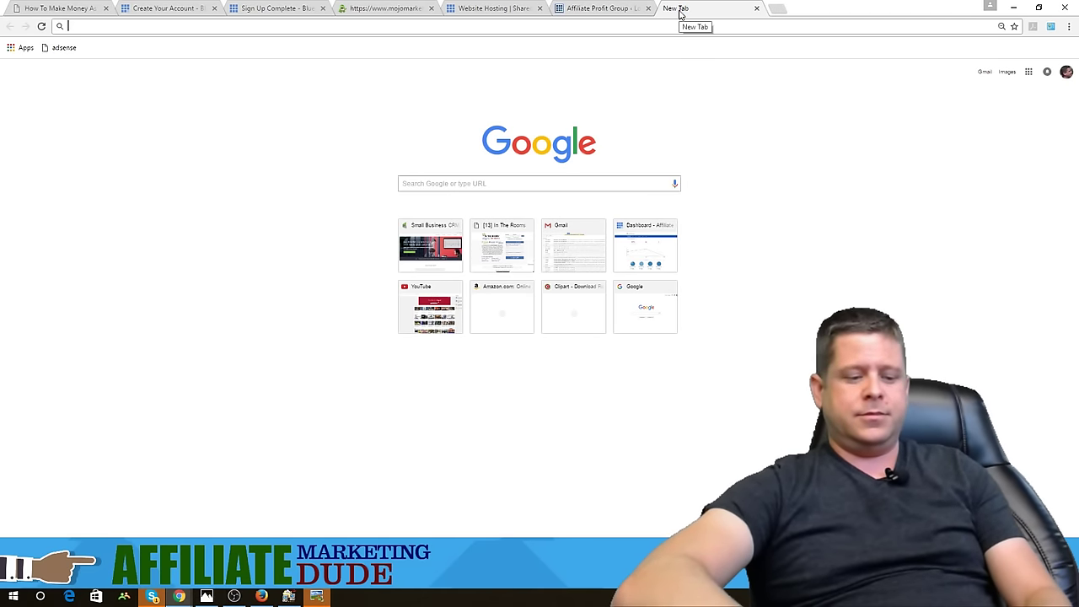
{"action": "type", "text": "bluehost.com/hosti"}
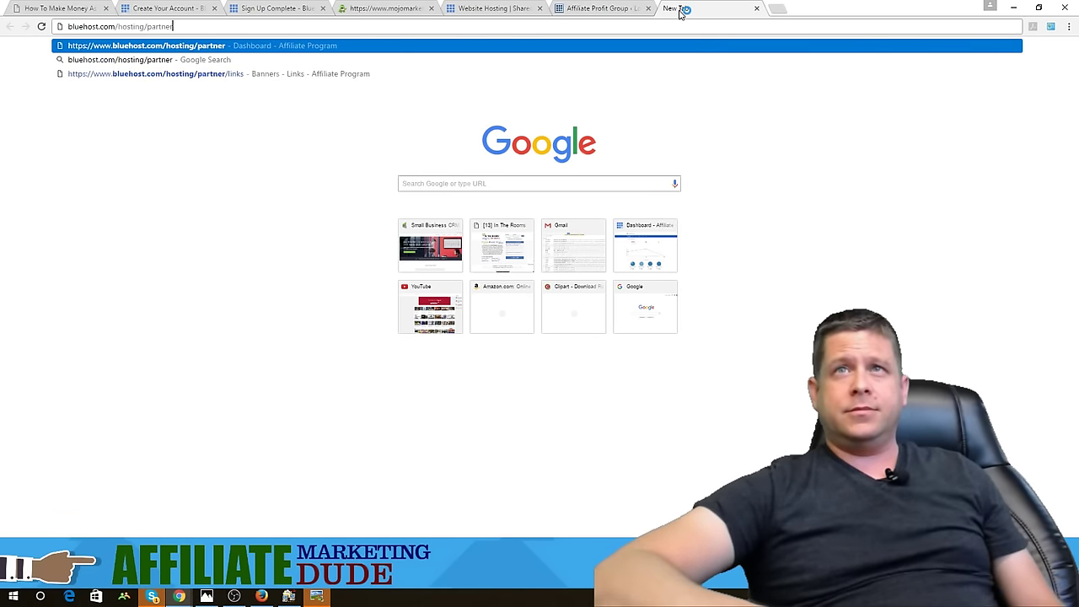
{"action": "key", "text": "BackSpace"}
{"action": "key", "text": "BackSpace"}
{"action": "key", "text": "BackSpace"}
{"action": "key", "text": "BackSpace"}
{"action": "key", "text": "BackSpace"}
{"action": "key", "text": "BackSpace"}
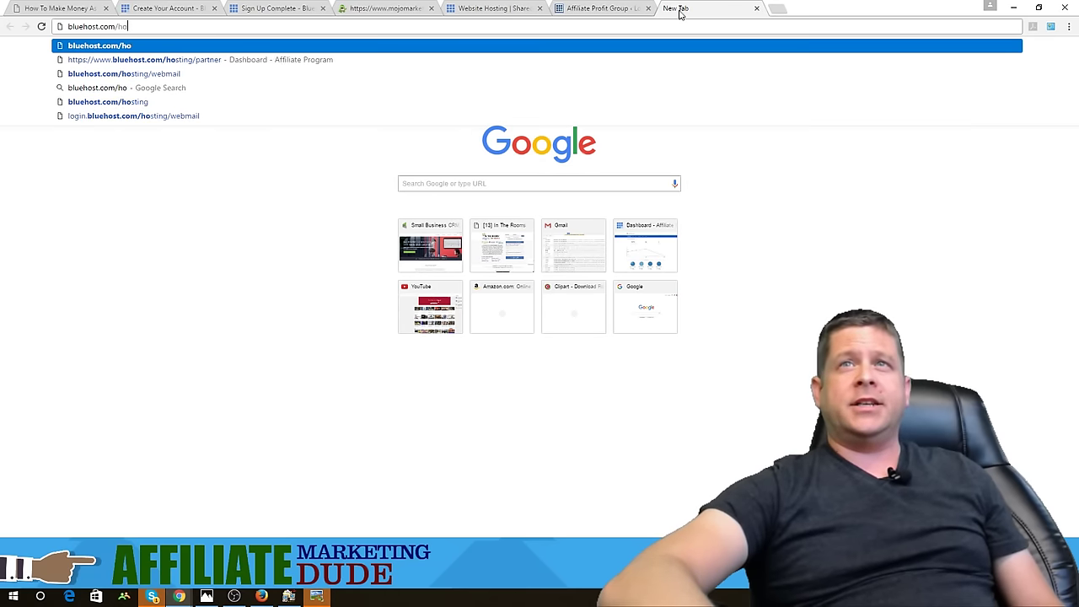
{"action": "key", "text": "Return"}
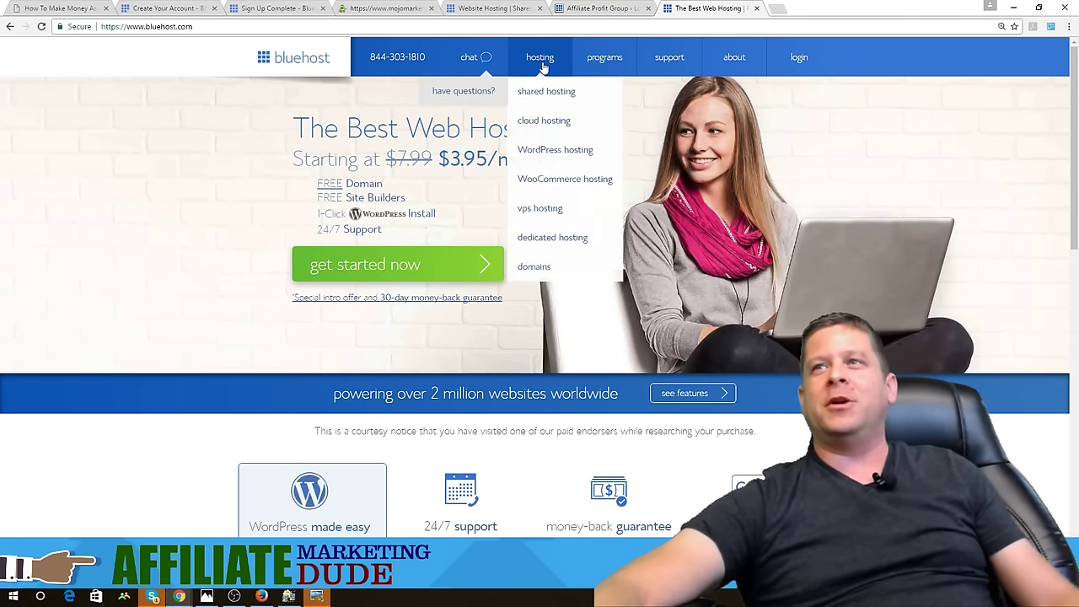
Open Bluehost's shared hosting plans and select the prime plan to start a sign-up
{"action": "mouse_move", "coordinate": [540, 59]}
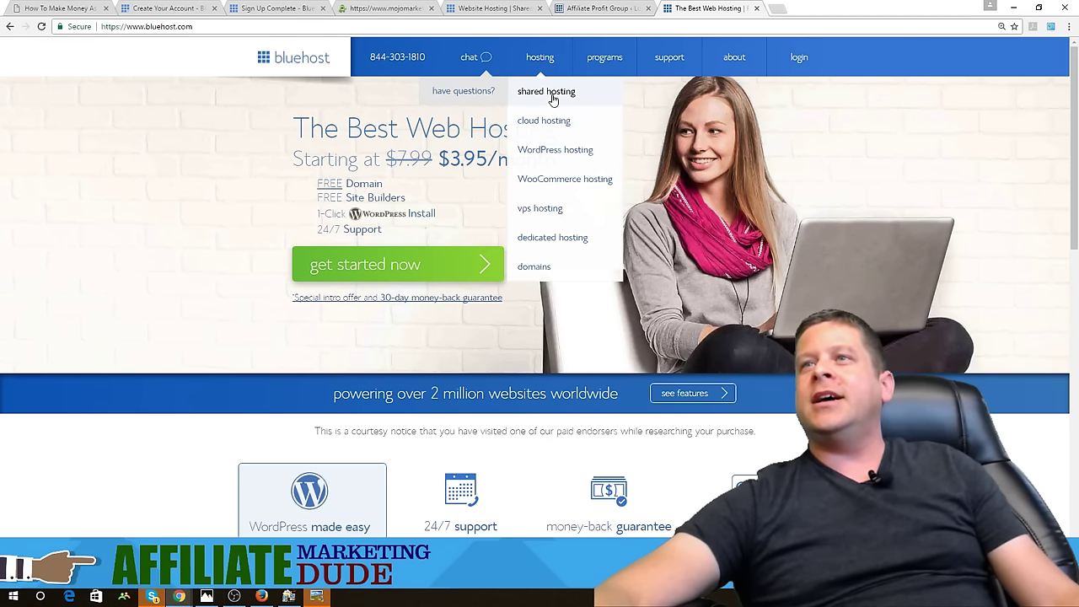
{"action": "left_click", "coordinate": [553, 99]}
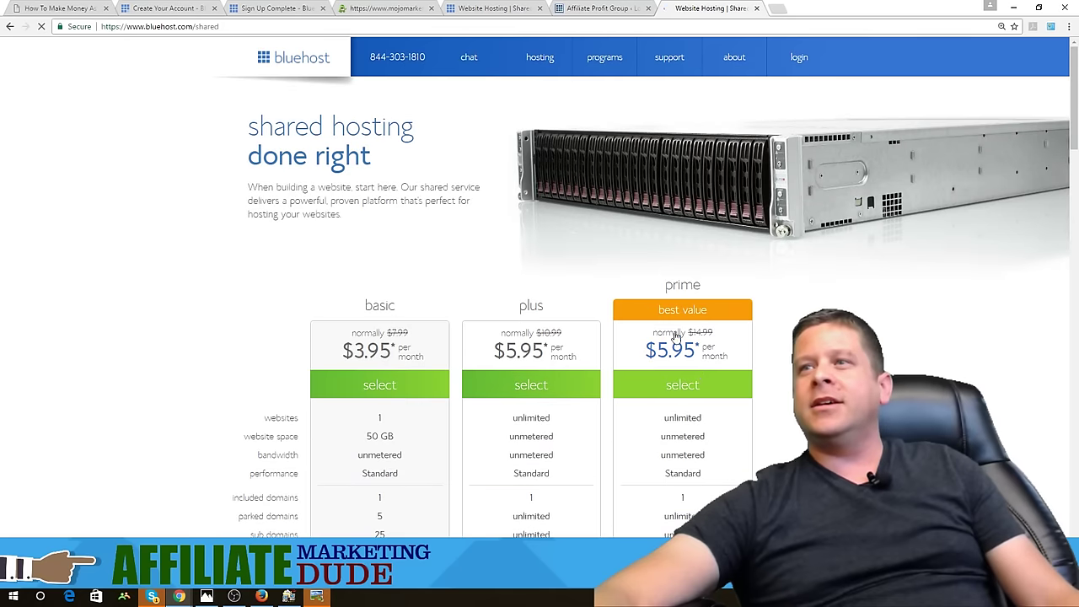
{"action": "left_click", "coordinate": [700, 381]}
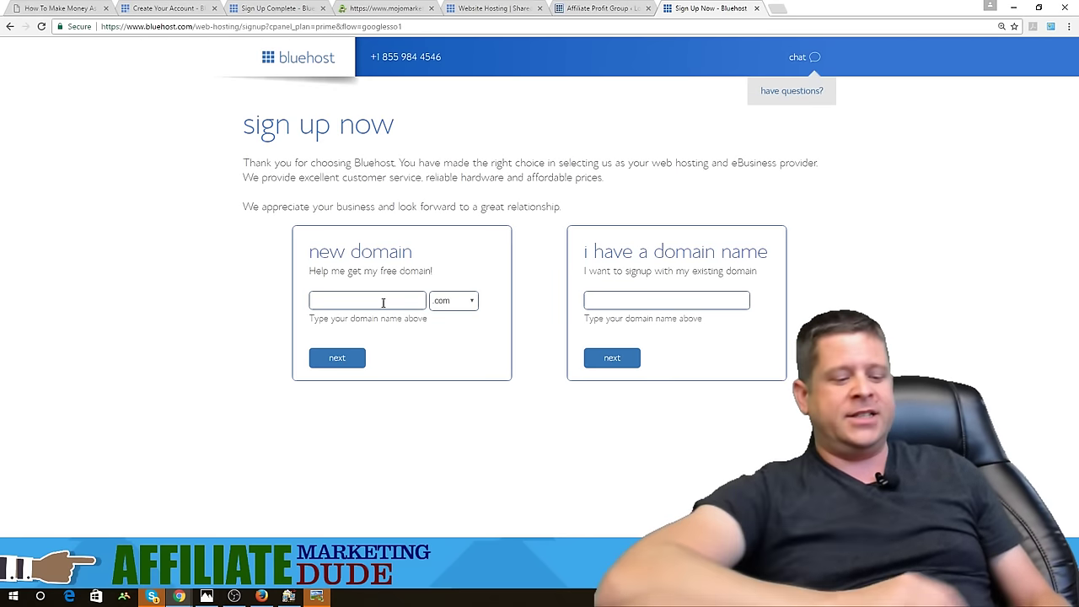
Check whether tomsweblinks.com is available as the new domain for the hosting sign-up
{"action": "type", "text": "tomsweb"}
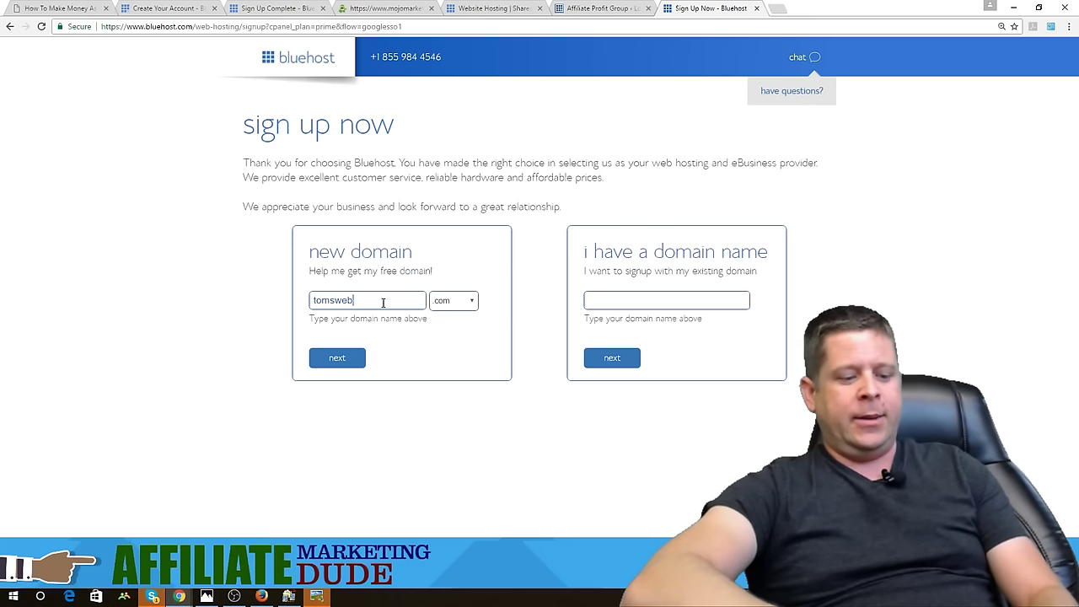
{"action": "type", "text": "links"}
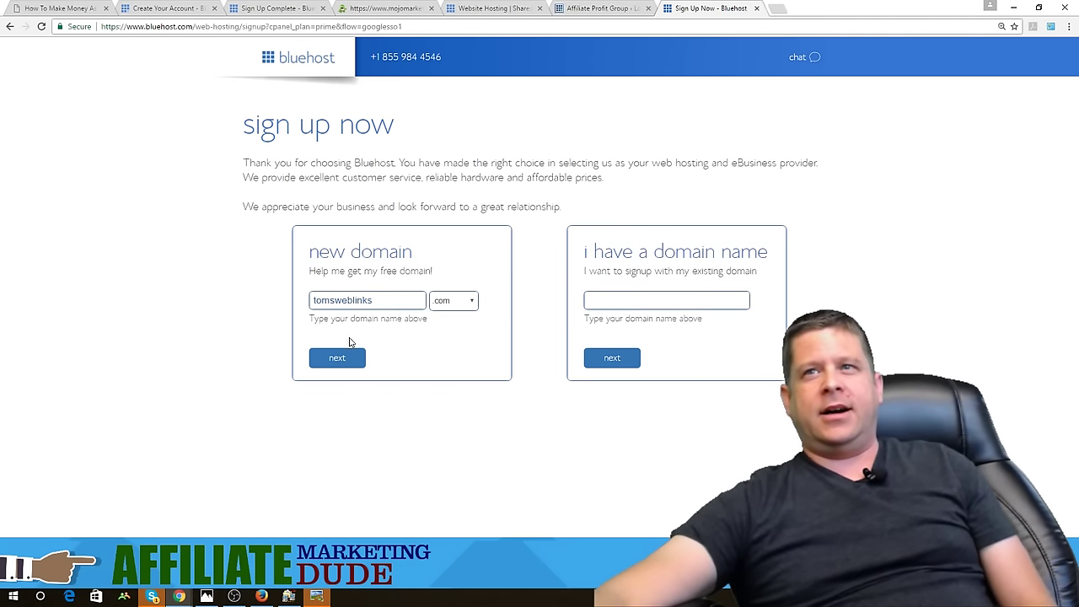
{"action": "left_click", "coordinate": [336, 359]}
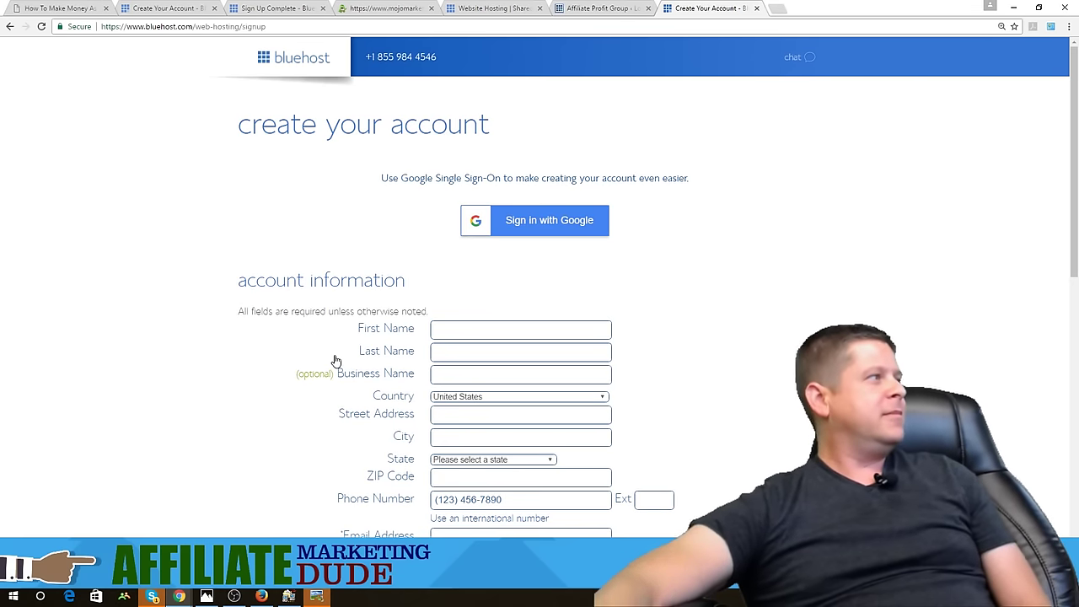
Return to the domain choice and check the availability of affiliatetom.com as the new domain
{"action": "left_click", "coordinate": [10, 26]}
{"action": "double_click", "coordinate": [391, 302]}
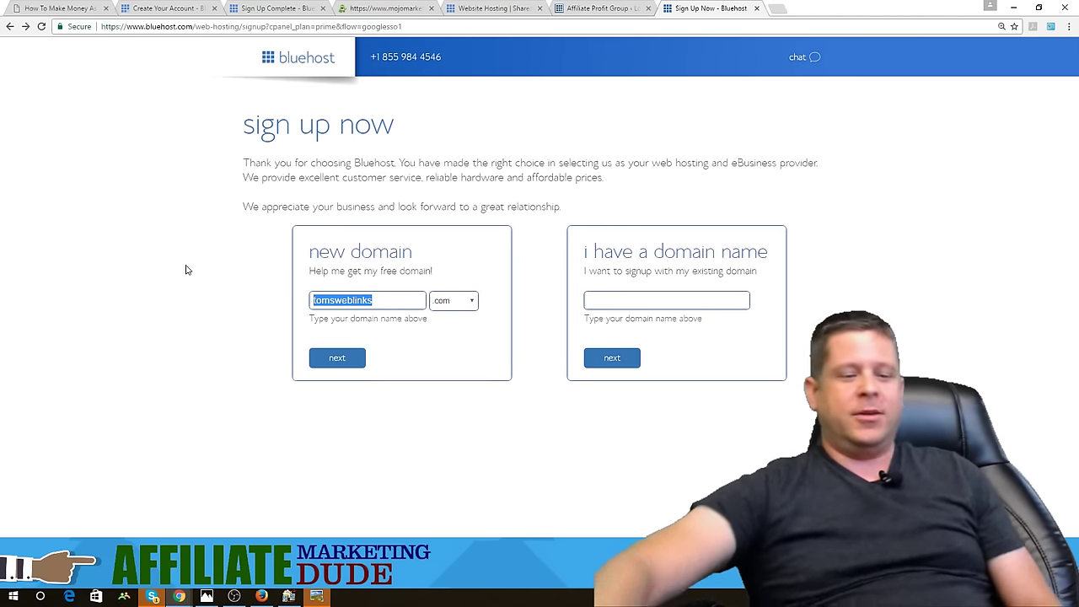
{"action": "type", "text": "affiliatetom"}
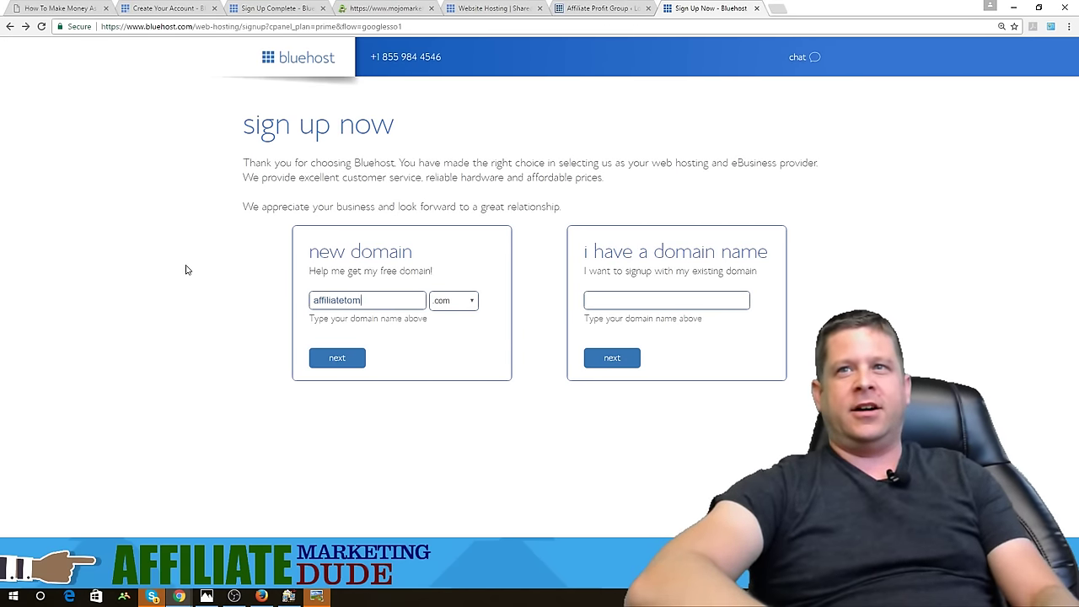
{"action": "left_click", "coordinate": [338, 360]}
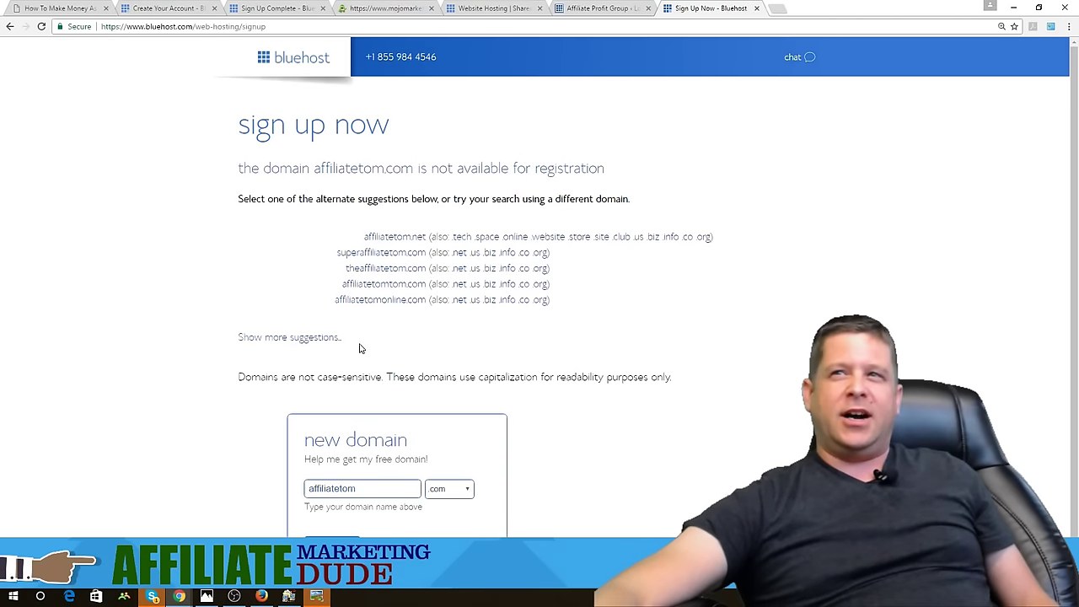
Check affiliatethomas.com as the new domain, then return to the domain form and highlight the "thomas" part of the name
{"action": "left_click", "coordinate": [368, 491]}
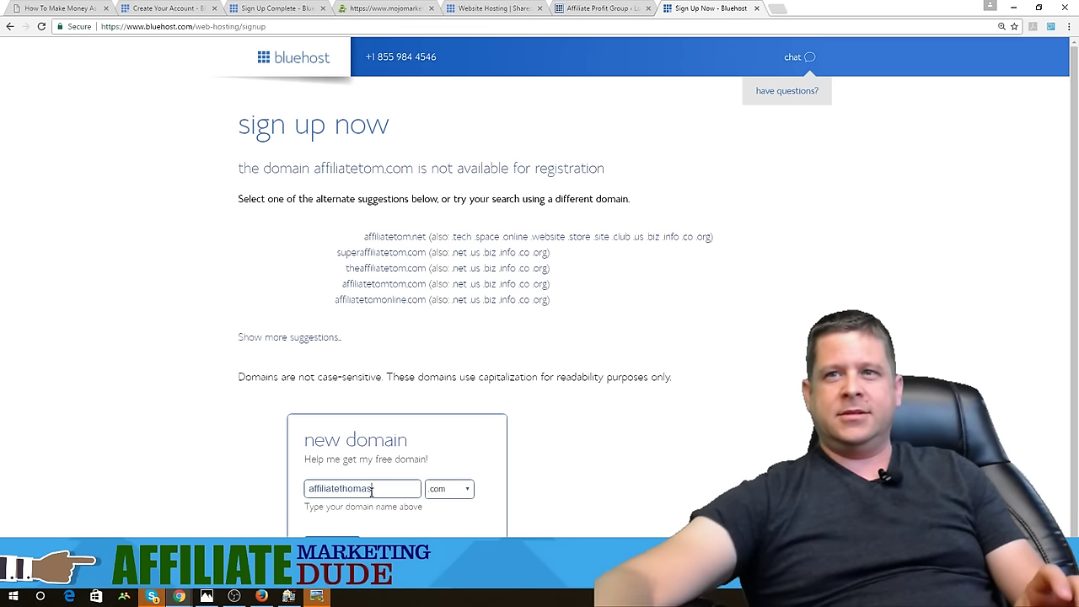
{"action": "left_click", "coordinate": [345, 536]}
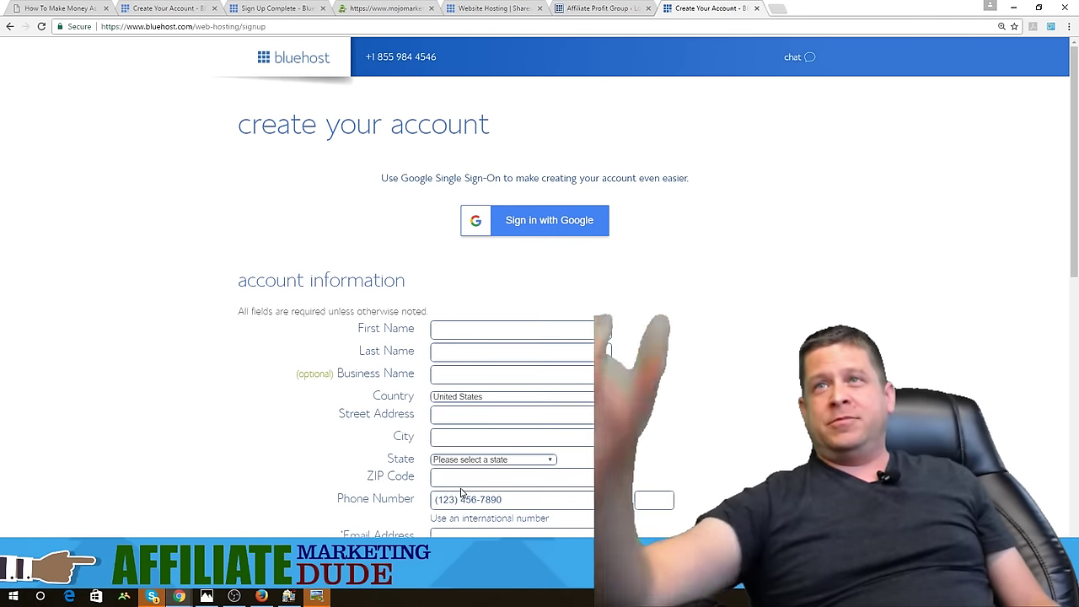
{"action": "left_click", "coordinate": [9, 29]}
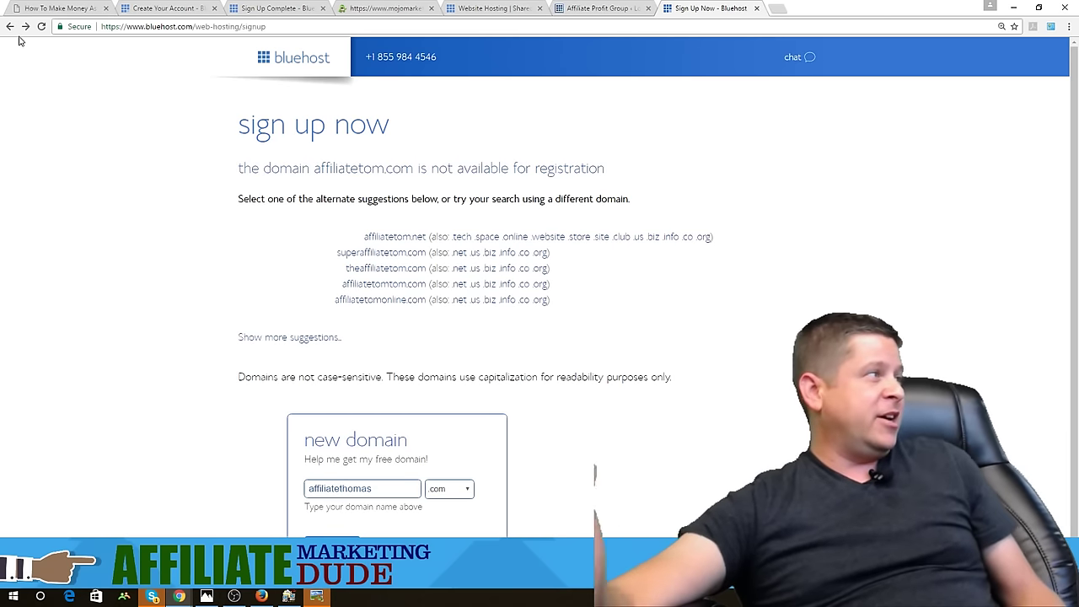
{"action": "left_click_drag", "start_coordinate": [340, 489], "coordinate": [571, 506]}
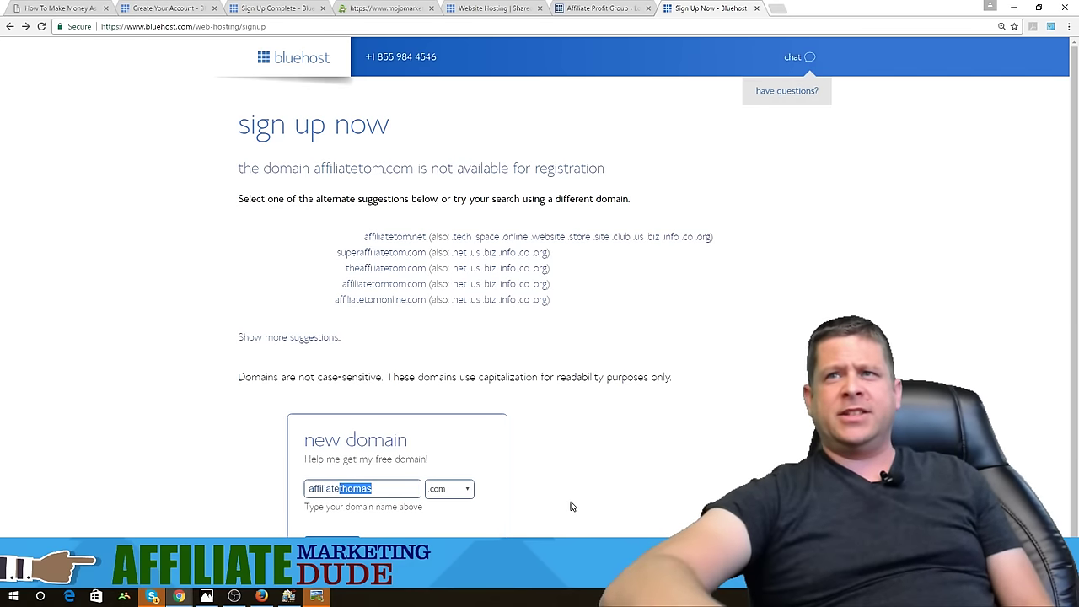
{"action": "left_click", "coordinate": [570, 506]}
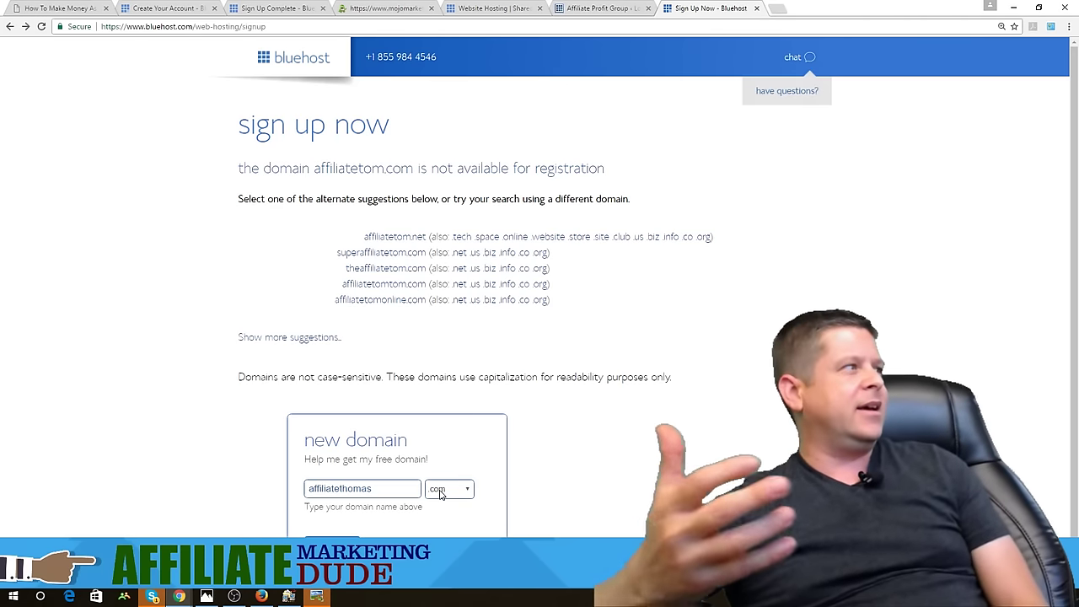
Log in to the Affiliate Profit Group WordPress site, saving the log-in in the browser, and decline the site set-up help
{"action": "left_click", "coordinate": [597, 8]}
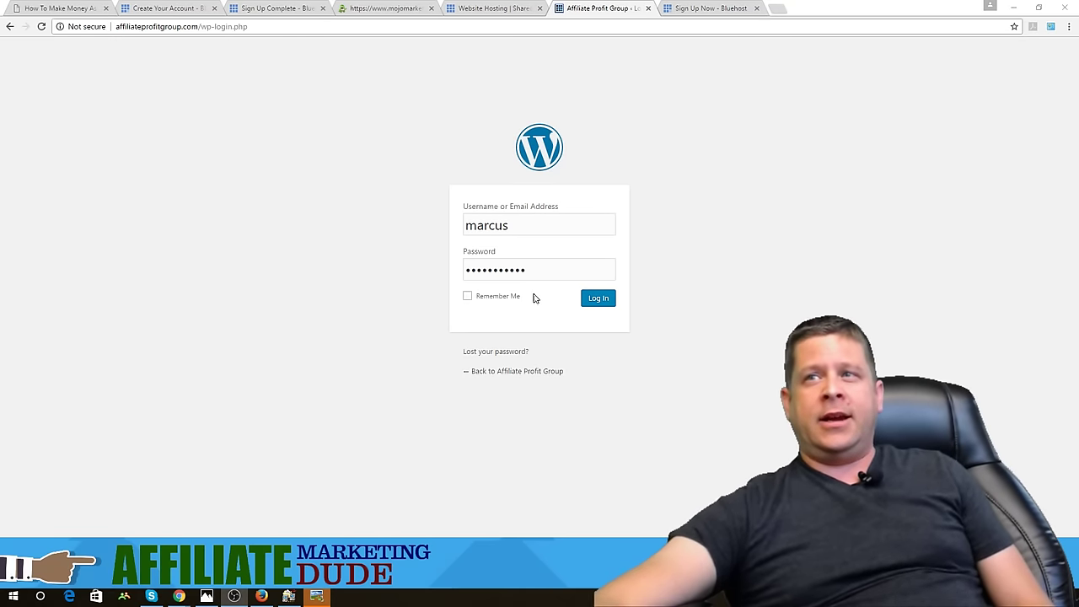
{"action": "left_click", "coordinate": [596, 307]}
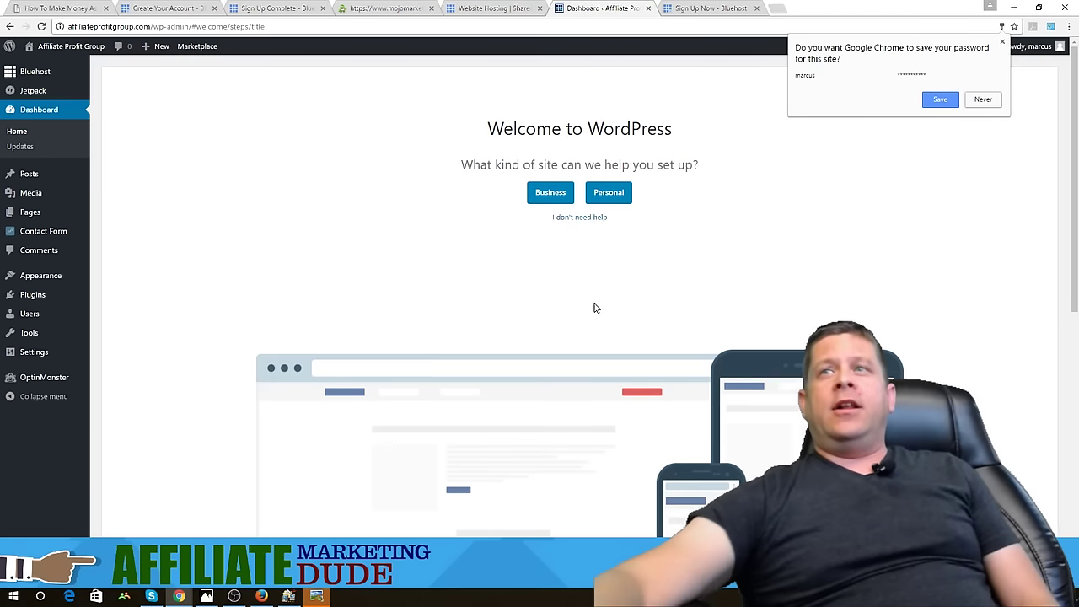
{"action": "left_click", "coordinate": [939, 101]}
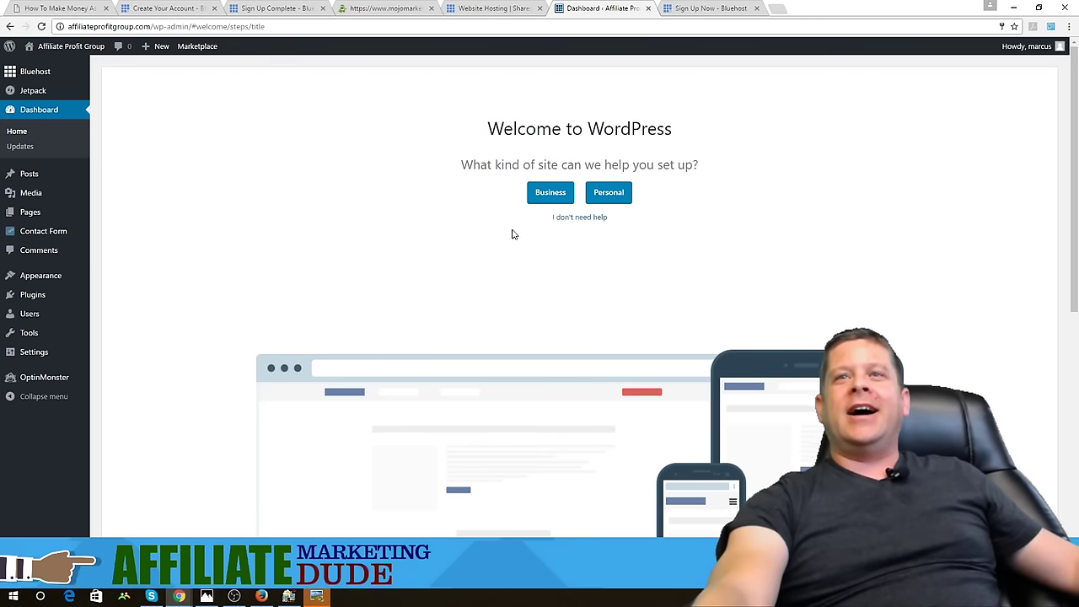
{"action": "left_click", "coordinate": [591, 218]}
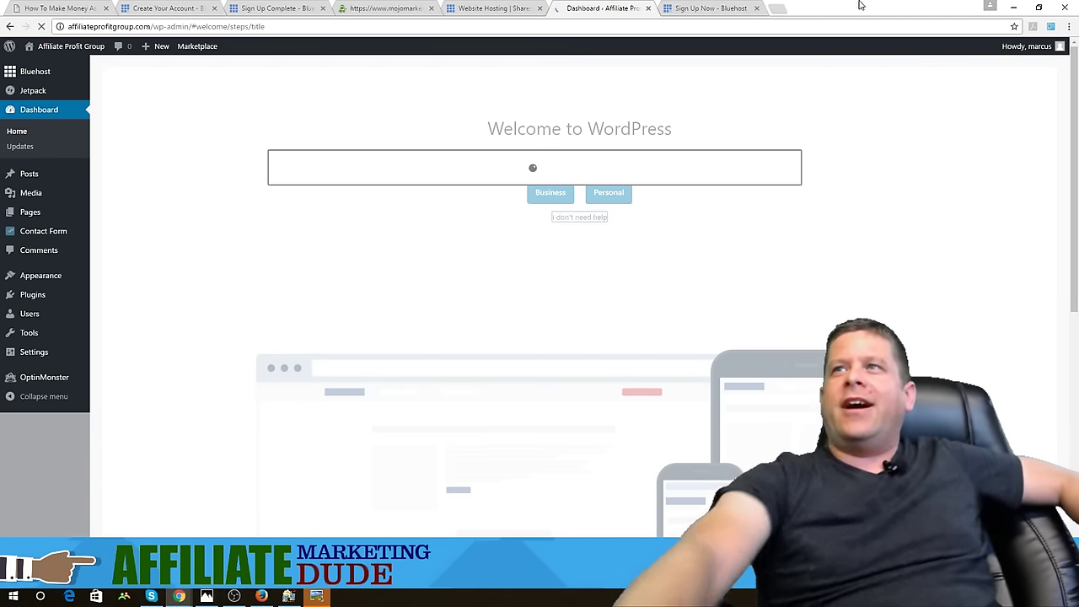
Open affiliateprofitgroup.com in a new browser tab and look over the home page and its sample post
{"action": "left_click", "coordinate": [777, 9]}
{"action": "type", "text": "affiliate"}
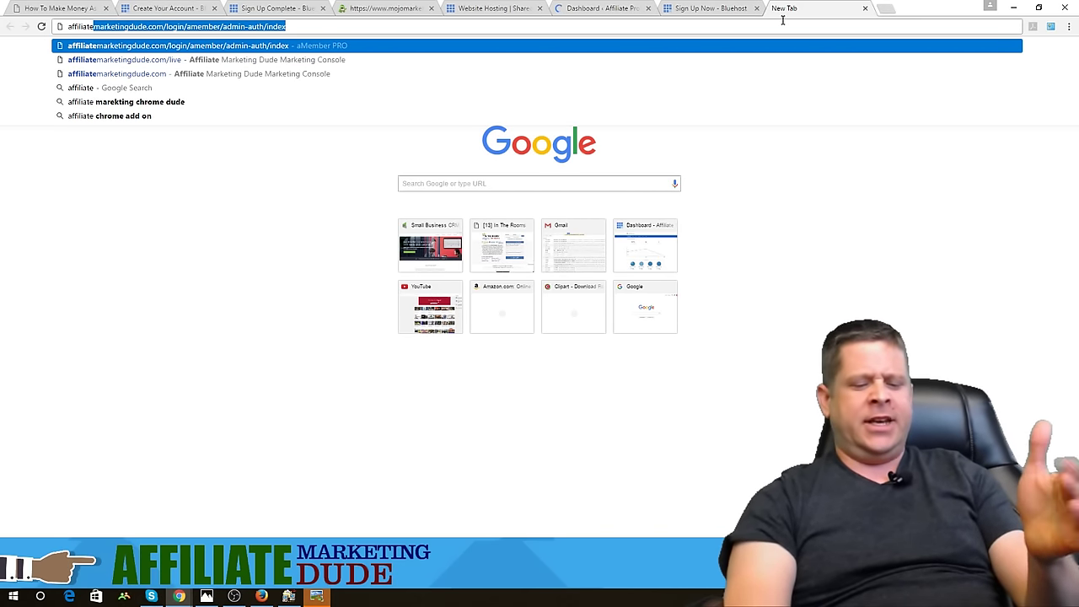
{"action": "key", "text": "BackSpace"}
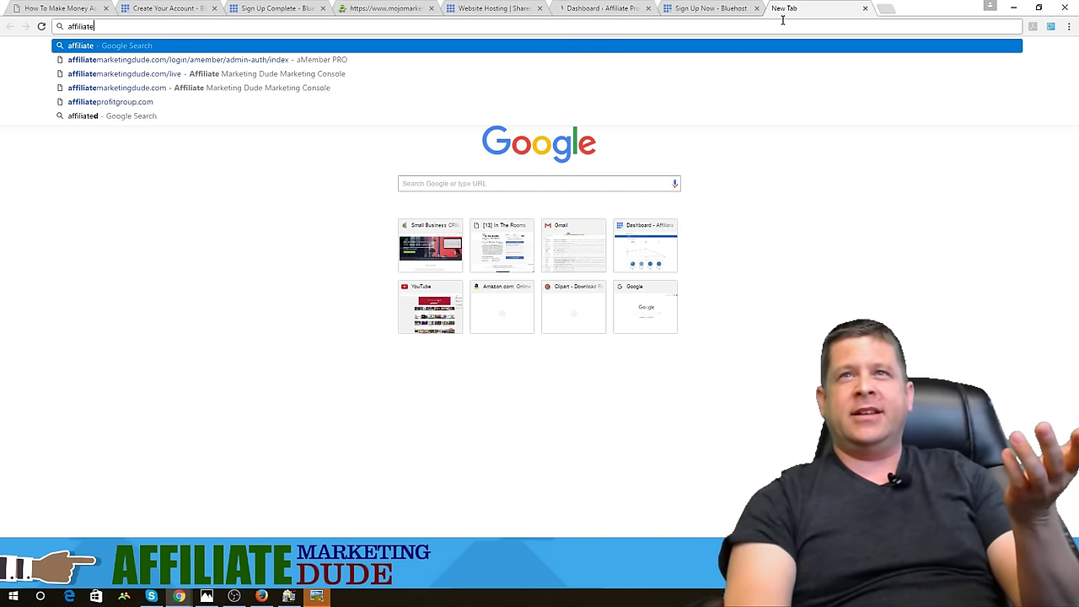
{"action": "key", "text": "Down"}
{"action": "key", "text": "Down"}
{"action": "key", "text": "Down"}
{"action": "key", "text": "Down"}
{"action": "key", "text": "Return"}
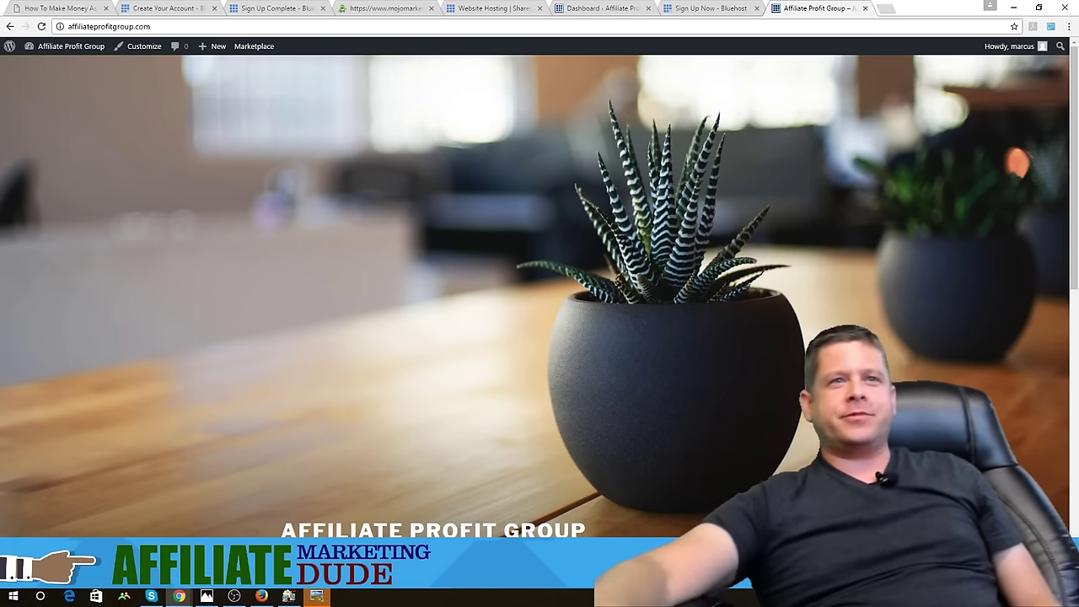
{"action": "scroll", "coordinate": [575, 393], "scroll_direction": "down", "scroll_amount": 5}
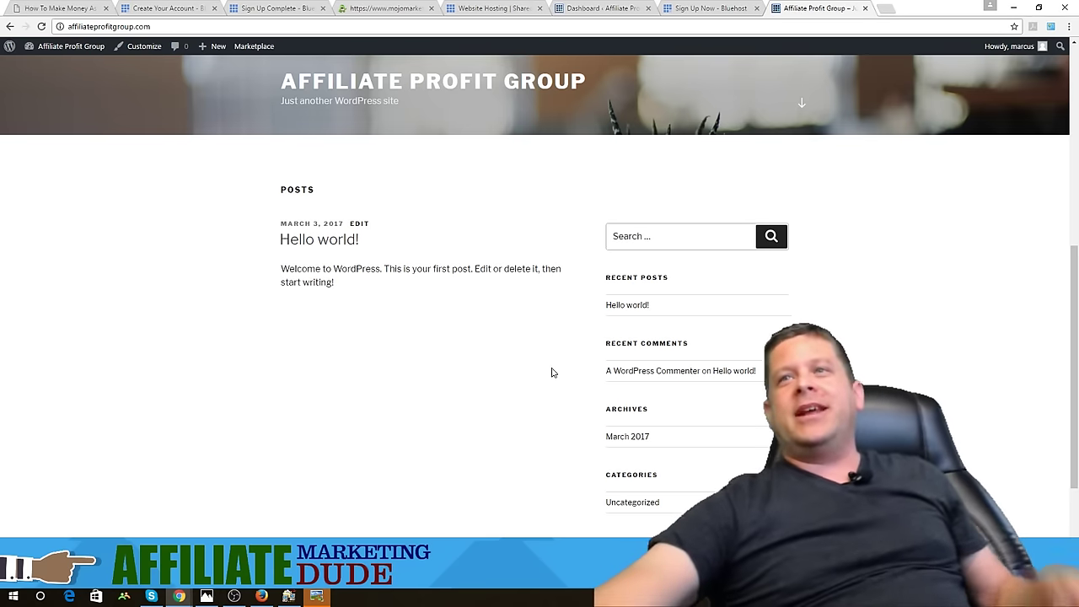
{"action": "scroll", "coordinate": [556, 375], "scroll_direction": "up", "scroll_amount": 5}
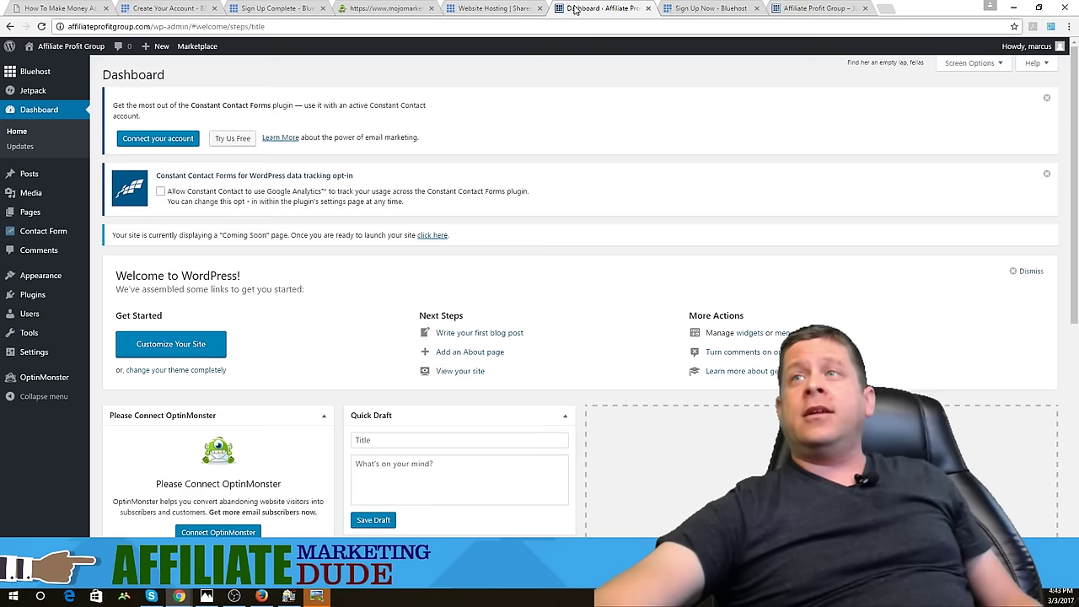
Return to the WordPress dashboard and open affiliateprofitgroup.com/wp-admin in another browser tab
{"action": "left_click", "coordinate": [577, 9]}
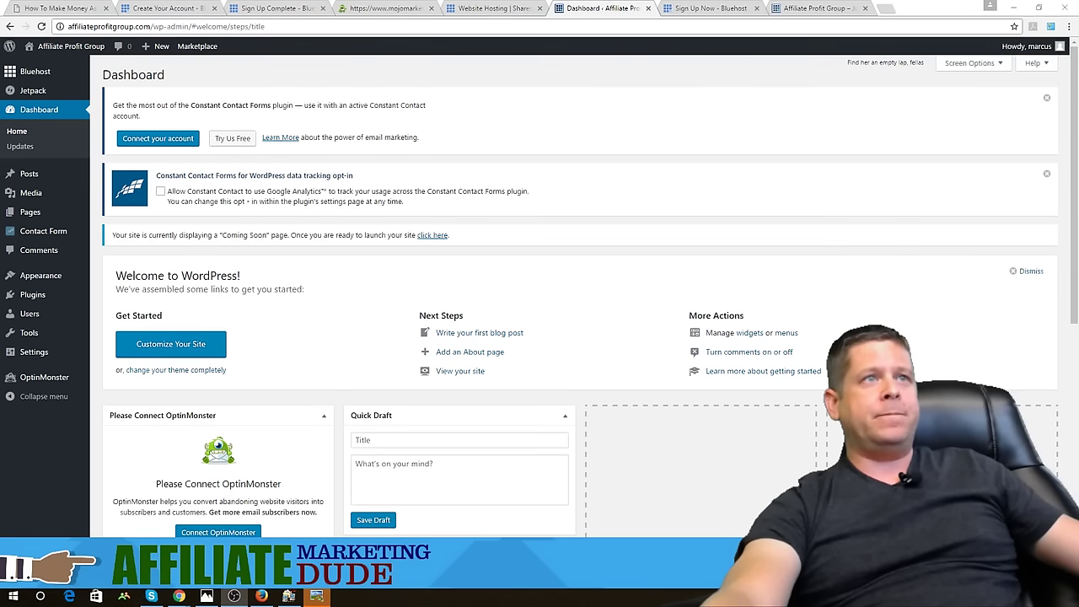
{"action": "key", "text": "alt+Tab"}
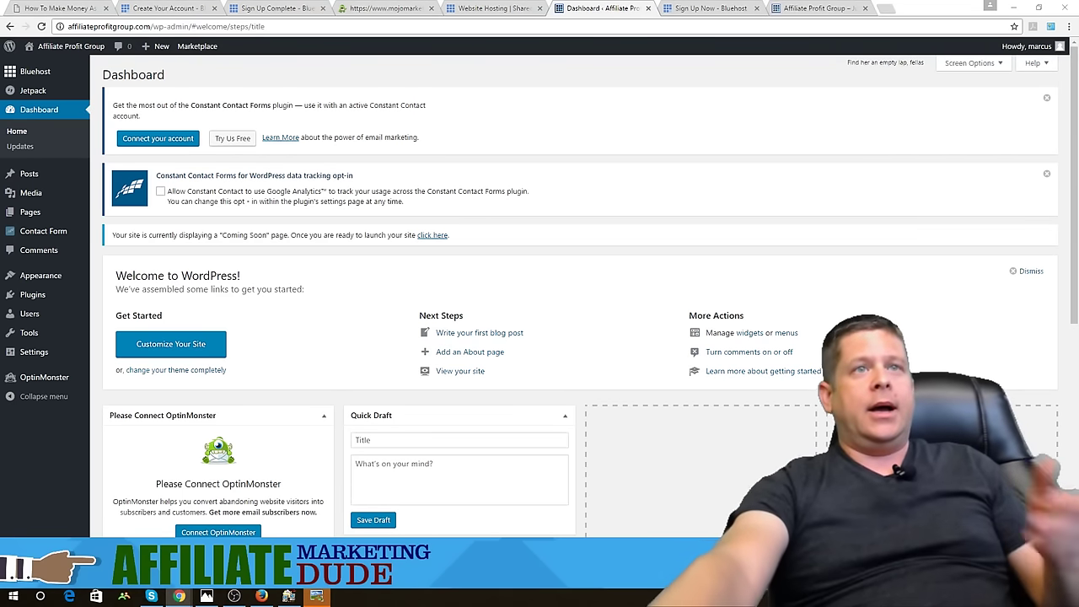
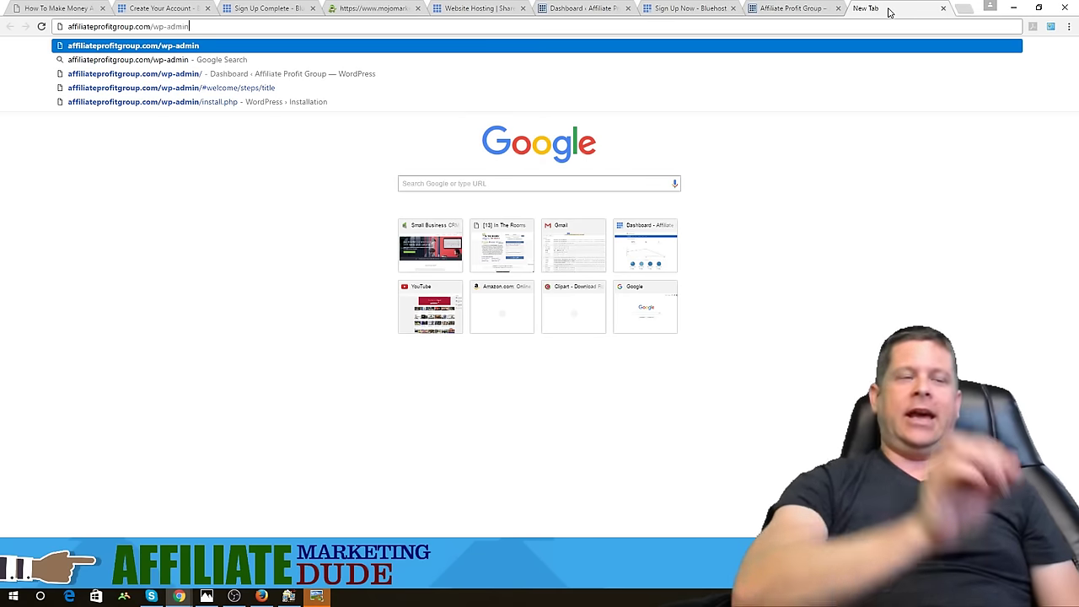
{"action": "key", "text": "Return"}
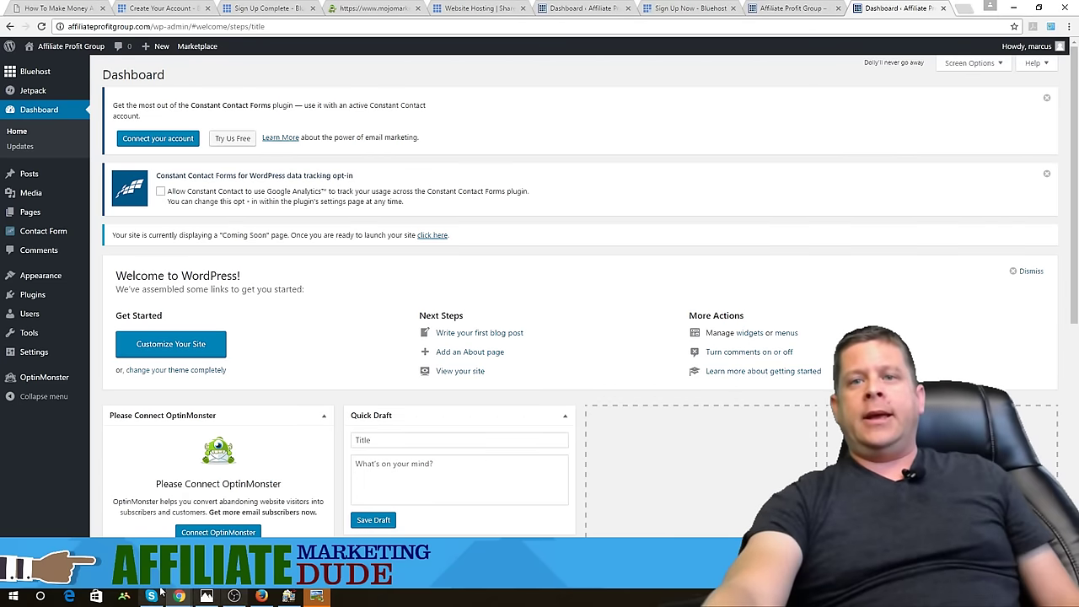
Show the hub site outline page and highlight item 1 about choosing a generic domain
{"action": "key", "text": "ctrl+1"}
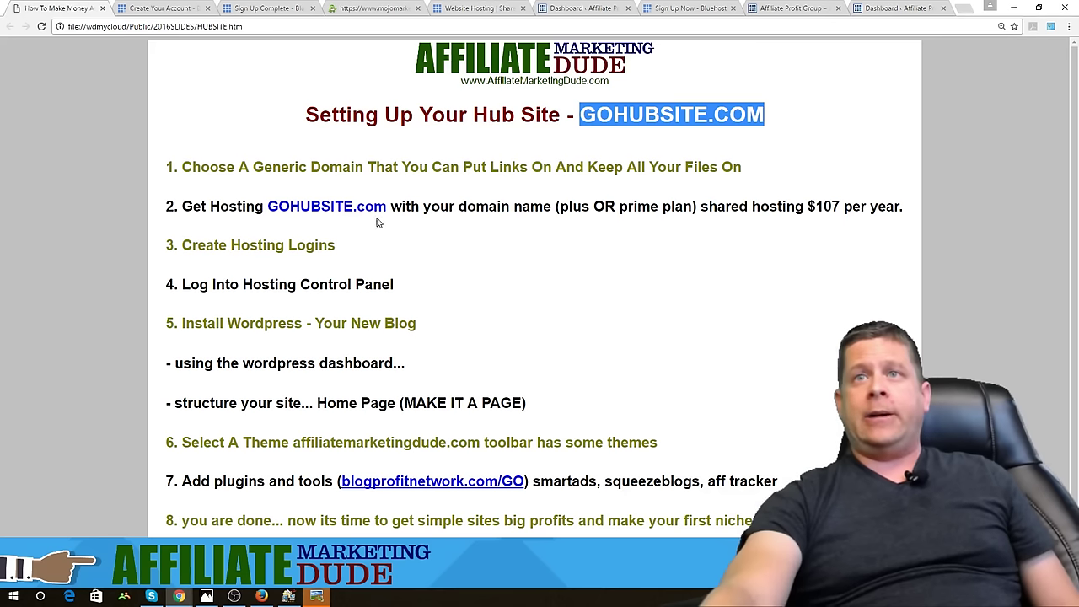
{"action": "left_click_drag", "start_coordinate": [166, 167], "coordinate": [393, 167]}
{"action": "left_click", "coordinate": [538, 140]}
{"action": "left_click_drag", "start_coordinate": [166, 167], "coordinate": [744, 156]}
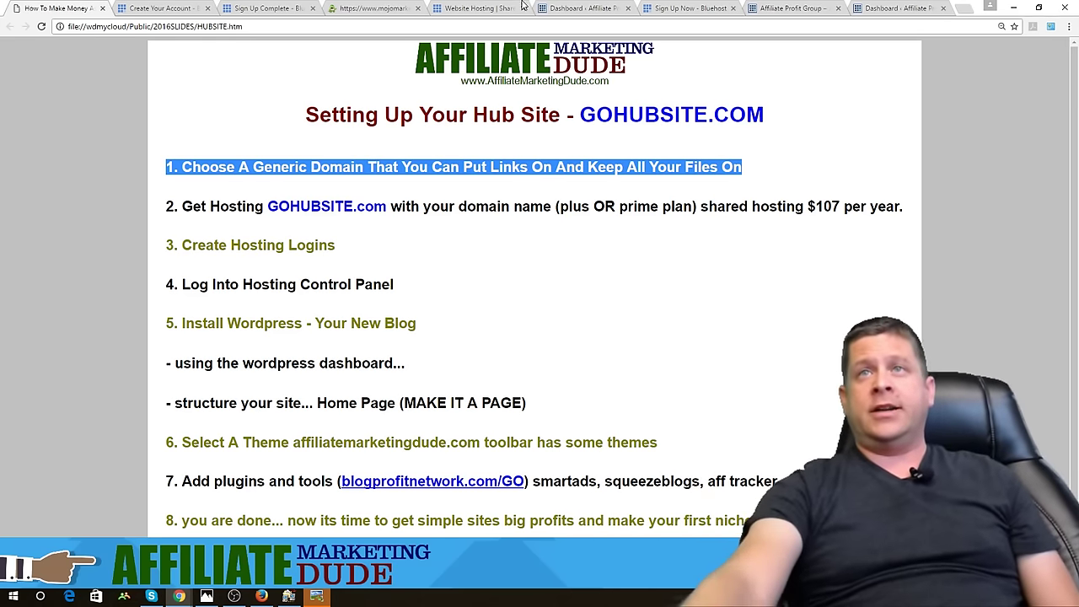
Review Bluehost's shared hosting plans and the sign-up completion page with its password creation section
{"action": "left_click", "coordinate": [479, 8]}
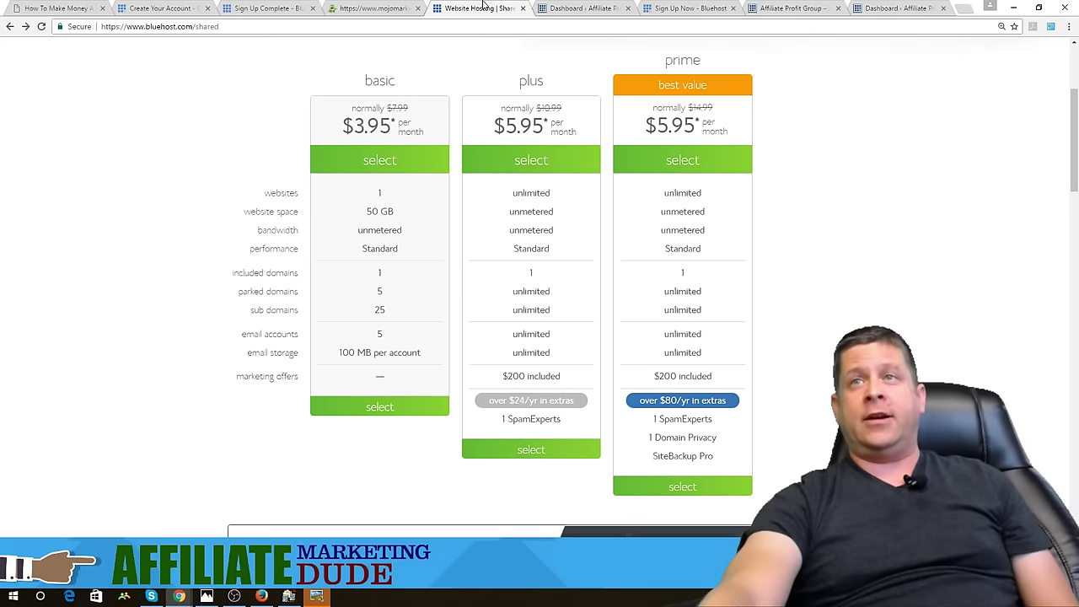
{"action": "left_click", "coordinate": [272, 8]}
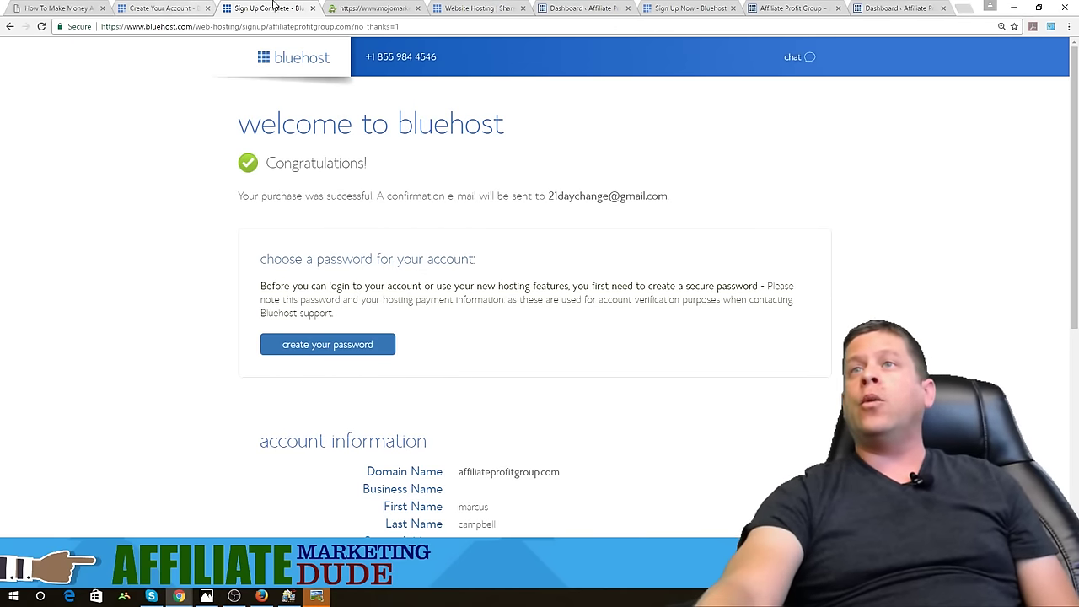
{"action": "left_click", "coordinate": [495, 8]}
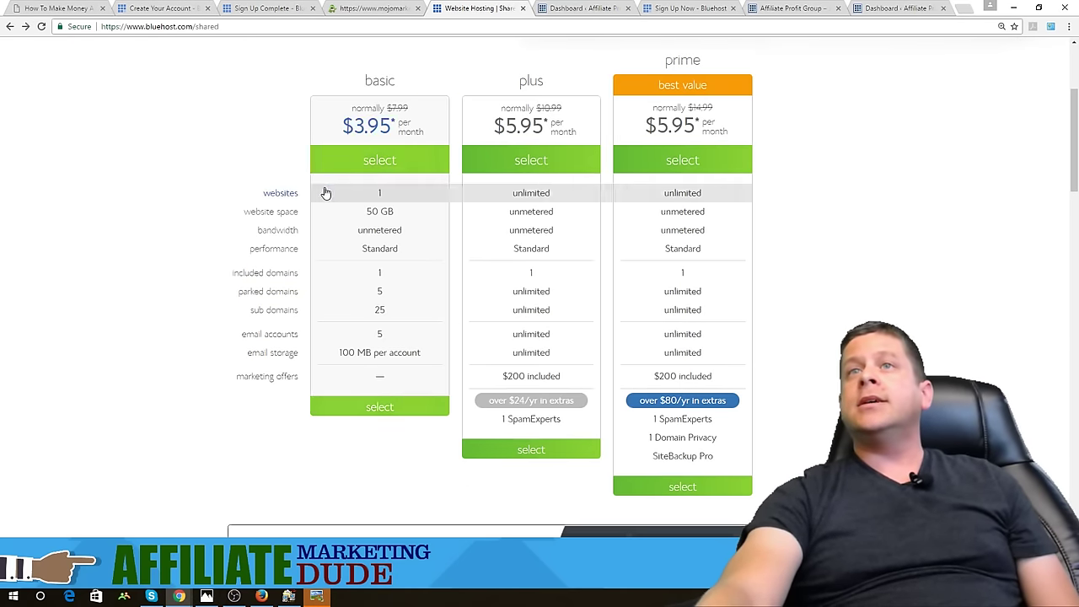
{"action": "scroll", "coordinate": [325, 193], "scroll_direction": "up", "scroll_amount": 3}
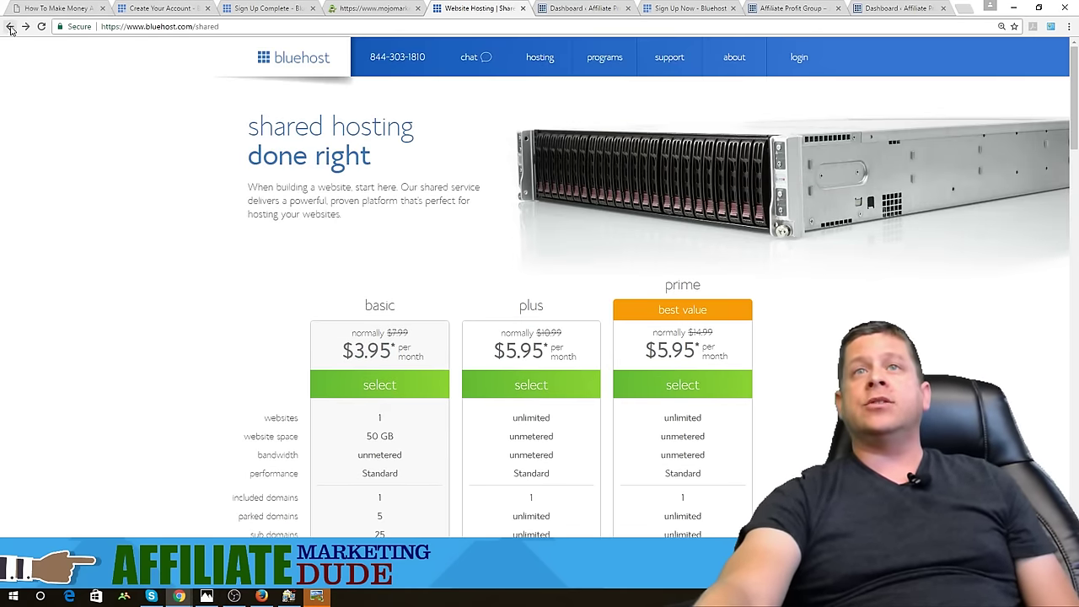
{"action": "left_click", "coordinate": [141, 8]}
{"action": "left_click", "coordinate": [238, 7]}
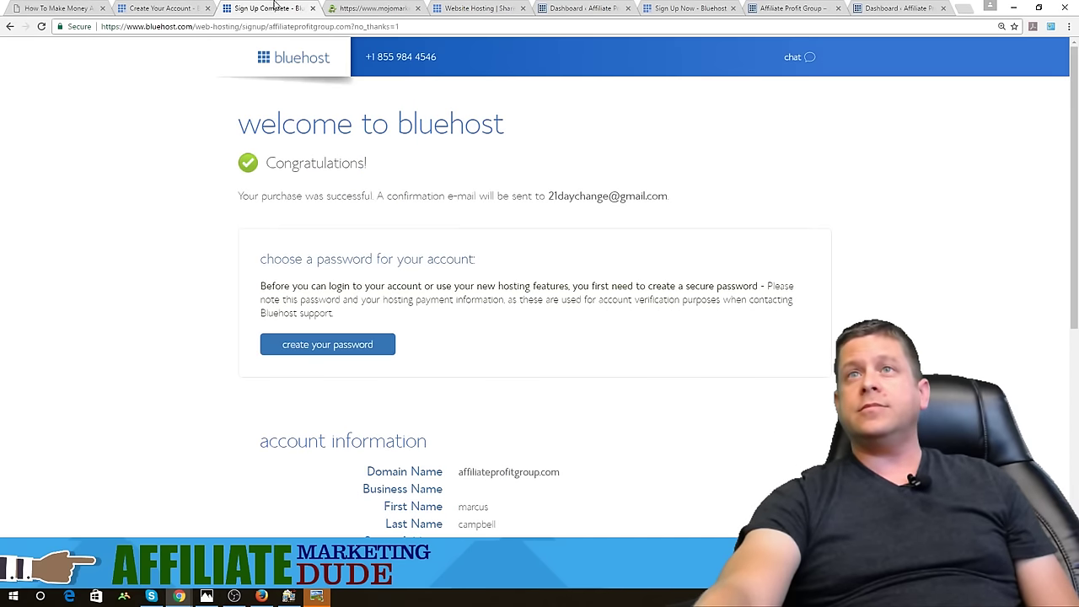
Go back from the marketplace's WordPress installation page to the Bluehost hosting control panel home
{"action": "left_click", "coordinate": [362, 8]}
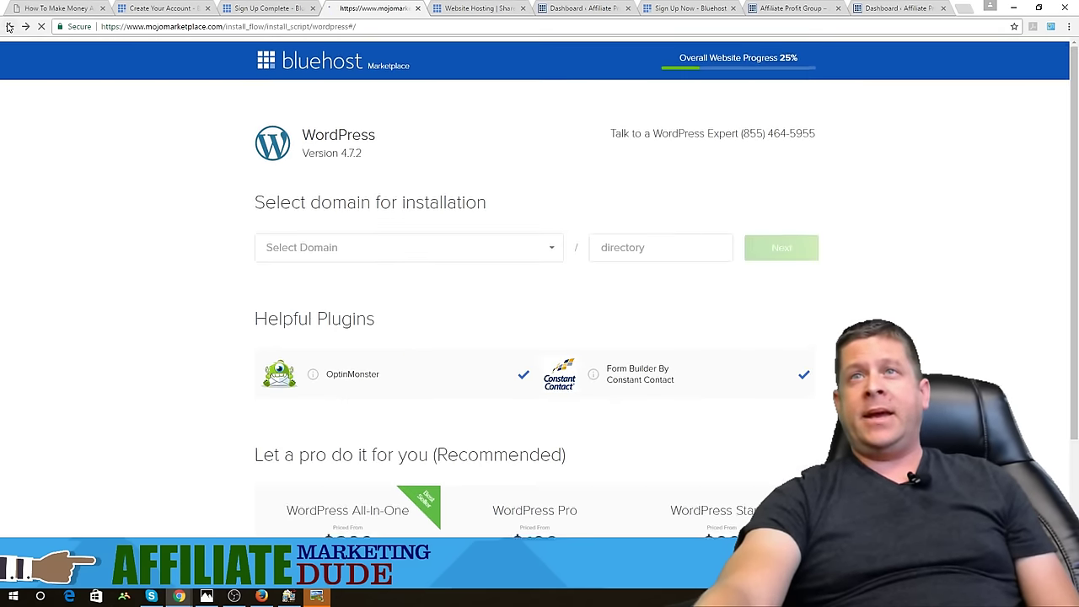
{"action": "left_click", "coordinate": [9, 27]}
{"action": "left_click", "coordinate": [8, 27]}
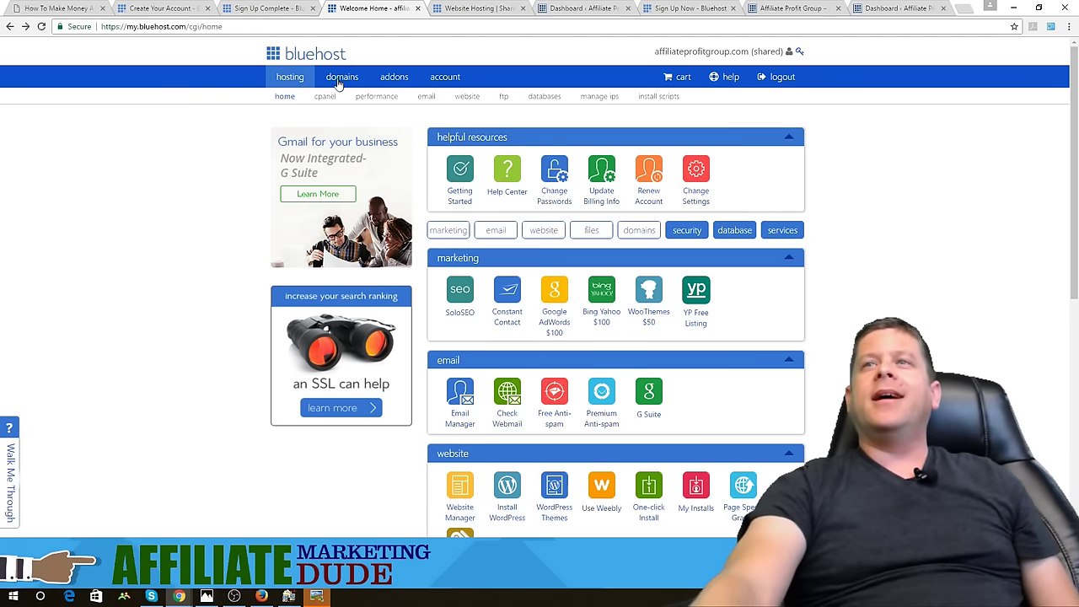
Return to the hub site outline and highlight "Install Wordpress - Your New Blog" in item 5
{"action": "left_click", "coordinate": [80, 8]}
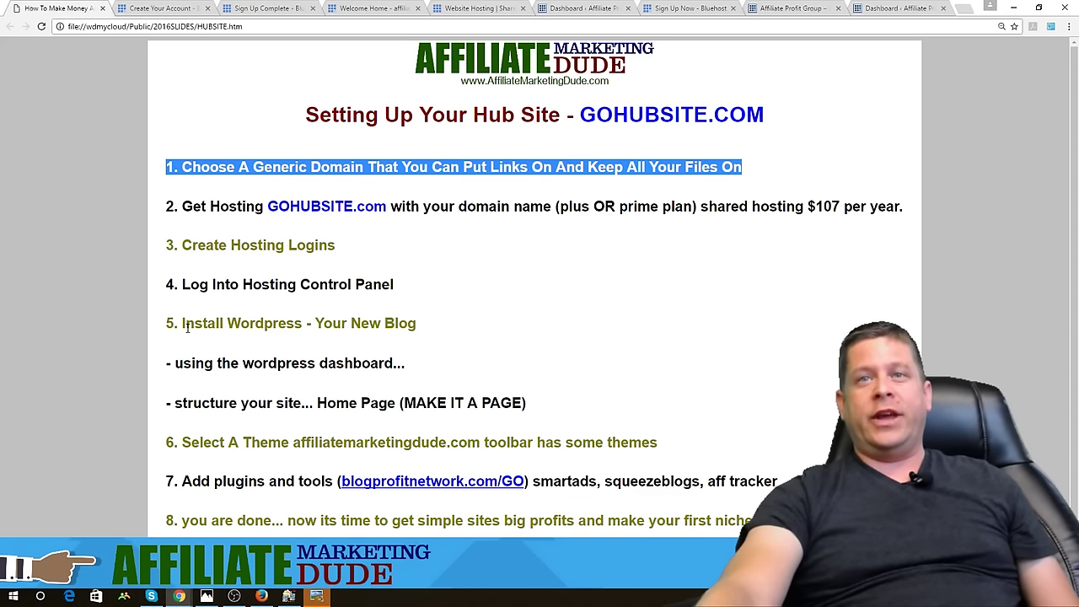
{"action": "left_click_drag", "start_coordinate": [187, 329], "coordinate": [412, 325]}
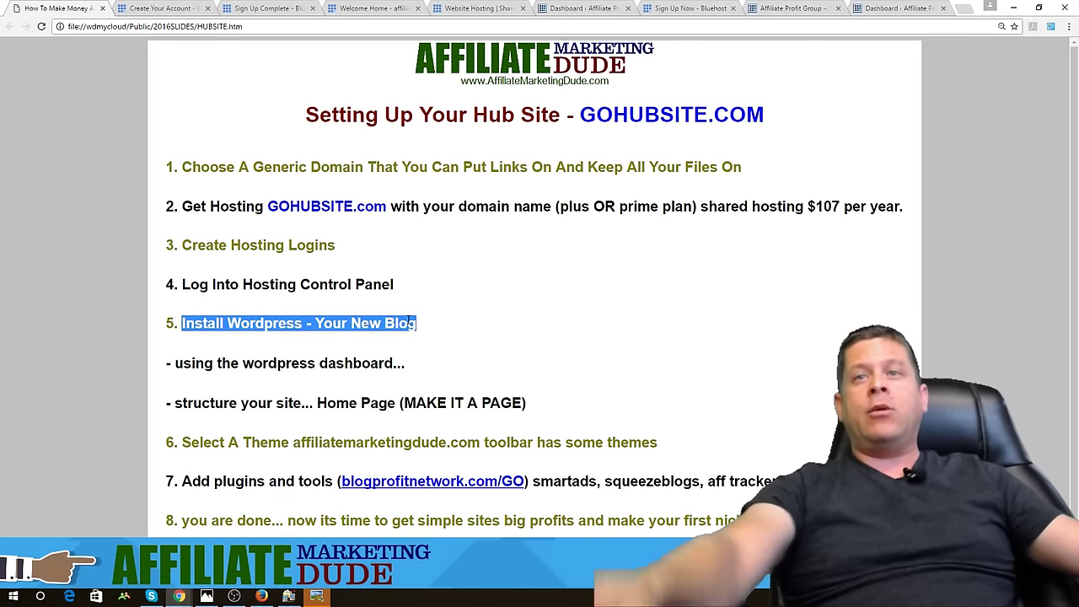
Highlight the outline's two sub-points under item 5 about using the WordPress dashboard and structuring the site with a Home Page
{"action": "left_click_drag", "start_coordinate": [167, 364], "coordinate": [409, 354]}
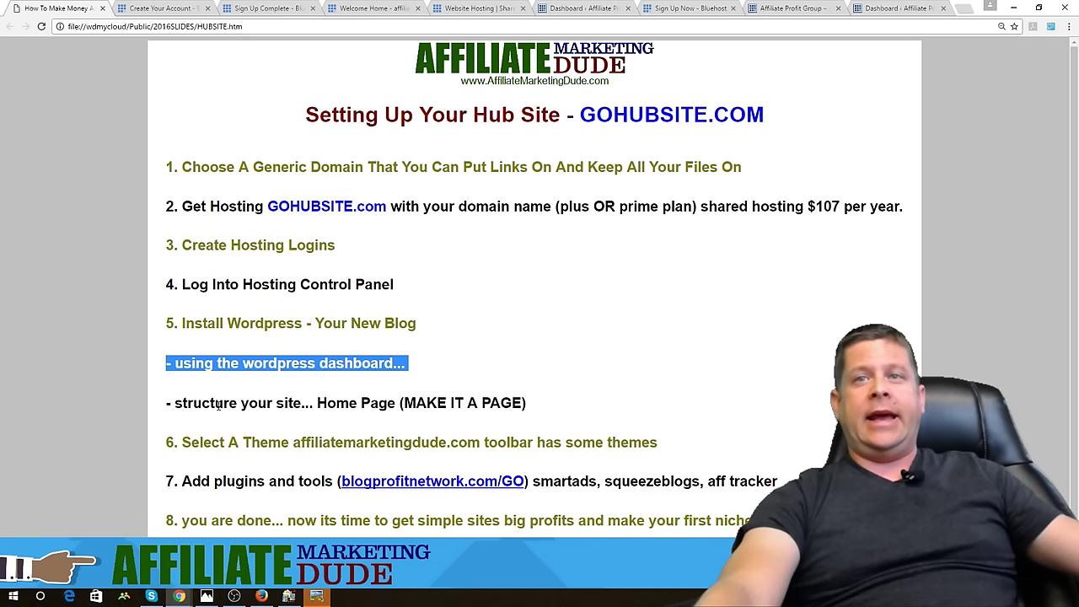
{"action": "left_click_drag", "start_coordinate": [169, 408], "coordinate": [350, 403]}
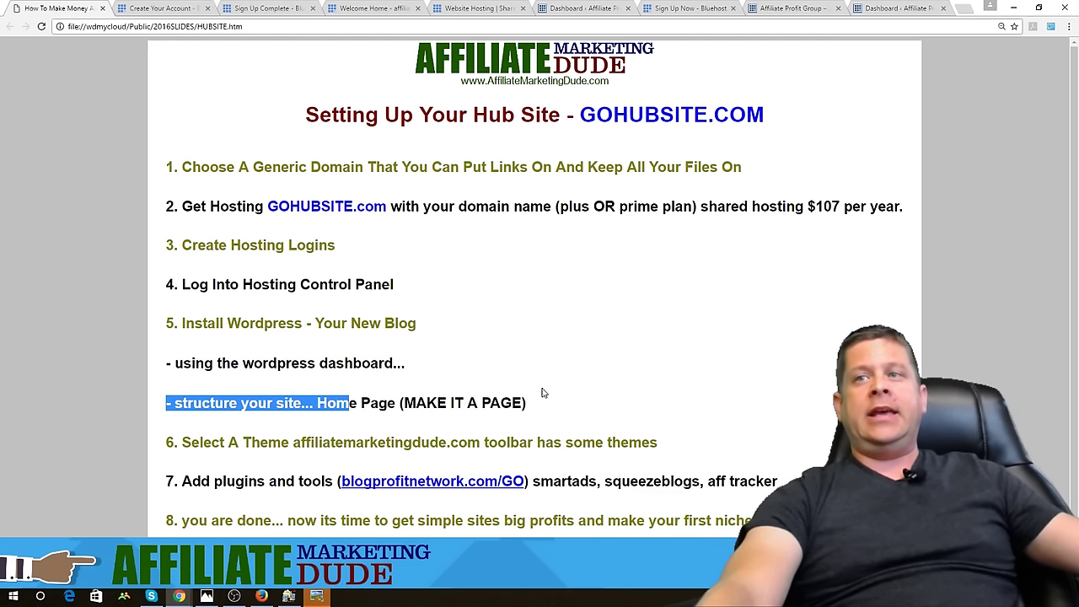
{"action": "left_click_drag", "start_coordinate": [543, 393], "coordinate": [166, 369]}
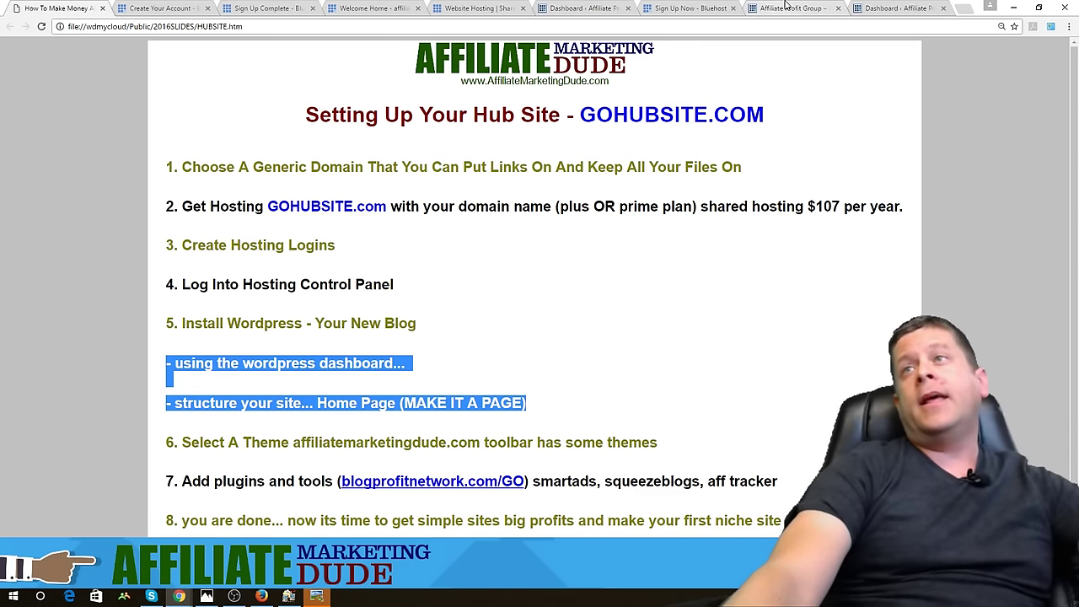
View the live Affiliate Profit Group site and its WordPress dashboard, and return to the hub site outline
{"action": "left_click", "coordinate": [791, 7]}
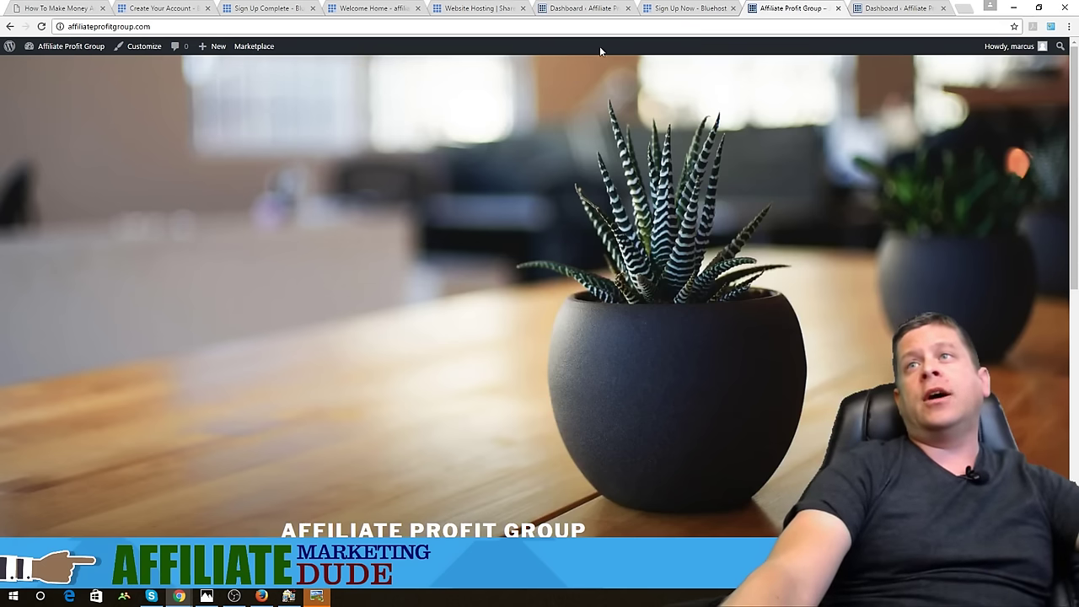
{"action": "left_click", "coordinate": [558, 8]}
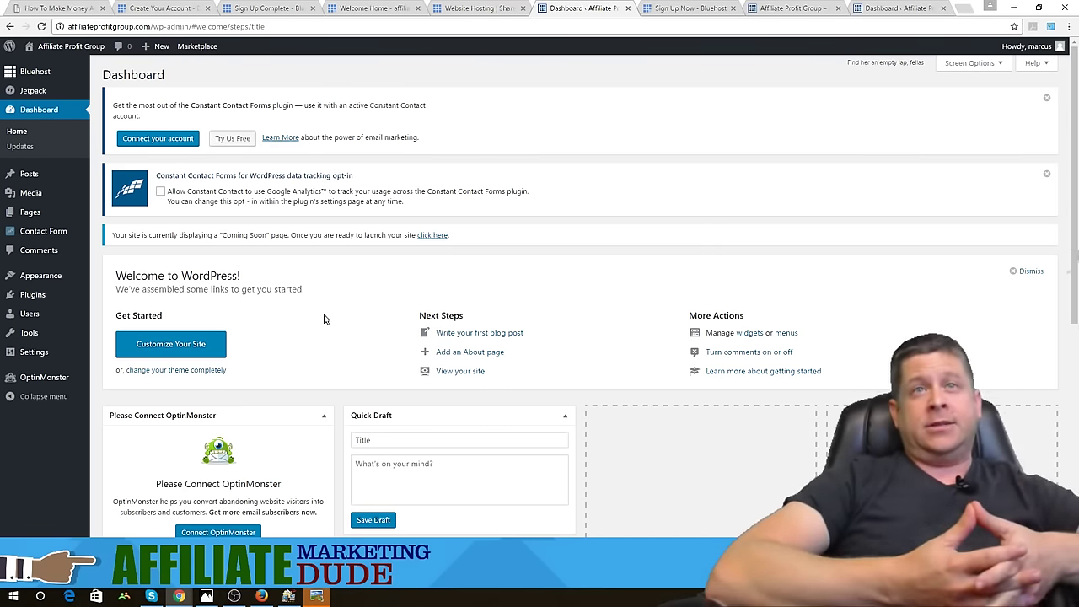
{"action": "mouse_move", "coordinate": [51, 81]}
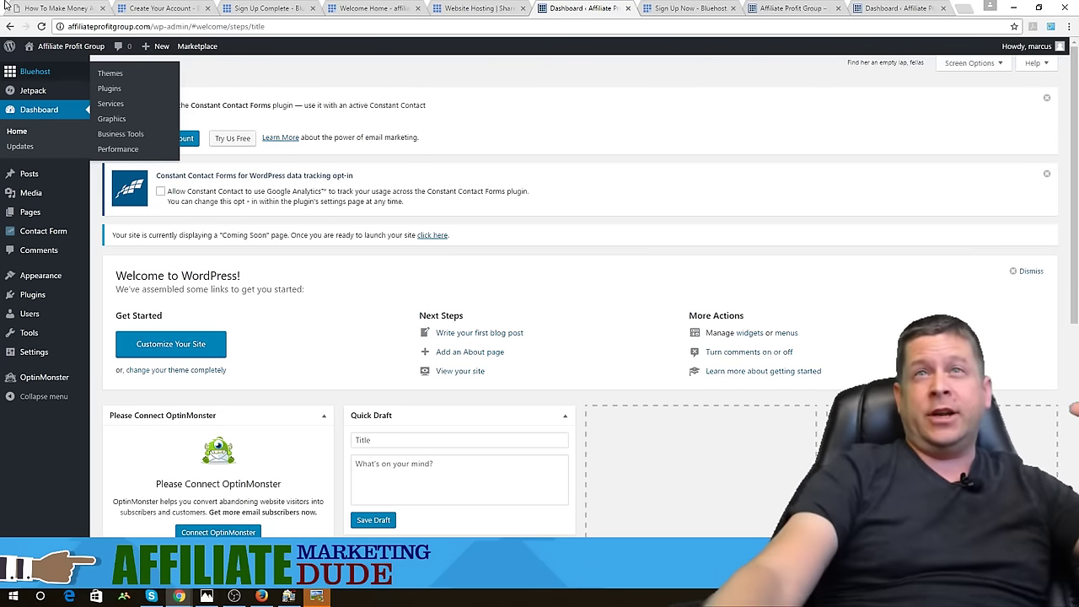
{"action": "left_click", "coordinate": [55, 7]}
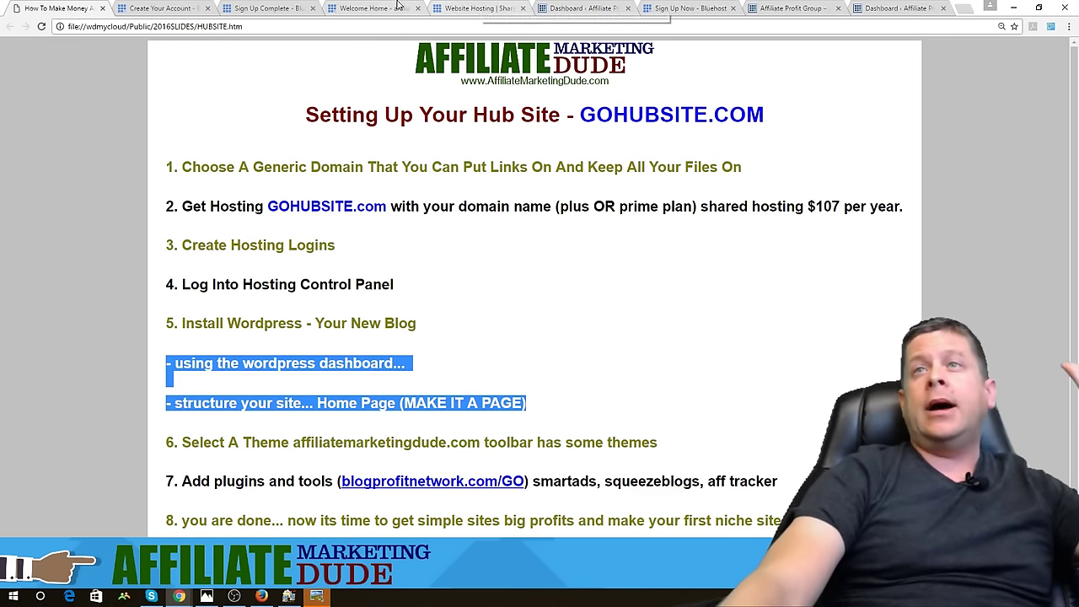
Go back to the WordPress dashboard and look over its sections from Posts and Pages to Plugins and Settings
{"action": "left_click", "coordinate": [582, 8]}
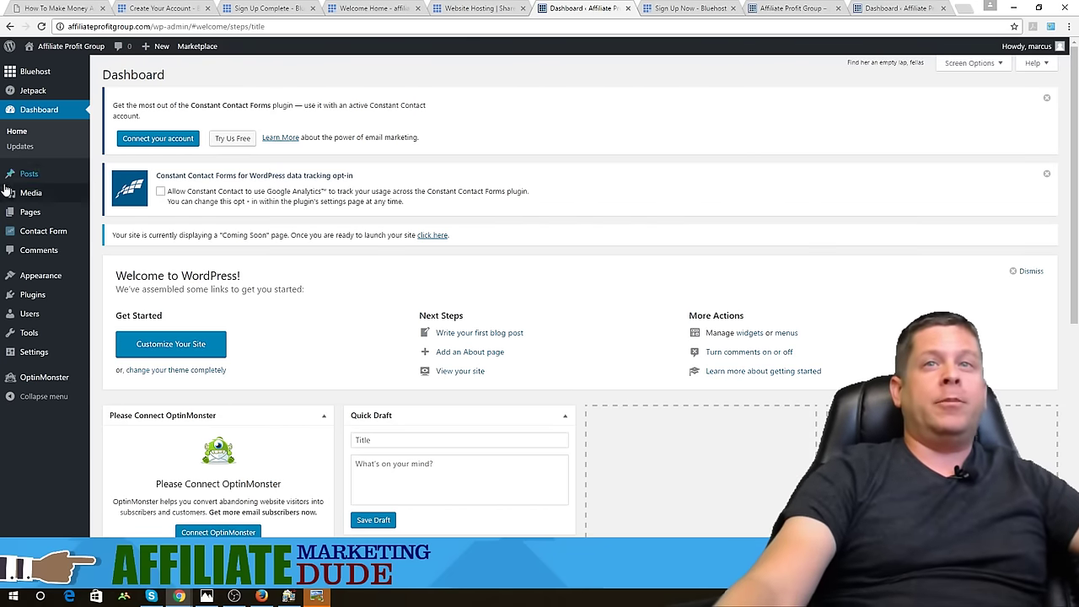
{"action": "mouse_move", "coordinate": [17, 179]}
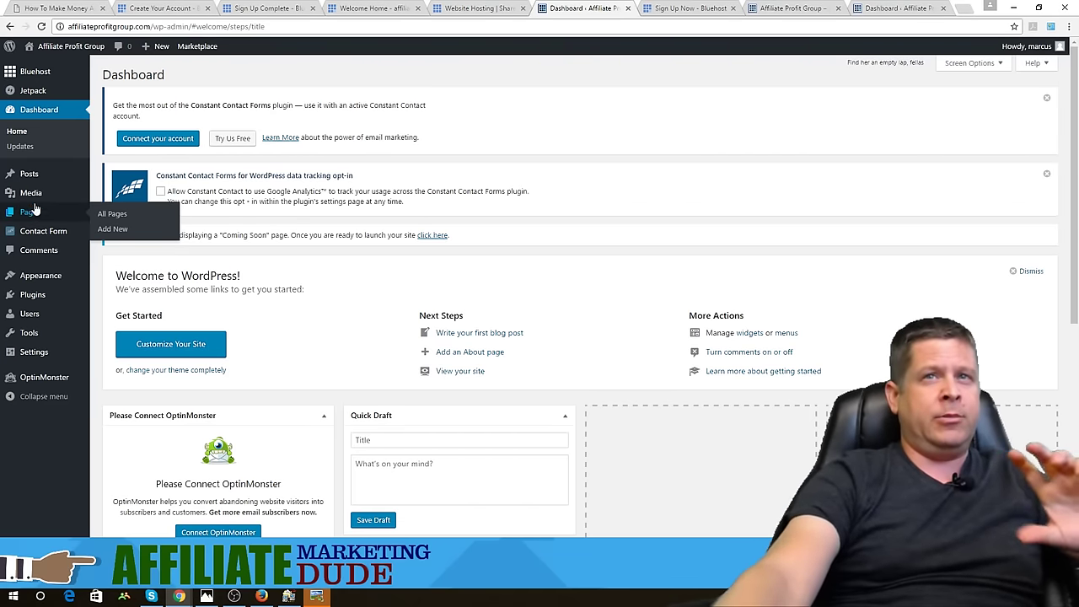
{"action": "mouse_move", "coordinate": [63, 240]}
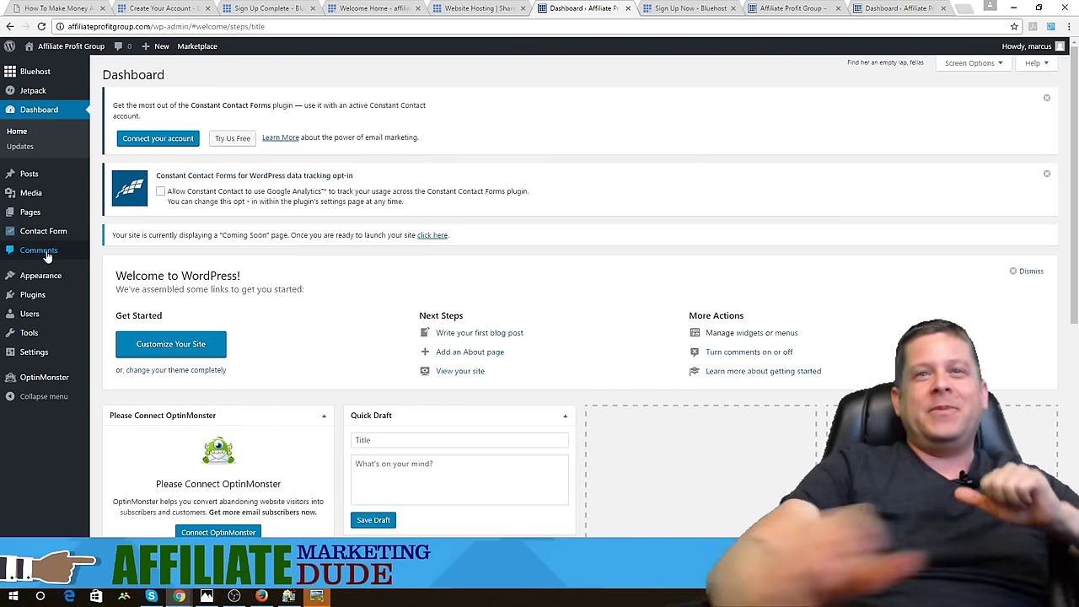
{"action": "mouse_move", "coordinate": [54, 284]}
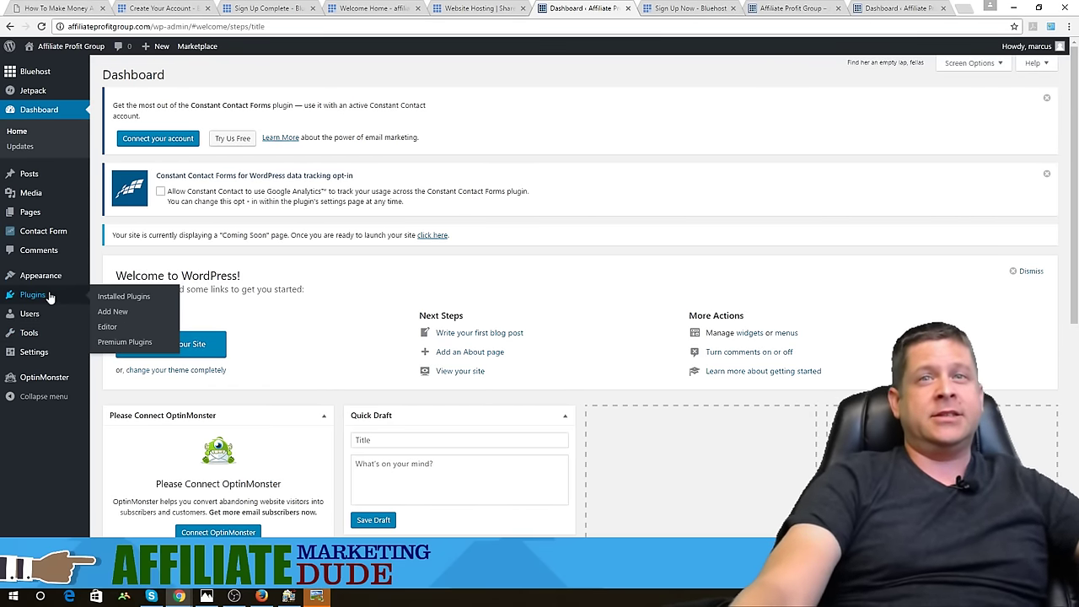
{"action": "mouse_move", "coordinate": [42, 321]}
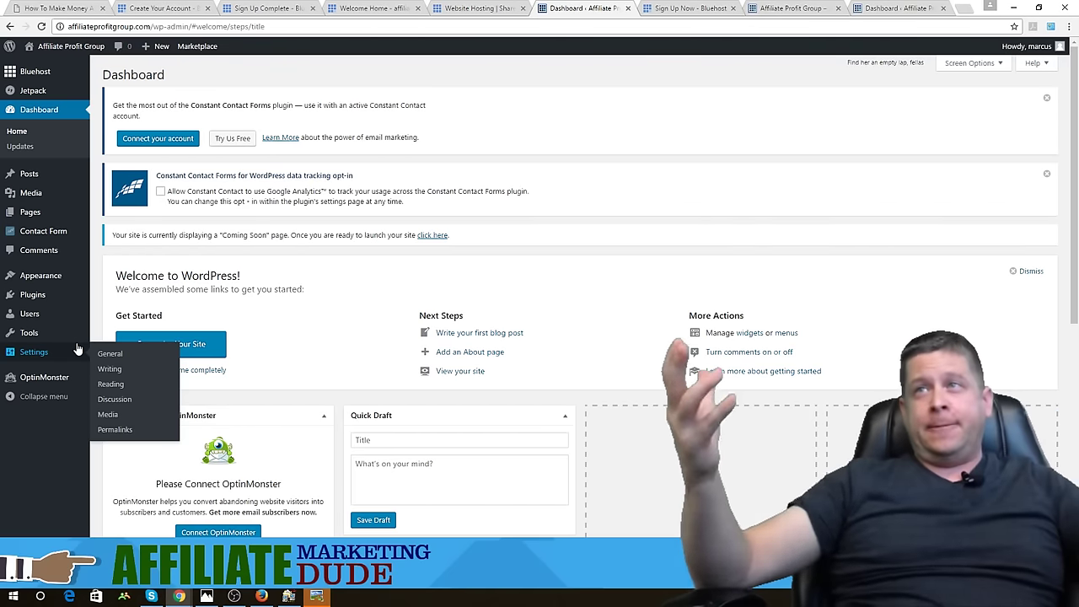
Place the live site's browser tab beside the dashboard's tab and switch between the two to compare the public site with its admin area
{"action": "left_click_drag", "start_coordinate": [824, 17], "coordinate": [725, 20]}
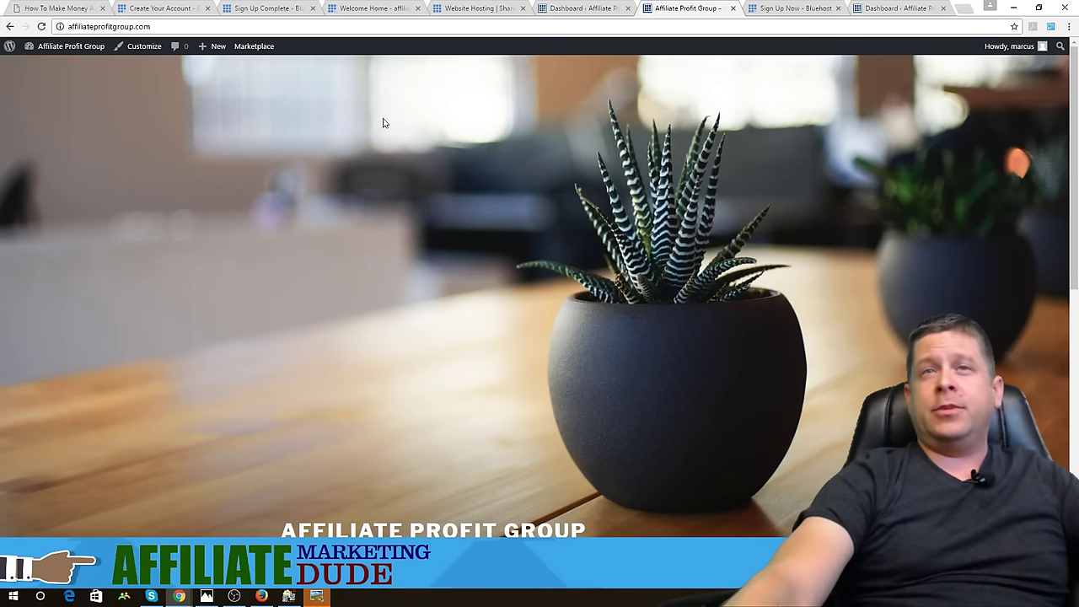
{"action": "mouse_move", "coordinate": [235, 47]}
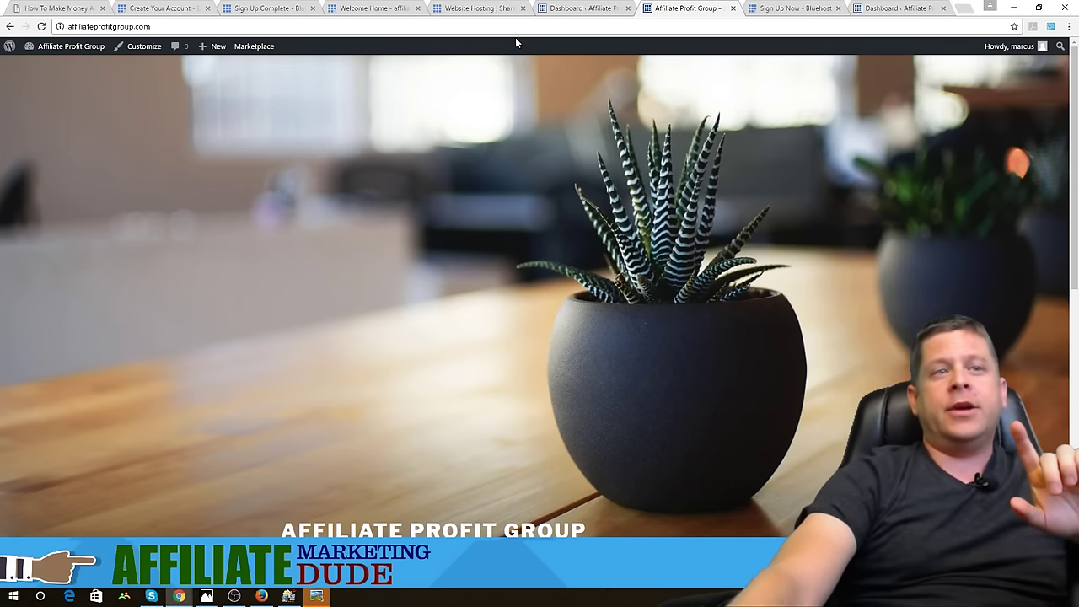
{"action": "left_click", "coordinate": [562, 7]}
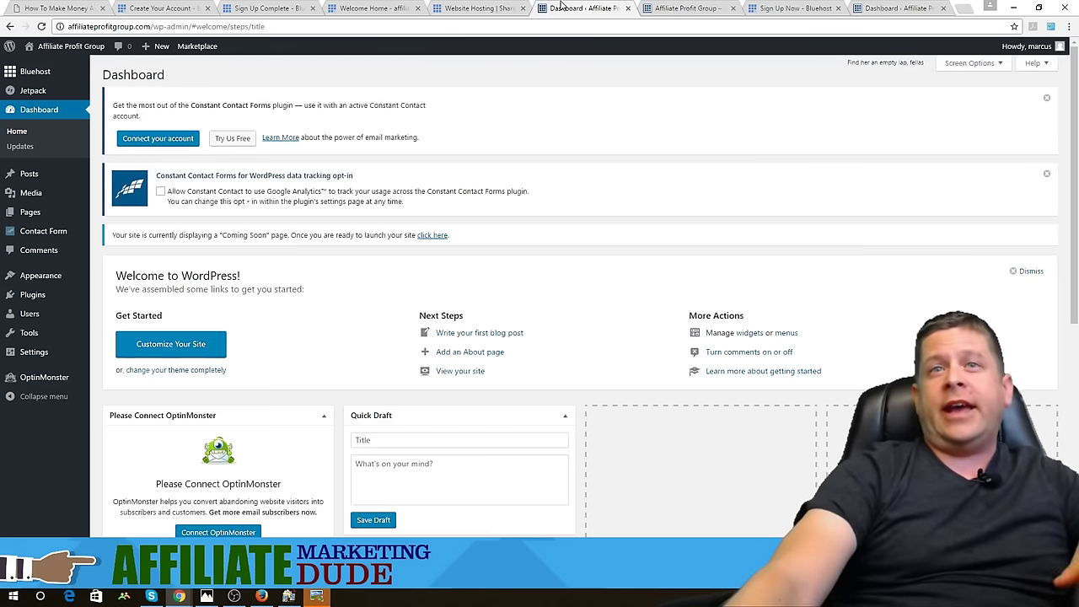
{"action": "left_click", "coordinate": [672, 8]}
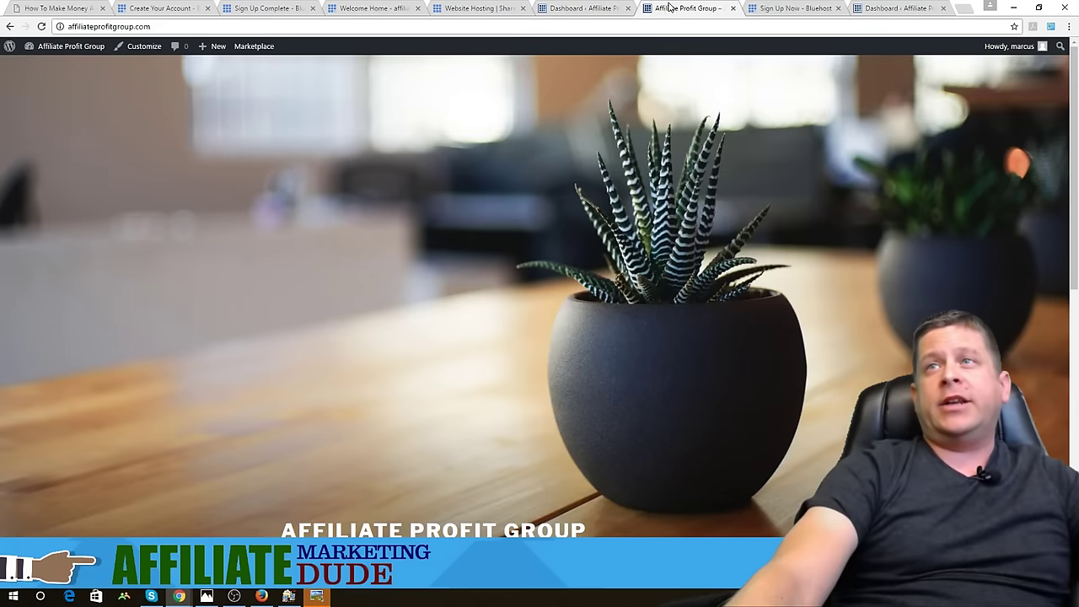
{"action": "left_click", "coordinate": [588, 10]}
{"action": "left_click", "coordinate": [672, 7]}
{"action": "left_click", "coordinate": [560, 12]}
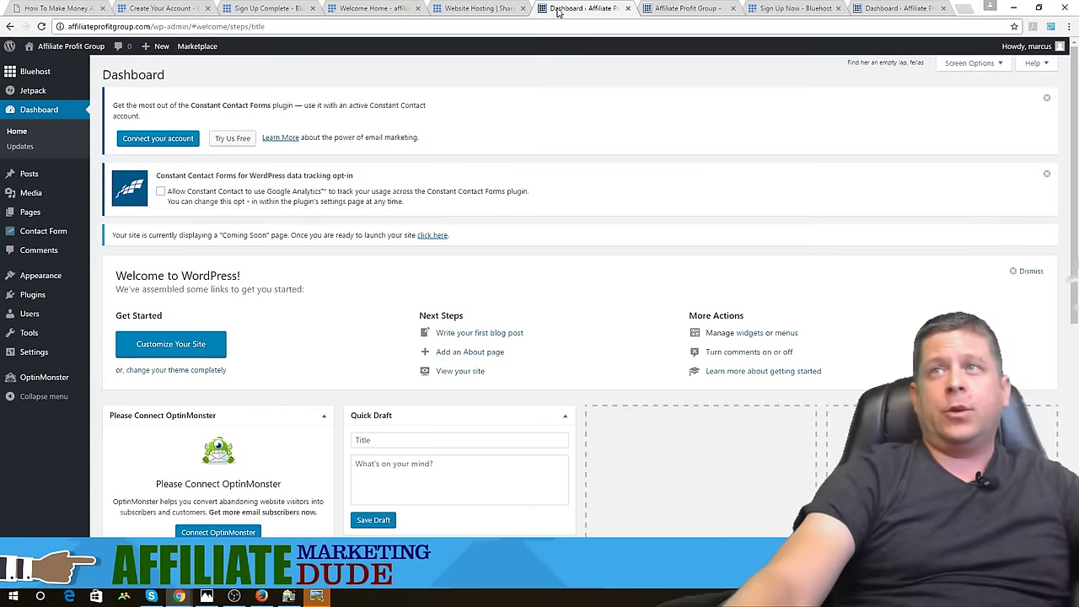
{"action": "left_click", "coordinate": [672, 8]}
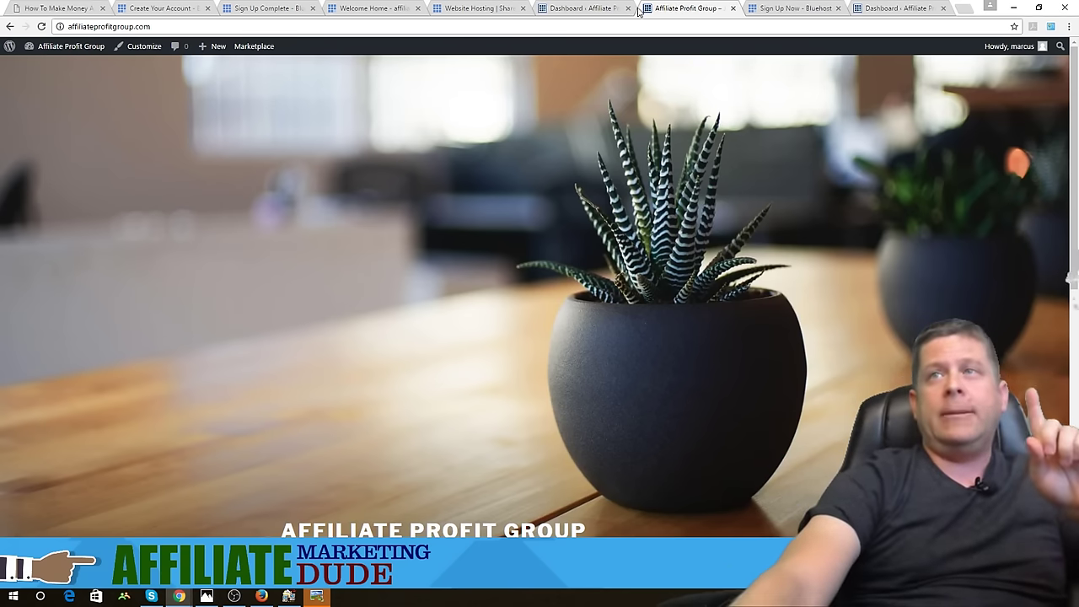
{"action": "left_click", "coordinate": [610, 10]}
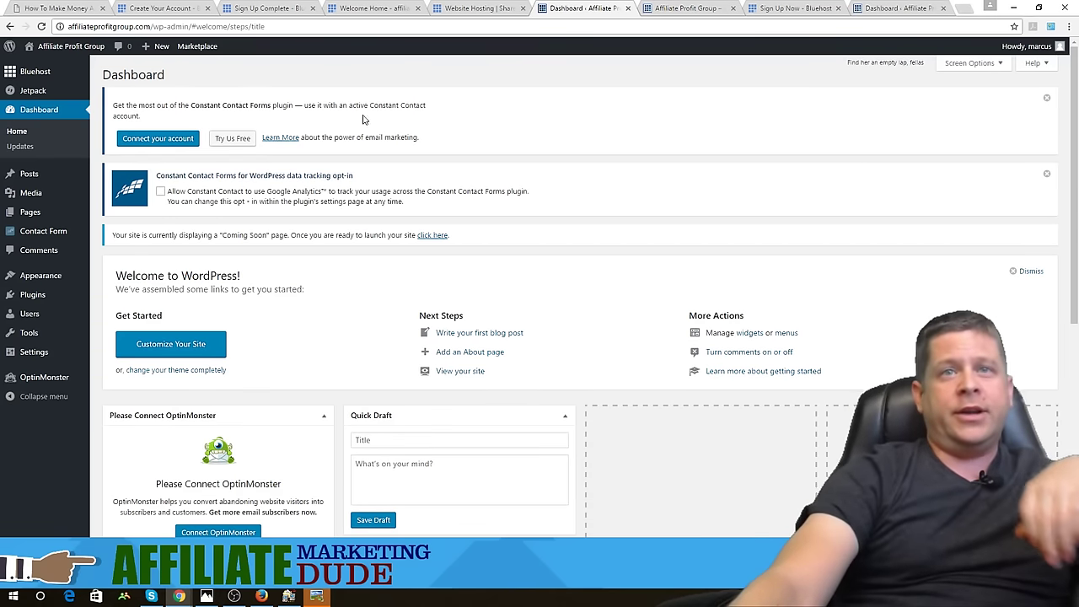
Set the site's tagline in the General Settings to "How To Make Money With Affiliate Marketing" and save the changes
{"action": "mouse_move", "coordinate": [44, 361]}
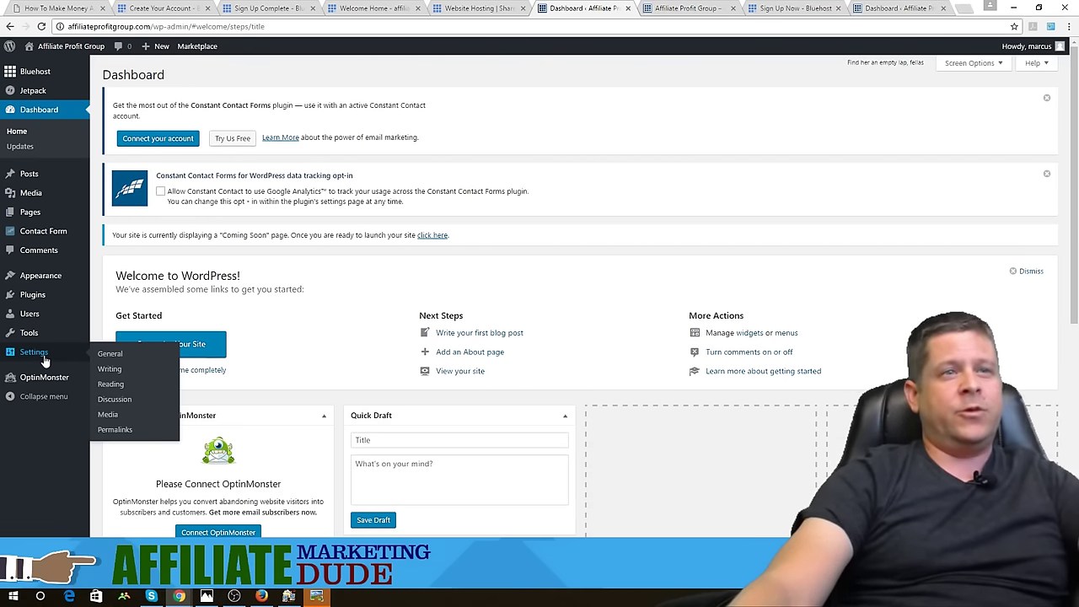
{"action": "left_click", "coordinate": [106, 354]}
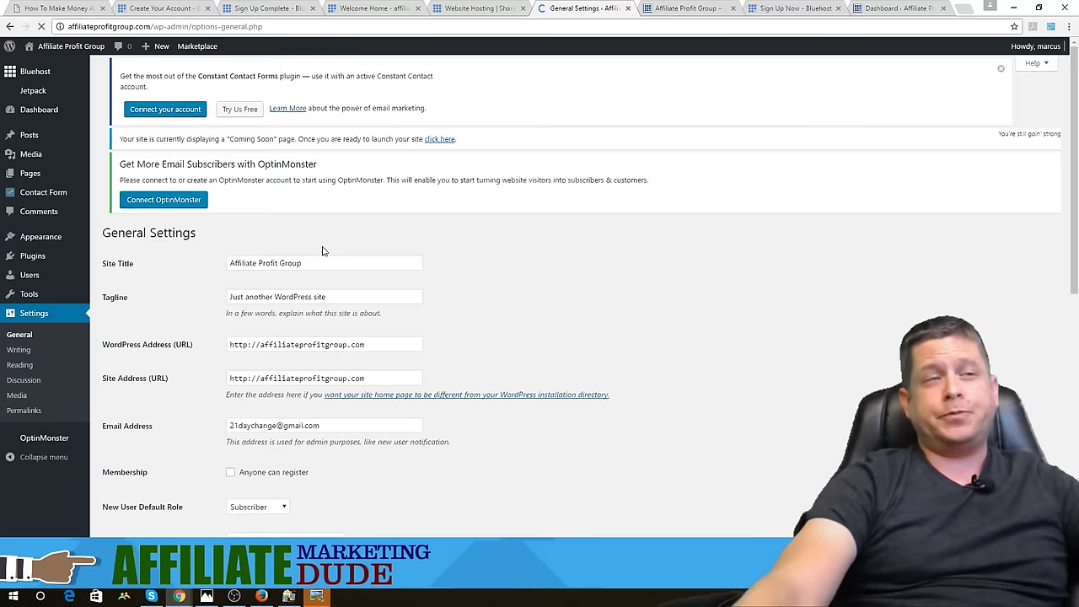
{"action": "left_click_drag", "start_coordinate": [309, 279], "coordinate": [210, 288]}
{"action": "left_click_drag", "start_coordinate": [346, 311], "coordinate": [192, 311]}
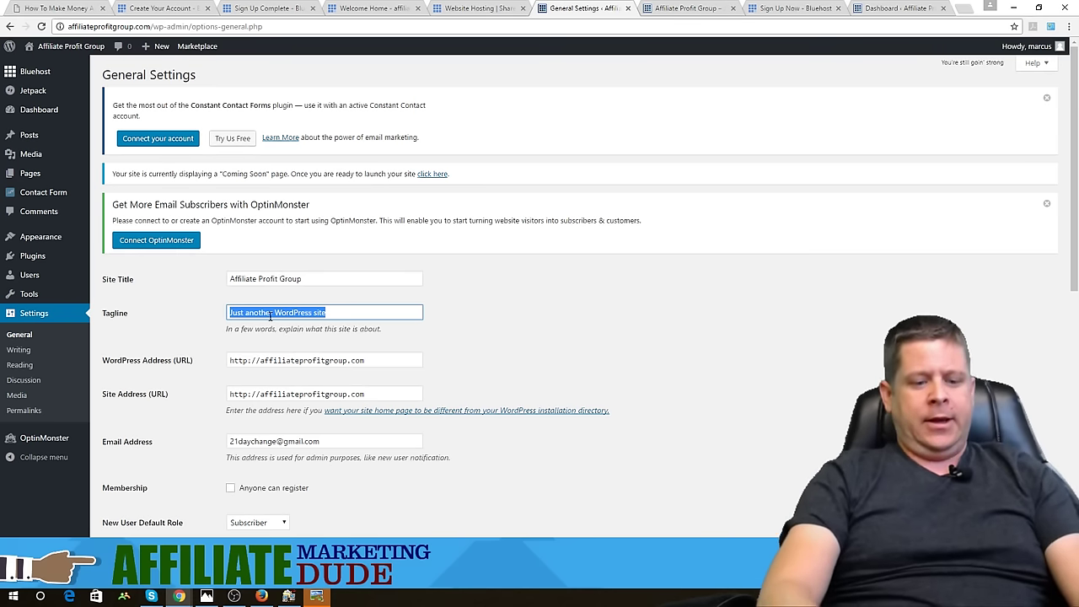
{"action": "type", "text": "How"}
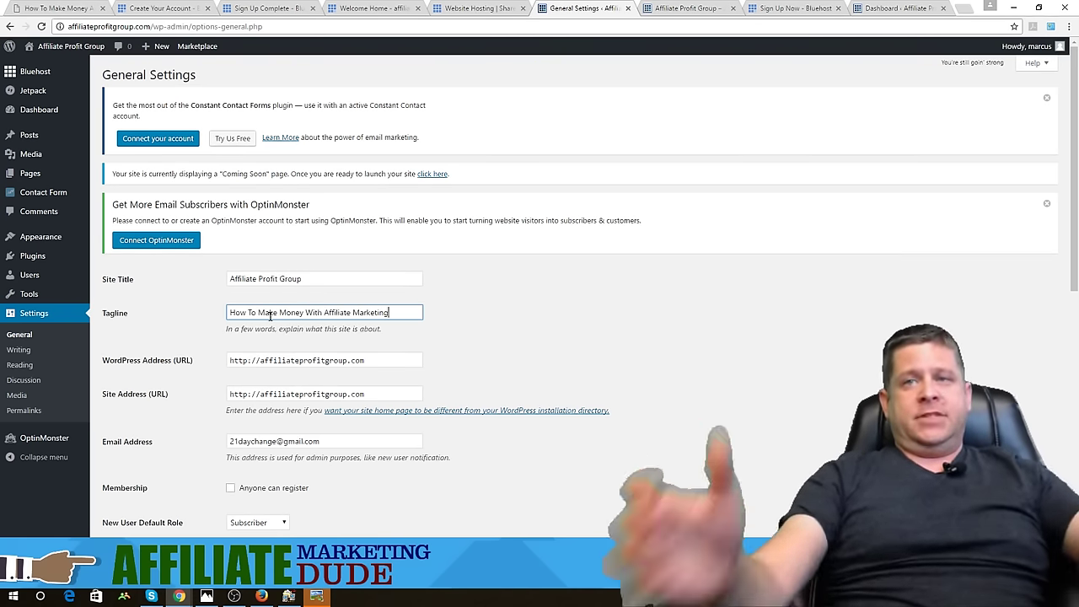
{"action": "scroll", "coordinate": [242, 454], "scroll_direction": "down", "scroll_amount": 5}
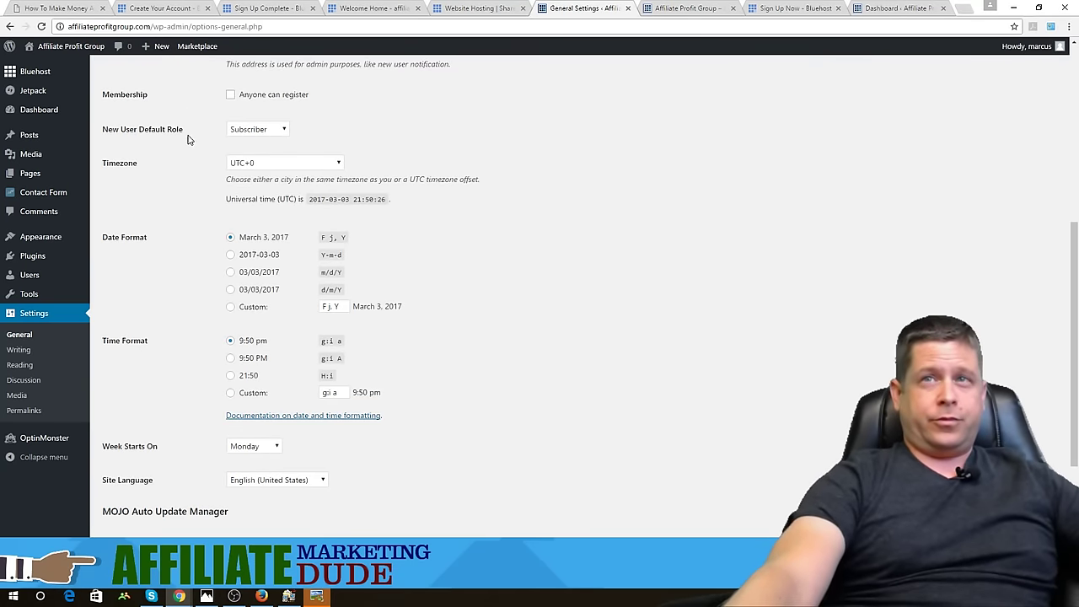
{"action": "scroll", "coordinate": [187, 113], "scroll_direction": "up", "scroll_amount": 2}
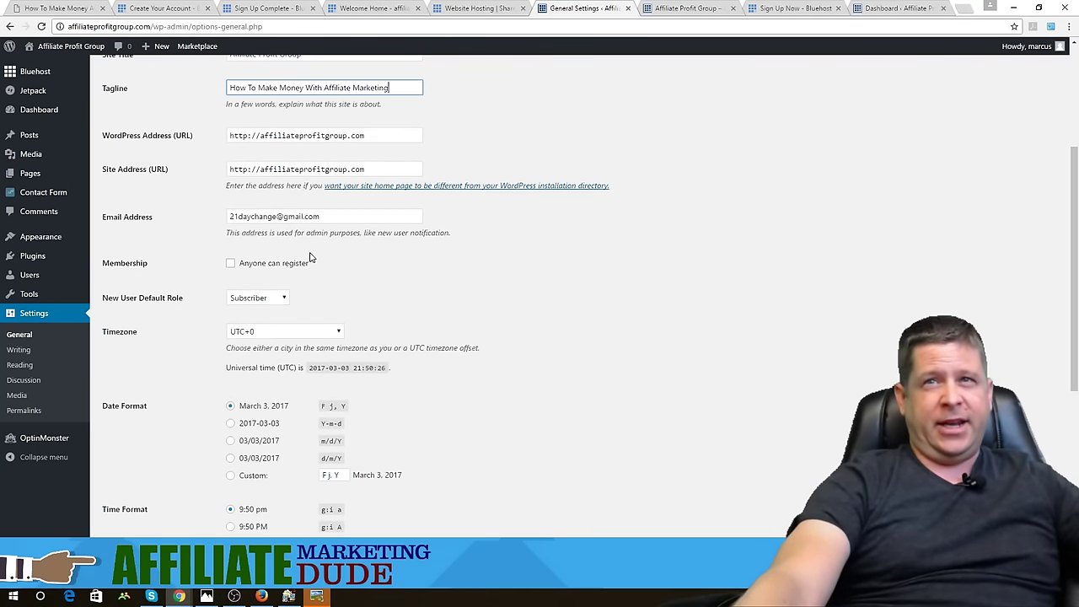
{"action": "scroll", "coordinate": [316, 277], "scroll_direction": "down", "scroll_amount": 2}
{"action": "scroll", "coordinate": [316, 276], "scroll_direction": "down", "scroll_amount": 3}
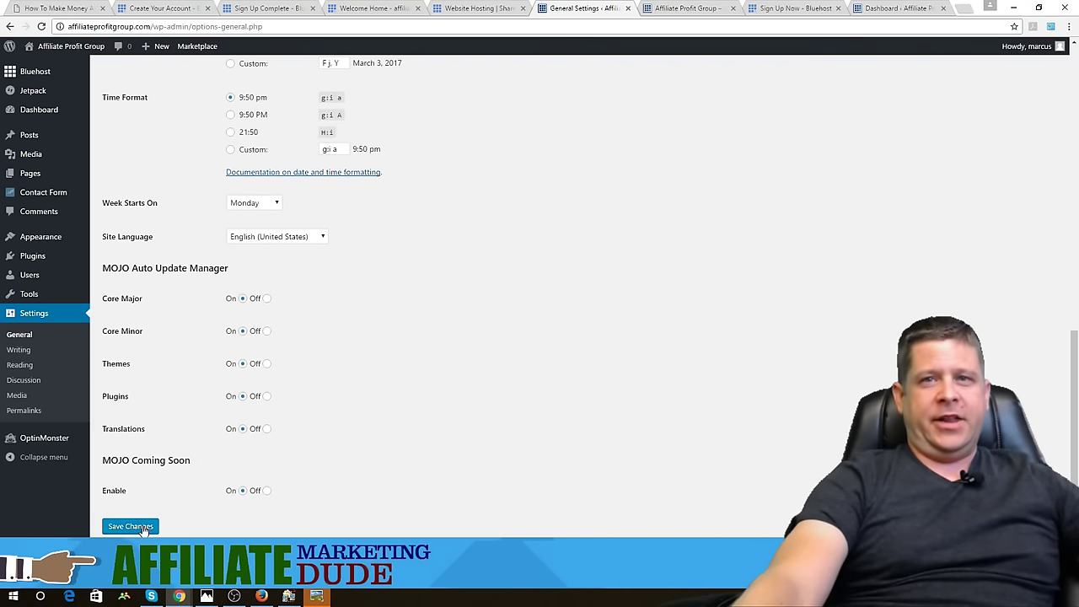
{"action": "left_click", "coordinate": [141, 532]}
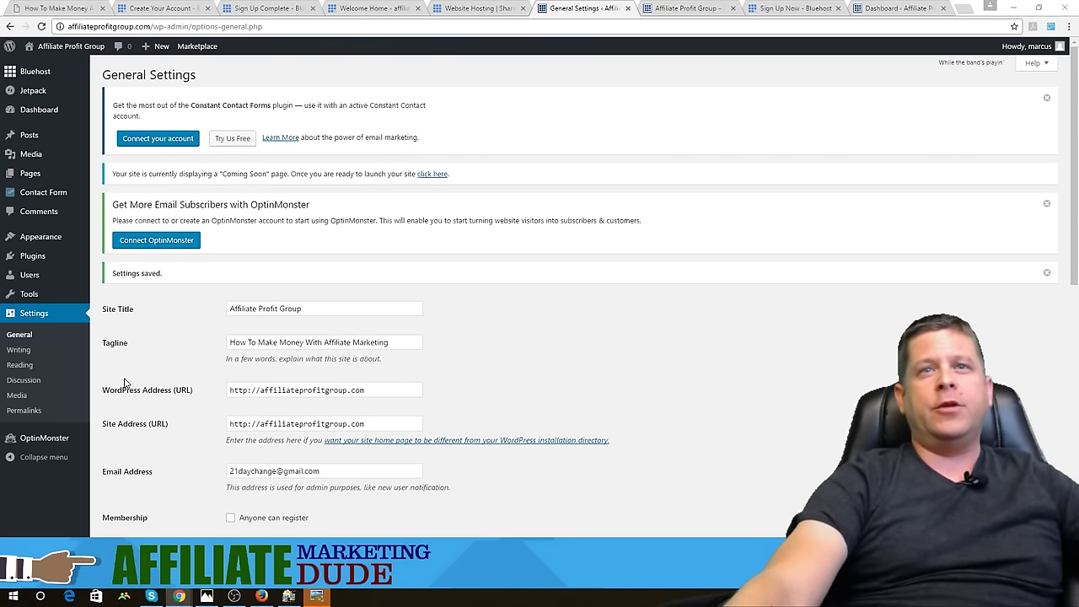
Review the Writing Settings, including the default post category, post format and post-via-email options
{"action": "left_click", "coordinate": [39, 351]}
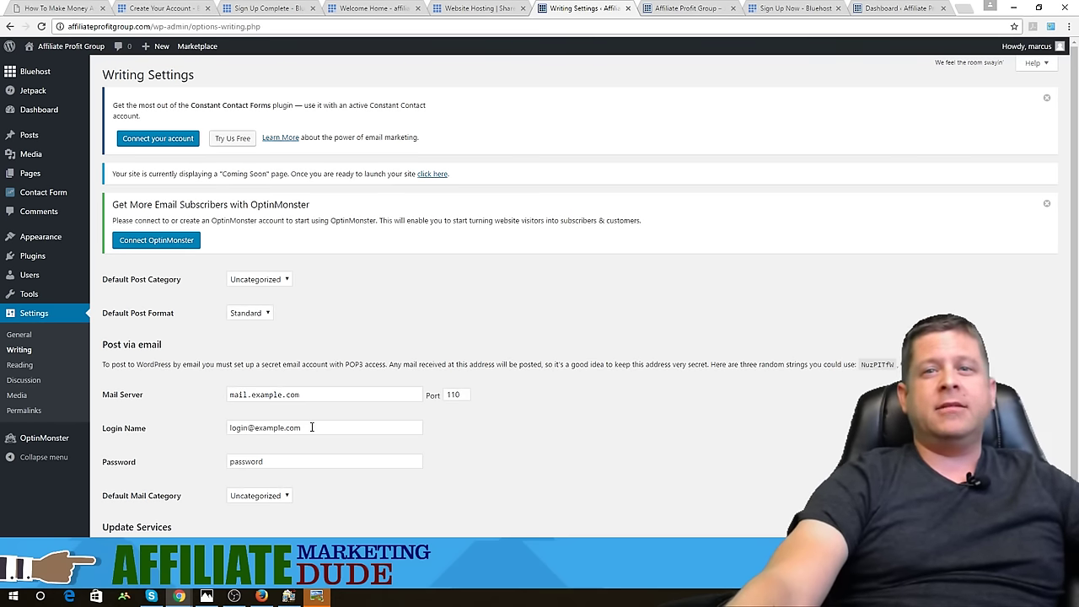
{"action": "scroll", "coordinate": [314, 433], "scroll_direction": "down", "scroll_amount": 1}
{"action": "scroll", "coordinate": [313, 433], "scroll_direction": "up", "scroll_amount": 1}
Make the front page display a static page in the Reading Settings, choose Sample Page as the front page, and save
{"action": "left_click", "coordinate": [19, 364]}
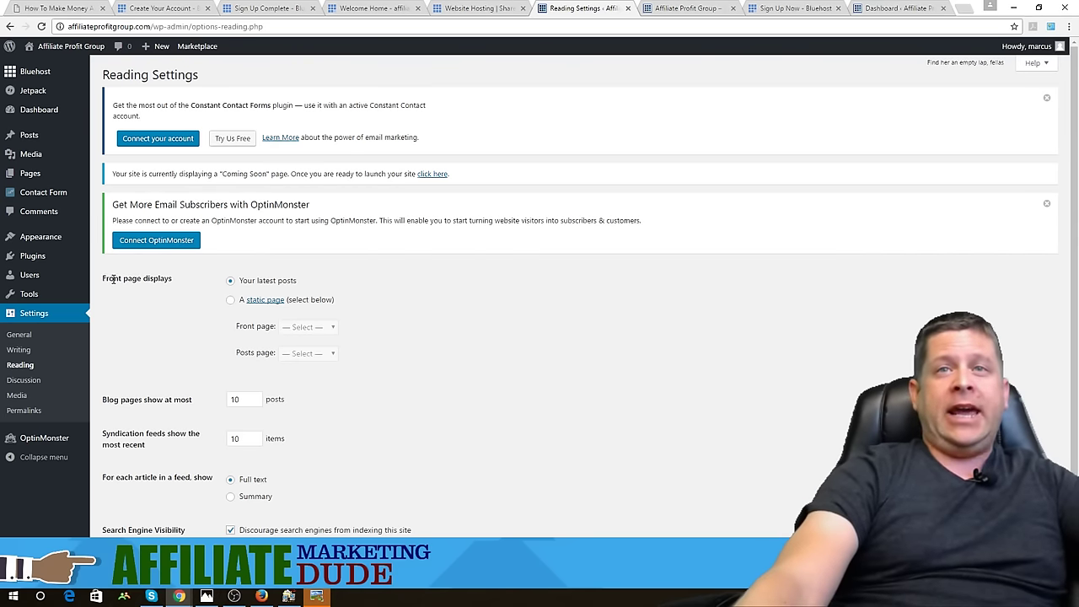
{"action": "left_click_drag", "start_coordinate": [113, 279], "coordinate": [171, 281]}
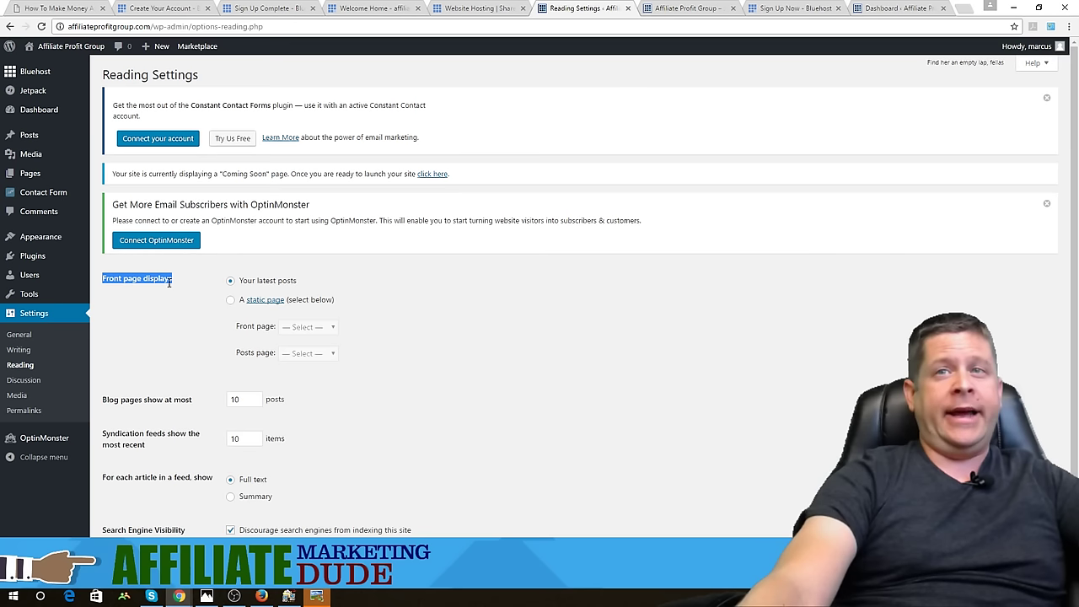
{"action": "left_click", "coordinate": [232, 302]}
{"action": "left_click", "coordinate": [295, 327]}
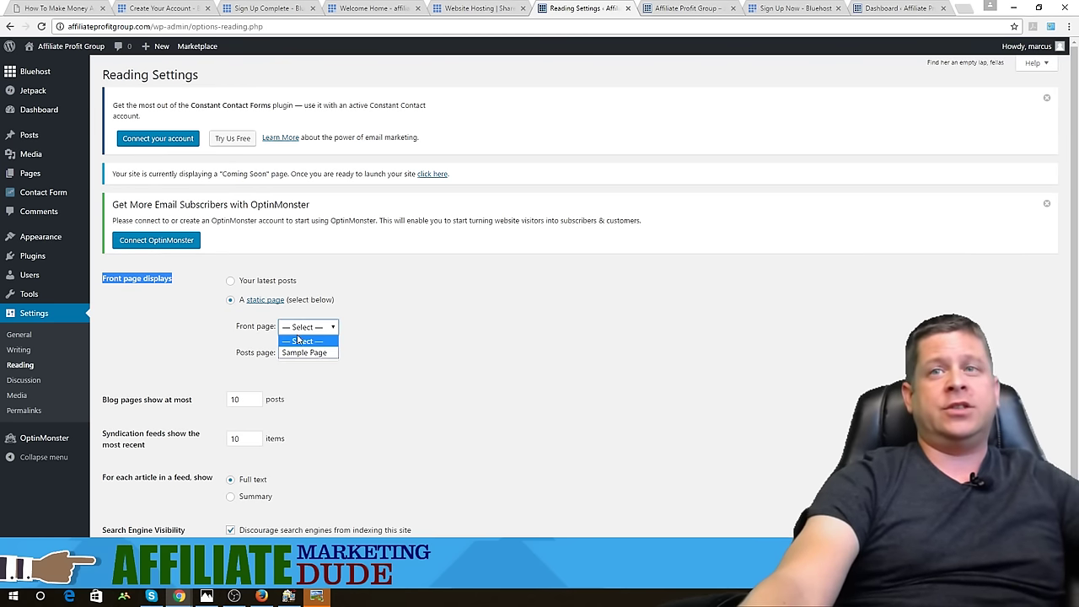
{"action": "left_click", "coordinate": [303, 352]}
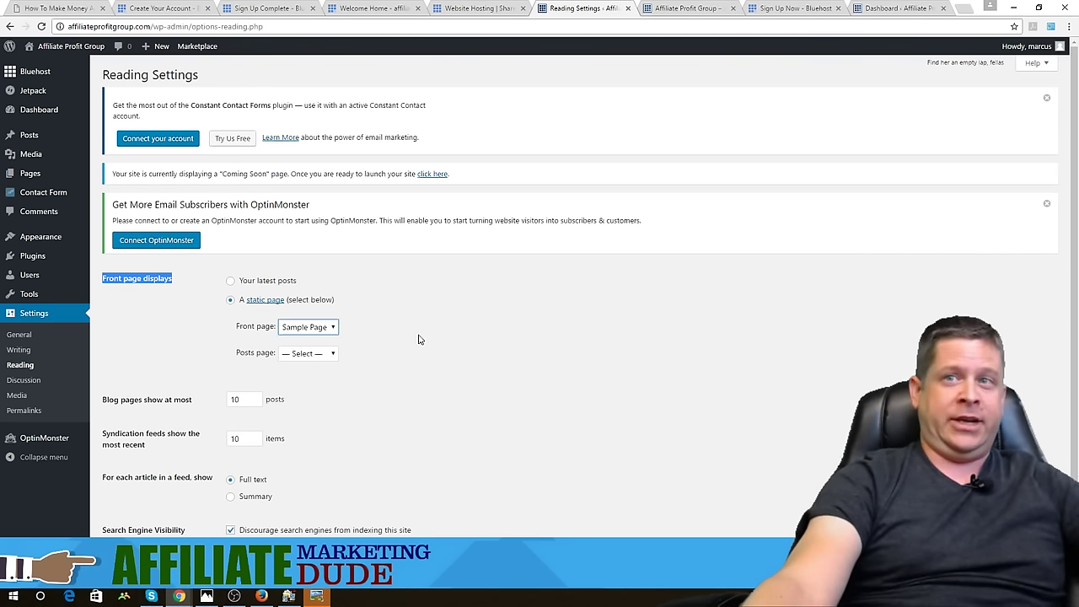
{"action": "scroll", "coordinate": [418, 340], "scroll_direction": "down", "scroll_amount": 2}
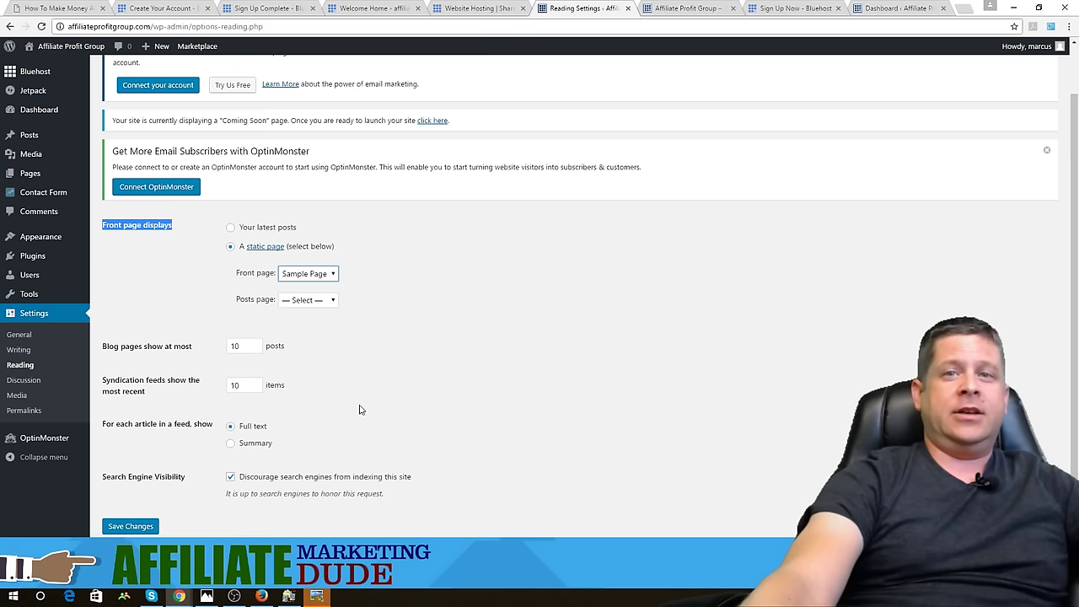
{"action": "left_click", "coordinate": [135, 528]}
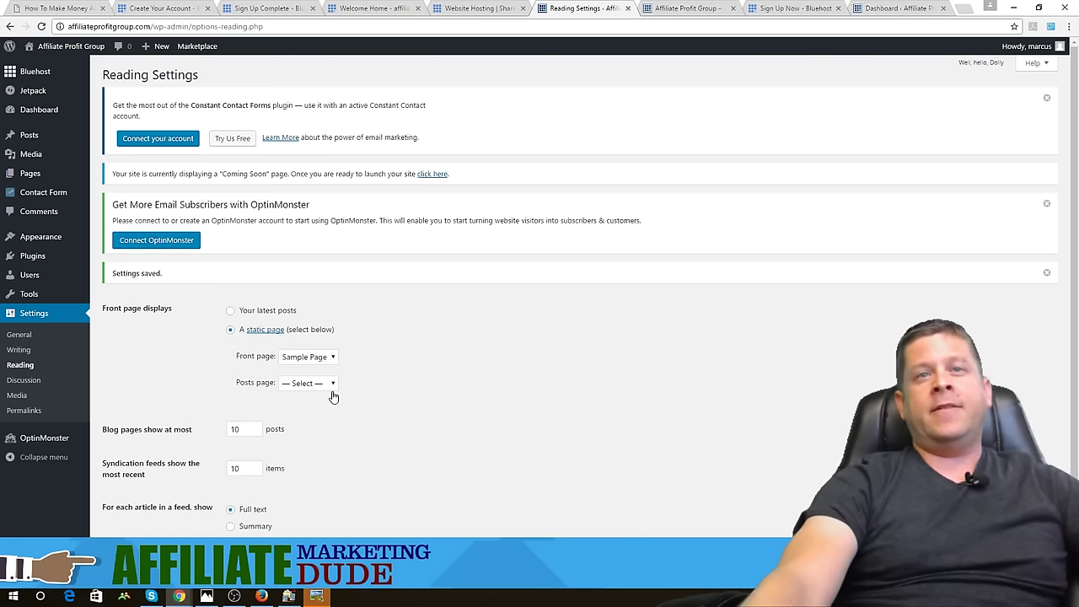
Set the default avatar to MonsterID (Generated) in the Discussion Settings and save the changes
{"action": "left_click", "coordinate": [35, 382]}
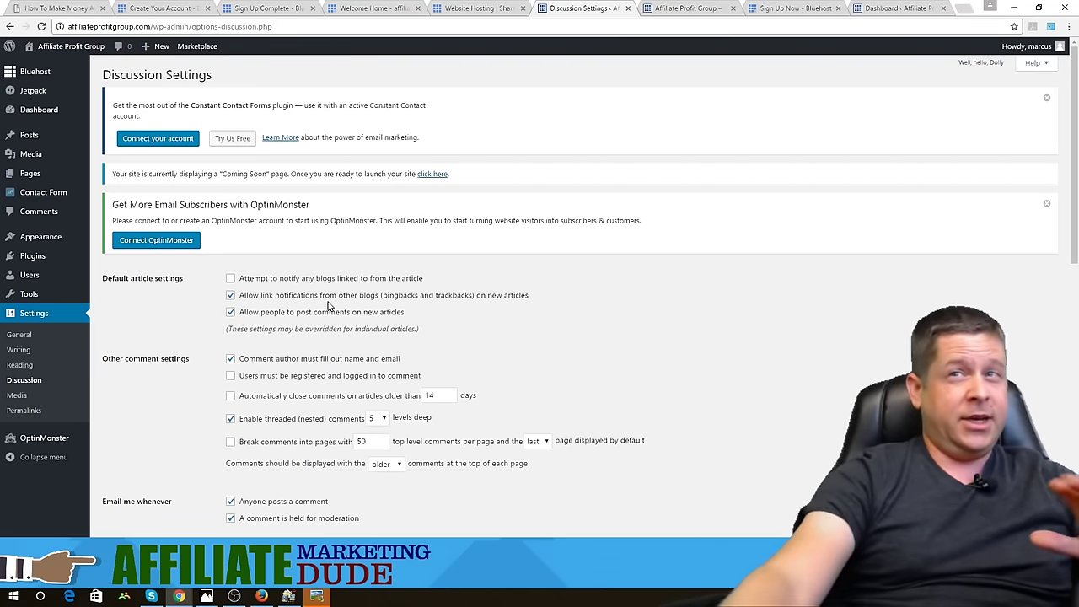
{"action": "scroll", "coordinate": [324, 312], "scroll_direction": "down", "scroll_amount": 3}
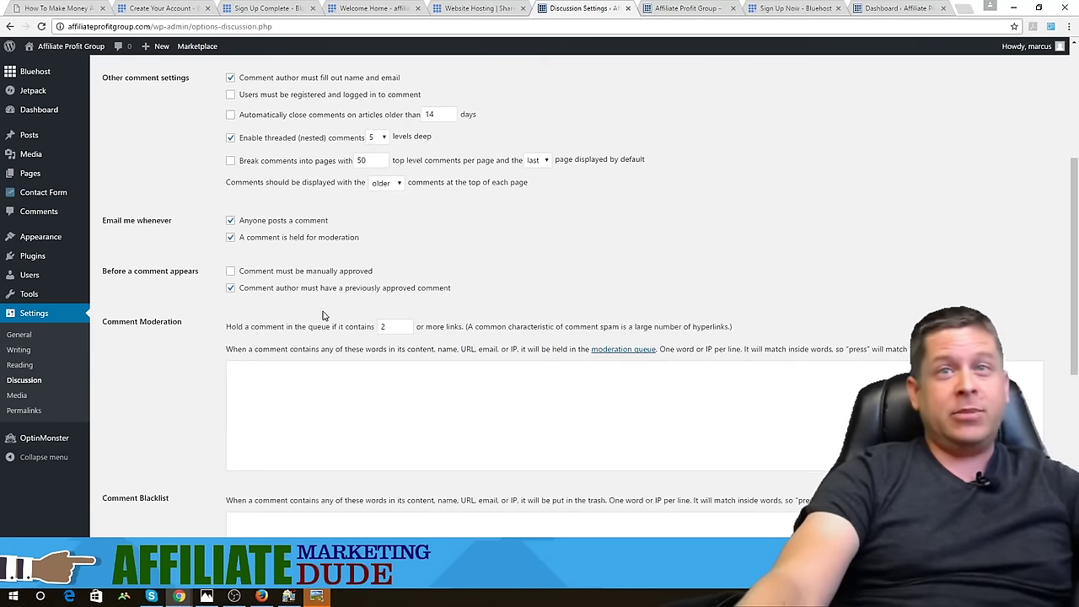
{"action": "scroll", "coordinate": [322, 315], "scroll_direction": "down", "scroll_amount": 2}
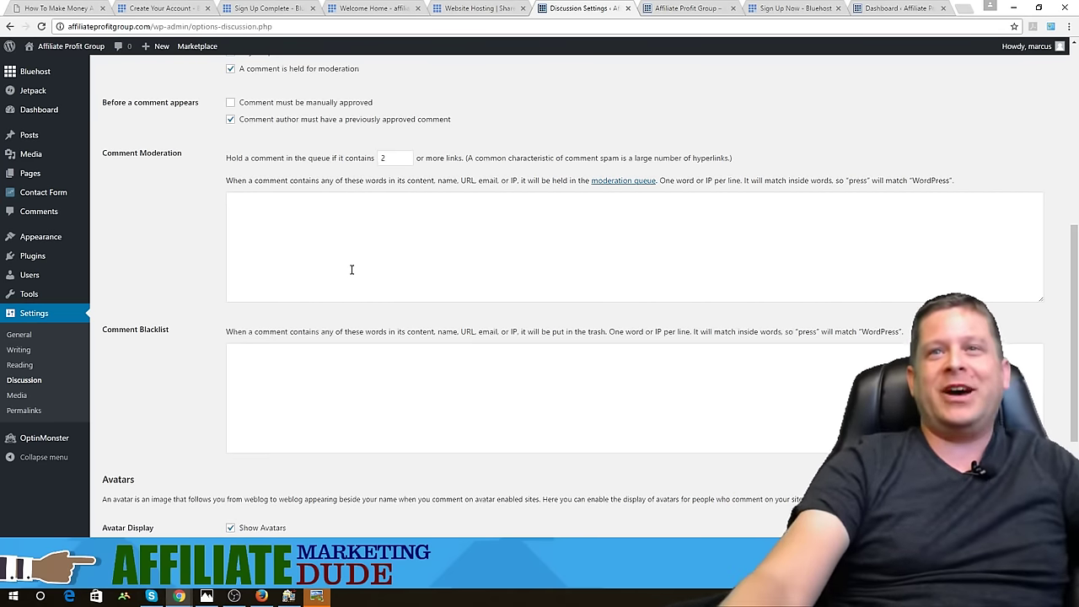
{"action": "scroll", "coordinate": [346, 270], "scroll_direction": "up", "scroll_amount": 4}
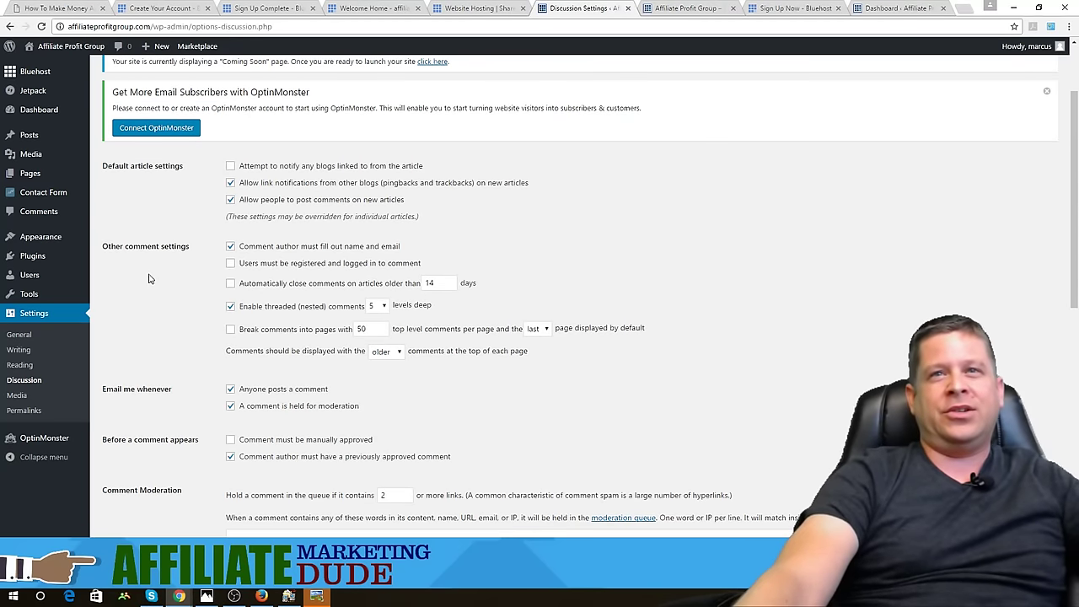
{"action": "scroll", "coordinate": [187, 348], "scroll_direction": "down", "scroll_amount": 2}
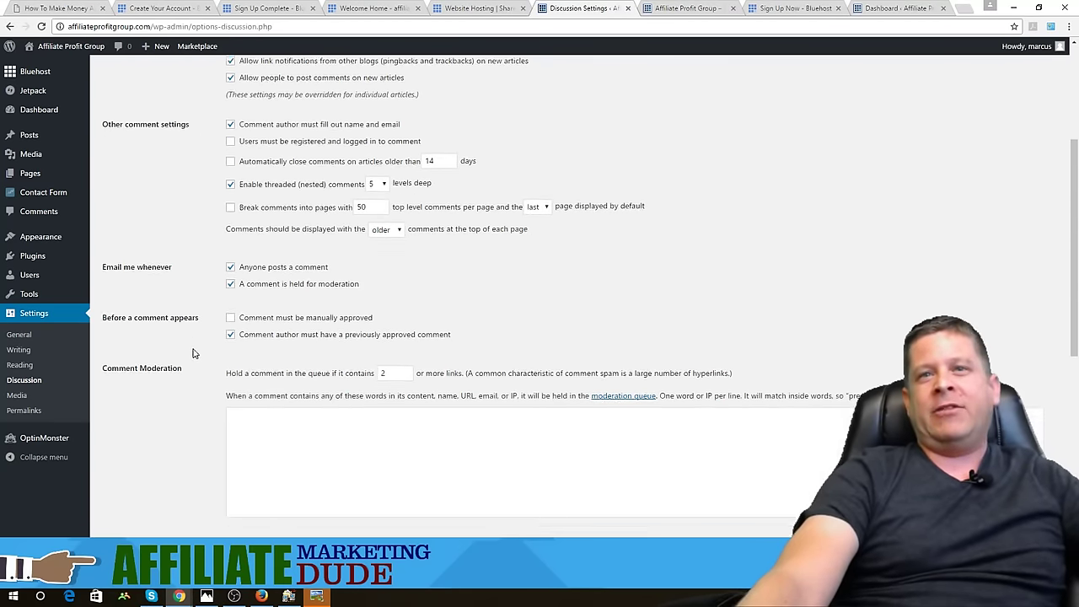
{"action": "scroll", "coordinate": [193, 354], "scroll_direction": "down", "scroll_amount": 4}
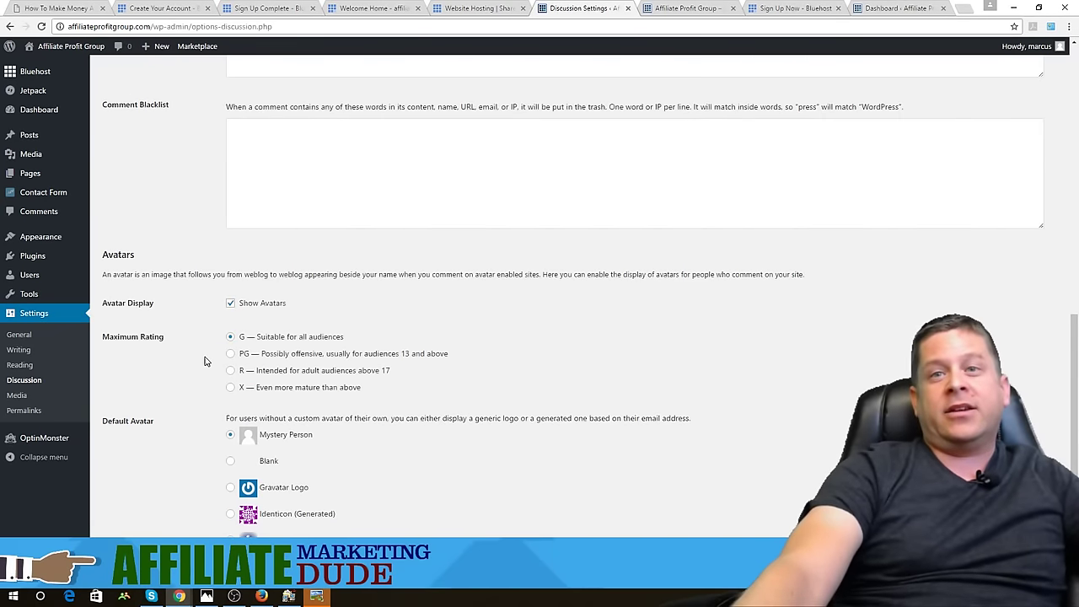
{"action": "scroll", "coordinate": [204, 361], "scroll_direction": "down", "scroll_amount": 1}
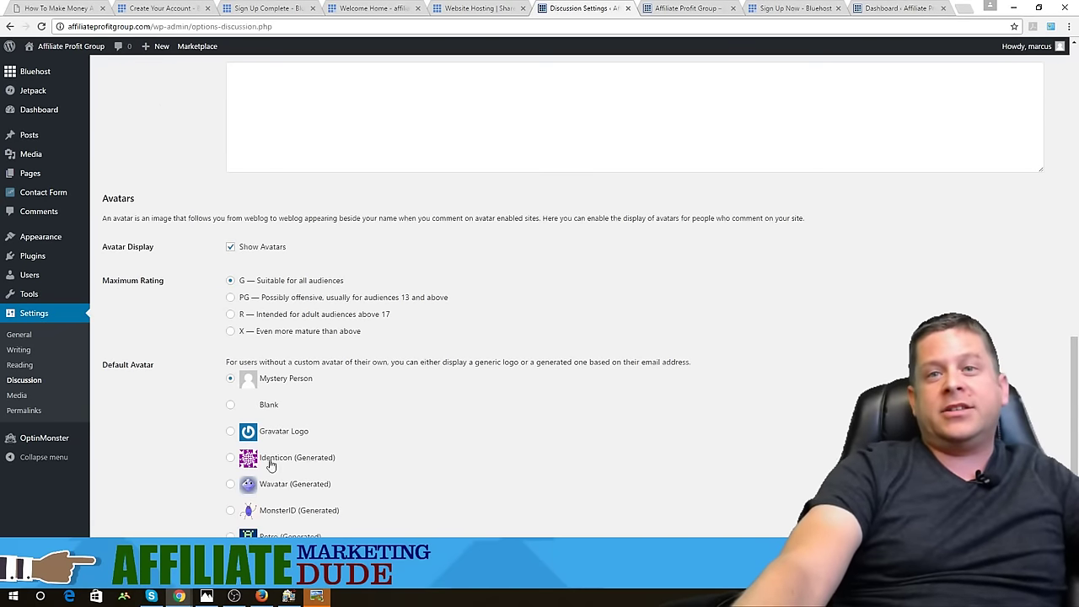
{"action": "left_click", "coordinate": [230, 510]}
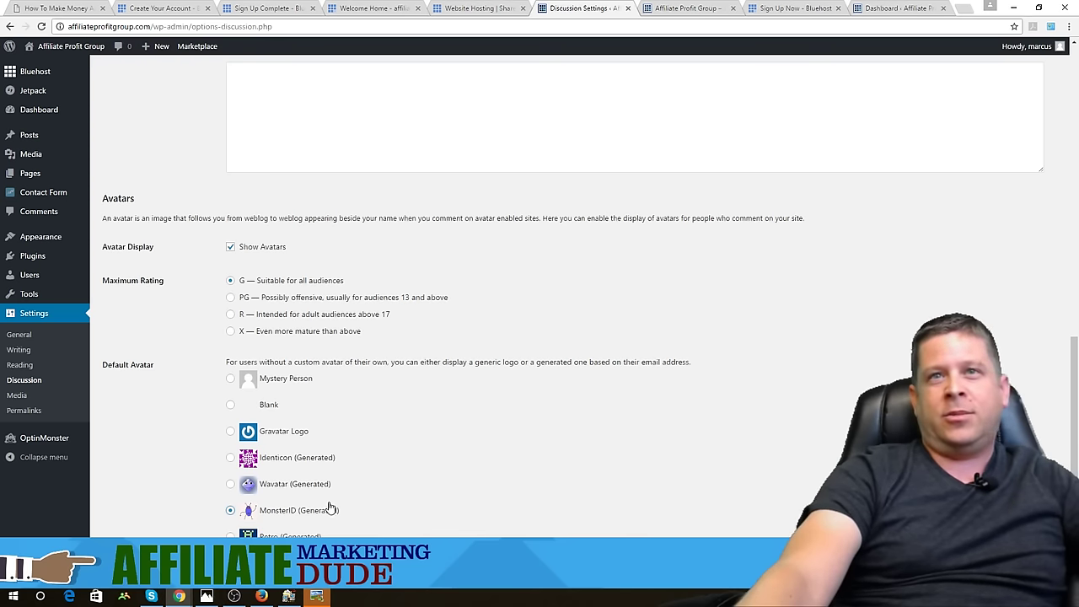
{"action": "key", "text": "F5"}
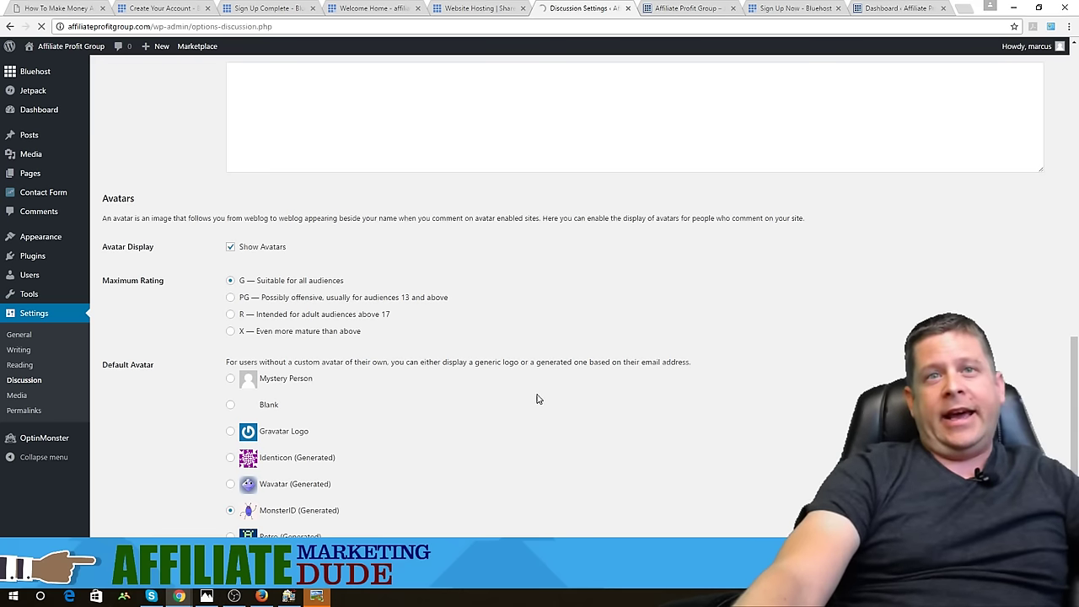
{"action": "scroll", "coordinate": [506, 401], "scroll_direction": "down", "scroll_amount": 1}
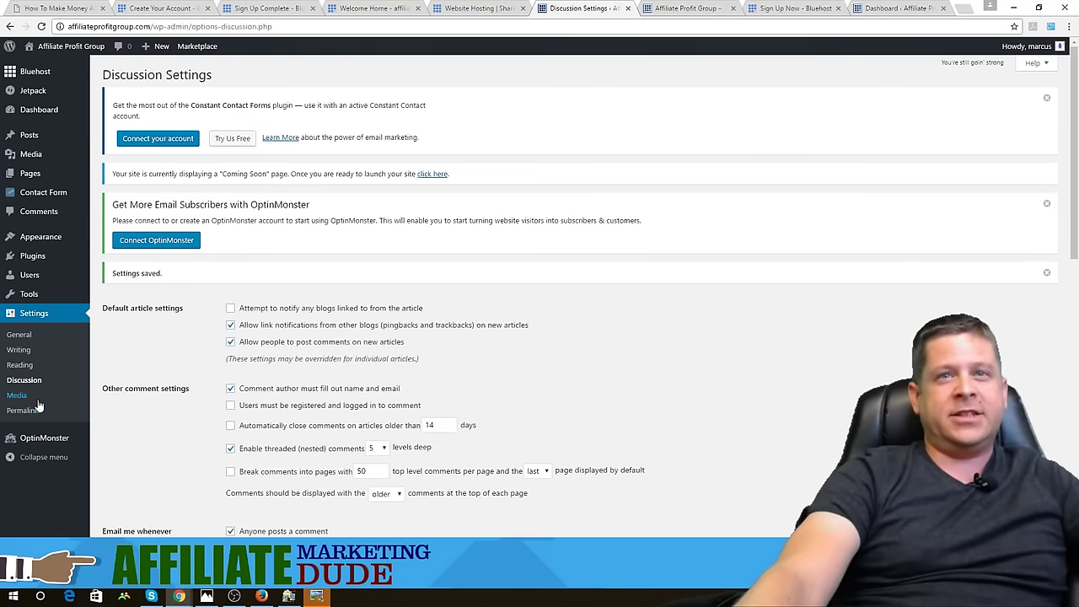
Check the image sizes in the Media Settings, and set the permalink structure to Post name and save it
{"action": "left_click", "coordinate": [12, 396]}
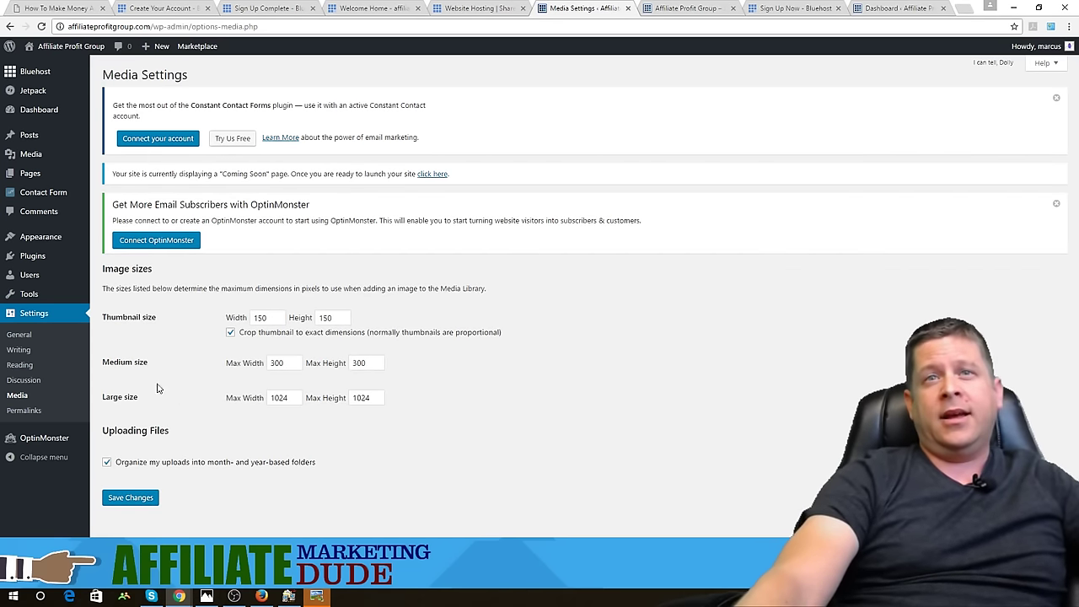
{"action": "left_click", "coordinate": [29, 413]}
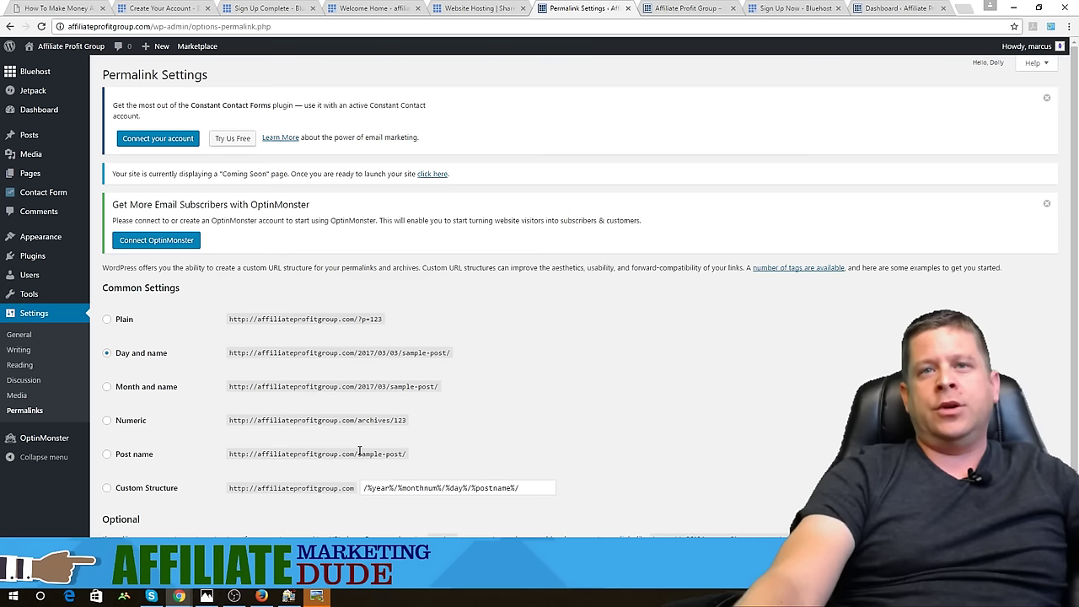
{"action": "left_click", "coordinate": [108, 454]}
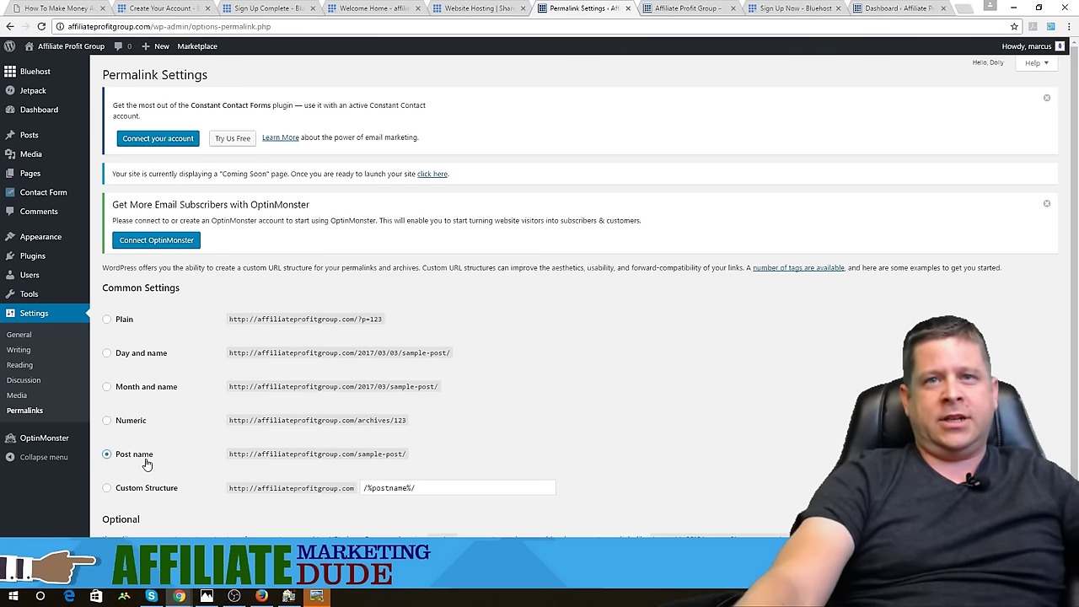
{"action": "scroll", "coordinate": [181, 414], "scroll_direction": "down", "scroll_amount": 2}
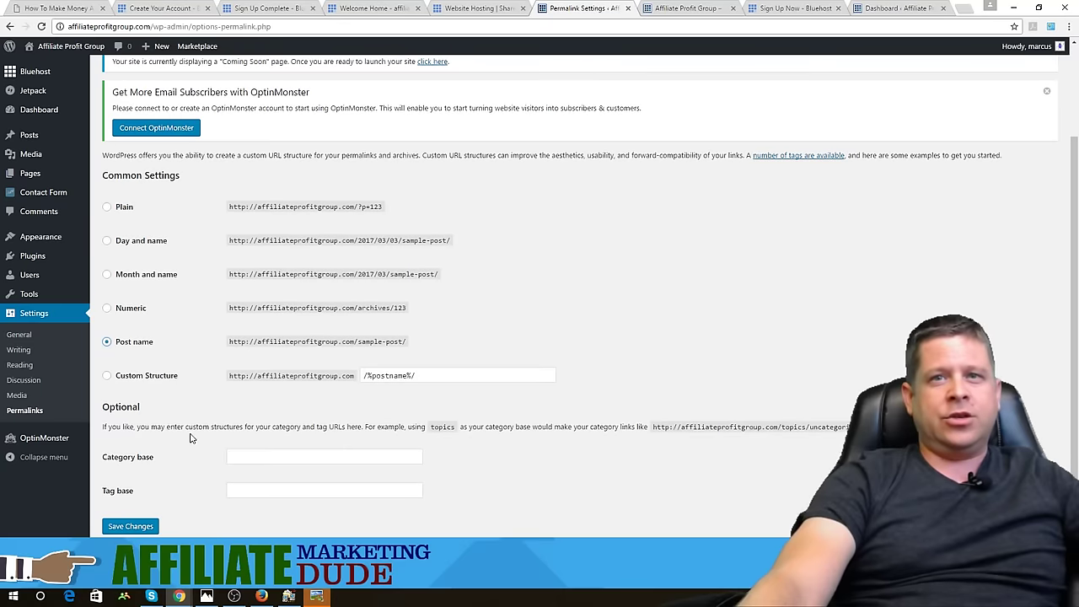
{"action": "left_click", "coordinate": [130, 527]}
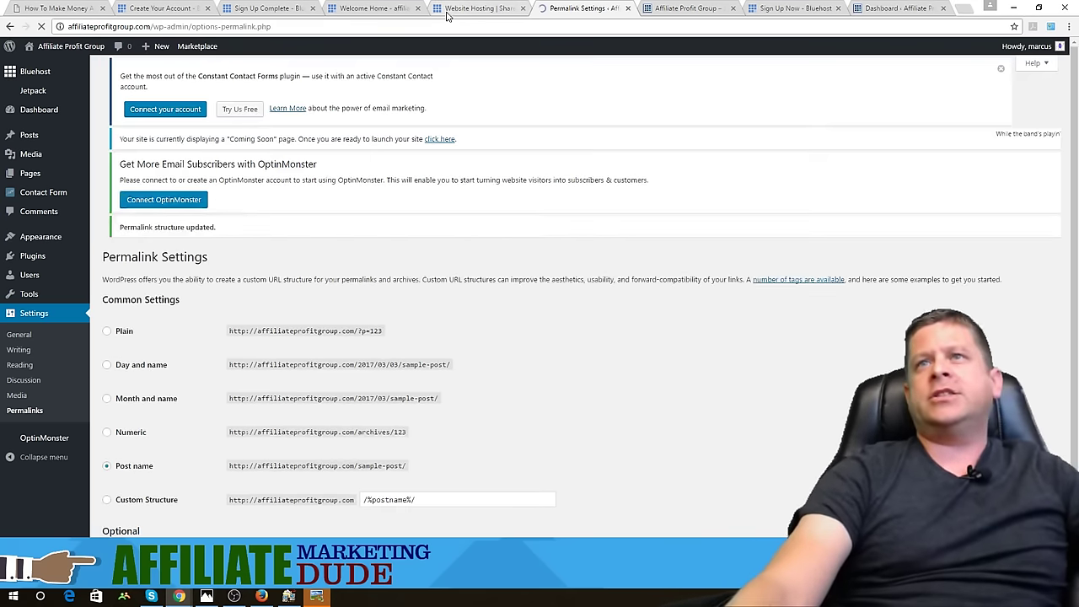
Look over the live site's front page, including its header image, posts and sidebar widgets
{"action": "left_click", "coordinate": [679, 8]}
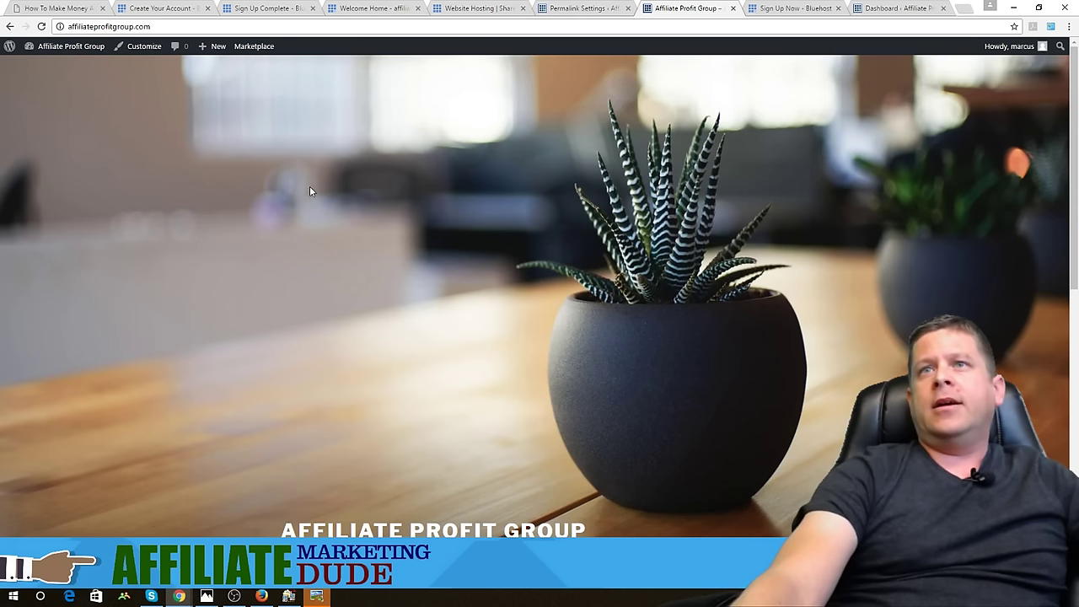
{"action": "right_click", "coordinate": [160, 202]}
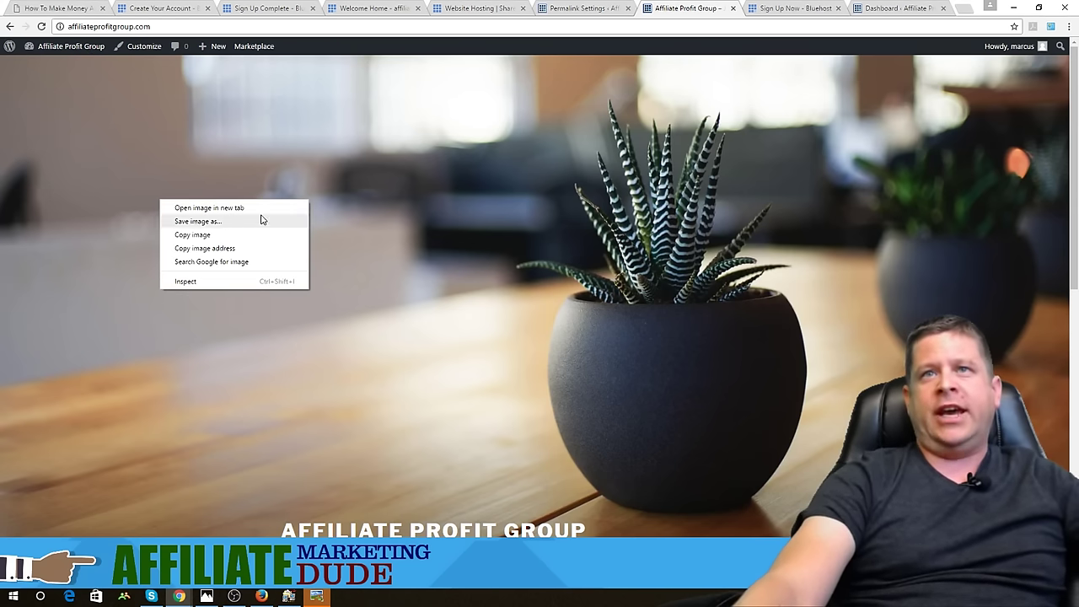
{"action": "left_click", "coordinate": [543, 144]}
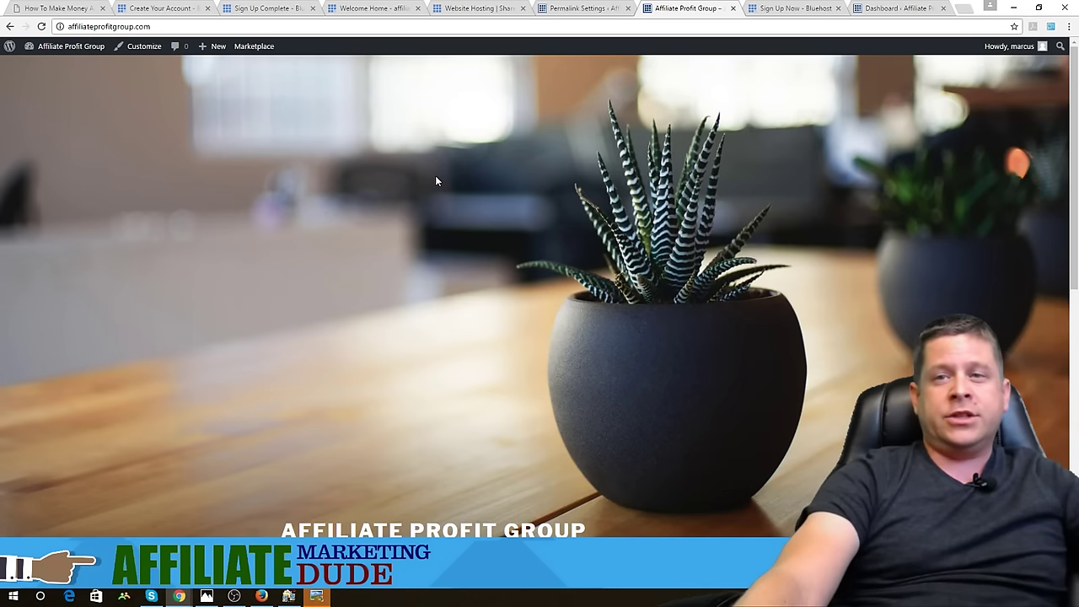
{"action": "scroll", "coordinate": [400, 347], "scroll_direction": "down", "scroll_amount": 3}
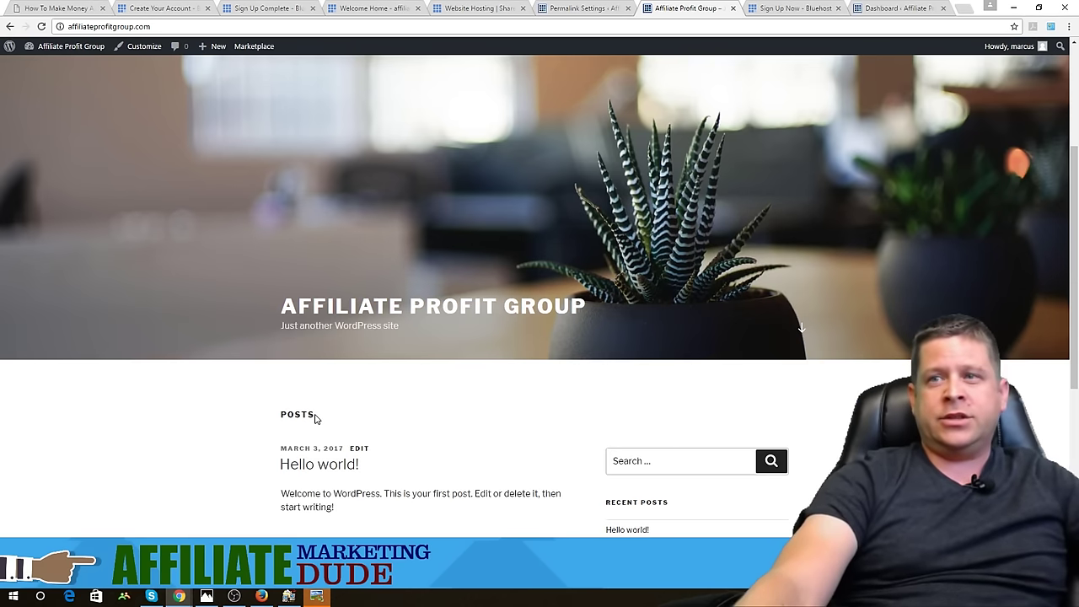
{"action": "scroll", "coordinate": [316, 418], "scroll_direction": "down", "scroll_amount": 5}
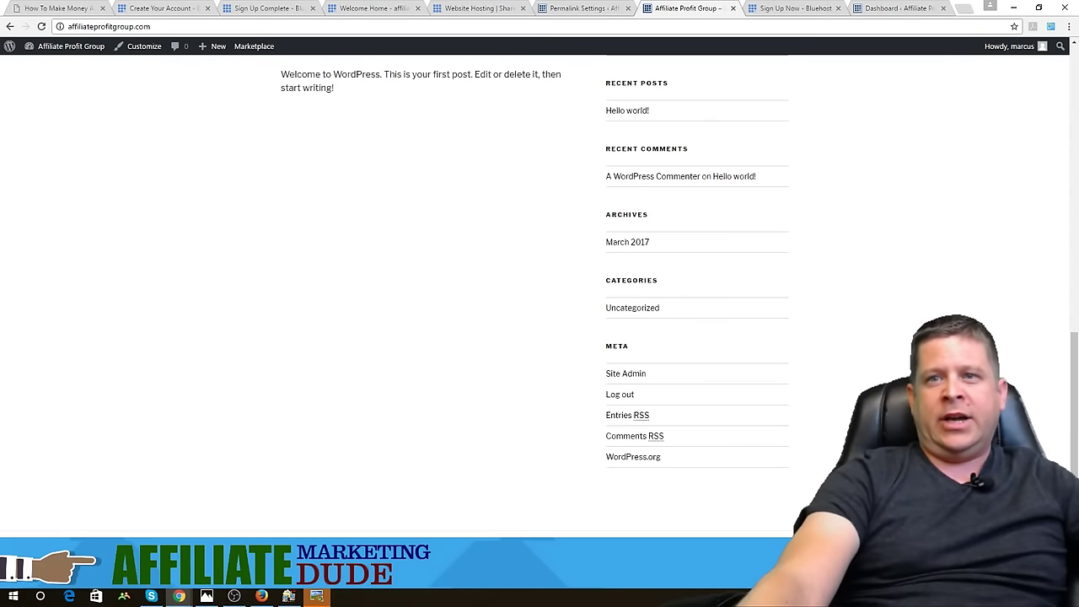
{"action": "scroll", "coordinate": [460, 504], "scroll_direction": "up", "scroll_amount": 10}
{"action": "right_click", "coordinate": [457, 260]}
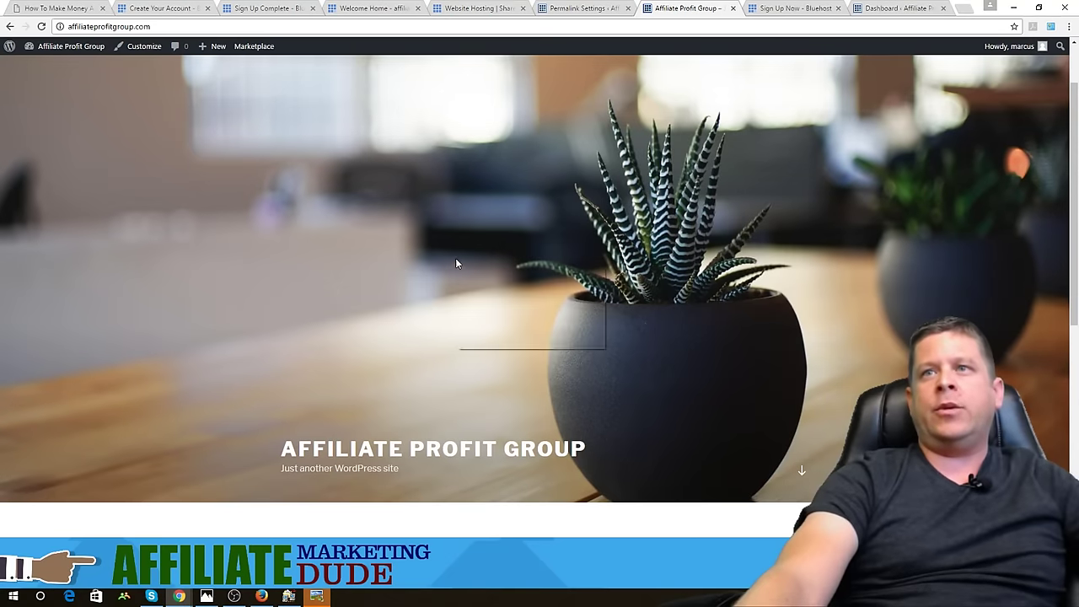
Reload the live site and examine its address, title, tagline and front page text
{"action": "left_click", "coordinate": [40, 28]}
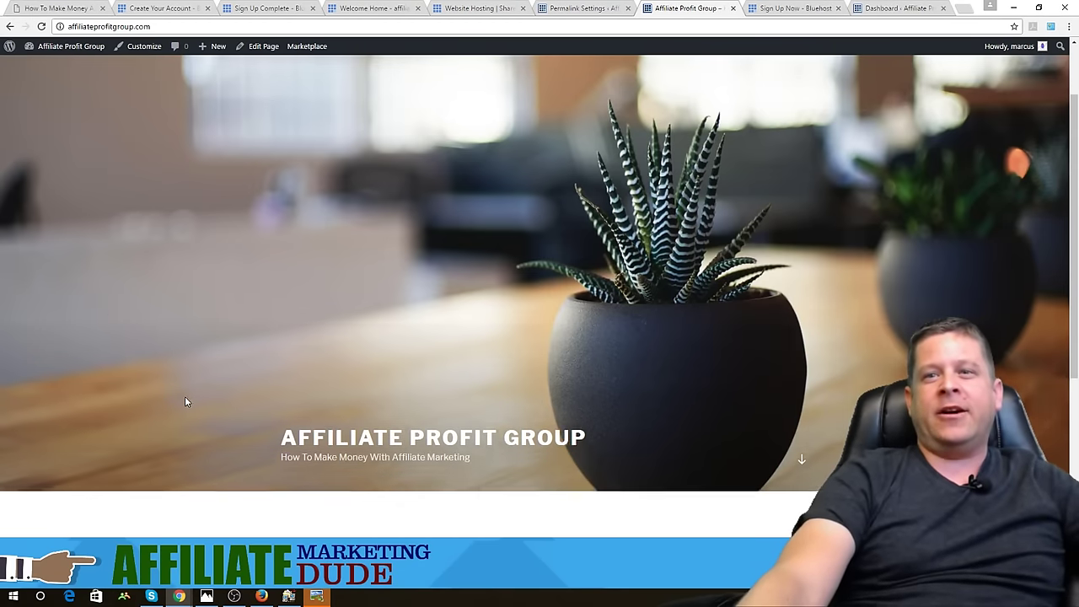
{"action": "scroll", "coordinate": [183, 394], "scroll_direction": "down", "scroll_amount": 1}
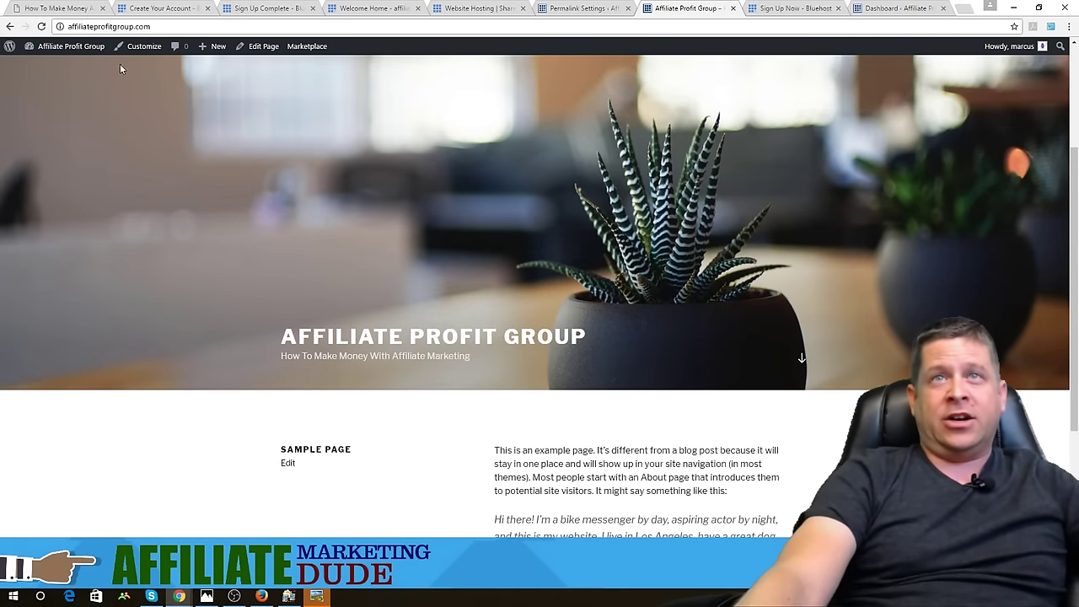
{"action": "left_click", "coordinate": [115, 26]}
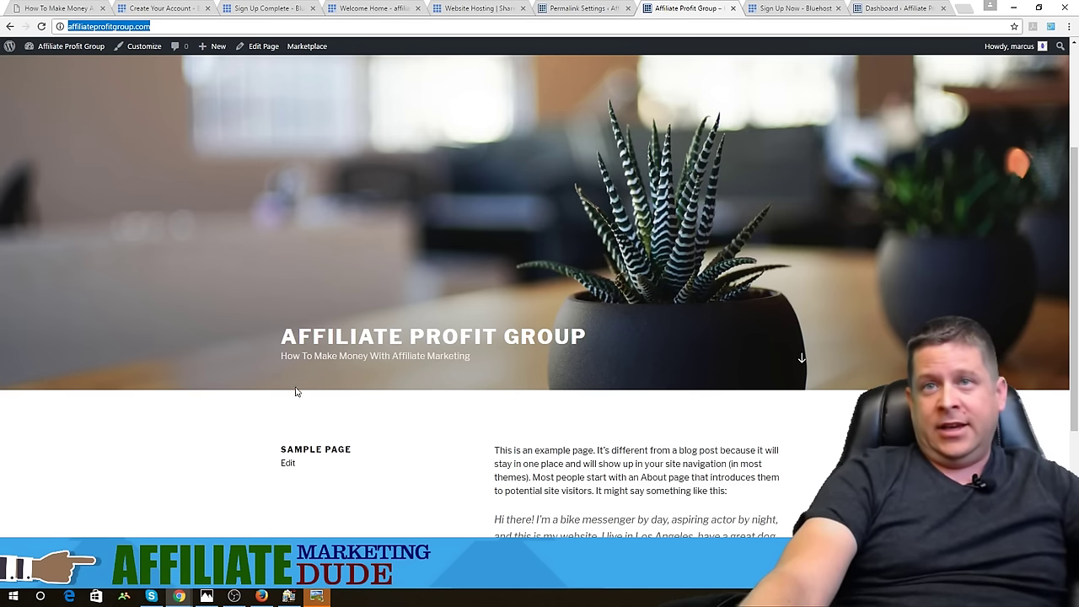
{"action": "left_click_drag", "start_coordinate": [280, 337], "coordinate": [474, 353]}
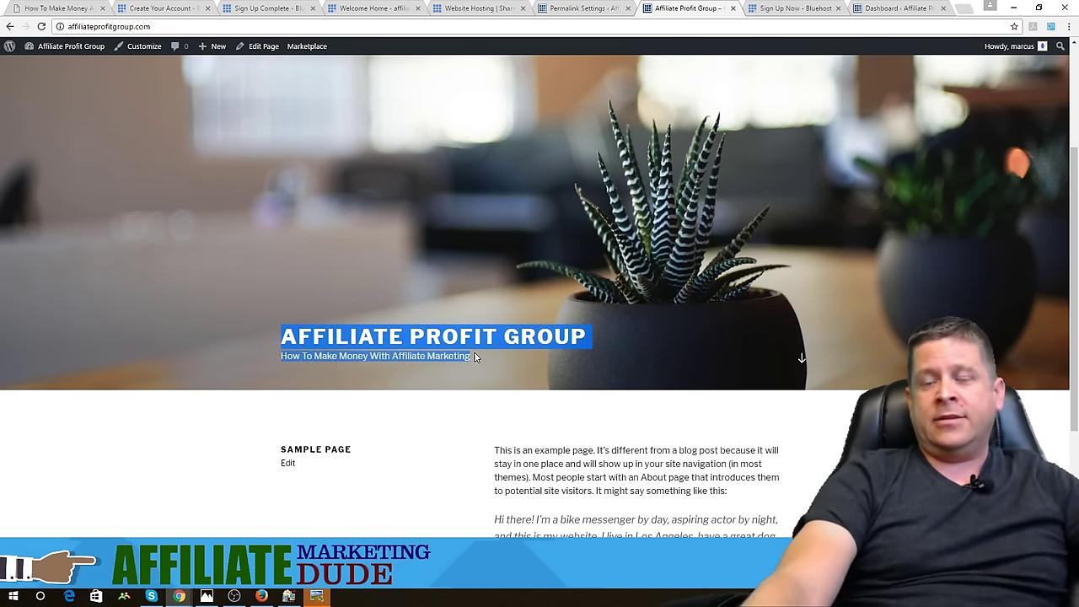
{"action": "scroll", "coordinate": [484, 414], "scroll_direction": "down", "scroll_amount": 3}
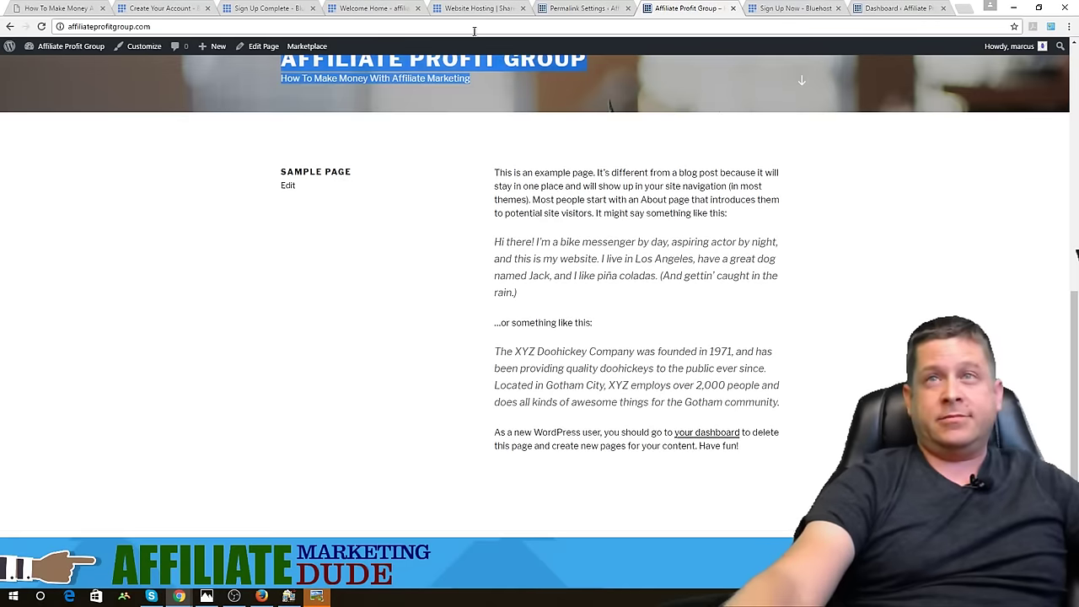
{"action": "scroll", "coordinate": [447, 422], "scroll_direction": "up", "scroll_amount": 3}
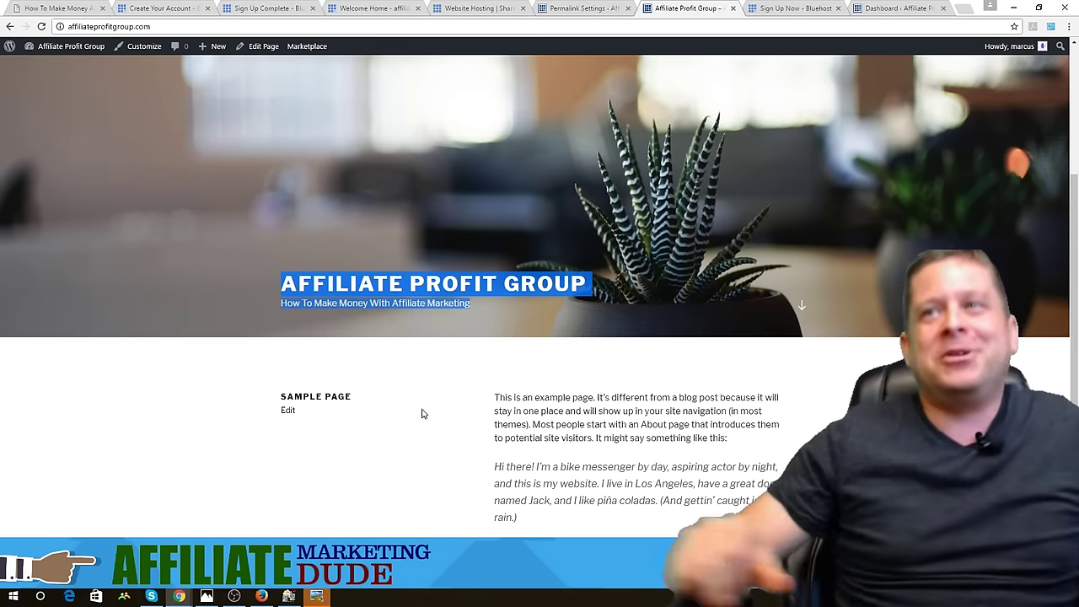
Open the site's installed themes in the dashboard and compare the active Twenty Seventeen theme with the live site
{"action": "left_click", "coordinate": [594, 7]}
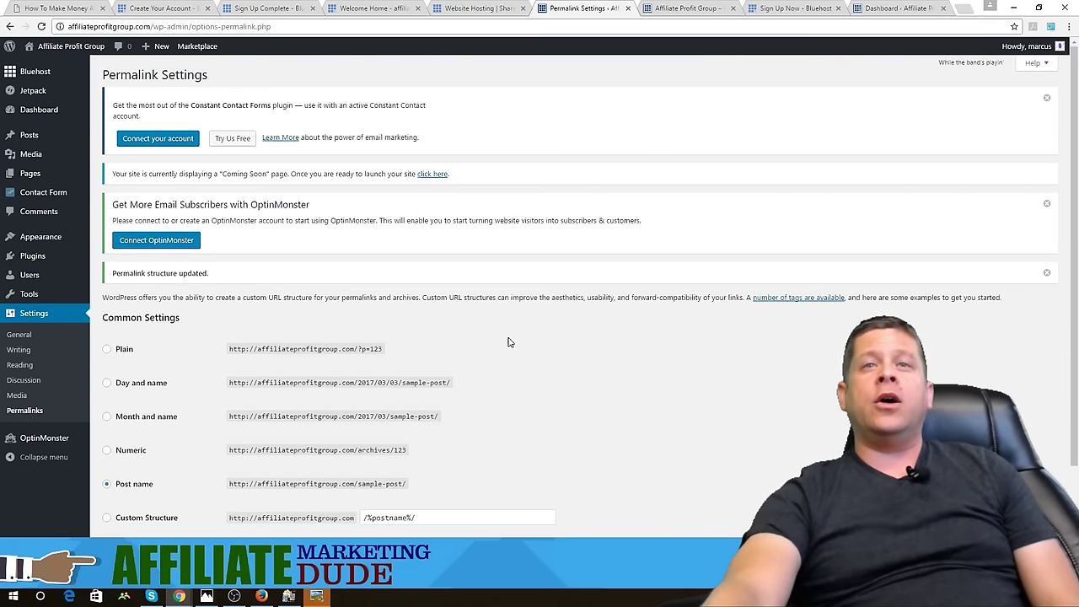
{"action": "mouse_move", "coordinate": [51, 239]}
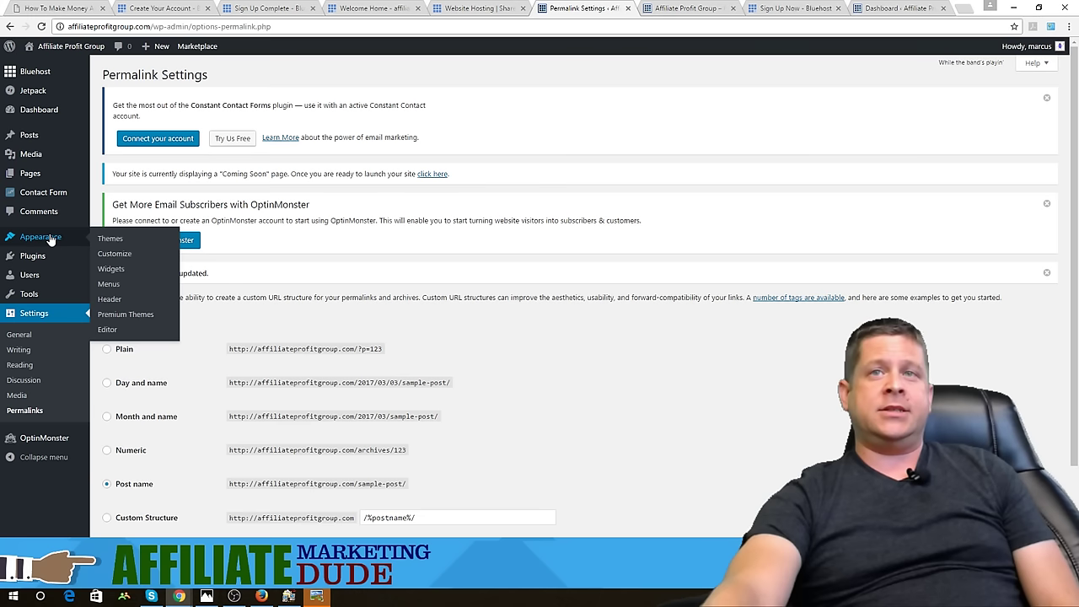
{"action": "left_click", "coordinate": [103, 240]}
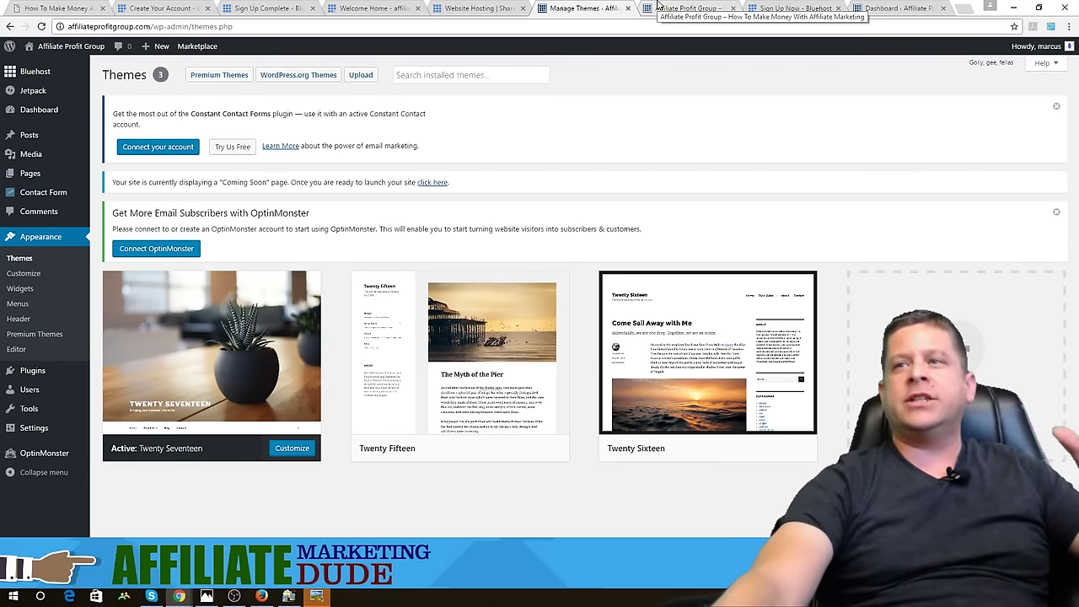
{"action": "left_click", "coordinate": [658, 7]}
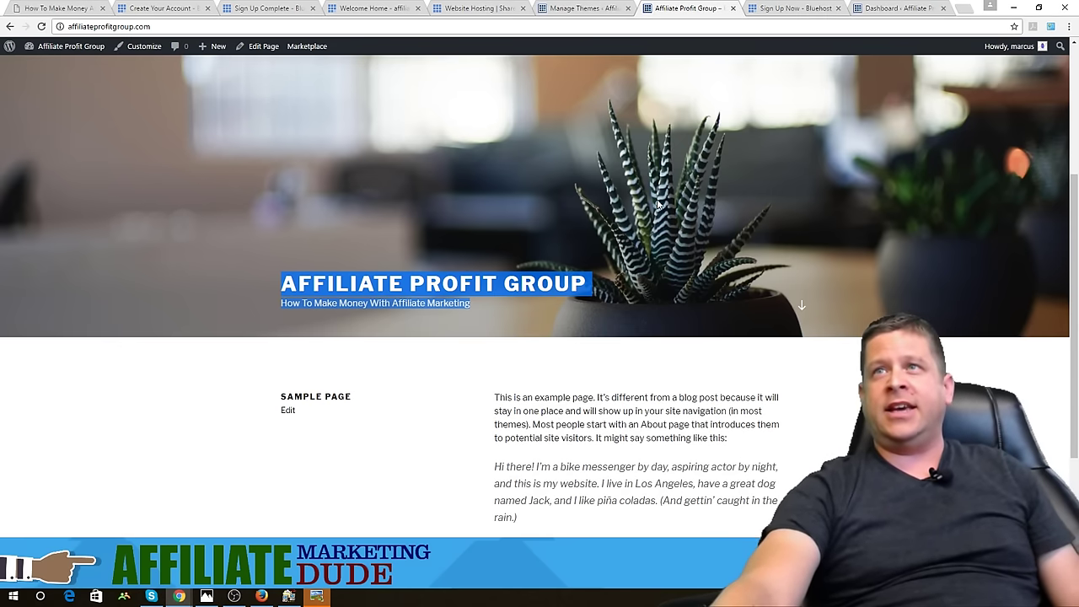
{"action": "left_click", "coordinate": [580, 8]}
Activate the Twenty Fifteen theme, check the live site and return to the themes page
{"action": "mouse_move", "coordinate": [379, 328]}
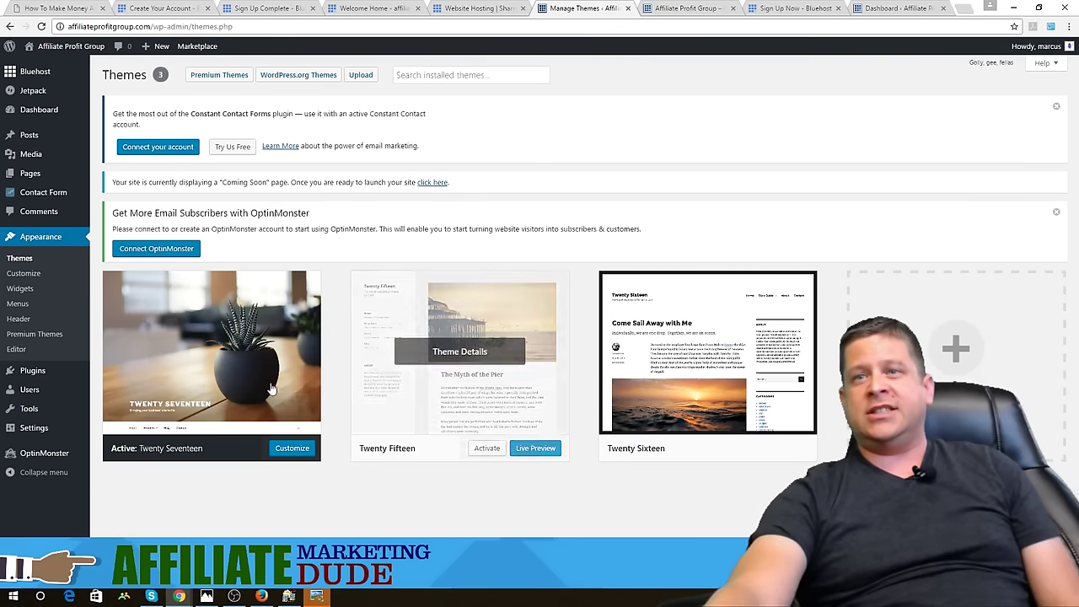
{"action": "left_click", "coordinate": [496, 448]}
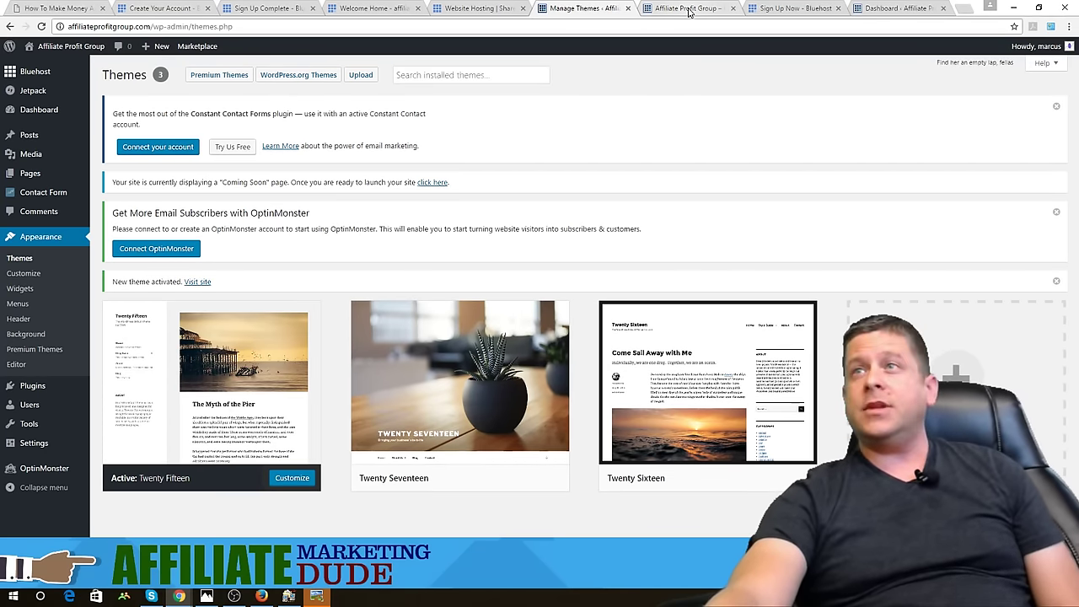
{"action": "left_click", "coordinate": [688, 9]}
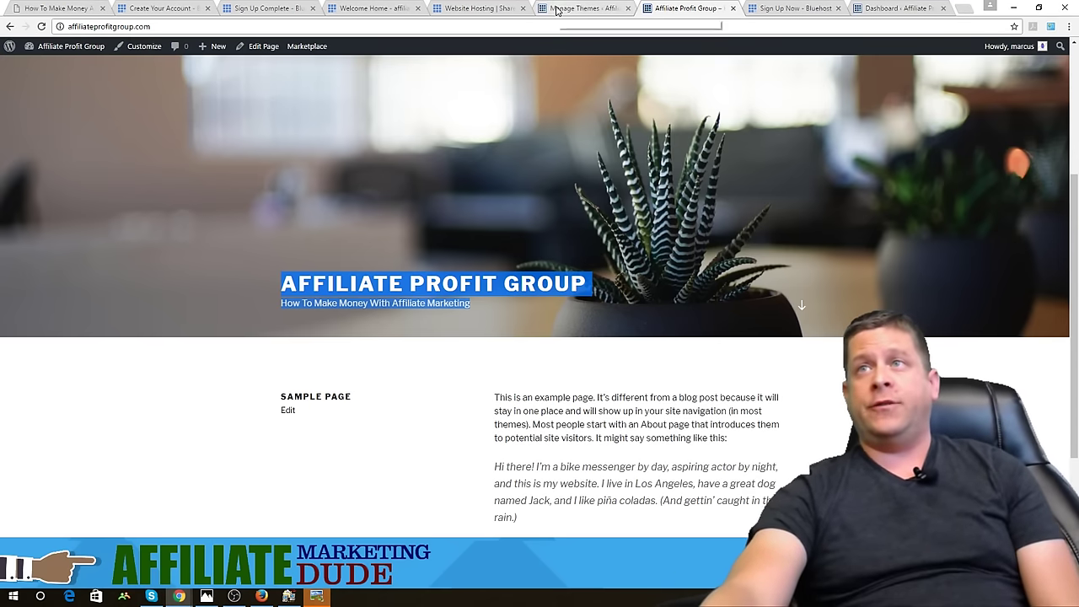
{"action": "left_click", "coordinate": [563, 12]}
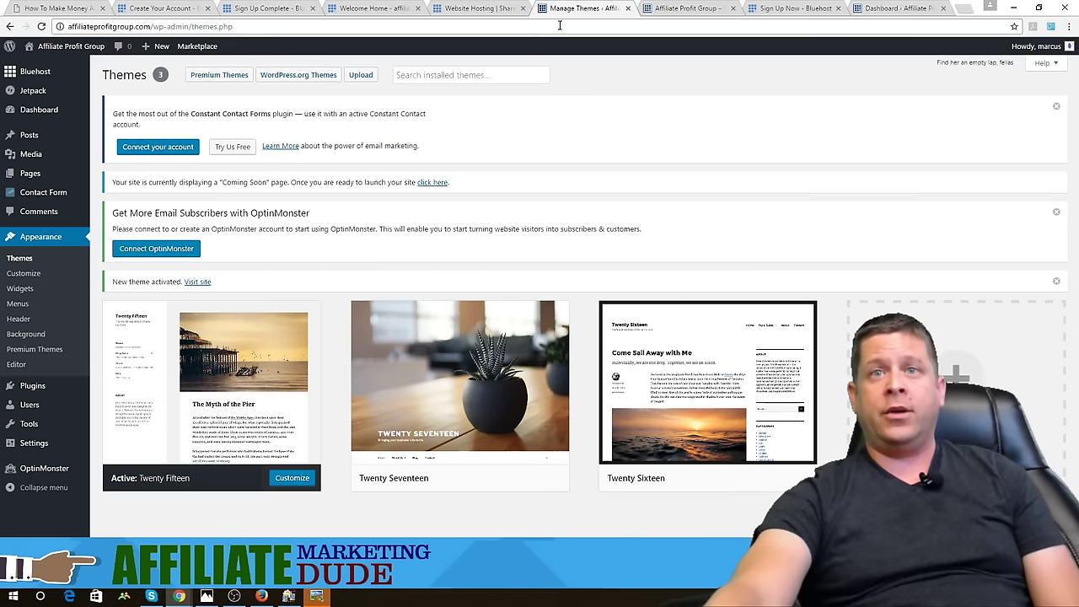
Open the reading settings and examine the page choices offered for the static front page and the posts page
{"action": "mouse_move", "coordinate": [46, 444]}
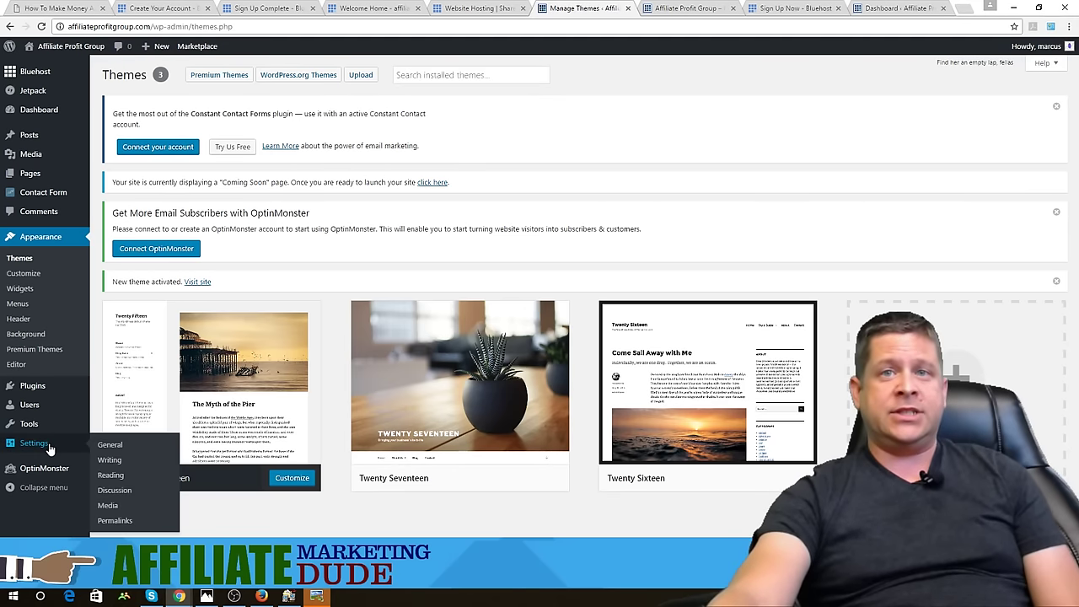
{"action": "left_click", "coordinate": [115, 476]}
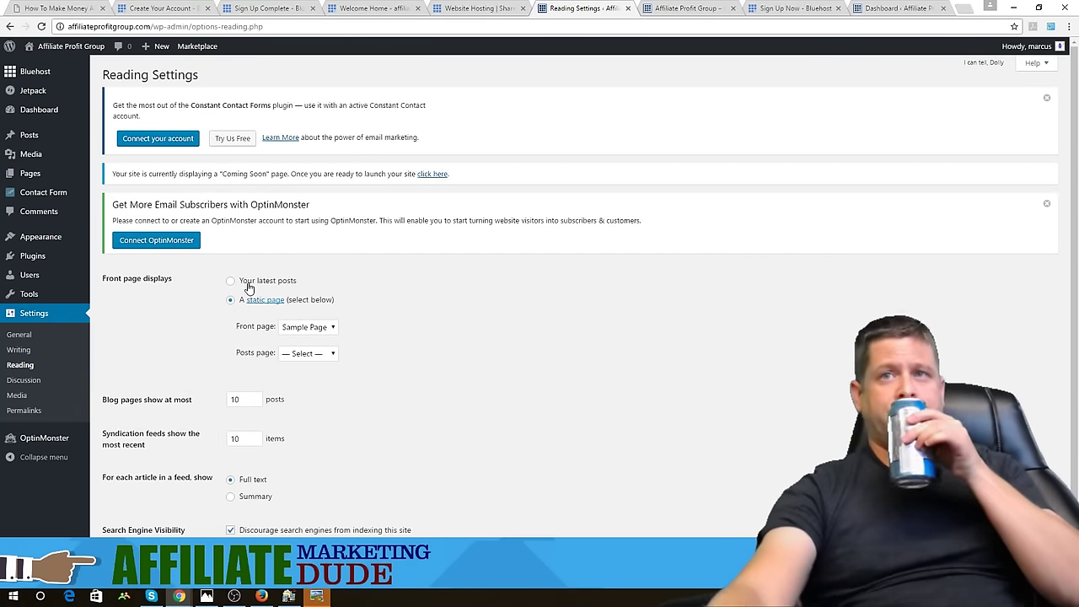
{"action": "left_click", "coordinate": [287, 331]}
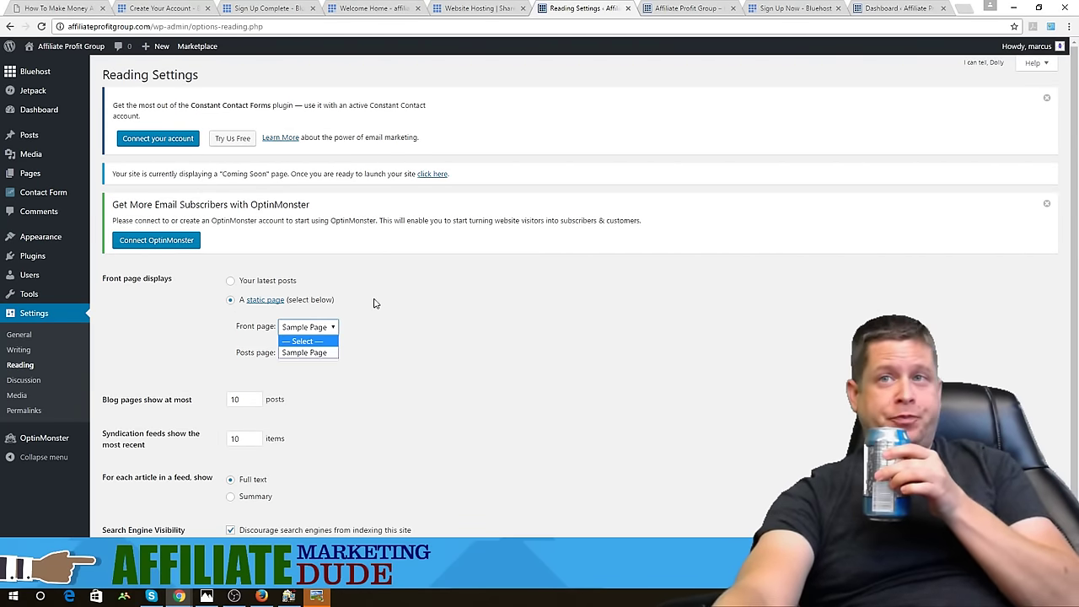
{"action": "left_click", "coordinate": [300, 352]}
{"action": "left_click", "coordinate": [296, 354]}
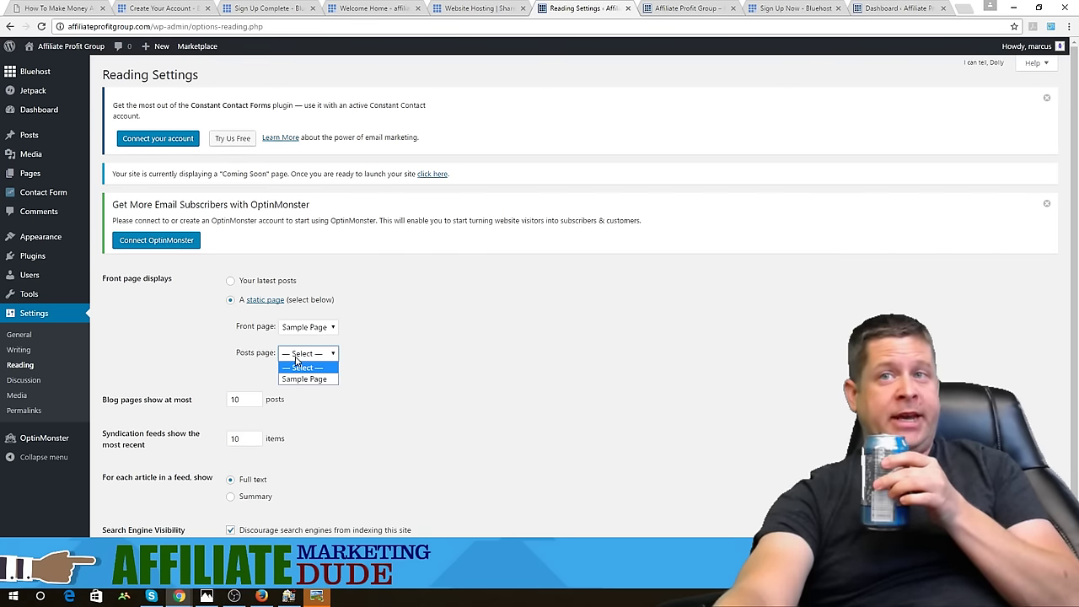
{"action": "left_click", "coordinate": [347, 354]}
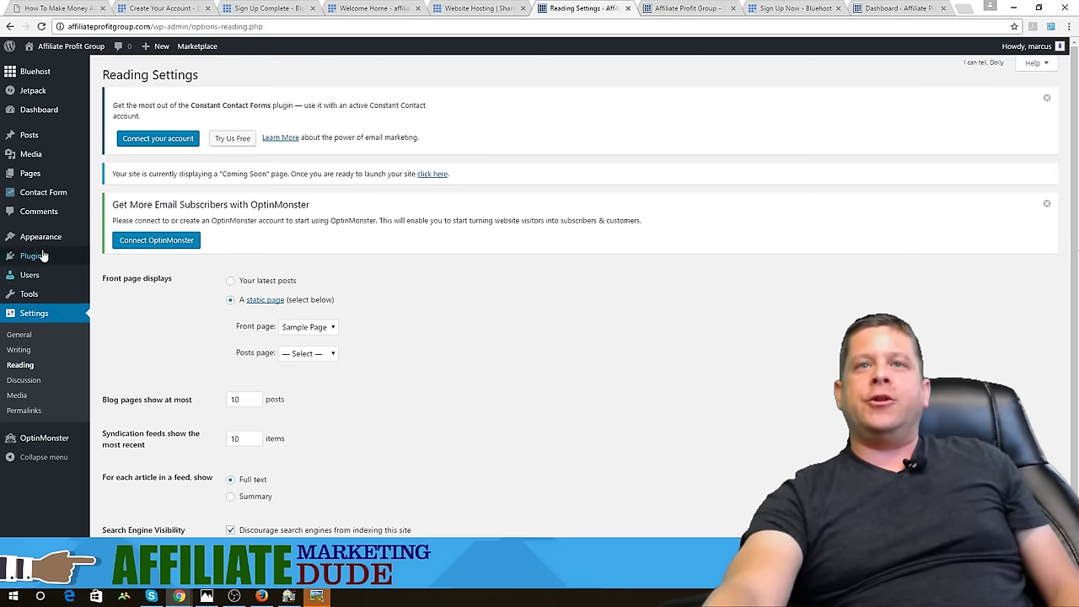
Return to the installed themes and launch the site from its "Coming Soon" page
{"action": "left_click", "coordinate": [102, 241]}
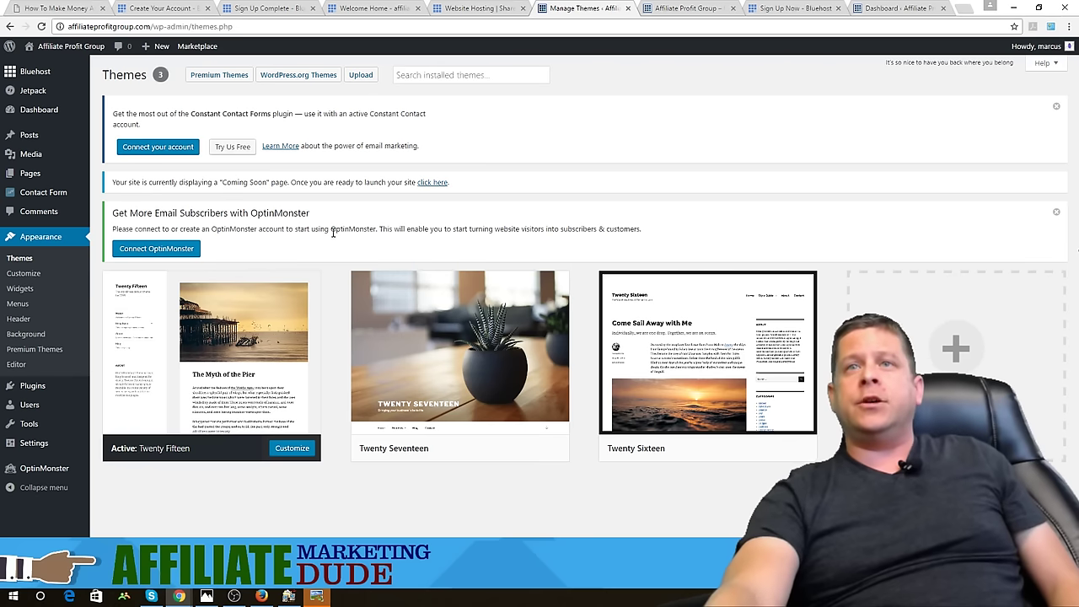
{"action": "left_click_drag", "start_coordinate": [112, 182], "coordinate": [455, 179]}
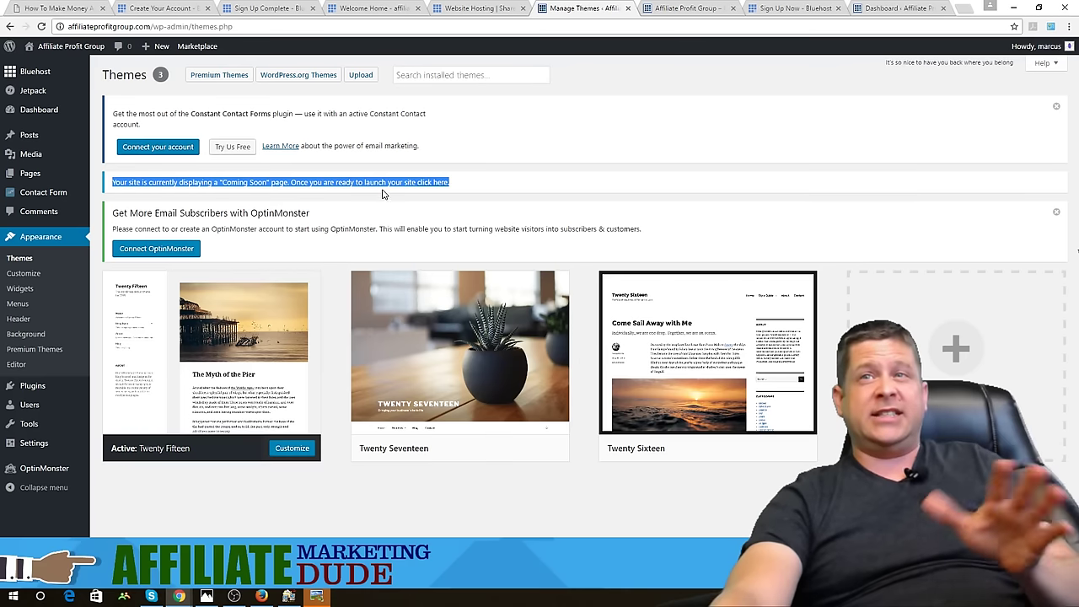
{"action": "left_click", "coordinate": [423, 183]}
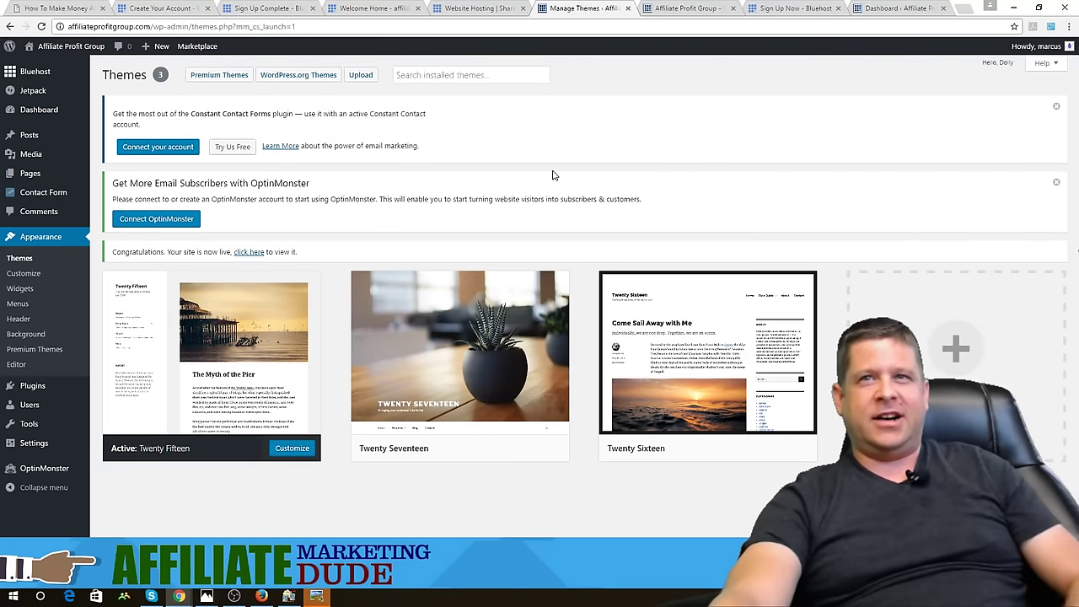
{"action": "left_click_drag", "start_coordinate": [113, 251], "coordinate": [283, 262]}
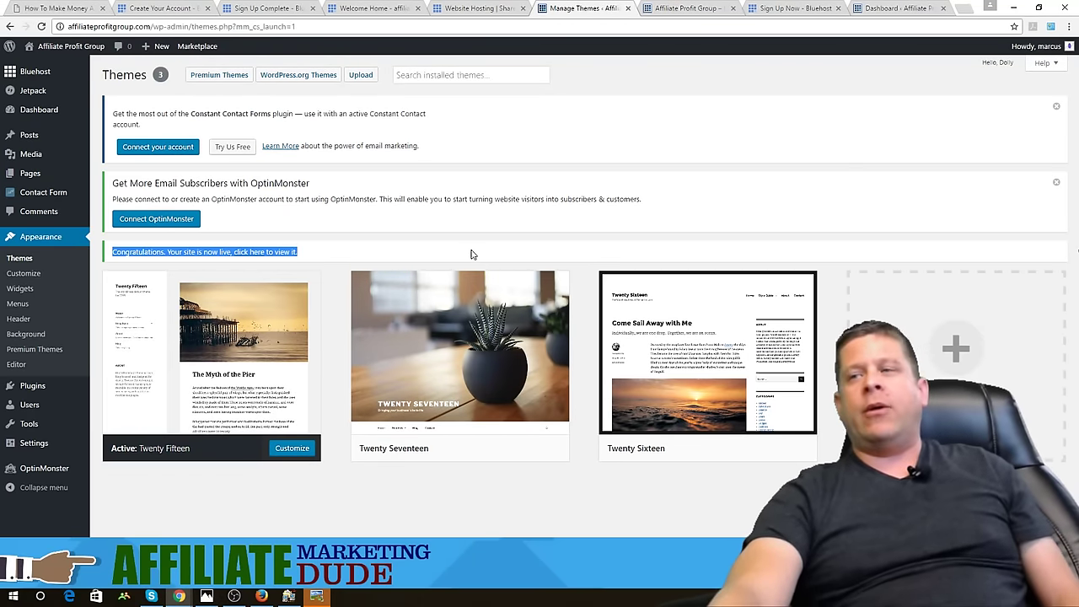
{"action": "left_click", "coordinate": [388, 212]}
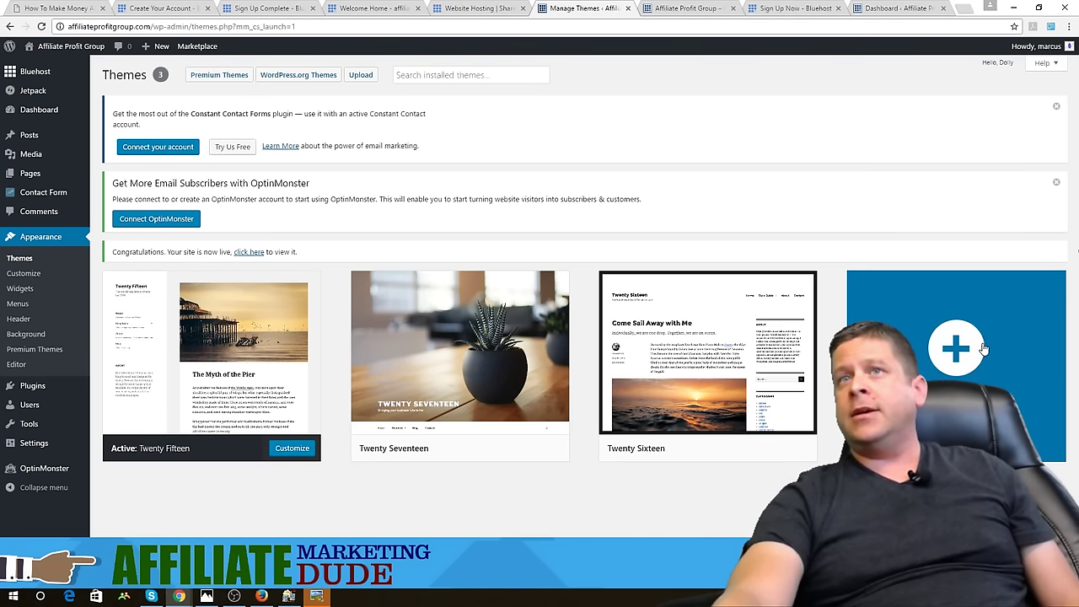
Upload and install the EZOPT zip theme from the liveplug folder on the desktop
{"action": "left_click", "coordinate": [361, 75]}
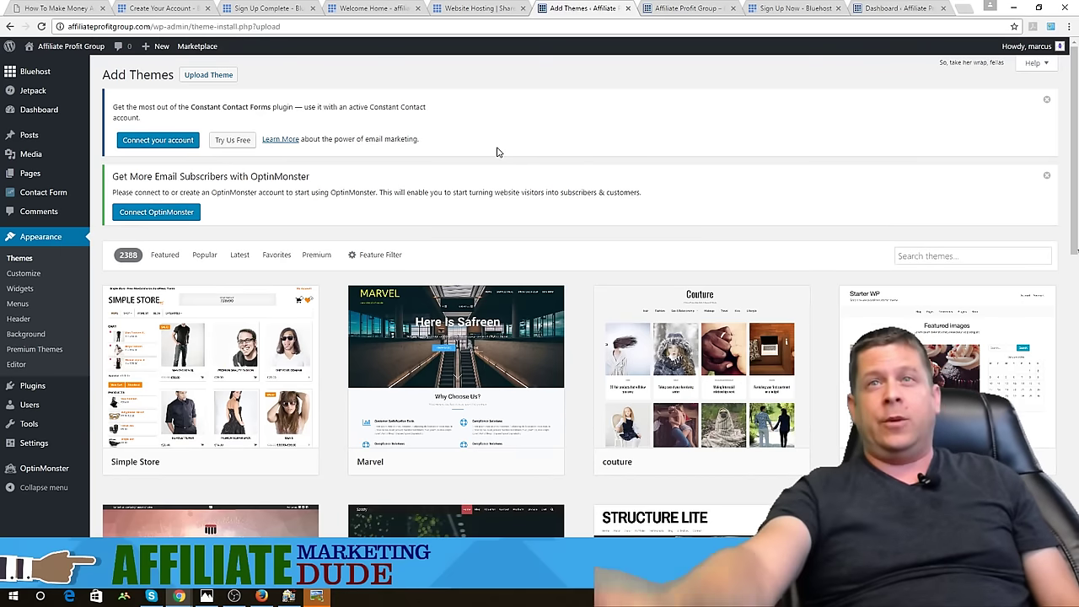
{"action": "left_click", "coordinate": [213, 78]}
{"action": "left_click", "coordinate": [499, 325]}
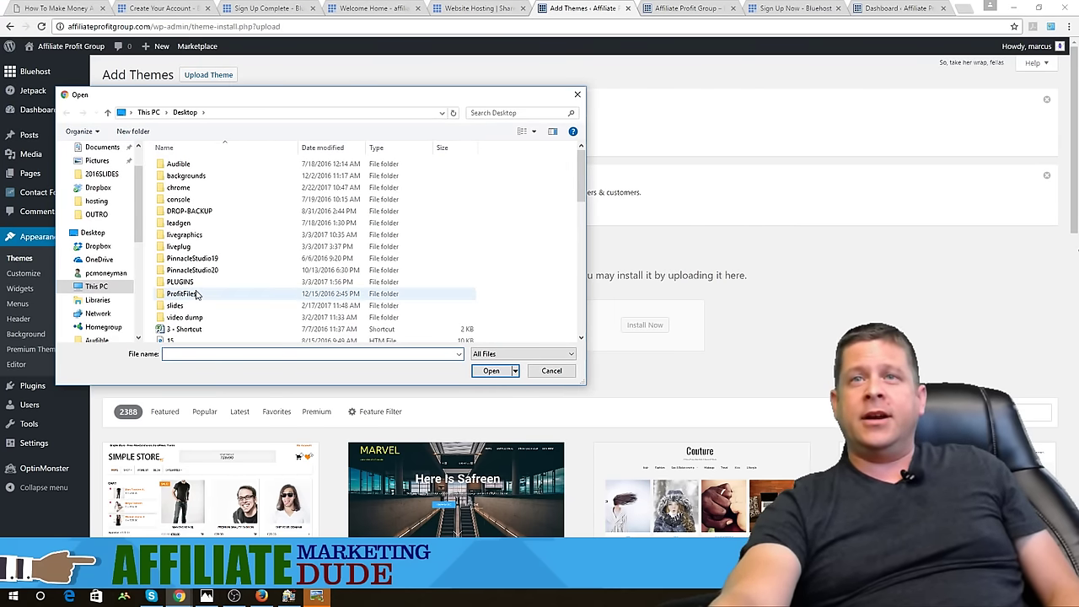
{"action": "double_click", "coordinate": [199, 246]}
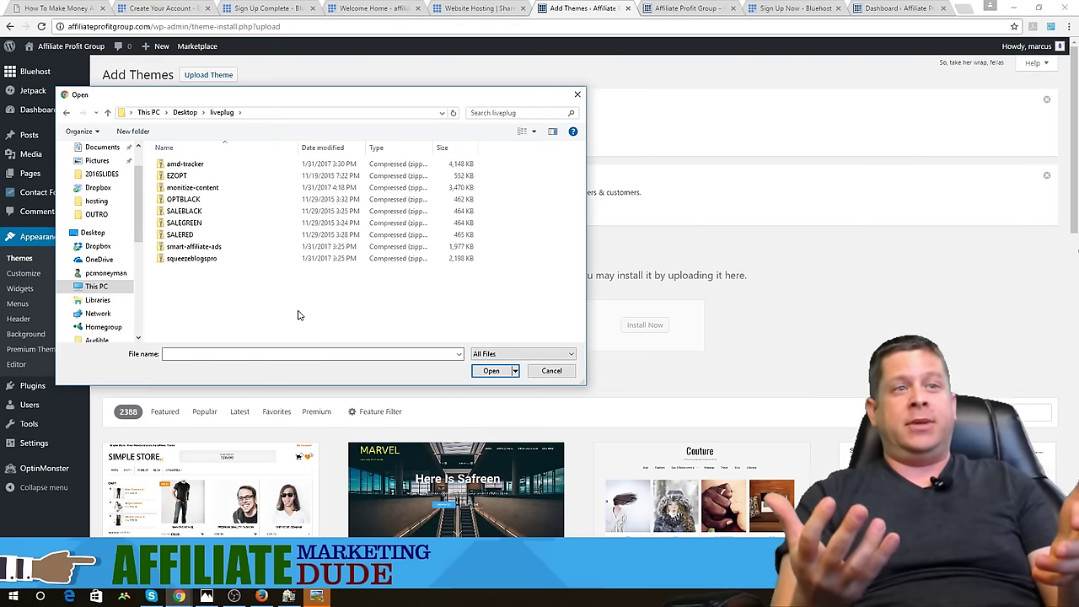
{"action": "double_click", "coordinate": [194, 175]}
{"action": "left_click", "coordinate": [632, 324]}
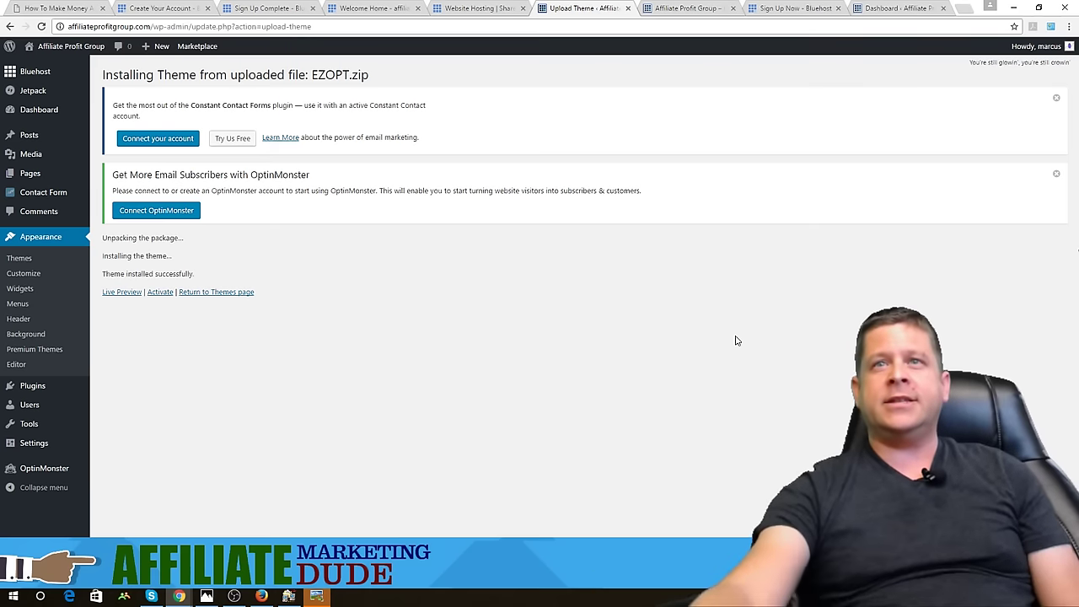
Preview and activate the EZOPT theme, and reload the live site to check its look
{"action": "left_click", "coordinate": [123, 293]}
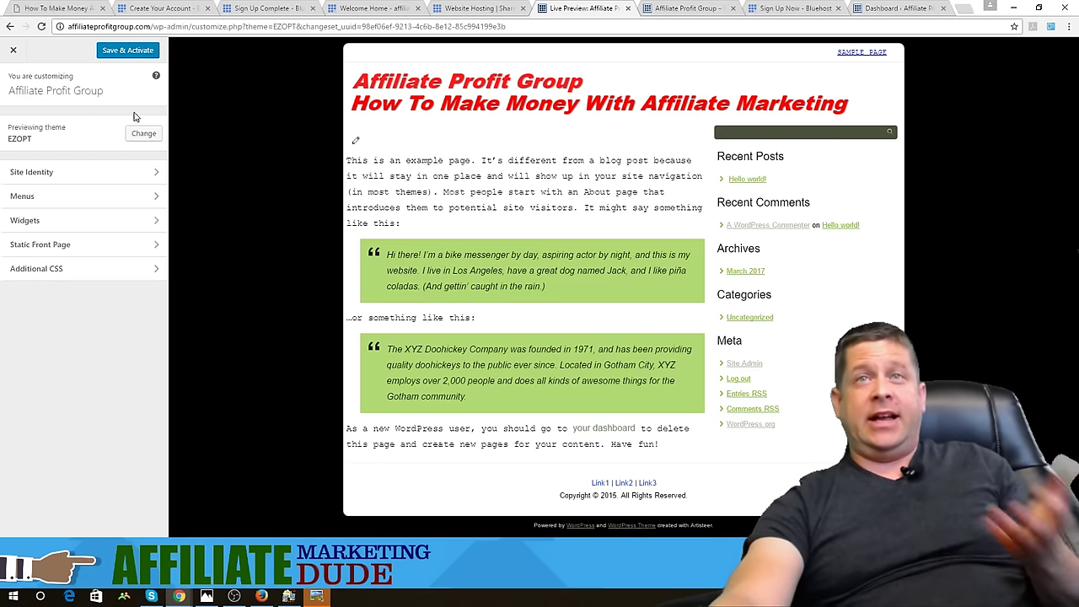
{"action": "left_click", "coordinate": [127, 52]}
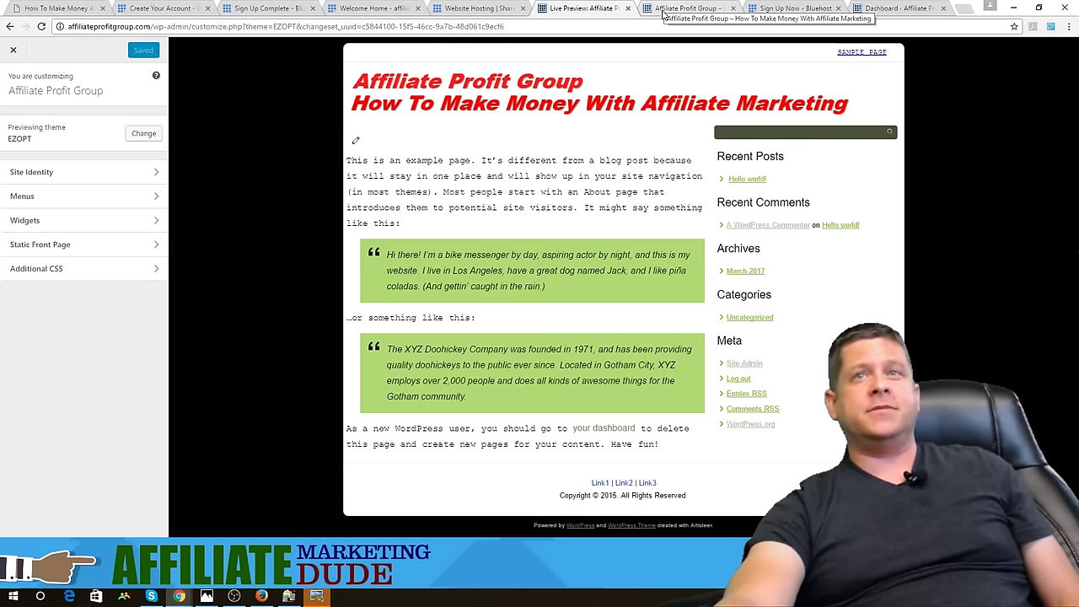
{"action": "left_click", "coordinate": [666, 8]}
{"action": "right_click", "coordinate": [690, 243]}
{"action": "left_click", "coordinate": [721, 276]}
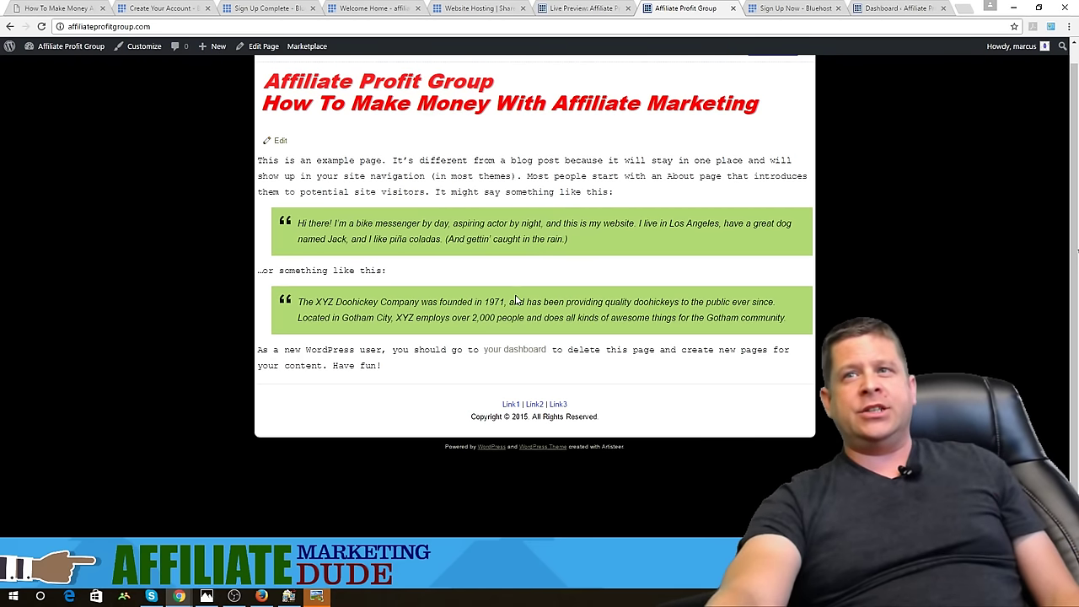
{"action": "scroll", "coordinate": [761, 88], "scroll_direction": "up", "scroll_amount": 1}
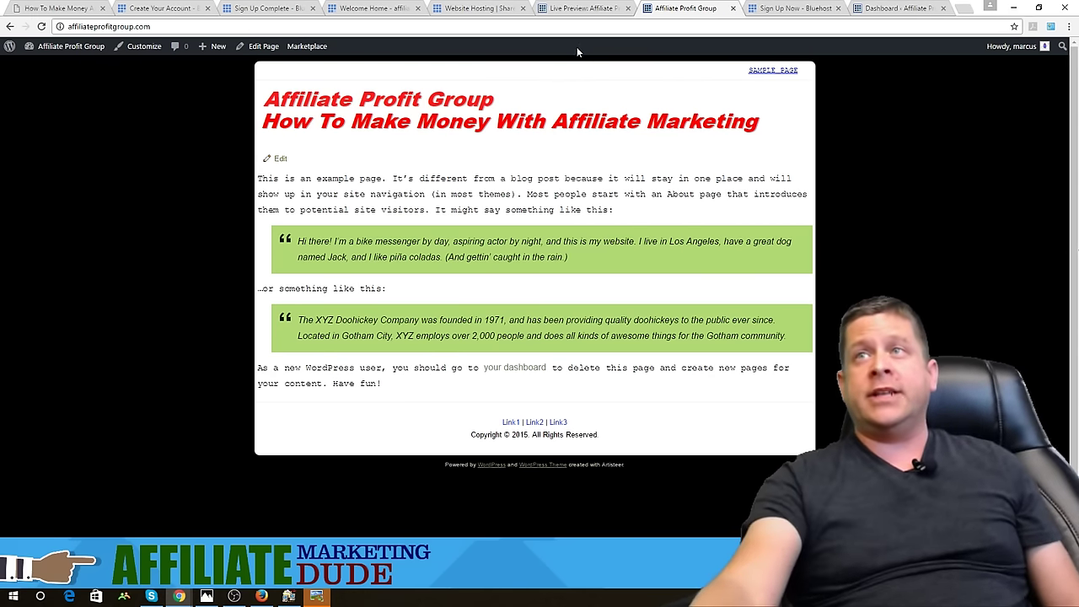
Close the theme preview, and upload and install the SALEGREEN zip theme from the liveplug folder
{"action": "left_click", "coordinate": [567, 11]}
{"action": "left_click", "coordinate": [14, 49]}
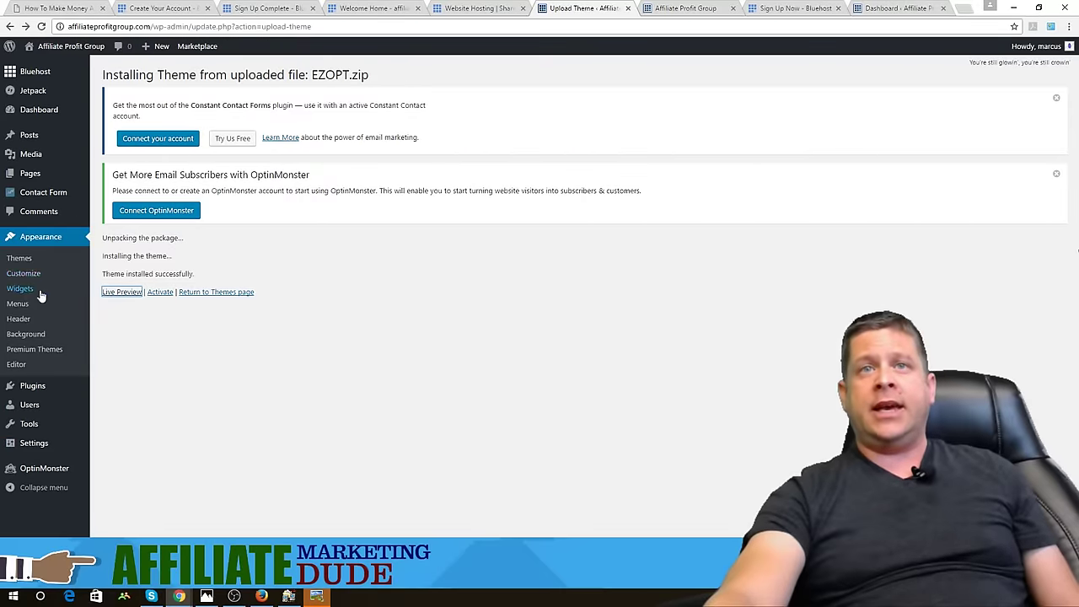
{"action": "left_click", "coordinate": [18, 258]}
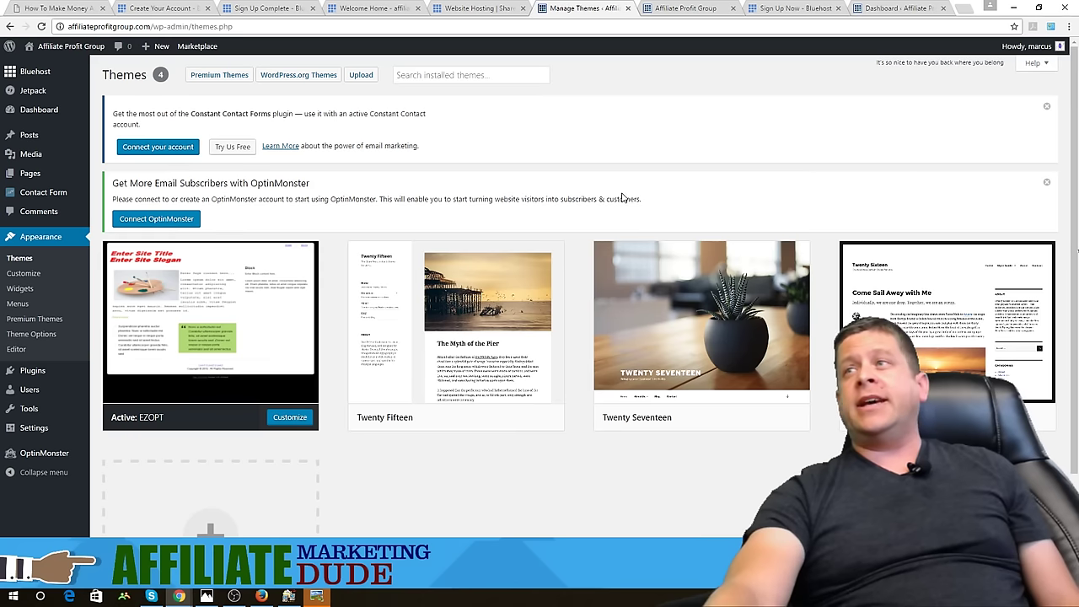
{"action": "left_click", "coordinate": [361, 74]}
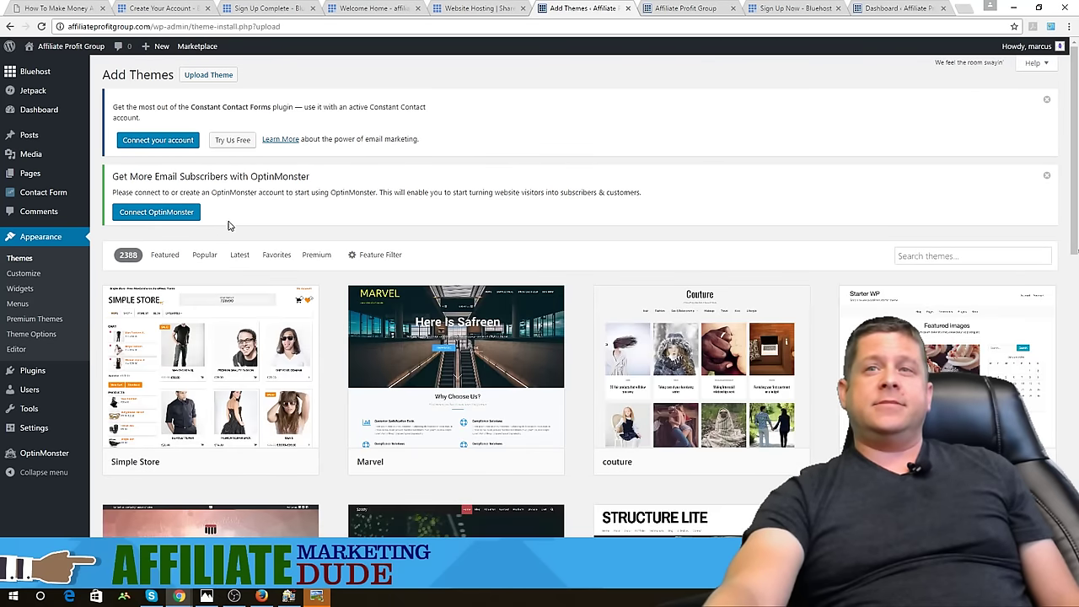
{"action": "left_click", "coordinate": [208, 75]}
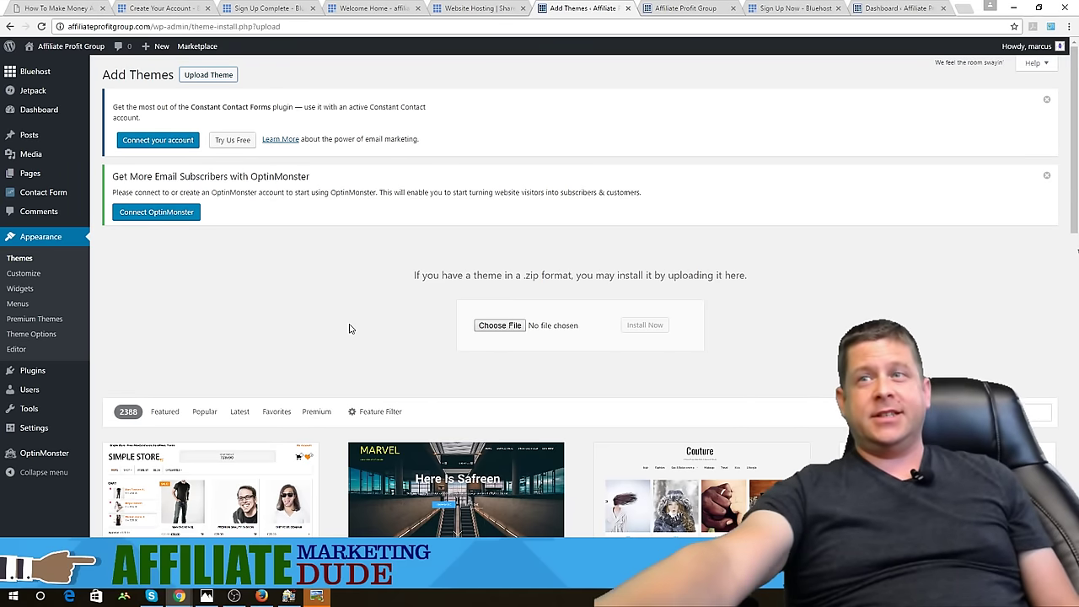
{"action": "left_click", "coordinate": [512, 325]}
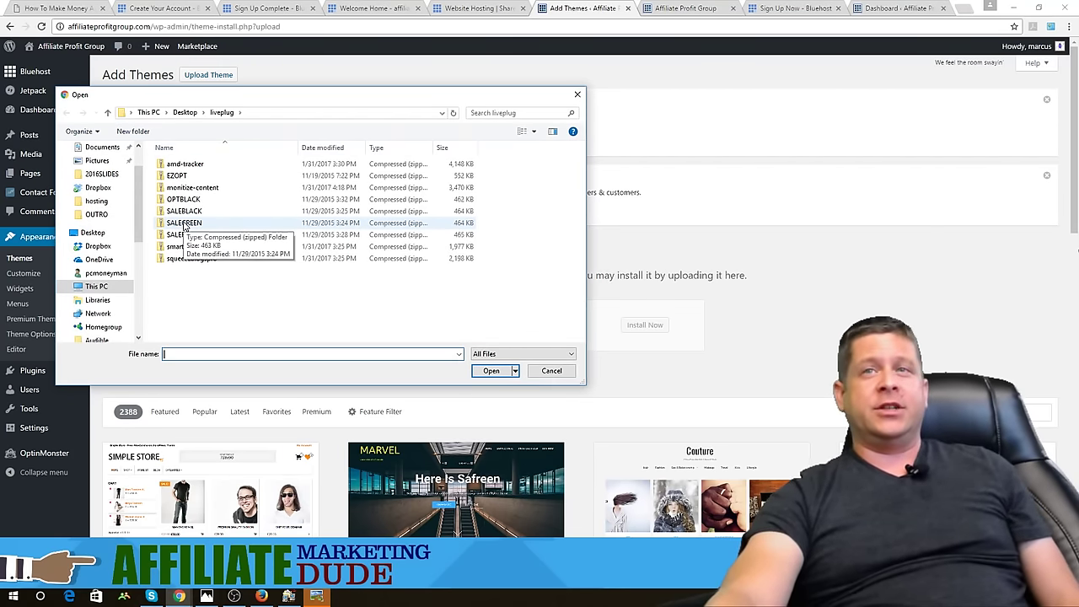
{"action": "double_click", "coordinate": [186, 226]}
{"action": "left_click", "coordinate": [634, 332]}
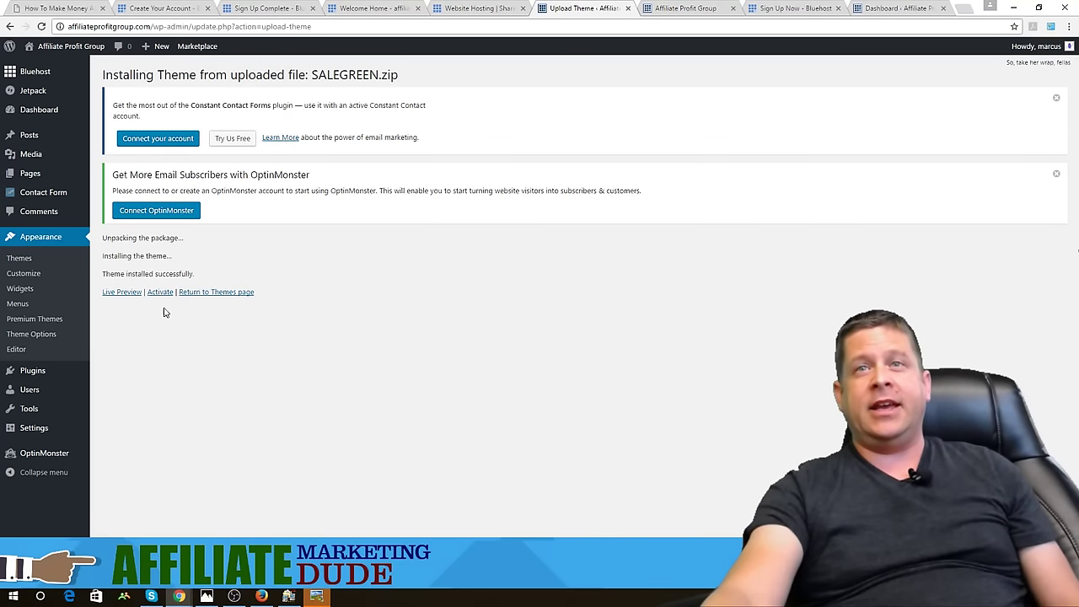
Activate the SALEGREEN theme and reload the live site to check its look
{"action": "left_click", "coordinate": [159, 293]}
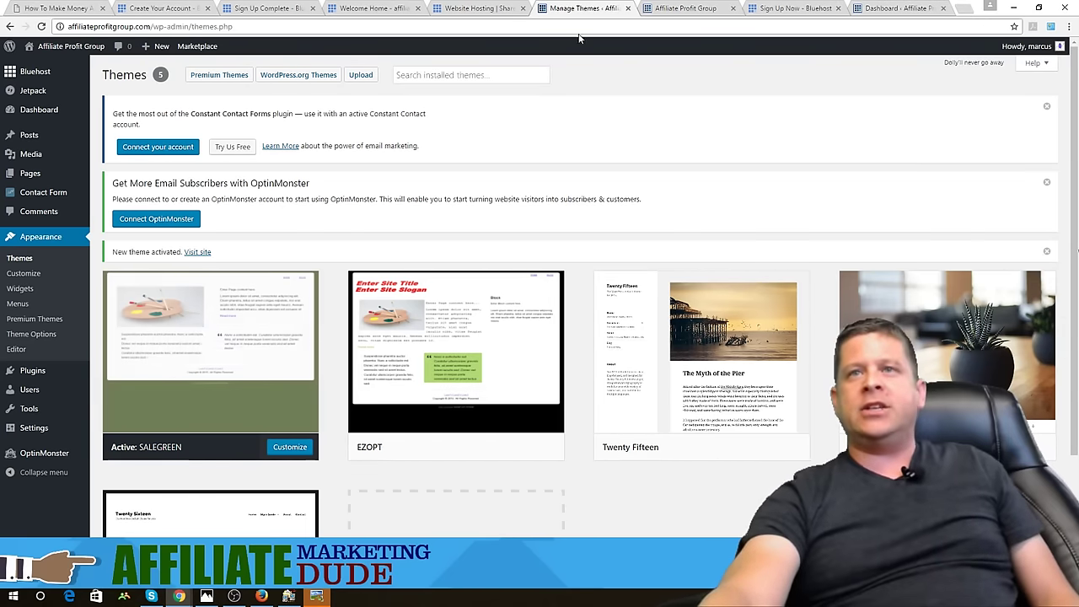
{"action": "left_click", "coordinate": [713, 9]}
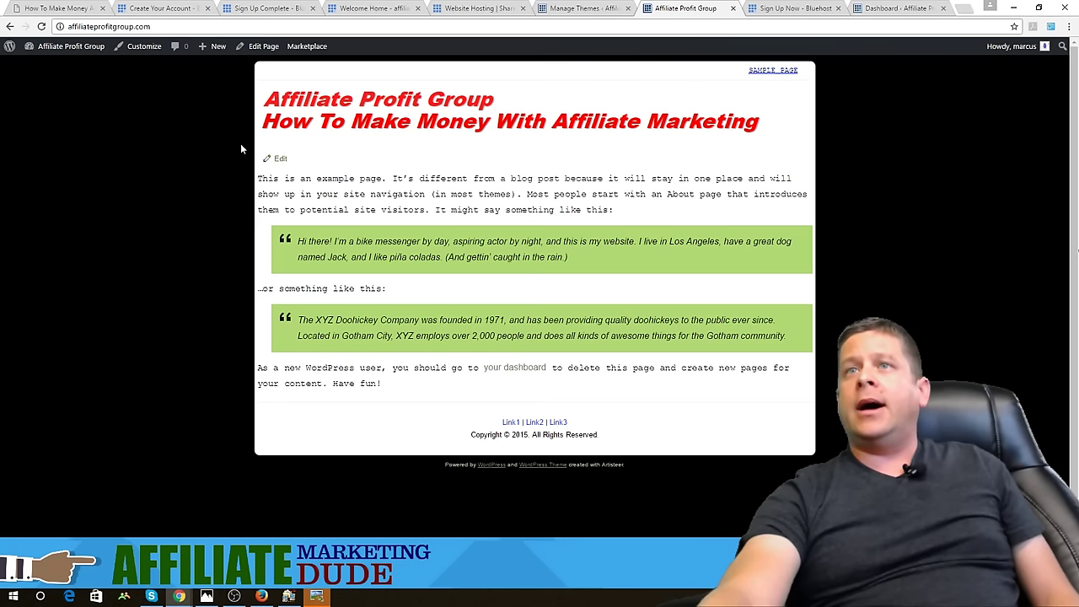
{"action": "right_click", "coordinate": [131, 143]}
{"action": "left_click", "coordinate": [163, 177]}
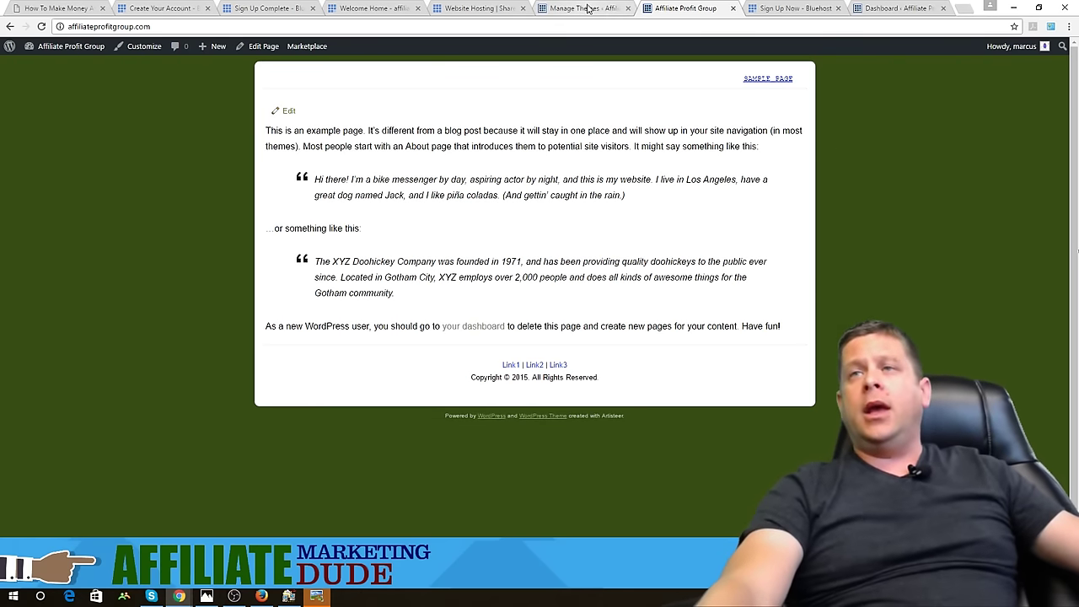
Go back to the hub site checklist and review its items from choosing a domain to structuring the home page
{"action": "key", "text": "ctrl+1"}
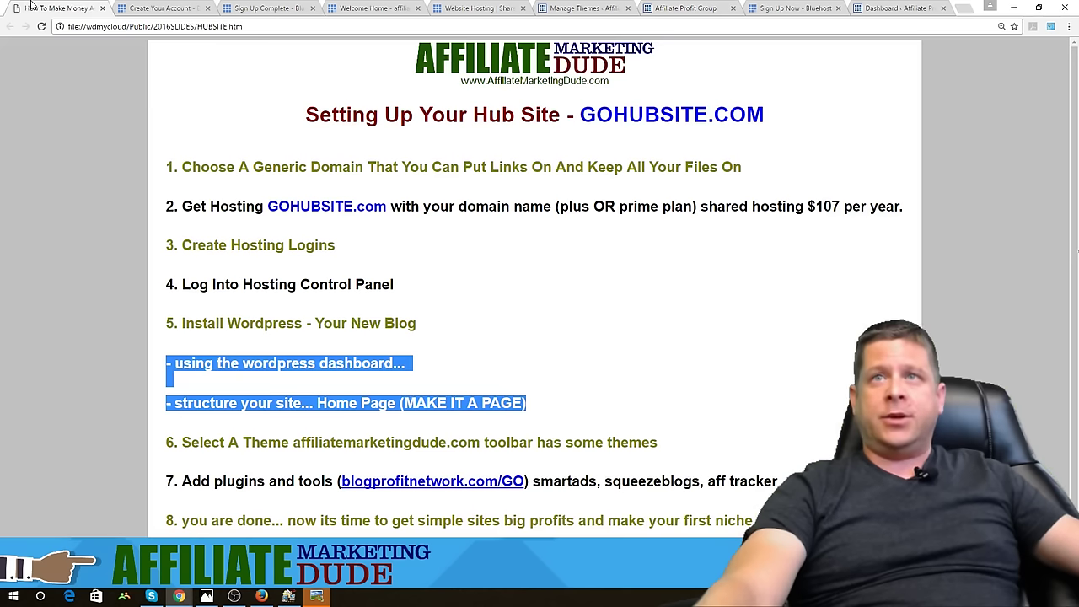
{"action": "left_click_drag", "start_coordinate": [160, 168], "coordinate": [279, 189]}
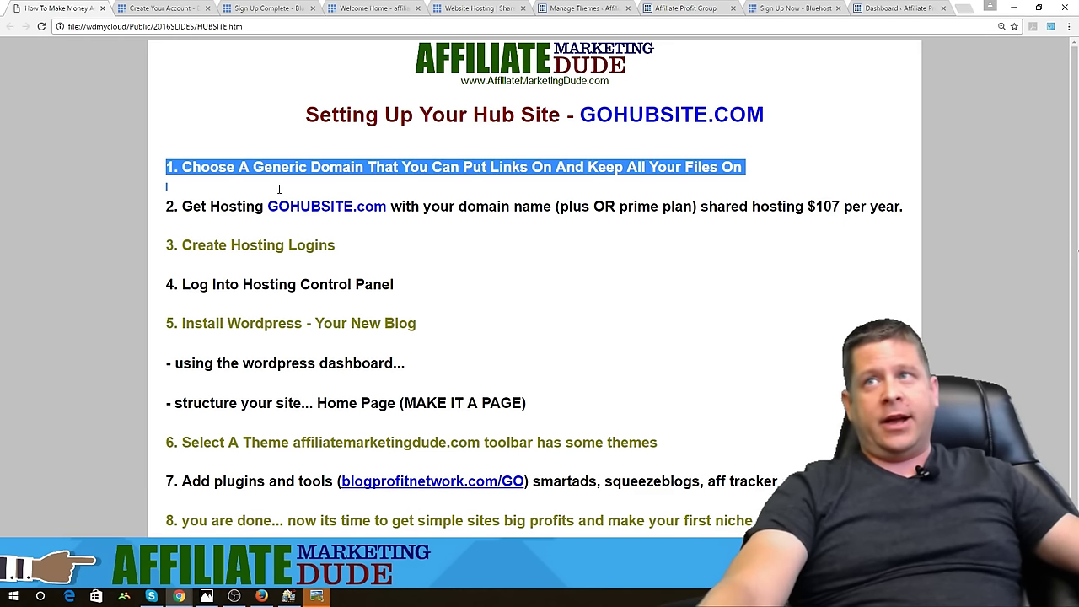
{"action": "left_click_drag", "start_coordinate": [182, 245], "coordinate": [331, 276]}
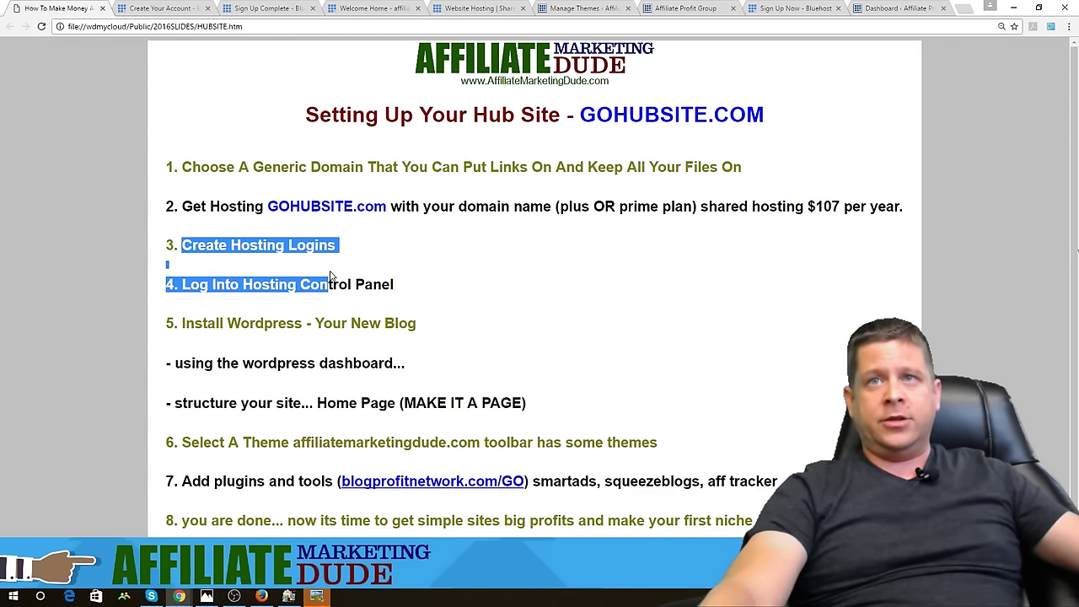
{"action": "left_click_drag", "start_coordinate": [402, 294], "coordinate": [311, 283]}
{"action": "left_click_drag", "start_coordinate": [418, 326], "coordinate": [215, 317]}
{"action": "left_click_drag", "start_coordinate": [410, 371], "coordinate": [171, 362]}
{"action": "left_click_drag", "start_coordinate": [173, 404], "coordinate": [302, 407]}
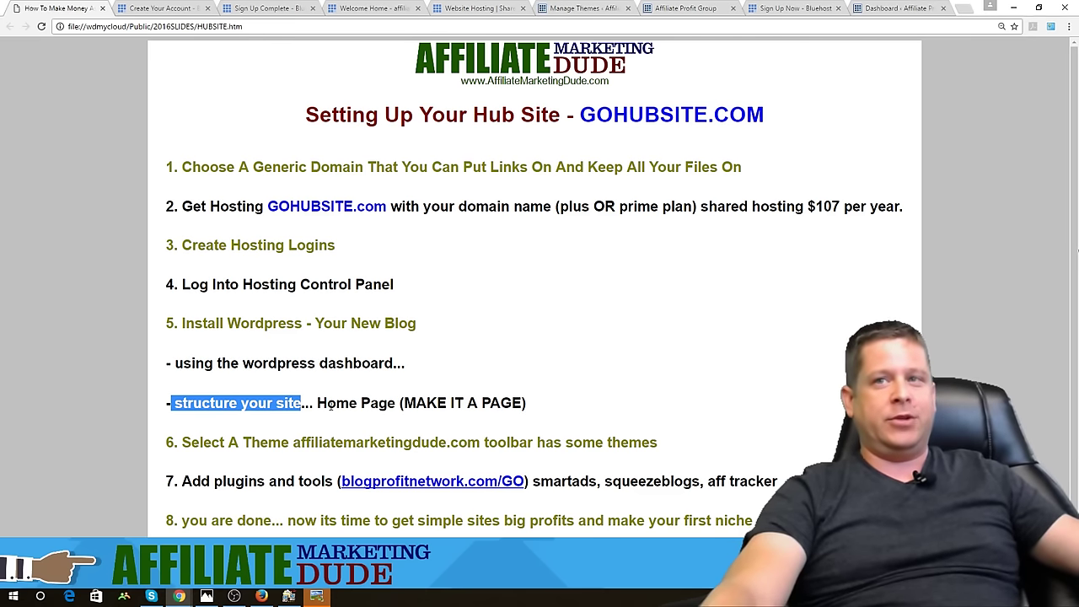
{"action": "left_click_drag", "start_coordinate": [318, 402], "coordinate": [529, 410]}
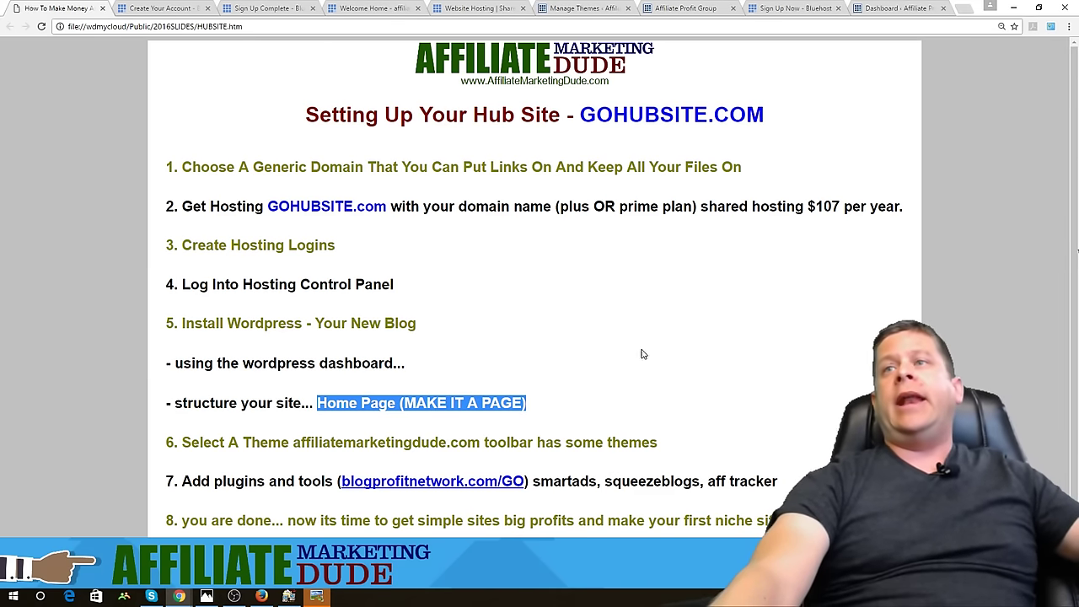
Open blogprofitnetwork.com in a new browser tab
{"action": "left_click", "coordinate": [675, 11]}
{"action": "left_click", "coordinate": [582, 8]}
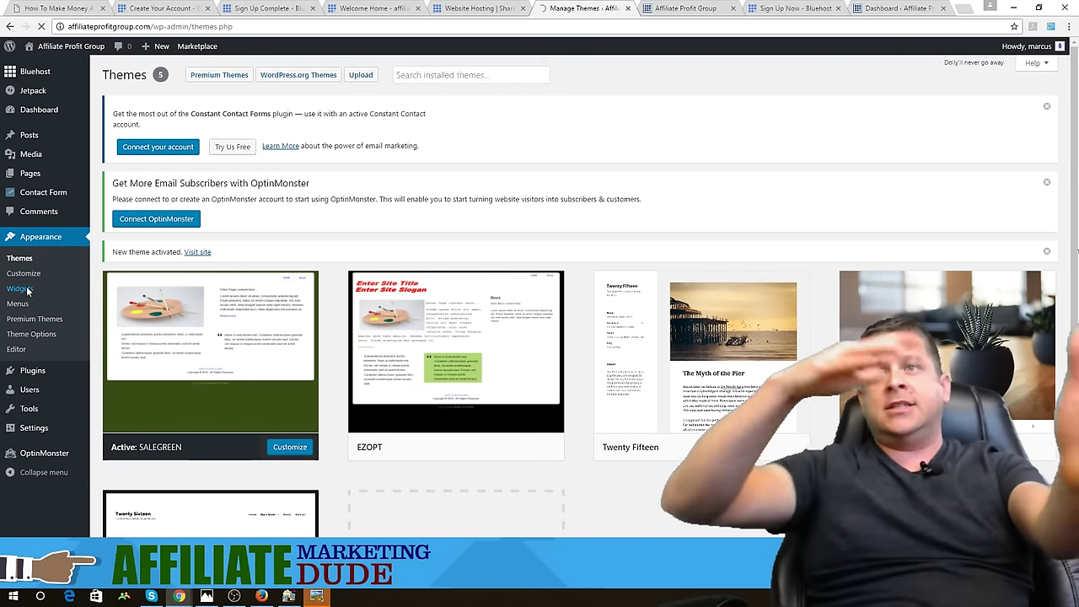
{"action": "left_click", "coordinate": [965, 10]}
{"action": "type", "text": "blog"}
{"action": "key", "text": "Right"}
{"action": "key", "text": "BackSpace"}
{"action": "key", "text": "BackSpace"}
{"action": "key", "text": "BackSpace"}
{"action": "key", "text": "BackSpace"}
{"action": "key", "text": "BackSpace"}
{"action": "key", "text": "BackSpace"}
{"action": "key", "text": "BackSpace"}
{"action": "key", "text": "BackSpace"}
{"action": "key", "text": "BackSpace"}
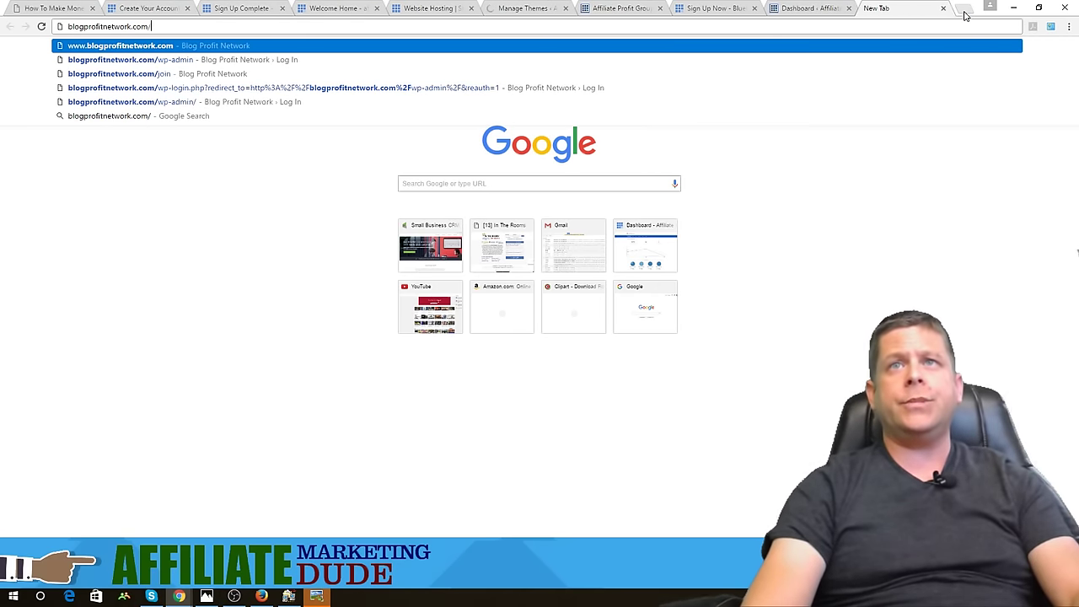
{"action": "key", "text": "Return"}
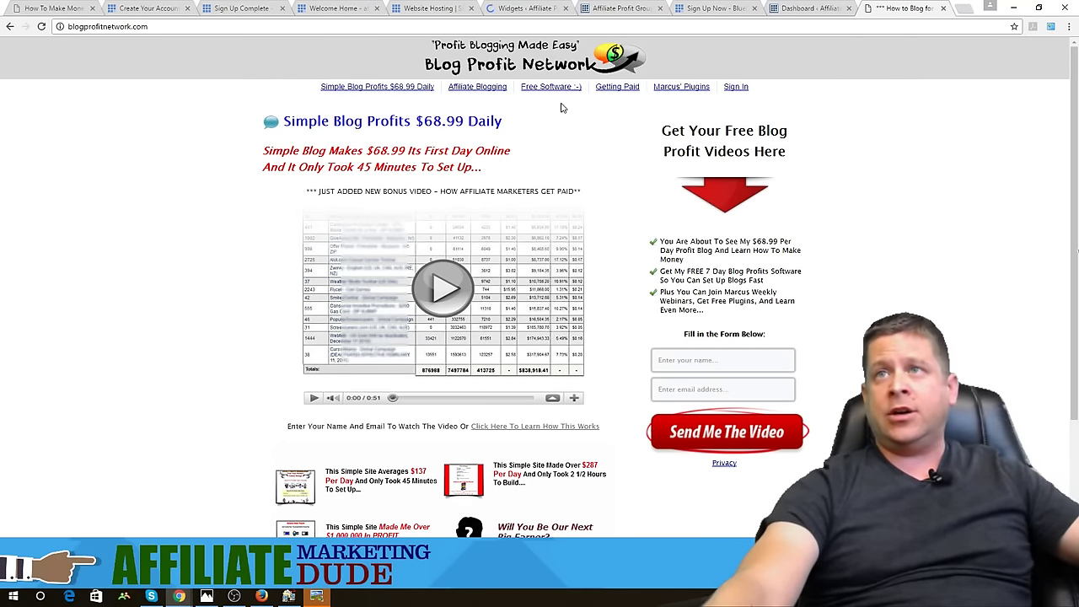
Look at the Marcus' Plugins, Getting Paid and Affiliate Blogging pages of the Blog Profit Network site
{"action": "left_click", "coordinate": [696, 90]}
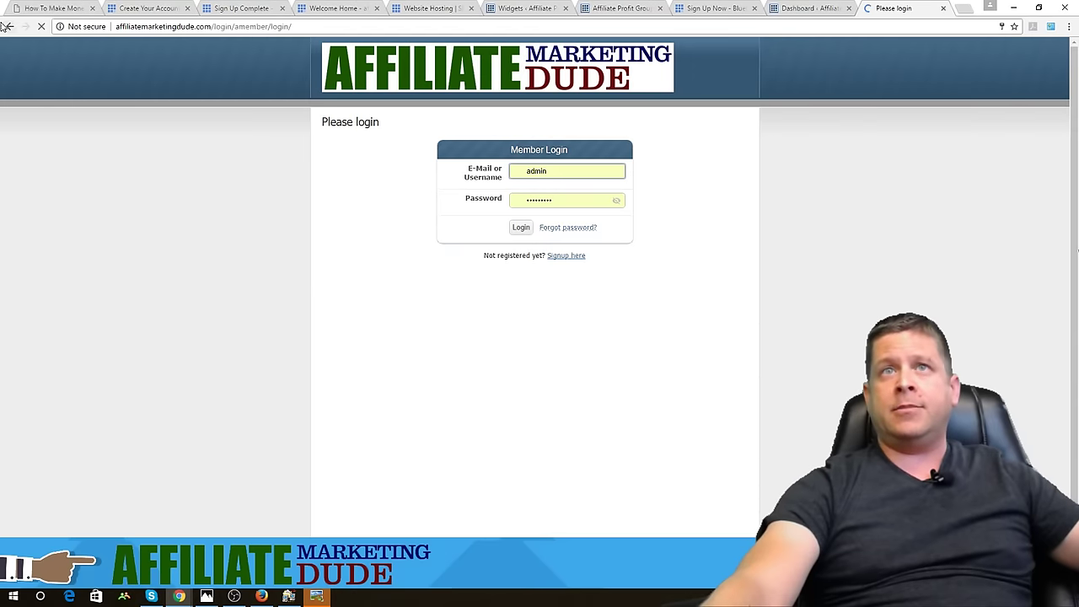
{"action": "left_click", "coordinate": [8, 26]}
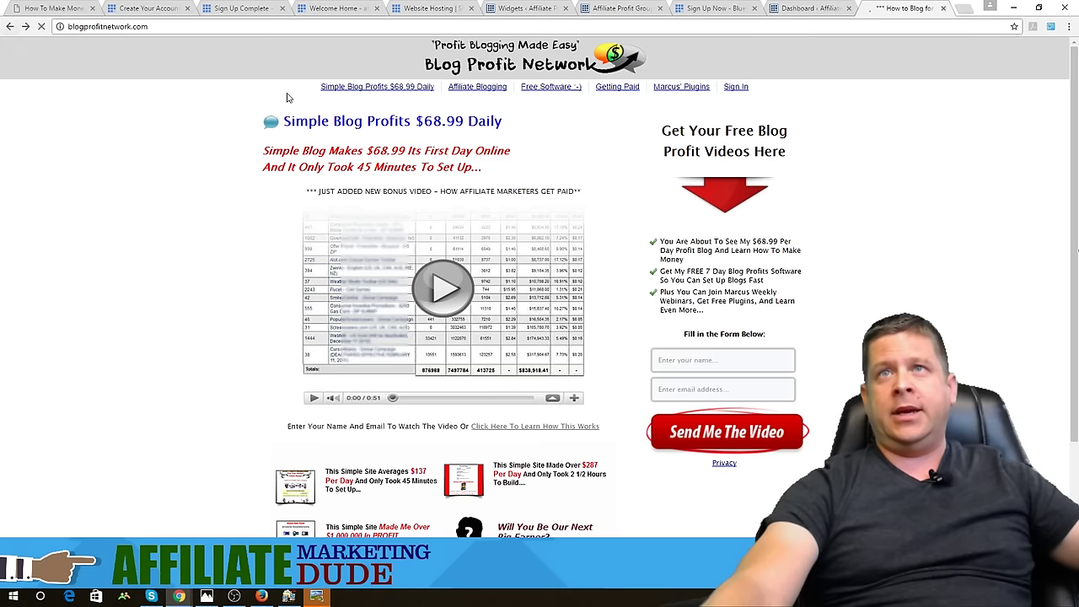
{"action": "left_click", "coordinate": [617, 87]}
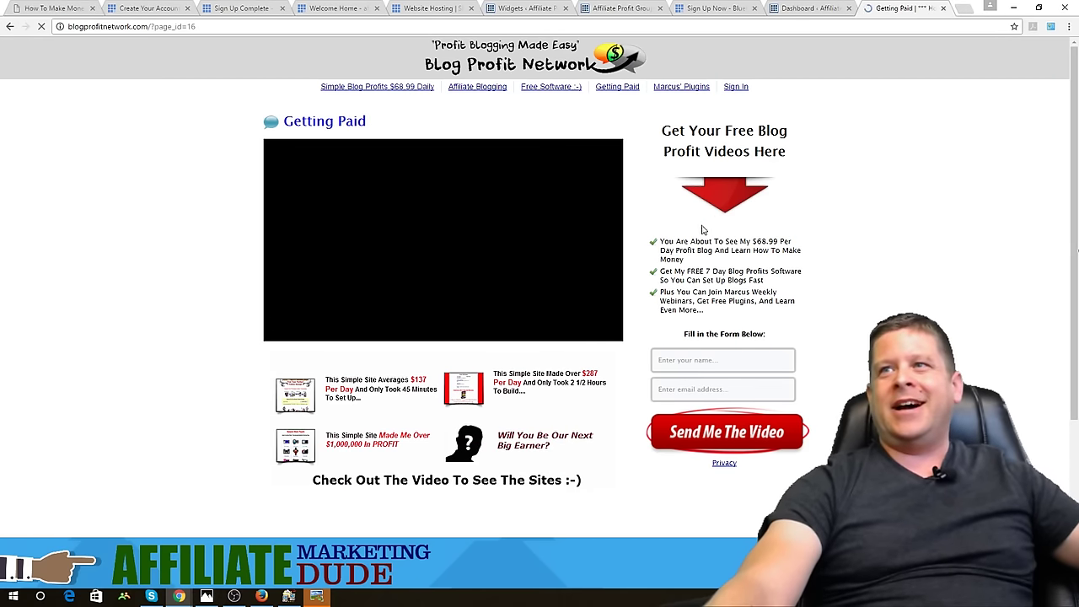
{"action": "left_click", "coordinate": [477, 89]}
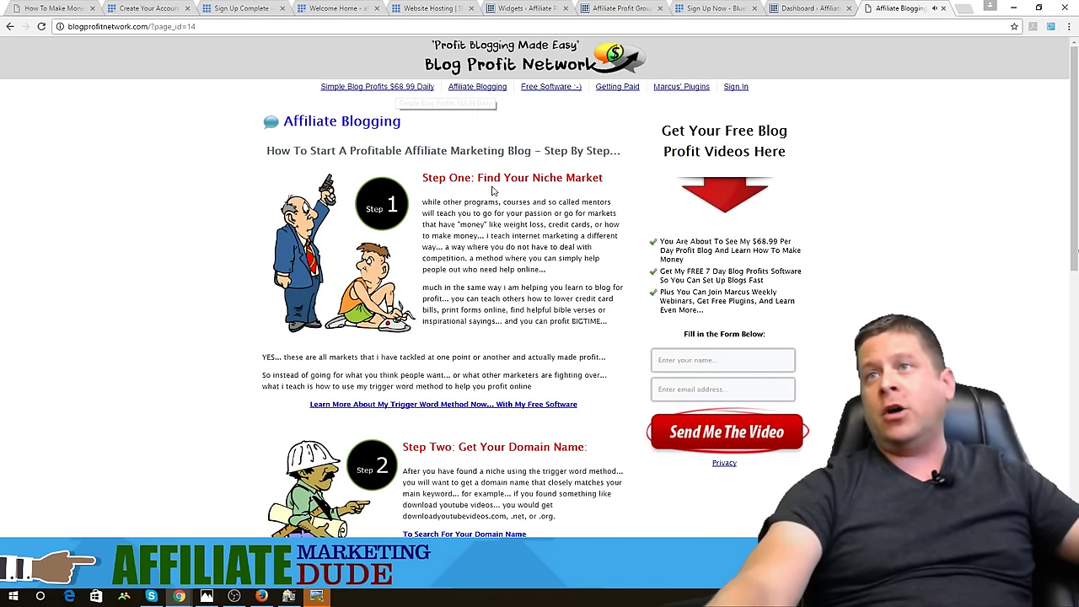
{"action": "scroll", "coordinate": [498, 236], "scroll_direction": "down", "scroll_amount": 10}
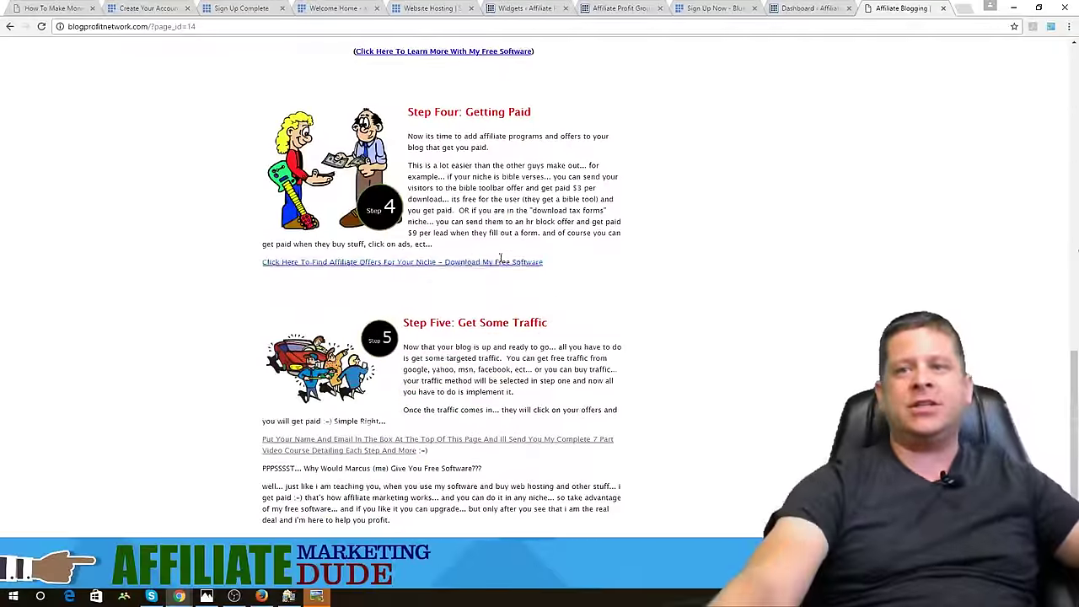
{"action": "scroll", "coordinate": [501, 263], "scroll_direction": "up", "scroll_amount": 12}
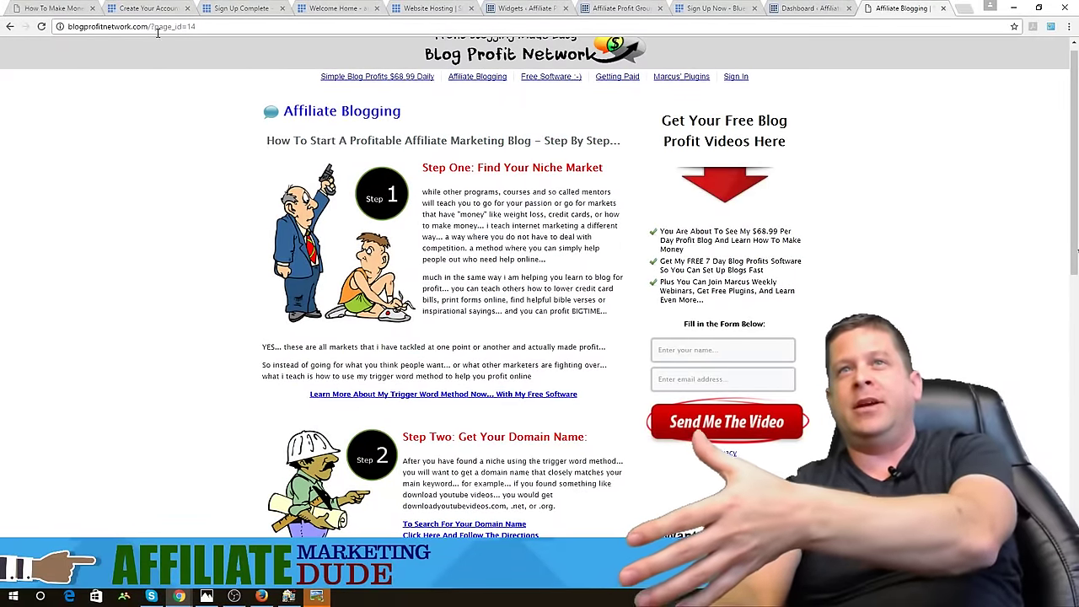
{"action": "left_click_drag", "start_coordinate": [155, 27], "coordinate": [233, 41]}
{"action": "key", "text": "BackSpace"}
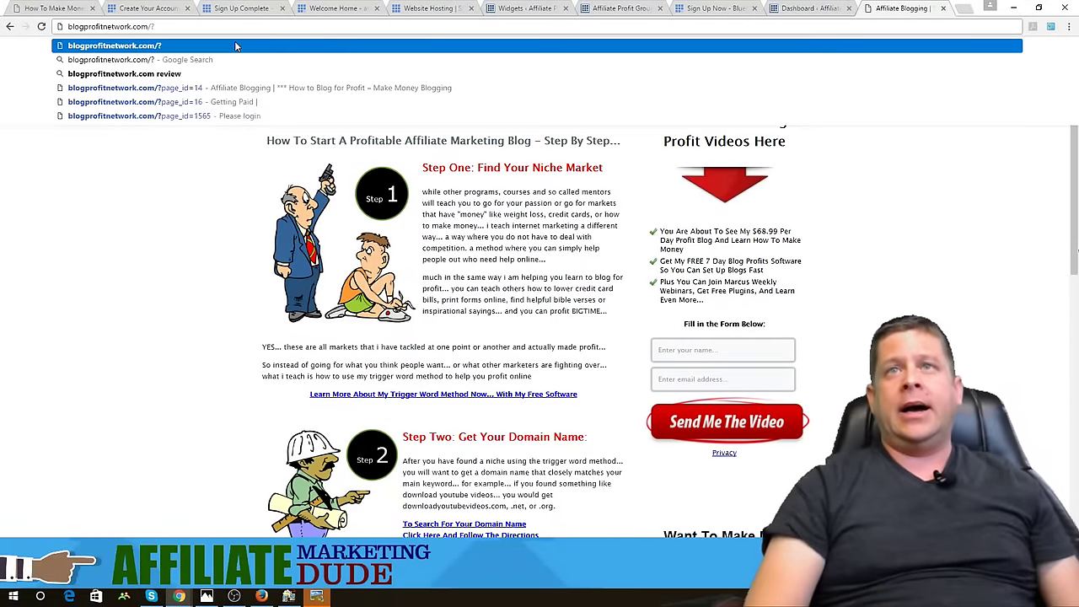
{"action": "key", "text": "Down"}
{"action": "key", "text": "Down"}
{"action": "key", "text": "Down"}
{"action": "key", "text": "Down"}
{"action": "key", "text": "Down"}
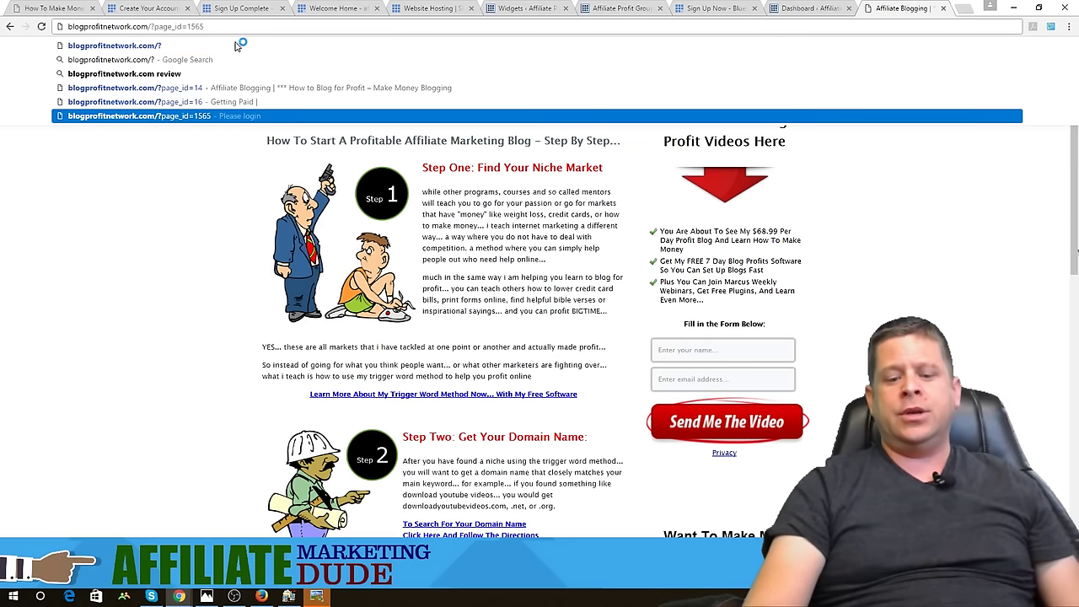
{"action": "key", "text": "Up"}
{"action": "key", "text": "Up"}
{"action": "key", "text": "Up"}
{"action": "key", "text": "Up"}
{"action": "key", "text": "Up"}
{"action": "left_click", "coordinate": [148, 230]}
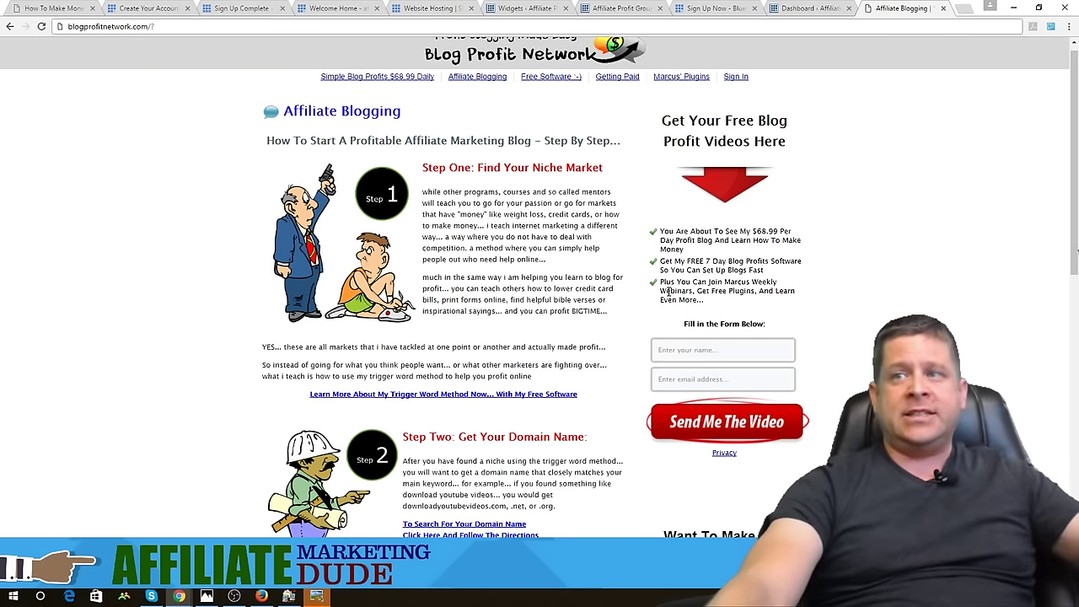
Read through the step-by-step affiliate blogging guide, from finding a niche market to getting traffic
{"action": "scroll", "coordinate": [671, 294], "scroll_direction": "up", "scroll_amount": 1}
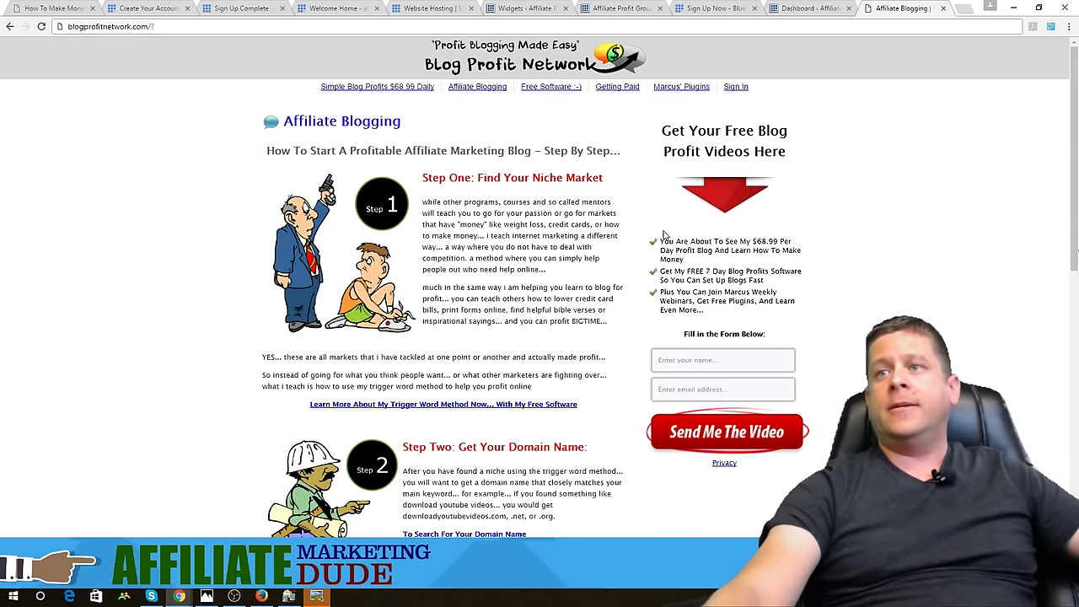
{"action": "scroll", "coordinate": [572, 99], "scroll_direction": "down", "scroll_amount": 8}
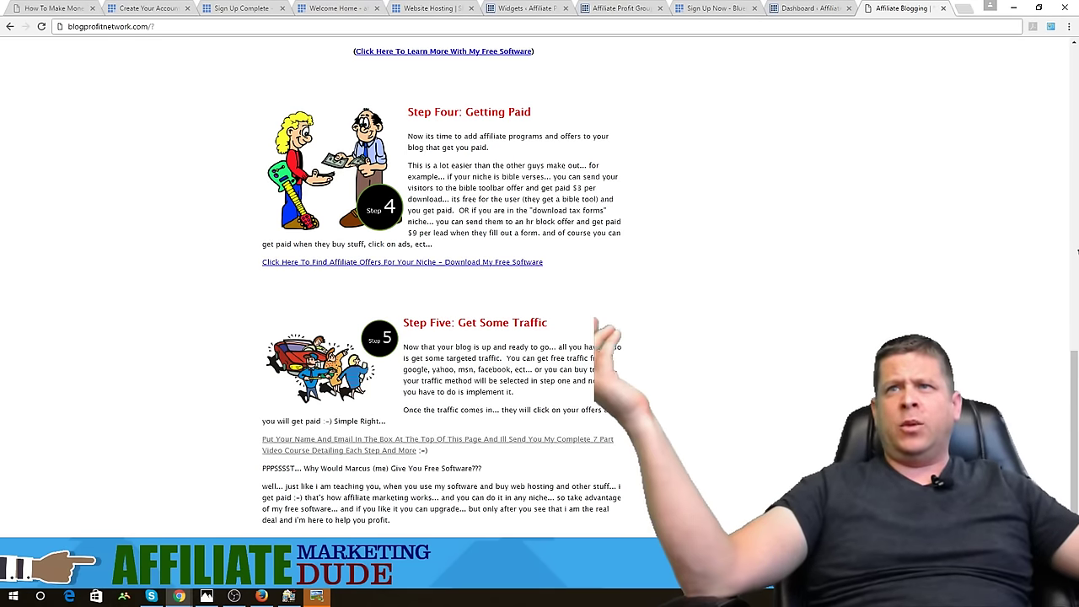
{"action": "scroll", "coordinate": [540, 287], "scroll_direction": "up", "scroll_amount": 8}
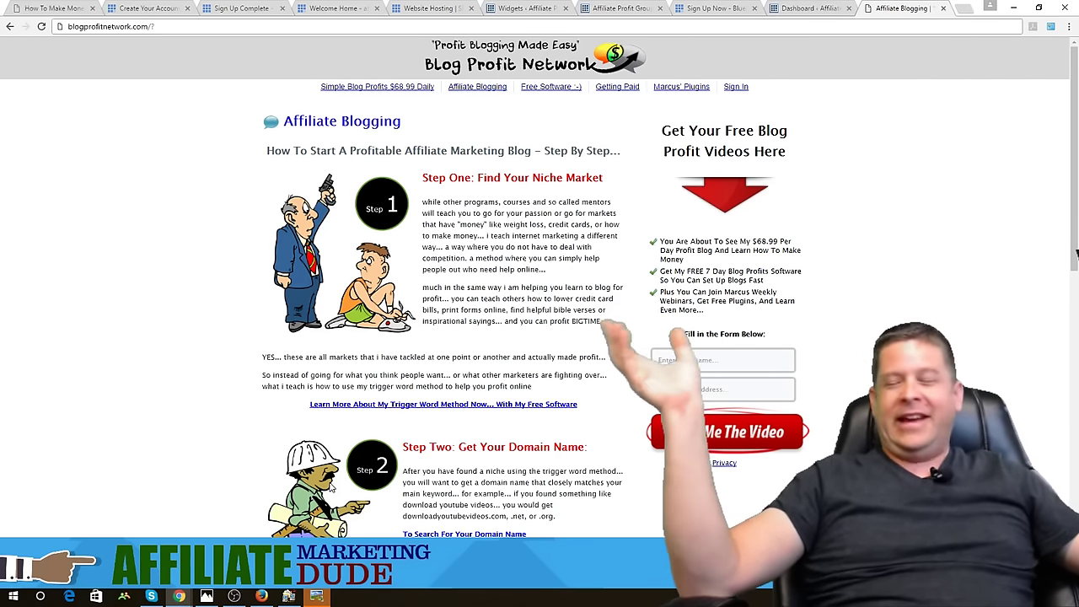
{"action": "scroll", "coordinate": [805, 342], "scroll_direction": "down", "scroll_amount": 4}
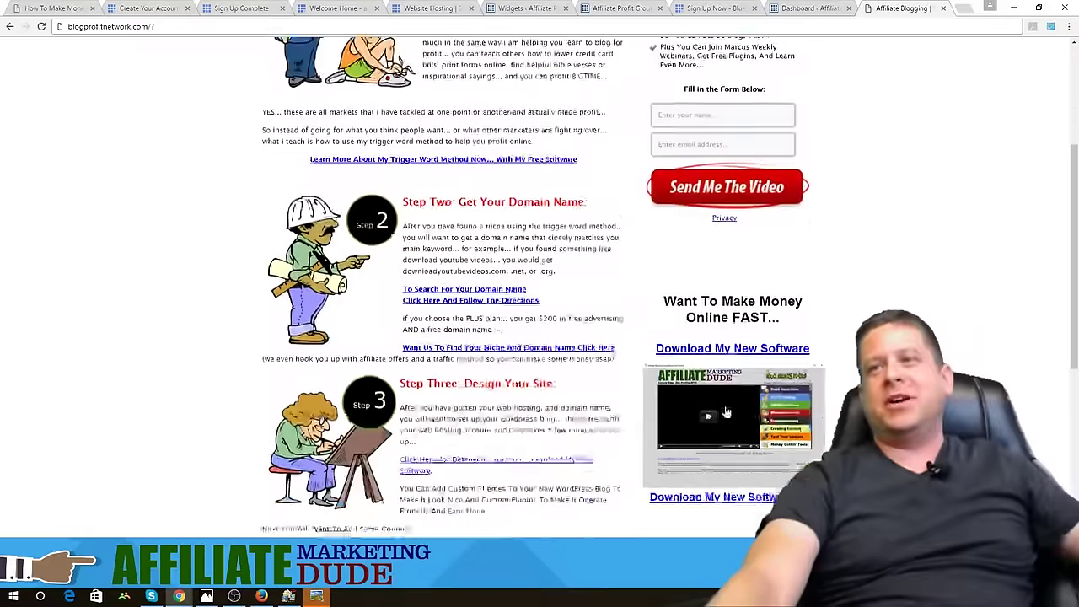
{"action": "scroll", "coordinate": [806, 342], "scroll_direction": "up", "scroll_amount": 4}
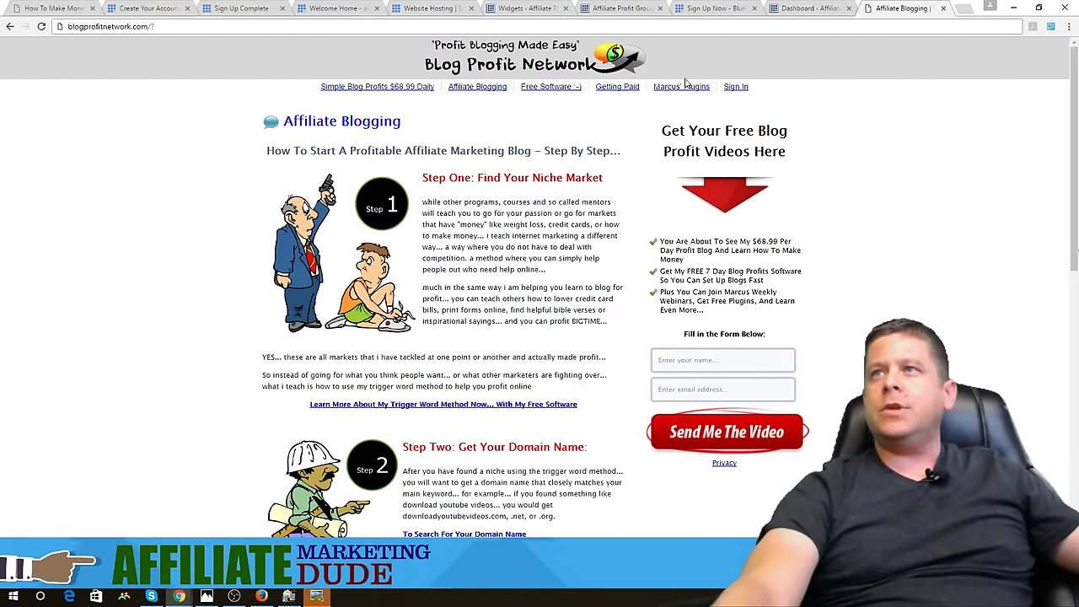
Return to the WordPress site's admin, then upload, install and activate the squeezeblogspro.zip plugin
{"action": "left_click", "coordinate": [808, 8]}
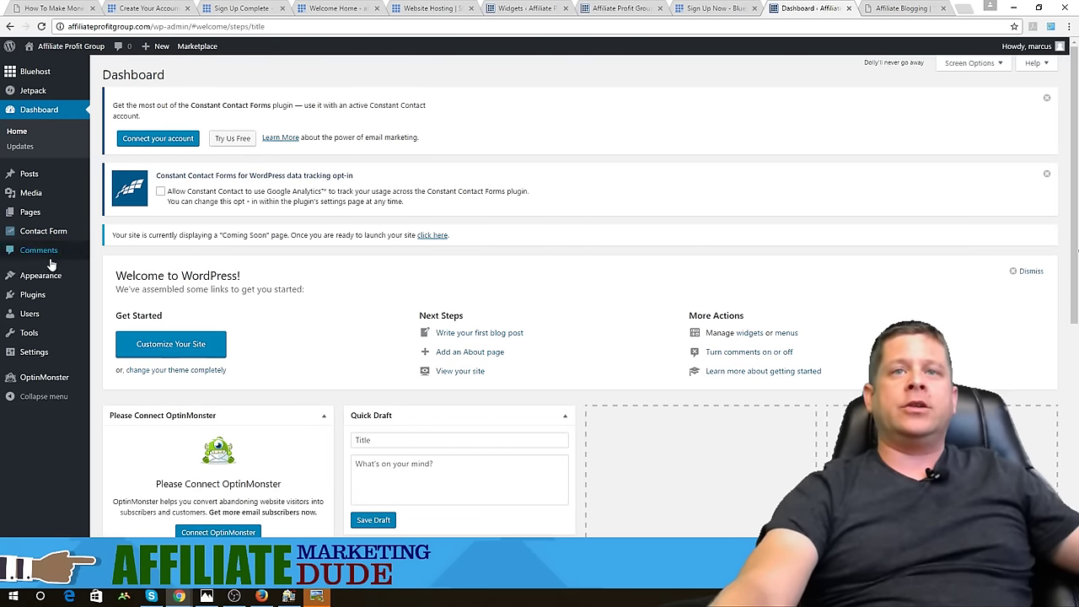
{"action": "mouse_move", "coordinate": [38, 306]}
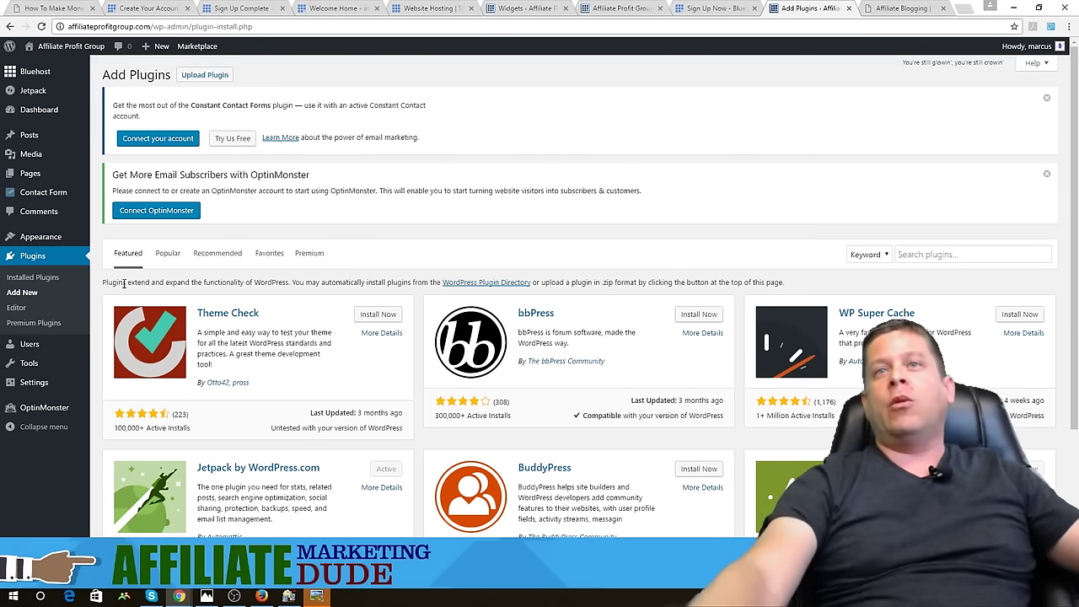
{"action": "left_click", "coordinate": [205, 76]}
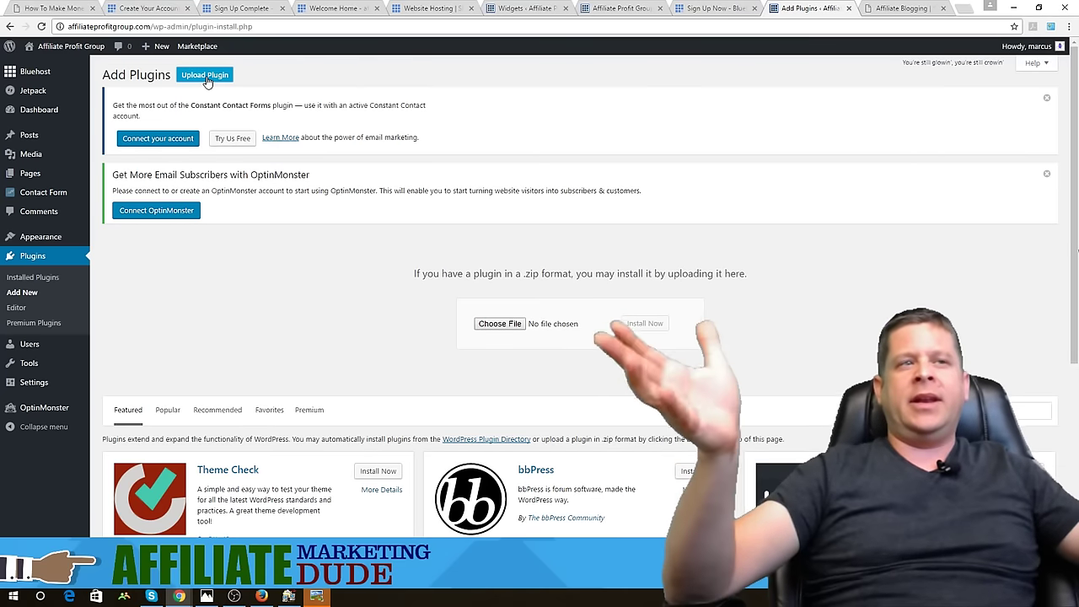
{"action": "left_click", "coordinate": [501, 325]}
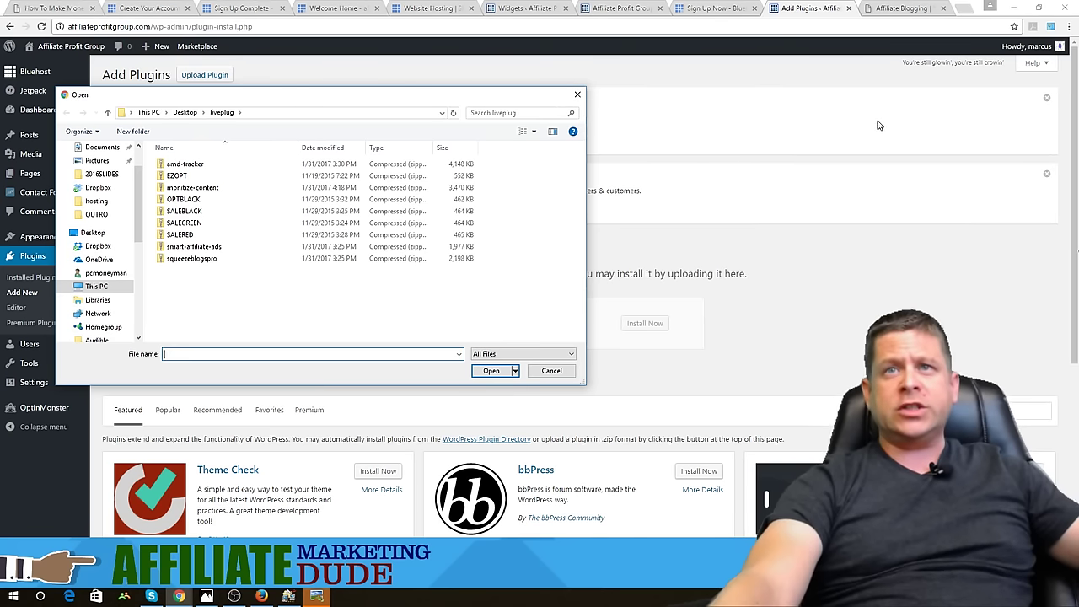
{"action": "double_click", "coordinate": [192, 259]}
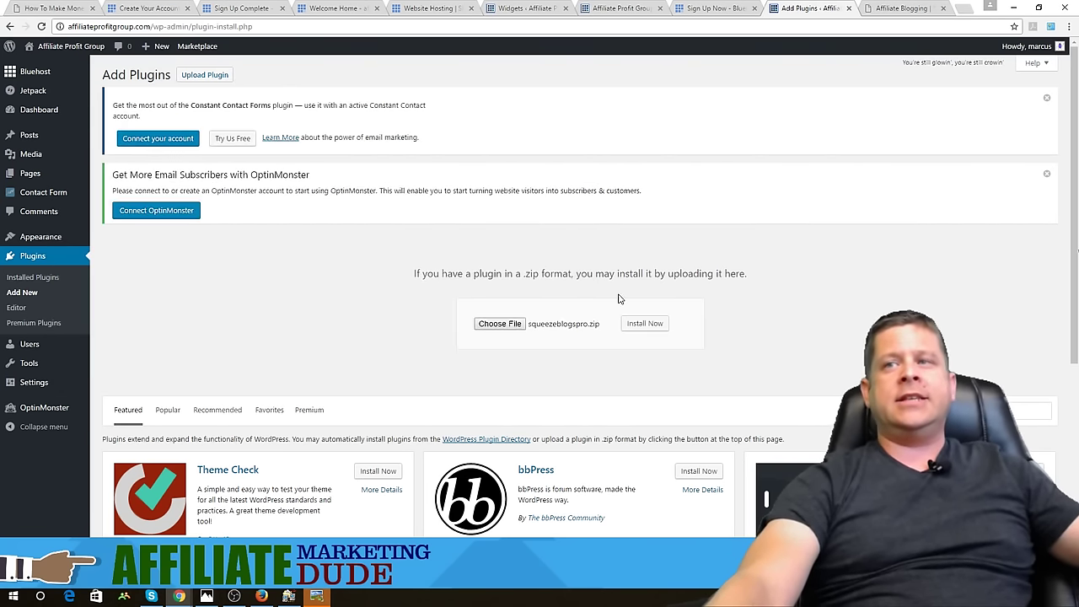
{"action": "left_click", "coordinate": [654, 325]}
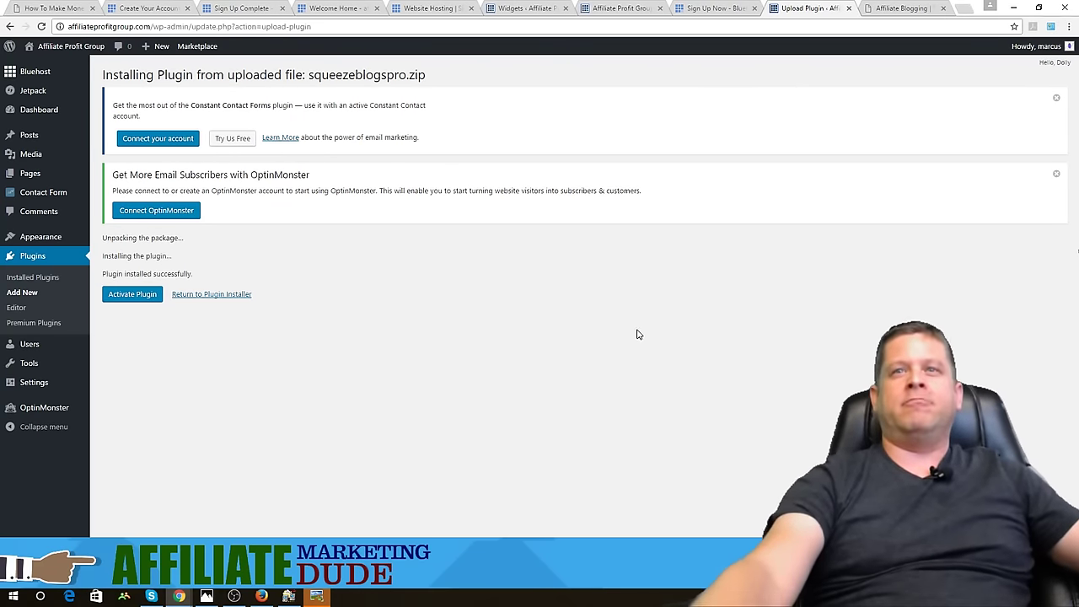
{"action": "left_click", "coordinate": [133, 295]}
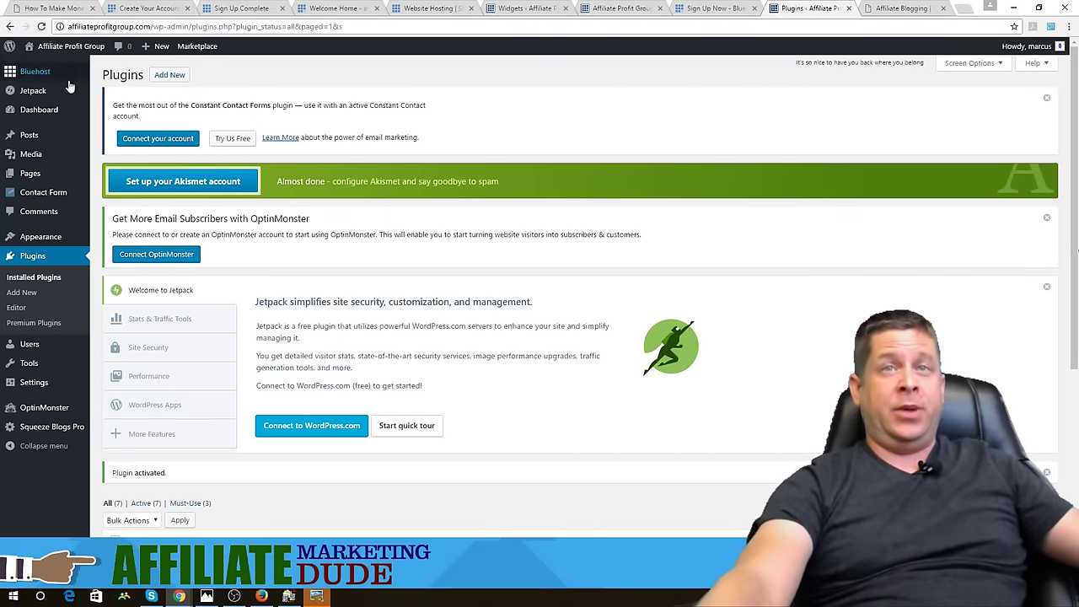
Open the Squeeze Blogs Pro plugin's settings and look over its introduction
{"action": "mouse_move", "coordinate": [70, 87]}
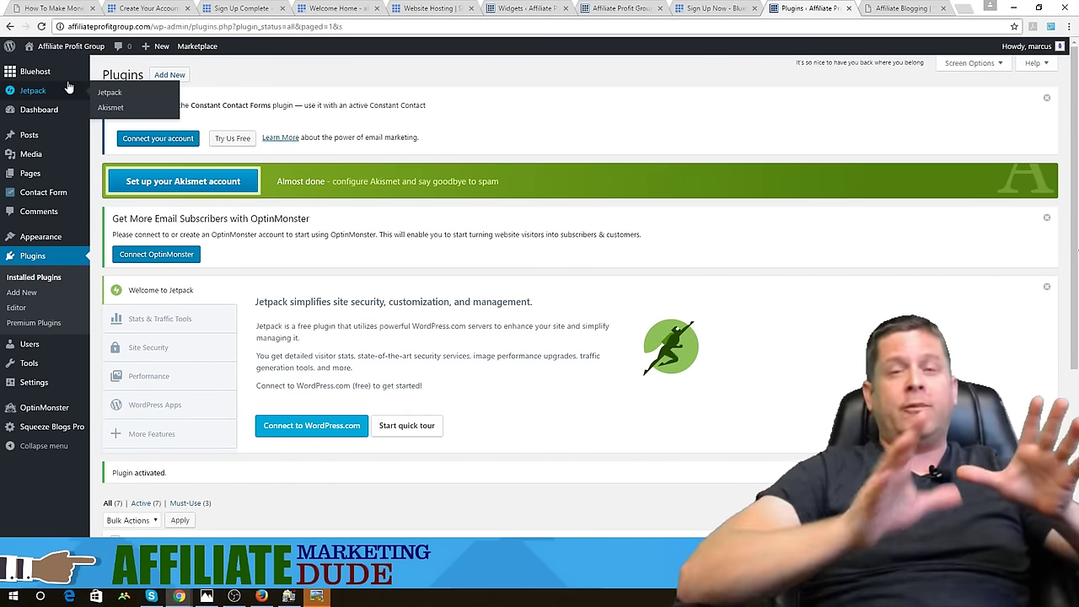
{"action": "left_click", "coordinate": [35, 431]}
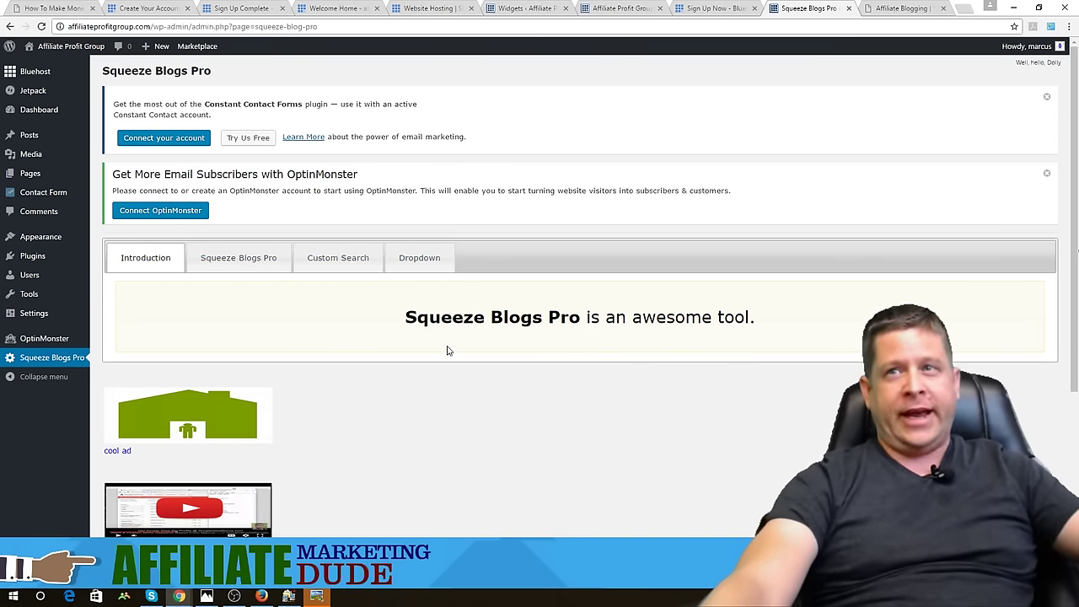
{"action": "scroll", "coordinate": [249, 480], "scroll_direction": "down", "scroll_amount": 5}
{"action": "scroll", "coordinate": [188, 265], "scroll_direction": "up", "scroll_amount": 5}
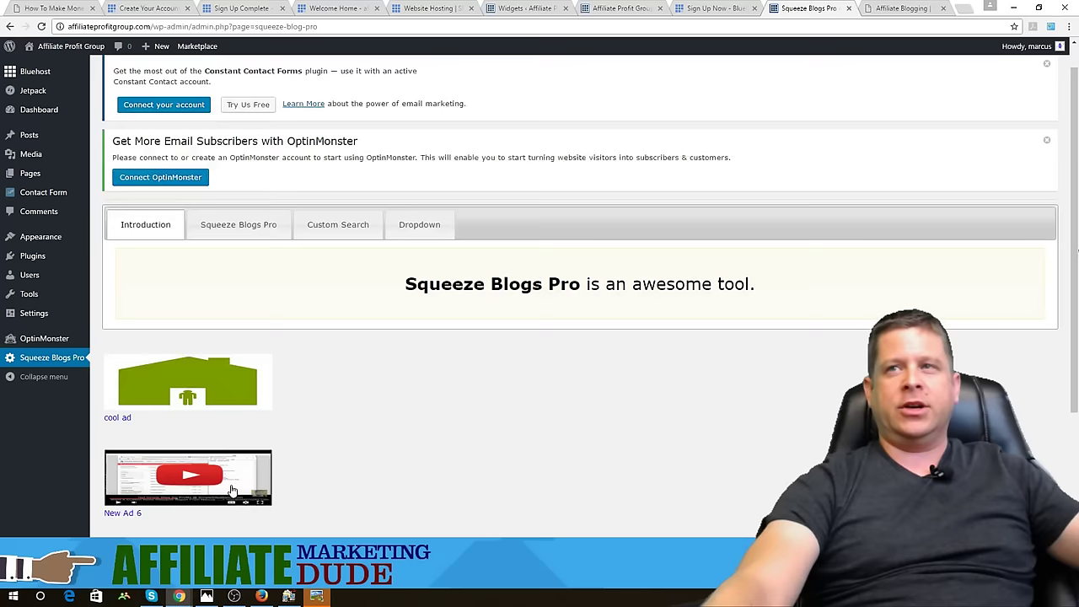
{"action": "left_click_drag", "start_coordinate": [776, 314], "coordinate": [403, 352]}
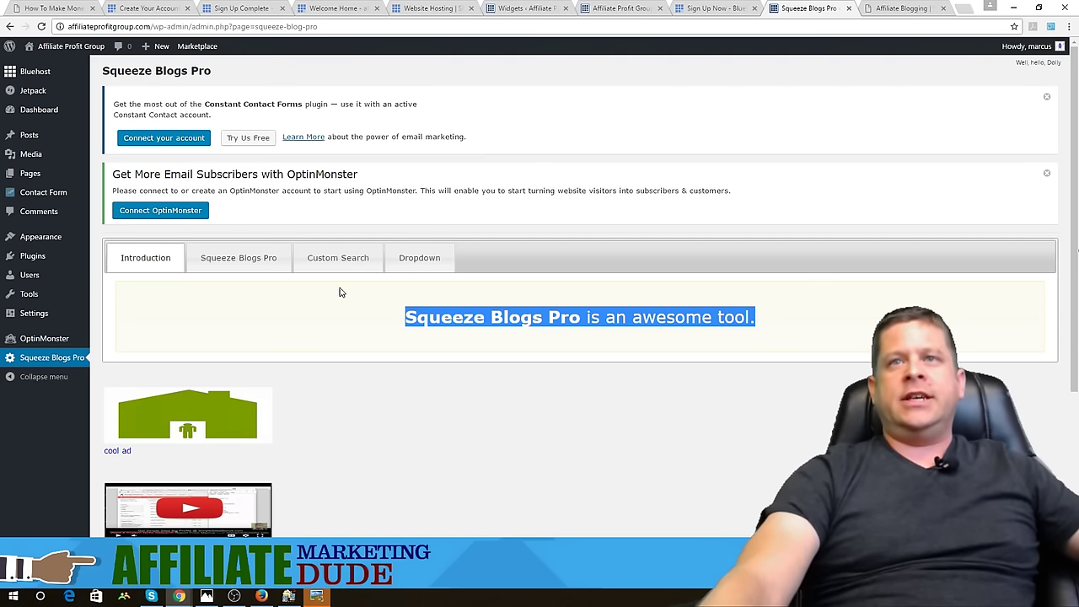
Make the Optin 1 widget visible in pages and enter the contents "Enter Your Name And Email For Some Cool Affiliate Stuff"
{"action": "left_click", "coordinate": [265, 258]}
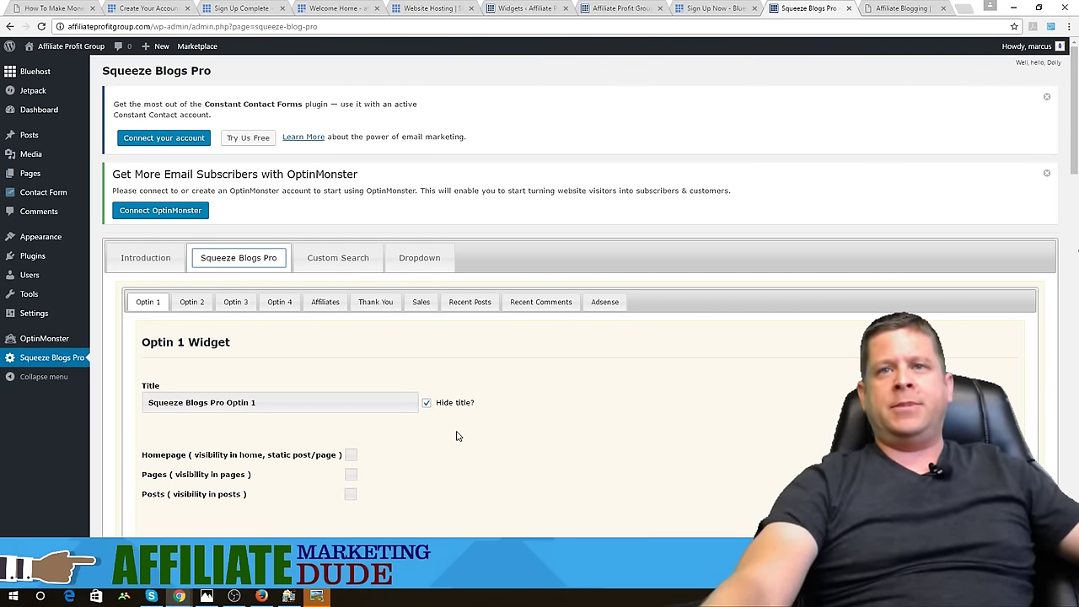
{"action": "scroll", "coordinate": [461, 437], "scroll_direction": "down", "scroll_amount": 2}
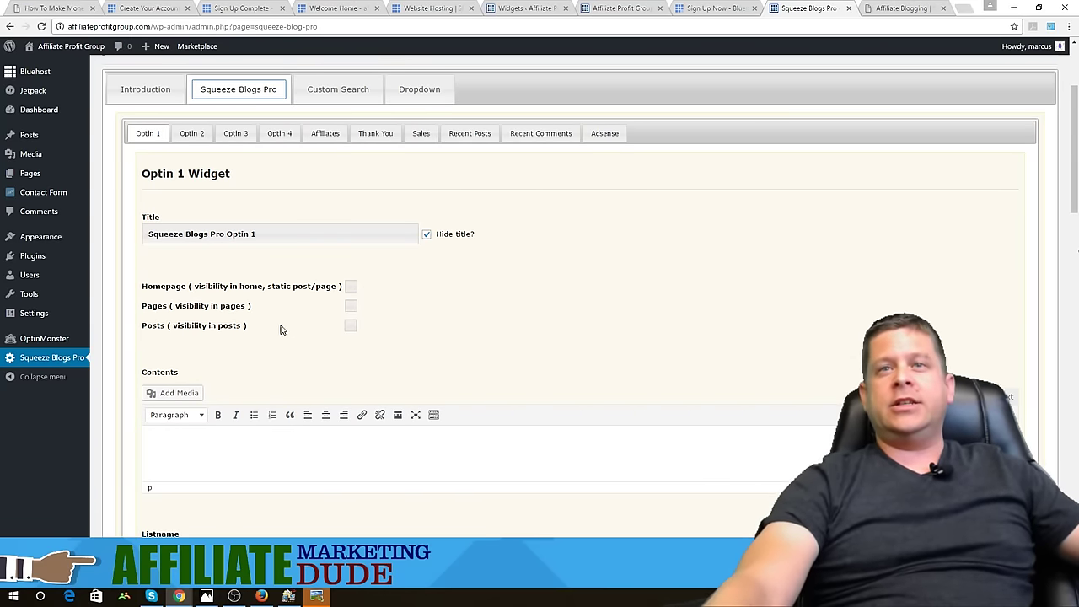
{"action": "left_click", "coordinate": [352, 307]}
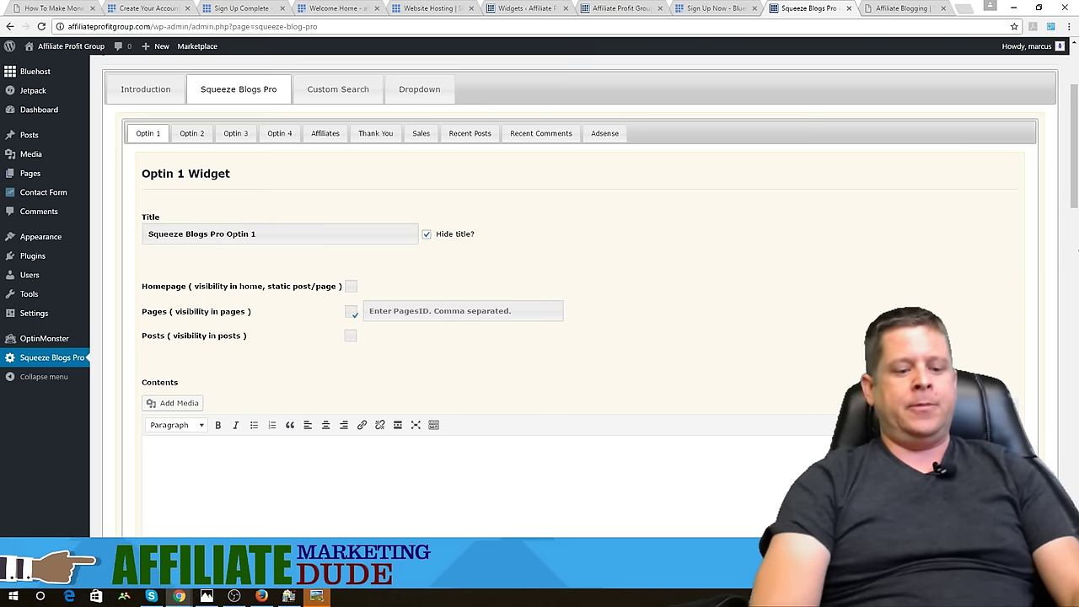
{"action": "type", "text": "Enter Your"}
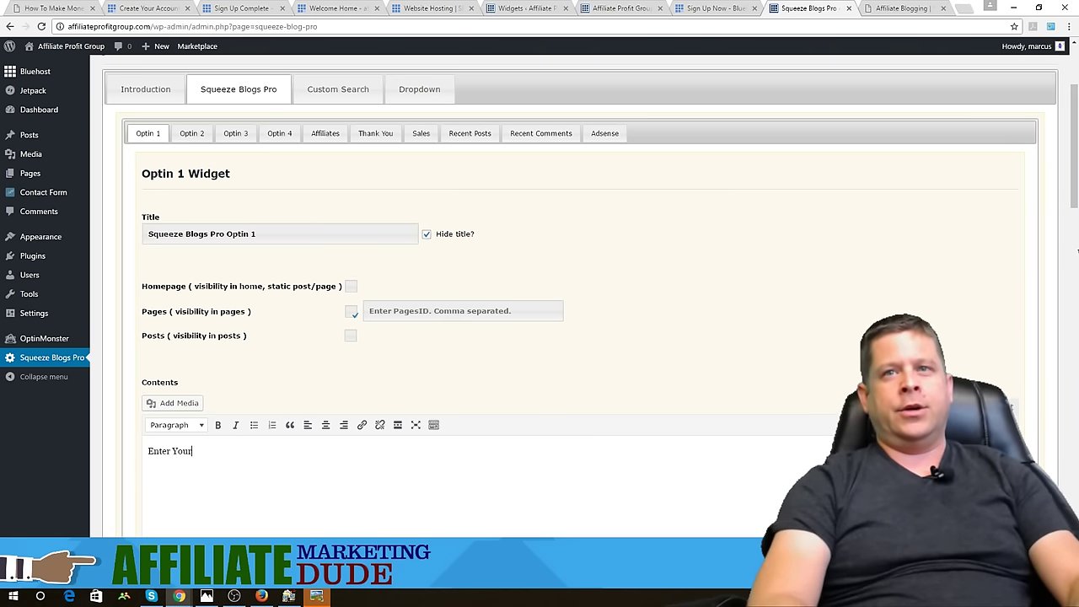
{"action": "type", "text": " Name And Email "}
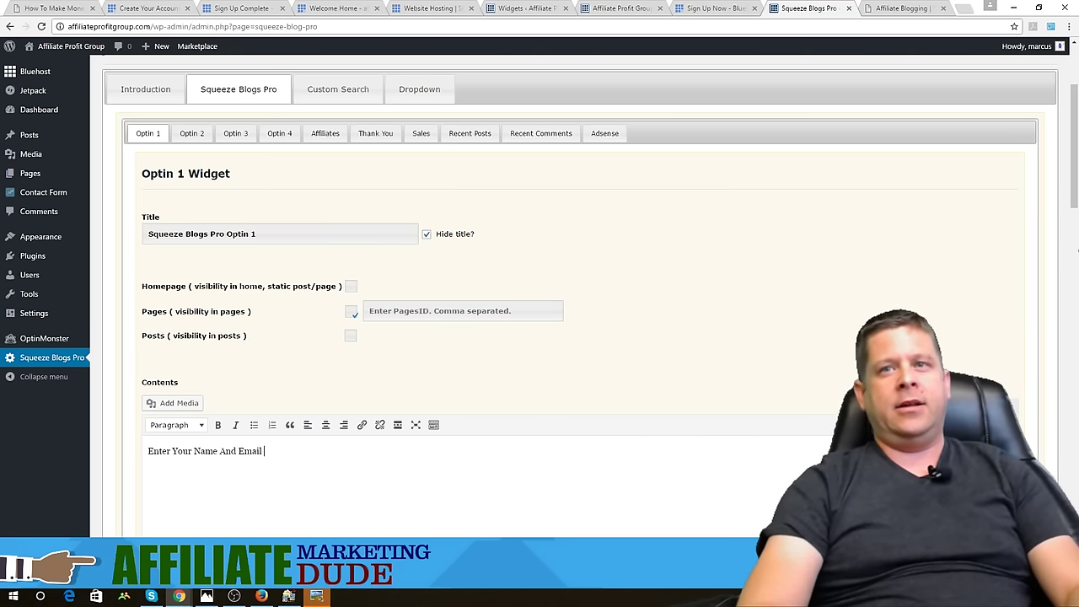
{"action": "type", "text": "For Some Coo"}
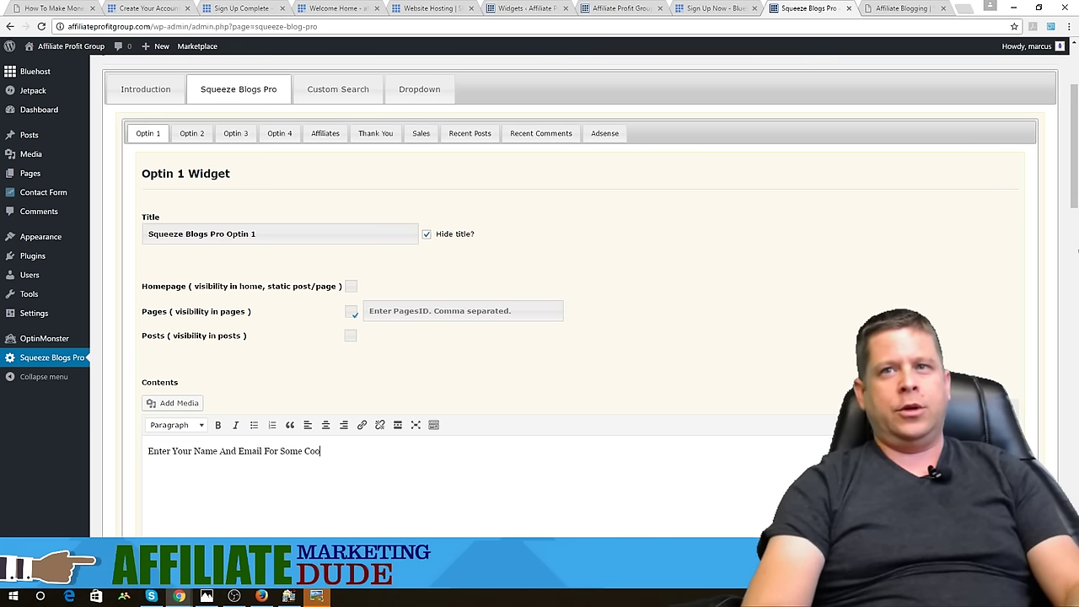
{"action": "type", "text": "l Affiliate Stuff"}
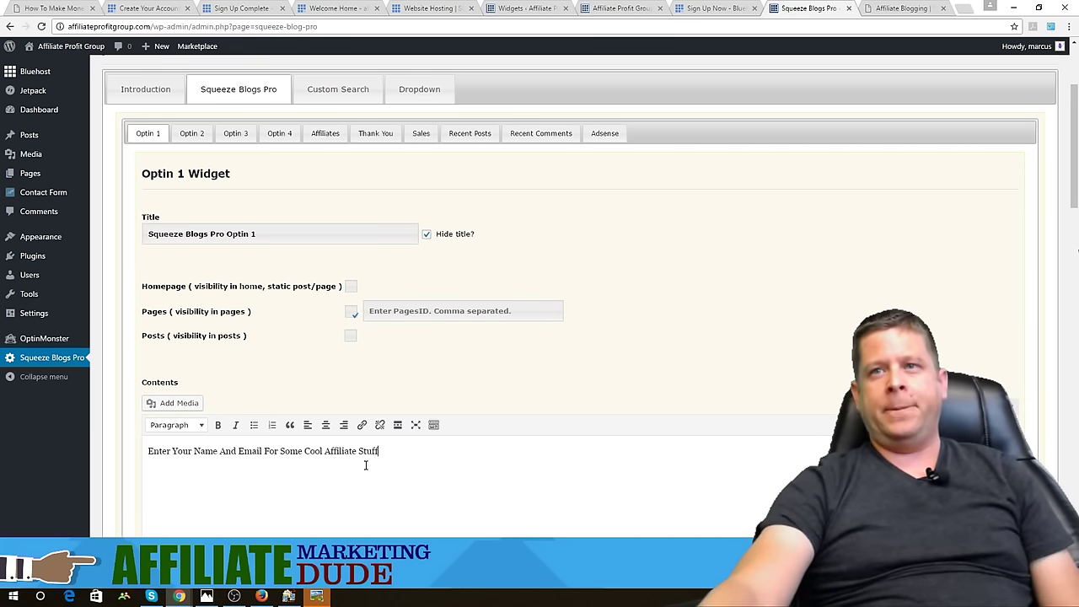
Center the opt-in headline "Enter Your Name And Email For Some Cool Affiliate Stuff" and format it as bold, red Heading 2 text
{"action": "left_click", "coordinate": [325, 424]}
{"action": "left_click_drag", "start_coordinate": [730, 444], "coordinate": [464, 451]}
{"action": "left_click", "coordinate": [218, 425]}
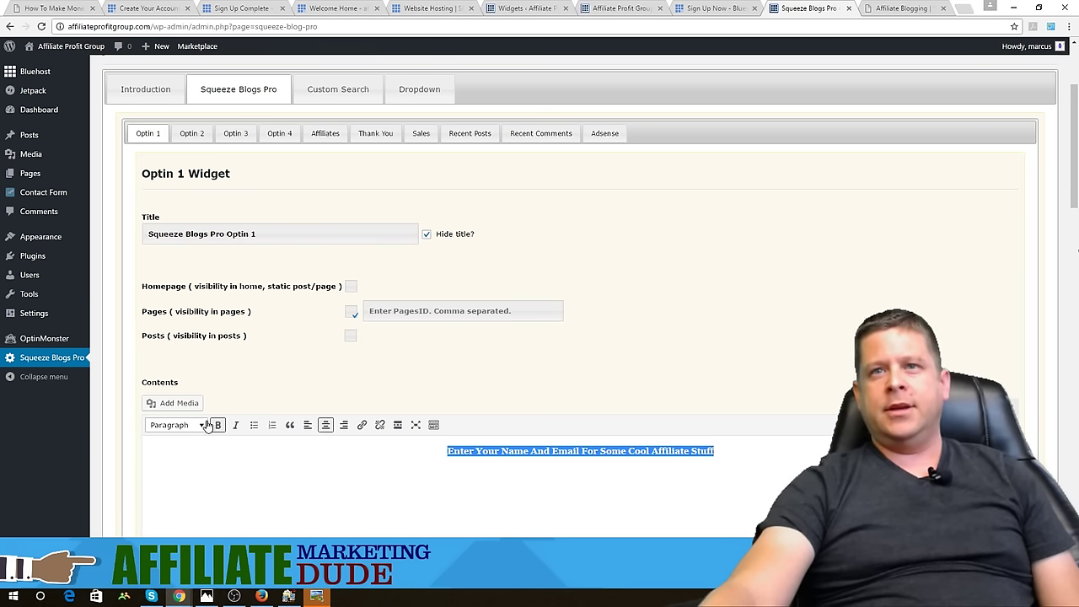
{"action": "left_click", "coordinate": [200, 425]}
{"action": "left_click", "coordinate": [190, 310]}
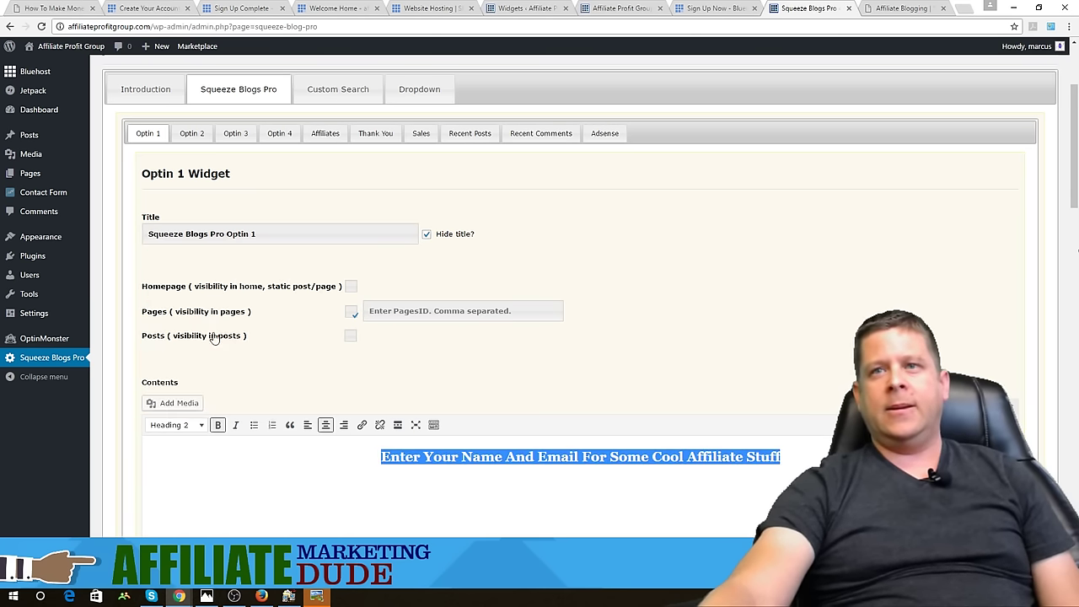
{"action": "left_click", "coordinate": [434, 425]}
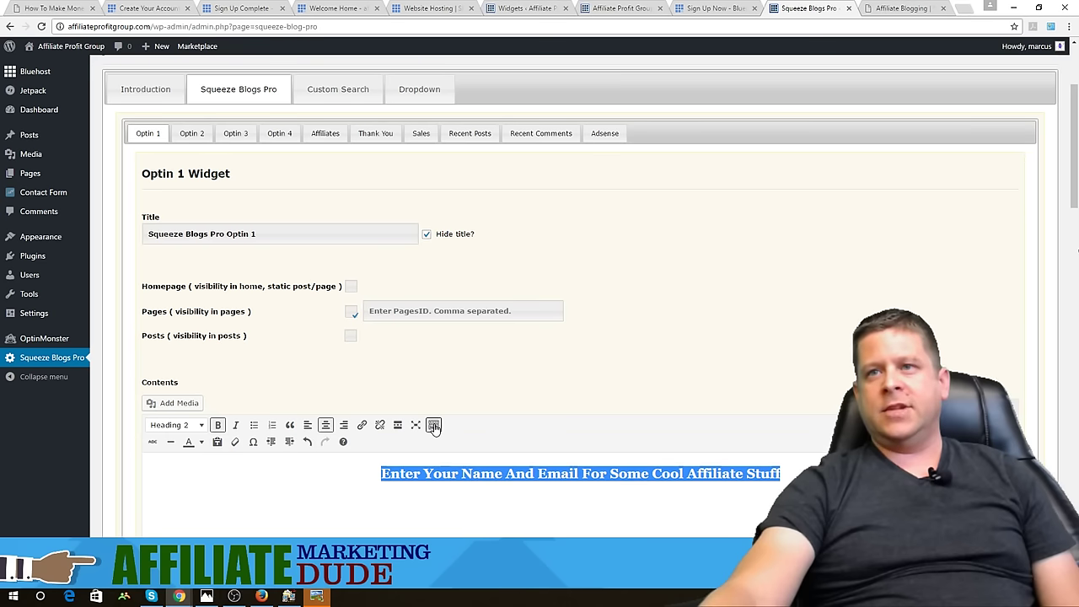
{"action": "left_click", "coordinate": [201, 442]}
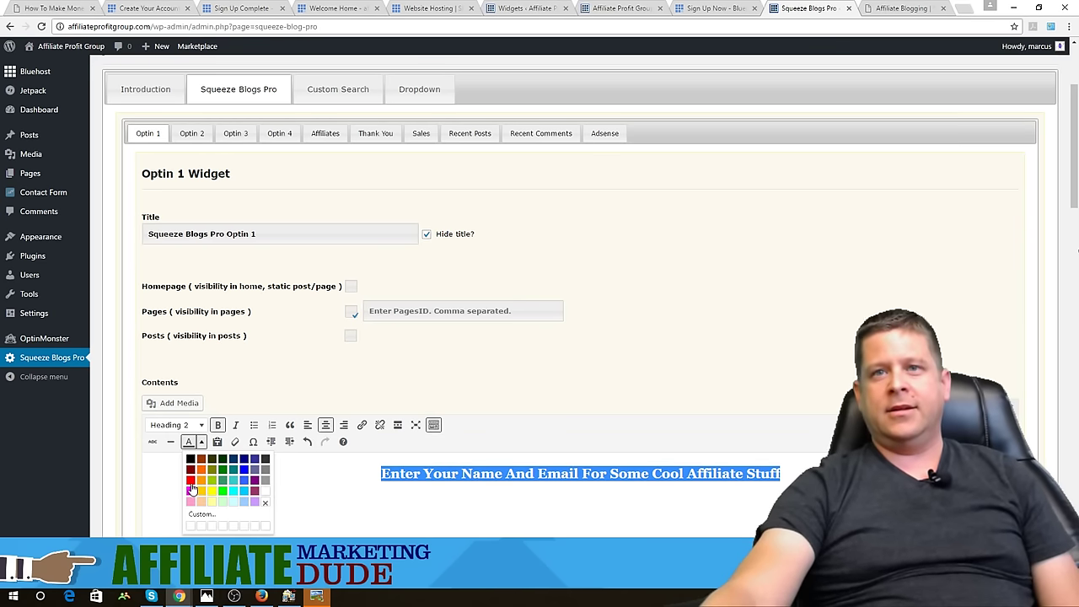
{"action": "left_click", "coordinate": [190, 481]}
Add a centered line below the headline and open the Pictures folder to choose a media file for upload
{"action": "key", "text": "Right"}
{"action": "key", "text": "Return"}
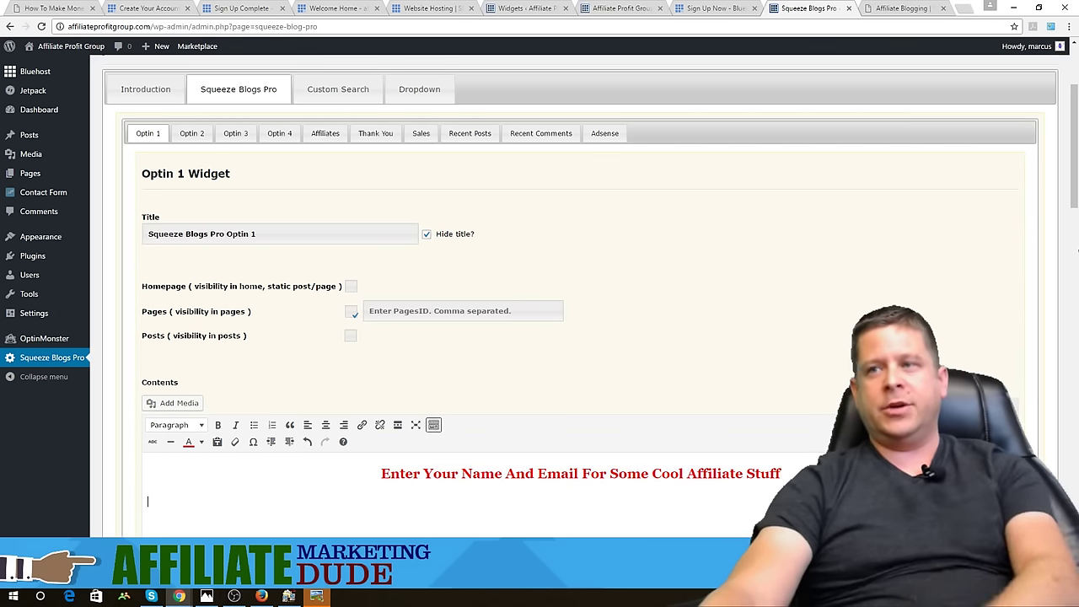
{"action": "left_click", "coordinate": [326, 425]}
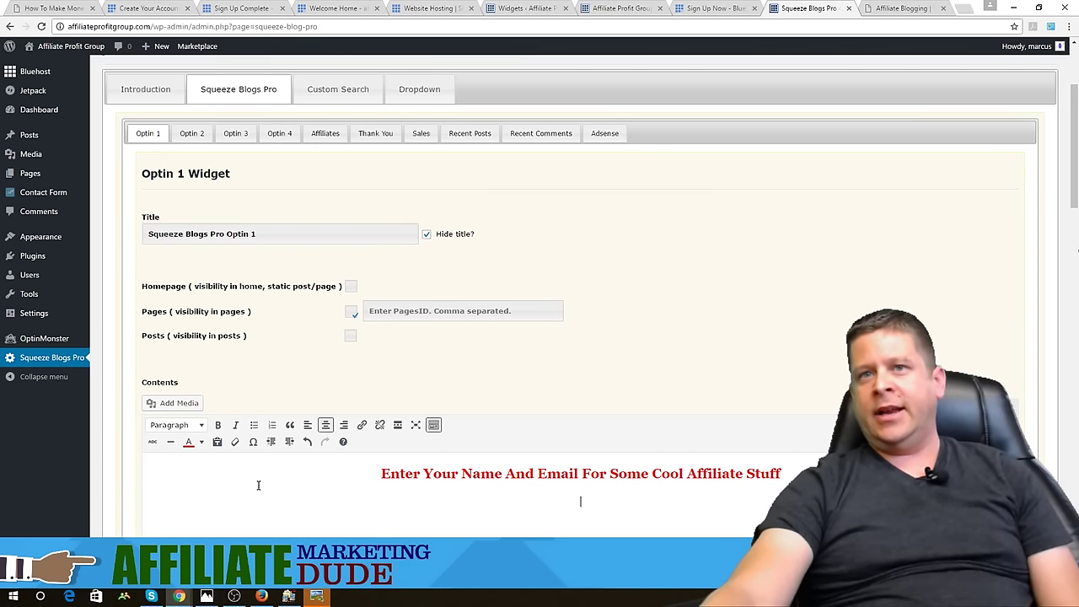
{"action": "left_click", "coordinate": [184, 403]}
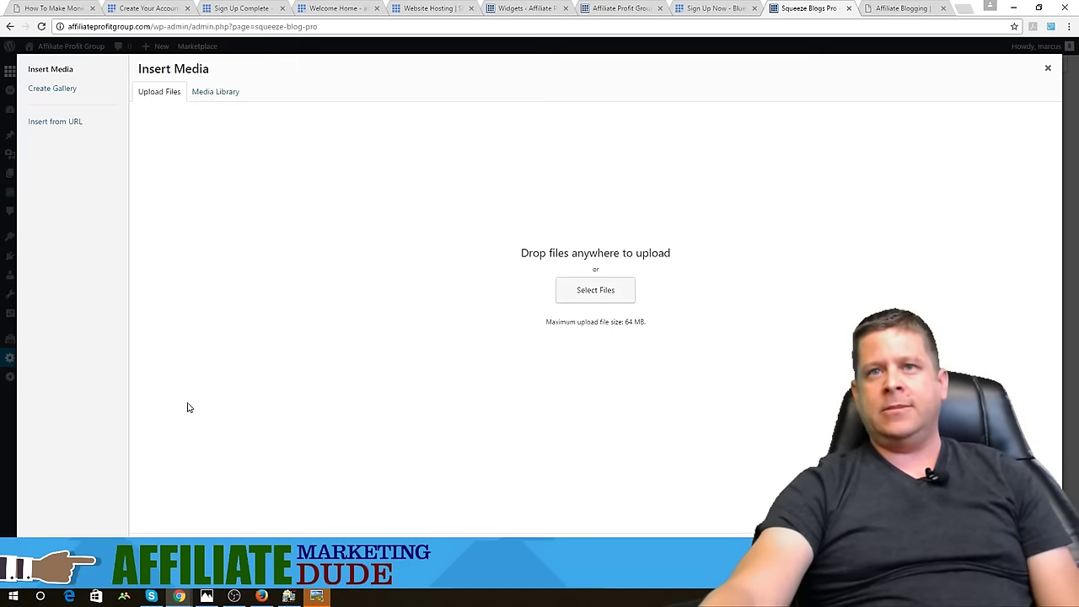
{"action": "left_click", "coordinate": [580, 290]}
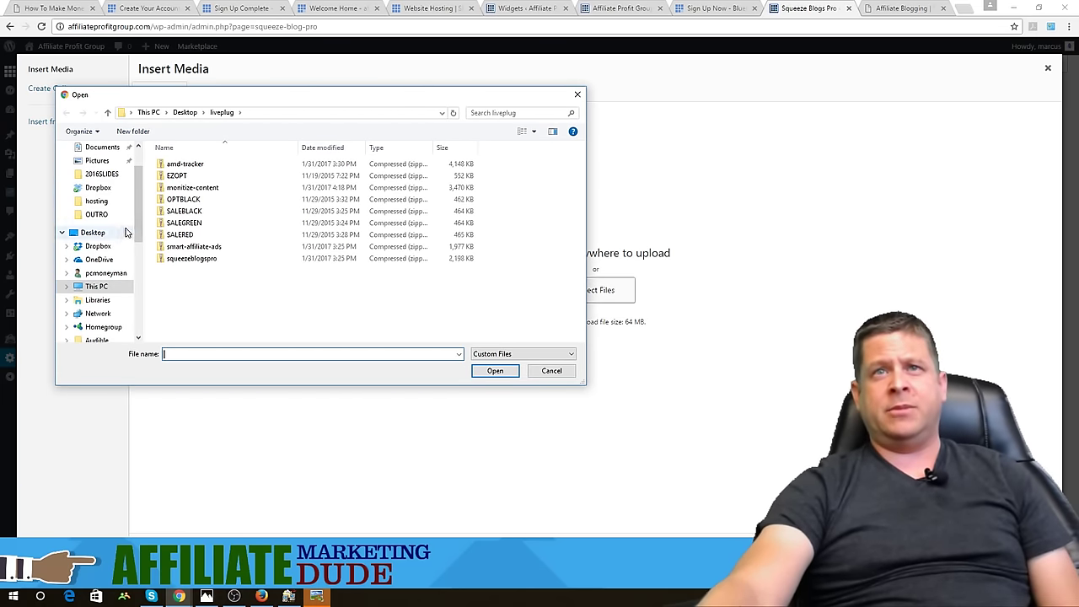
{"action": "left_click_drag", "start_coordinate": [140, 229], "coordinate": [142, 205]}
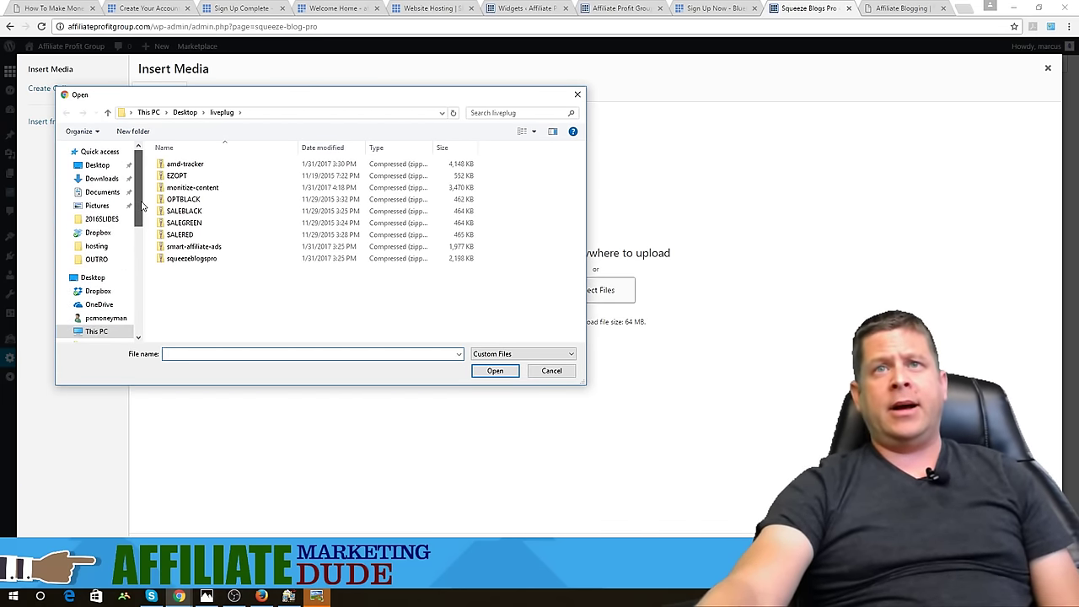
{"action": "left_click", "coordinate": [101, 206]}
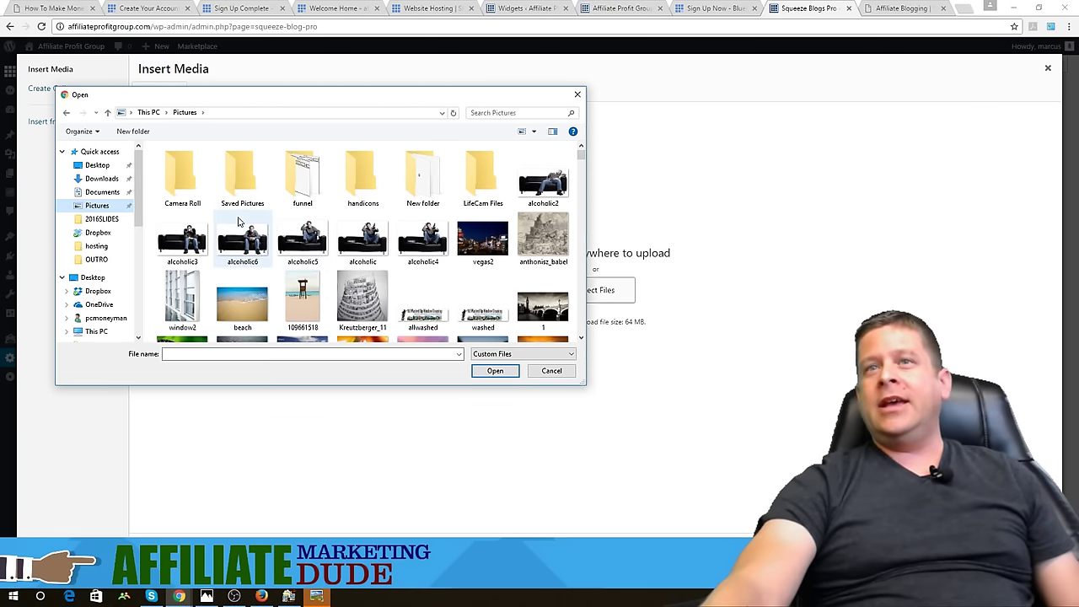
Find the starthere1 image in the Pictures folder, upload it and insert it centered below the opt-in headline
{"action": "scroll", "coordinate": [446, 282], "scroll_direction": "down", "scroll_amount": 8}
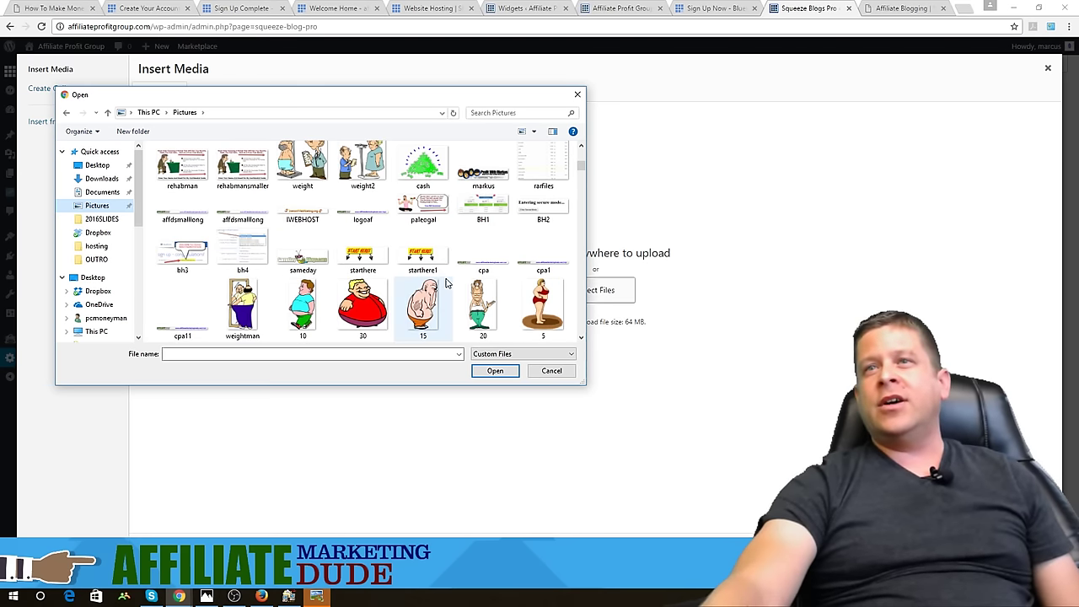
{"action": "scroll", "coordinate": [418, 268], "scroll_direction": "down", "scroll_amount": 6}
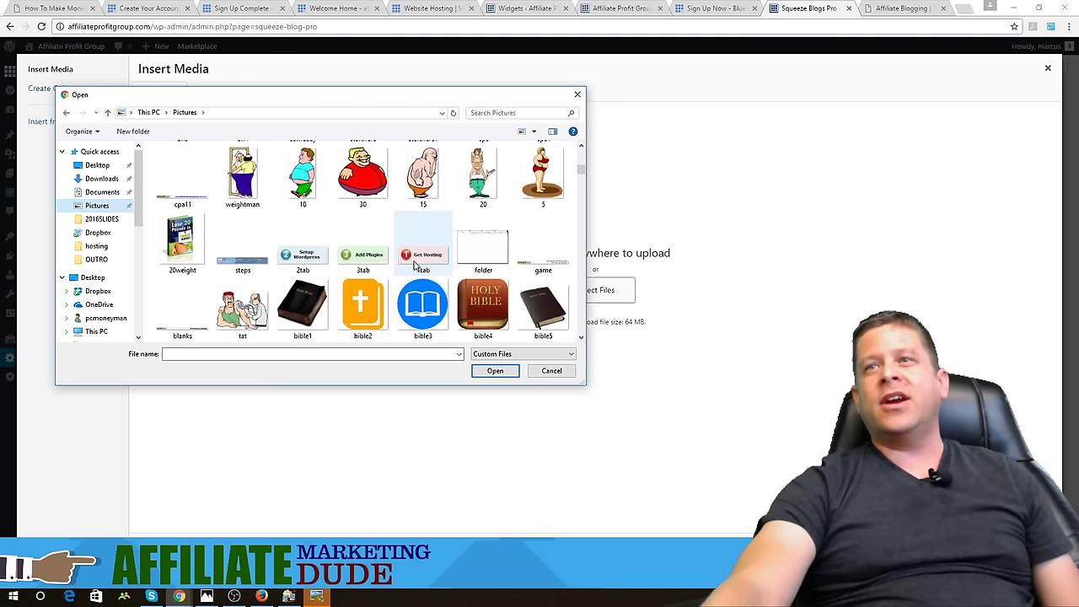
{"action": "scroll", "coordinate": [414, 270], "scroll_direction": "down", "scroll_amount": 3}
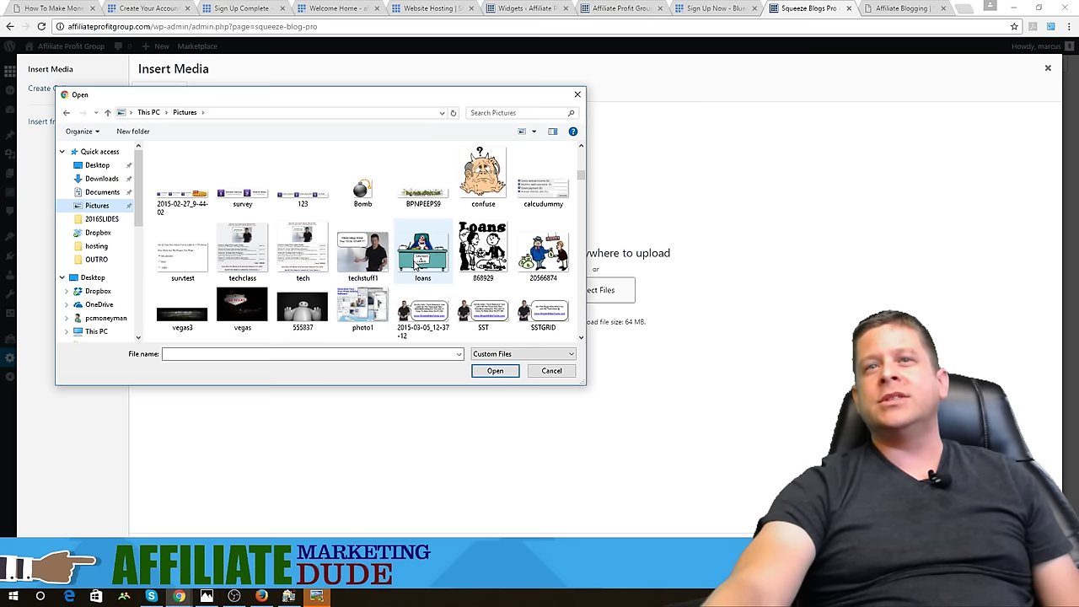
{"action": "scroll", "coordinate": [414, 279], "scroll_direction": "up", "scroll_amount": 12}
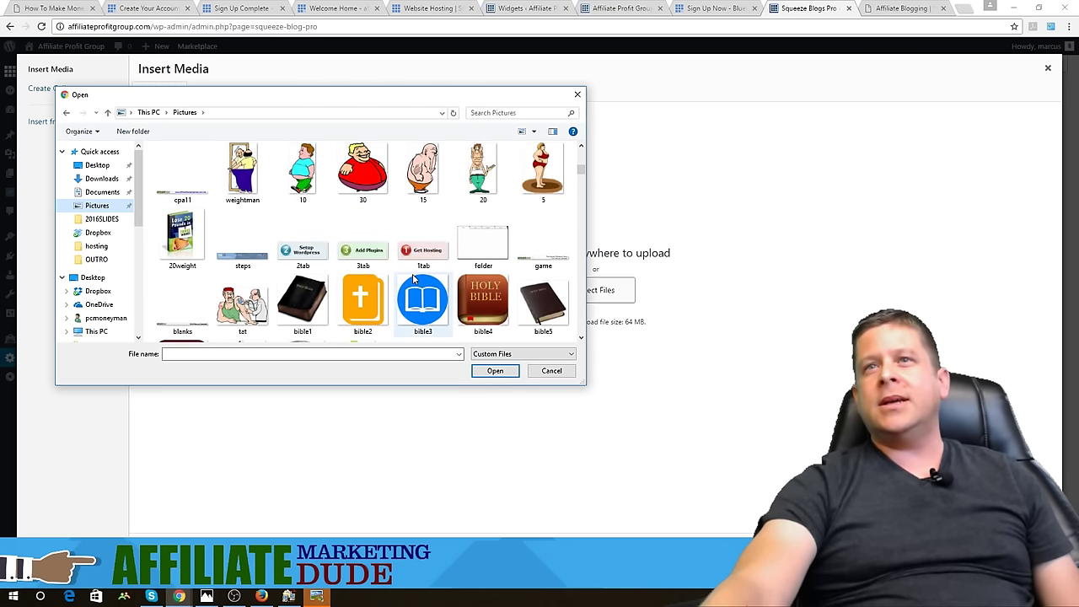
{"action": "scroll", "coordinate": [414, 279], "scroll_direction": "down", "scroll_amount": 3}
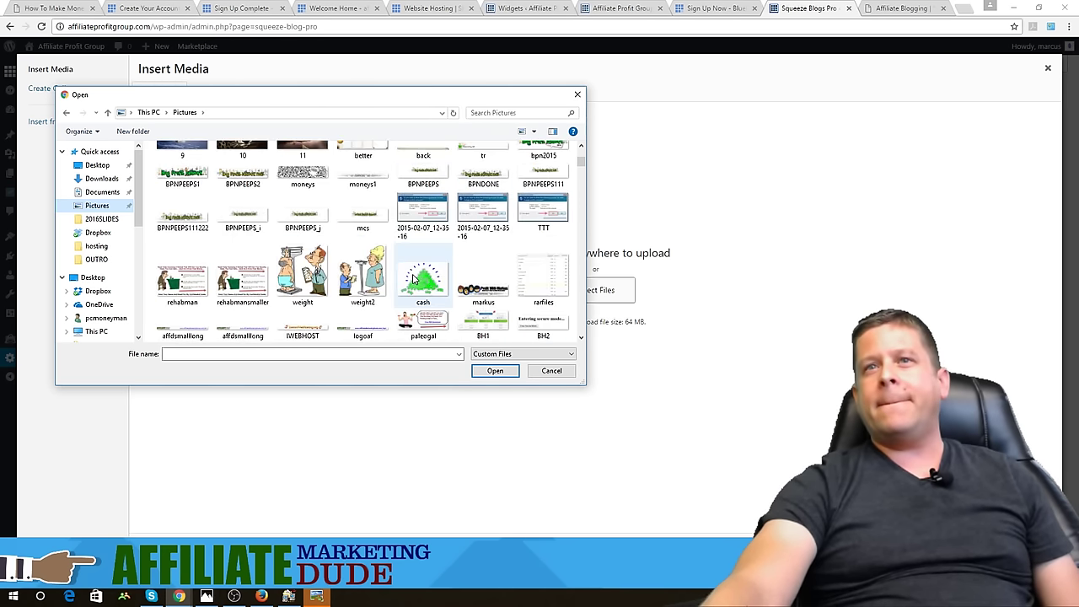
{"action": "scroll", "coordinate": [414, 279], "scroll_direction": "up", "scroll_amount": 5}
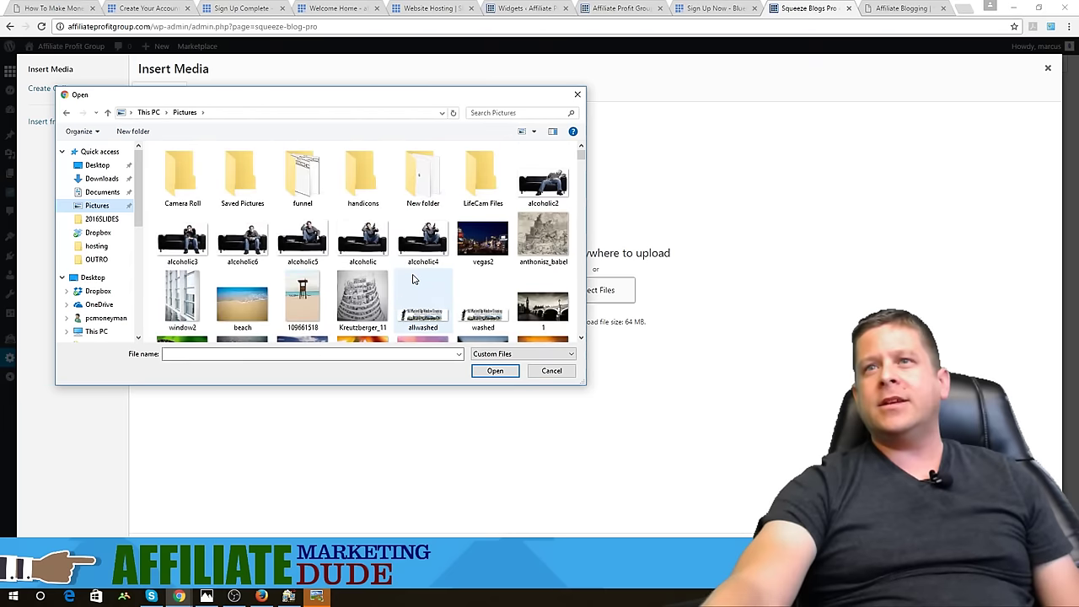
{"action": "scroll", "coordinate": [414, 279], "scroll_direction": "down", "scroll_amount": 2}
{"action": "scroll", "coordinate": [414, 280], "scroll_direction": "down", "scroll_amount": 5}
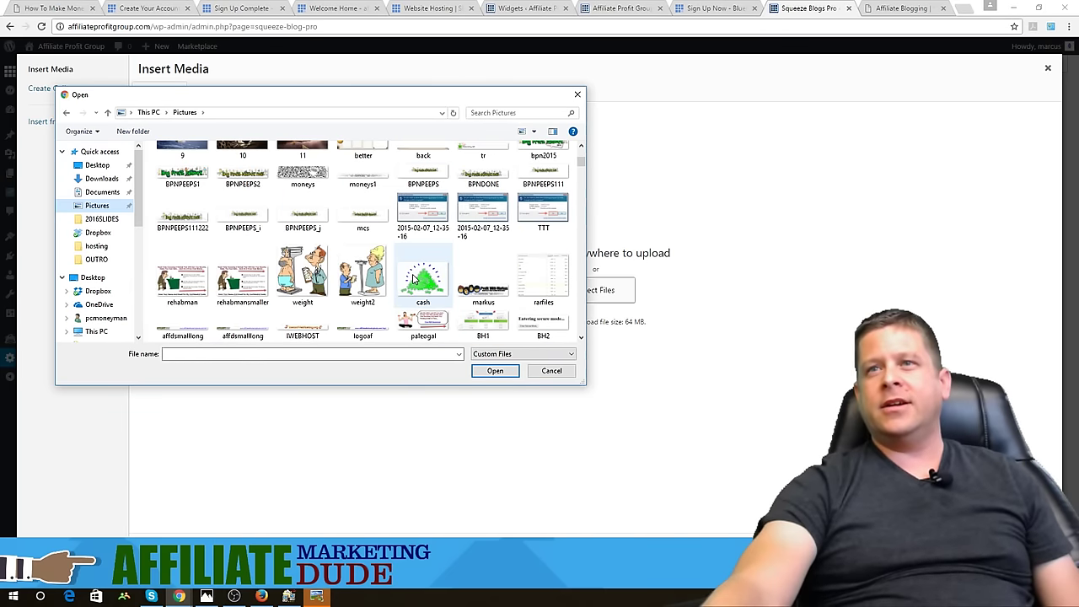
{"action": "left_click", "coordinate": [422, 257]}
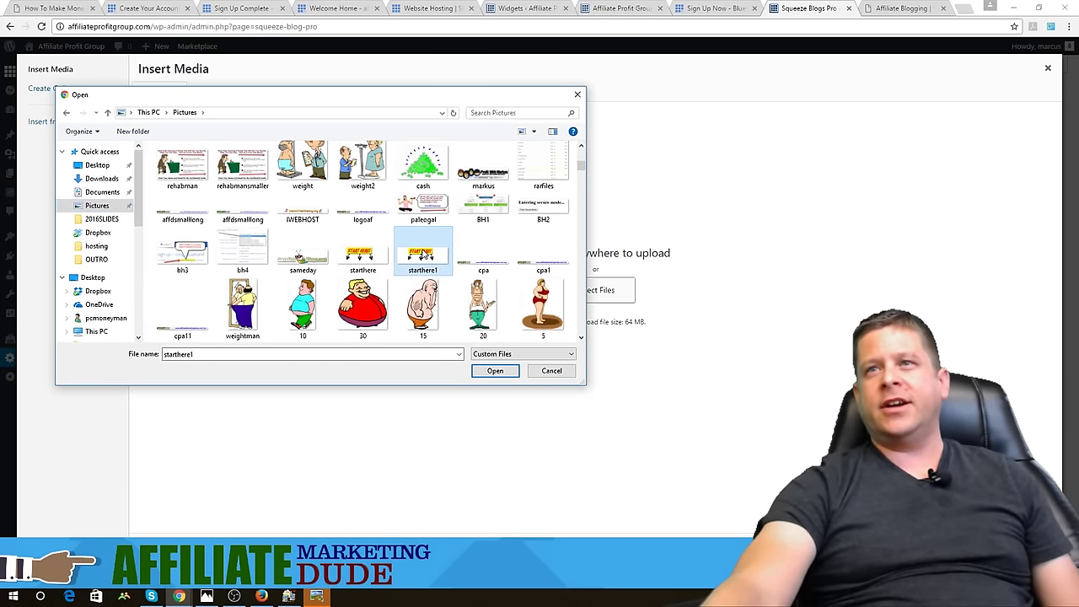
{"action": "double_click", "coordinate": [423, 255]}
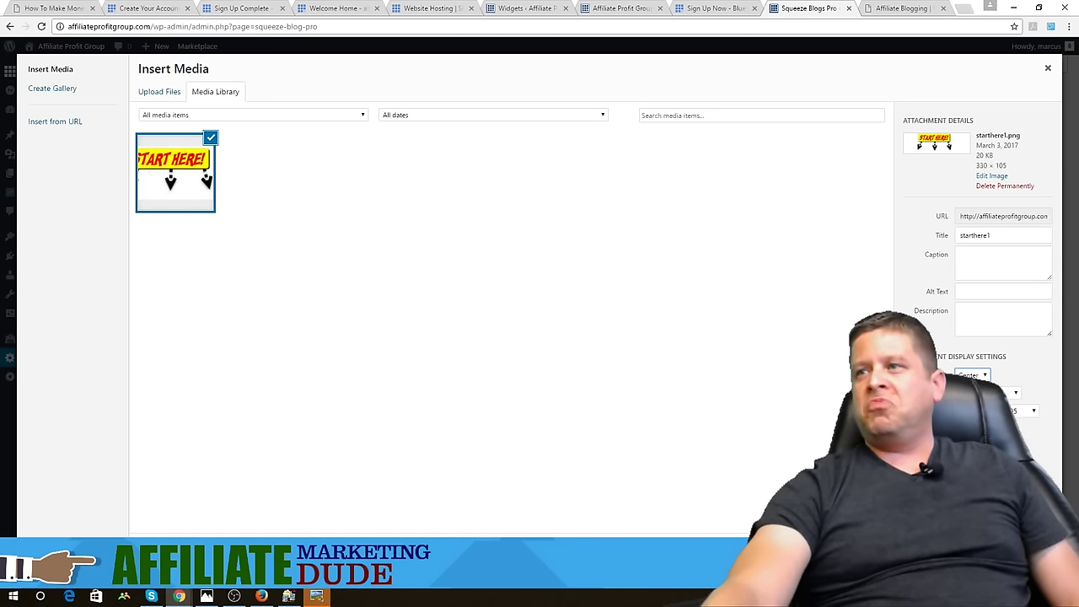
{"action": "key", "text": "Escape"}
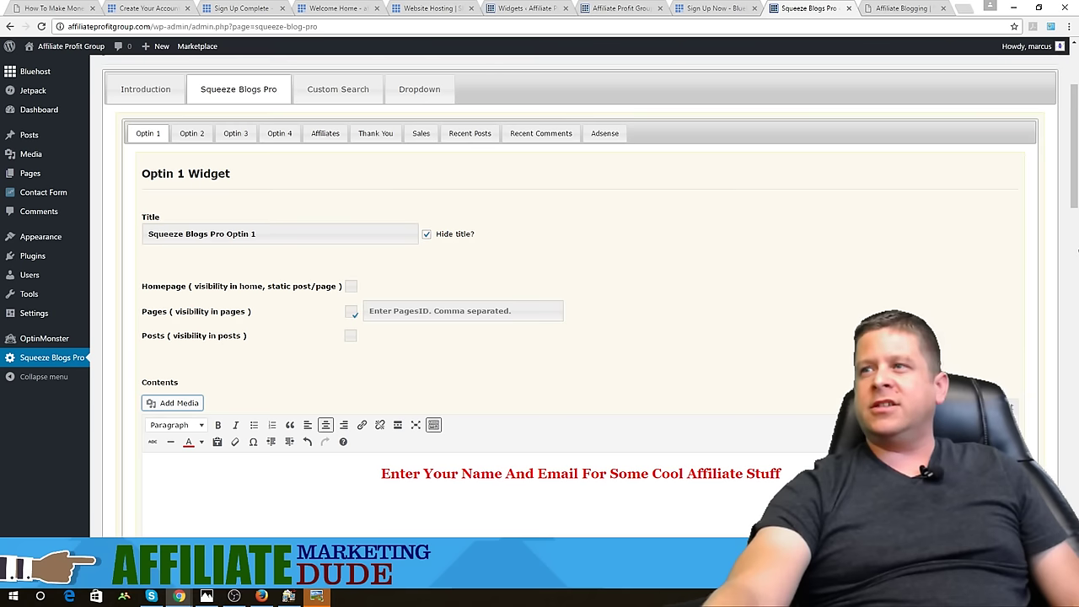
Set the Optin 1 widget's AWeber list name to "simplemarcus"
{"action": "scroll", "coordinate": [717, 447], "scroll_direction": "down", "scroll_amount": 2}
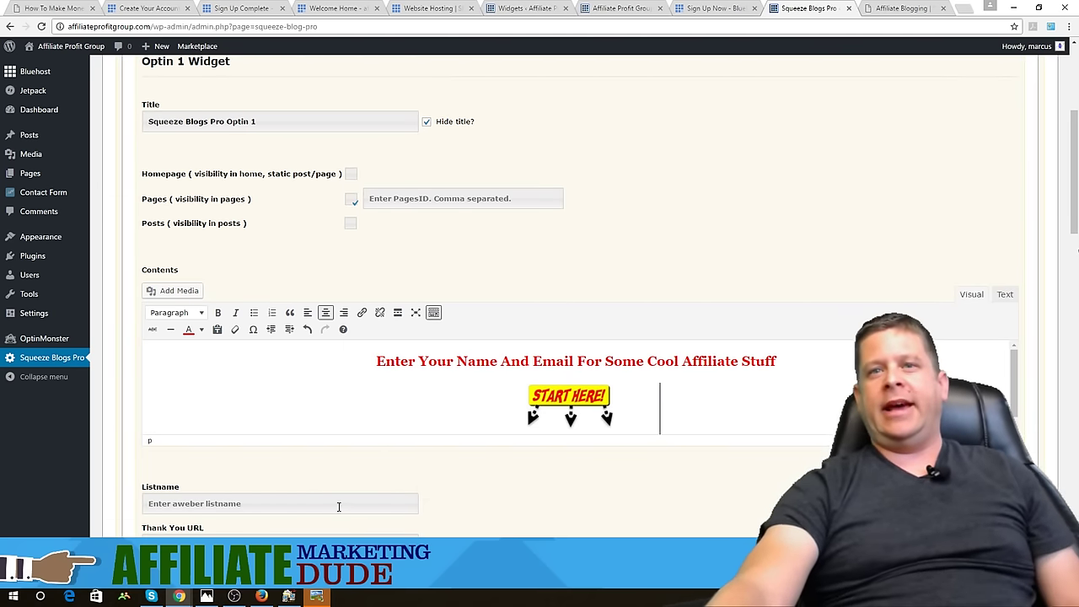
{"action": "scroll", "coordinate": [405, 447], "scroll_direction": "down", "scroll_amount": 2}
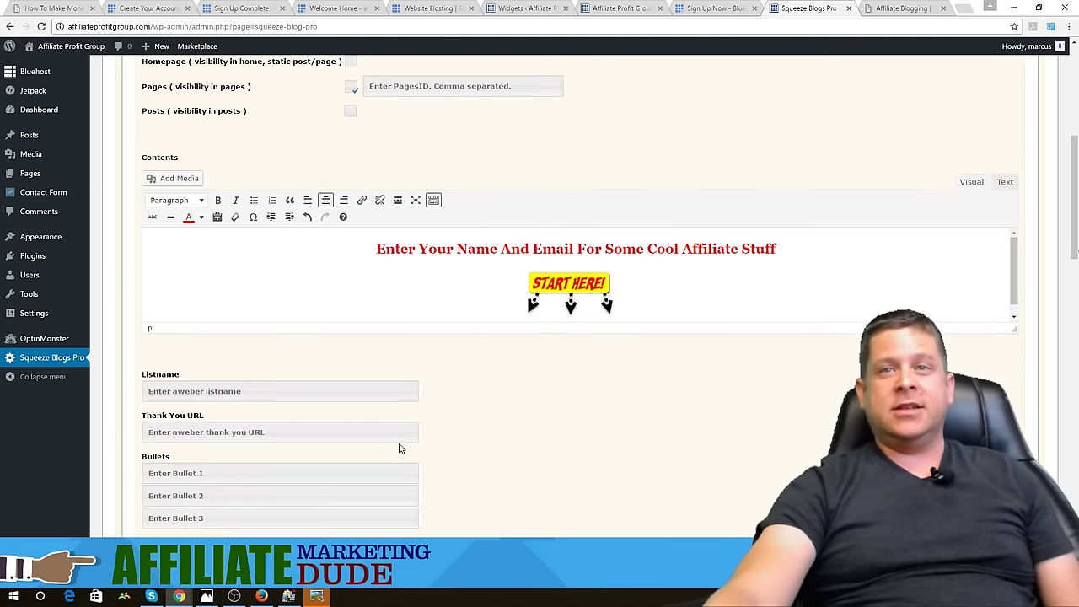
{"action": "left_click", "coordinate": [155, 390]}
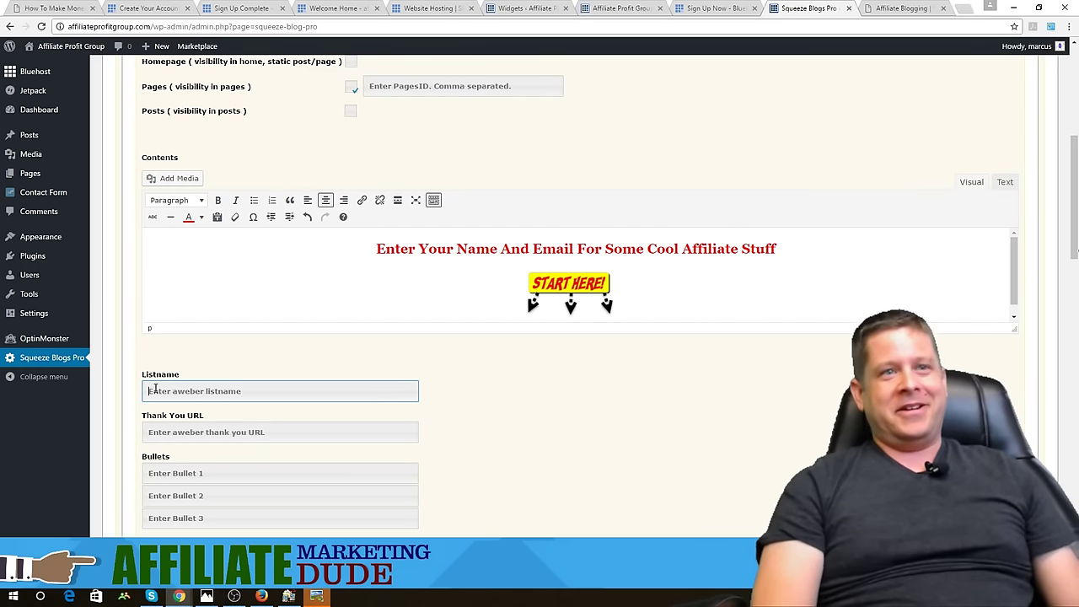
{"action": "type", "text": "samplemarcus"}
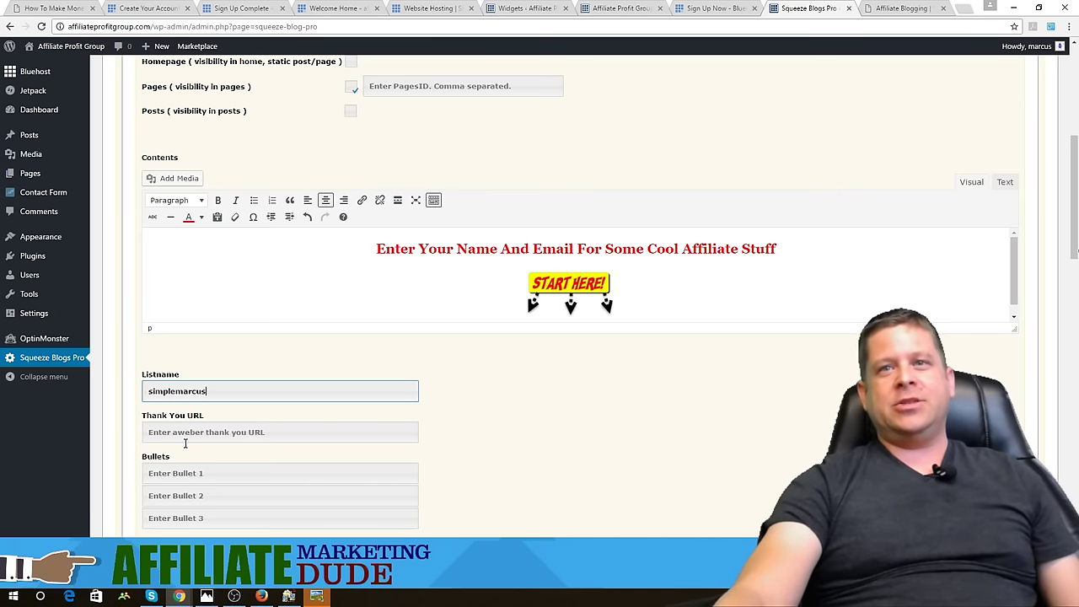
Copy the link address of the "Hello world!" post and paste it as the Optin 1 widget's Thank You URL
{"action": "left_click", "coordinate": [213, 435]}
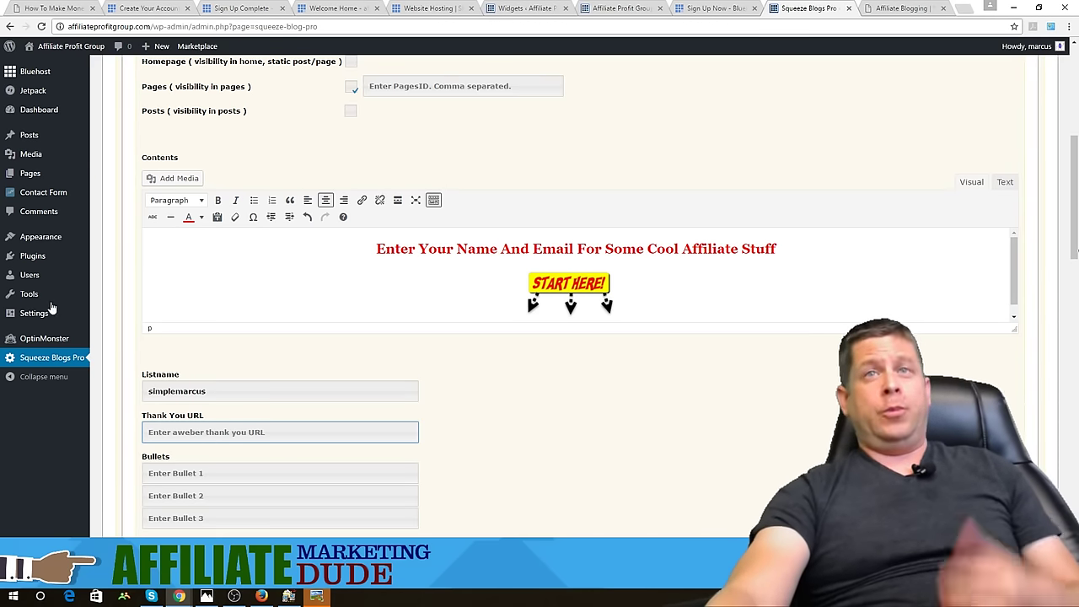
{"action": "mouse_move", "coordinate": [40, 201]}
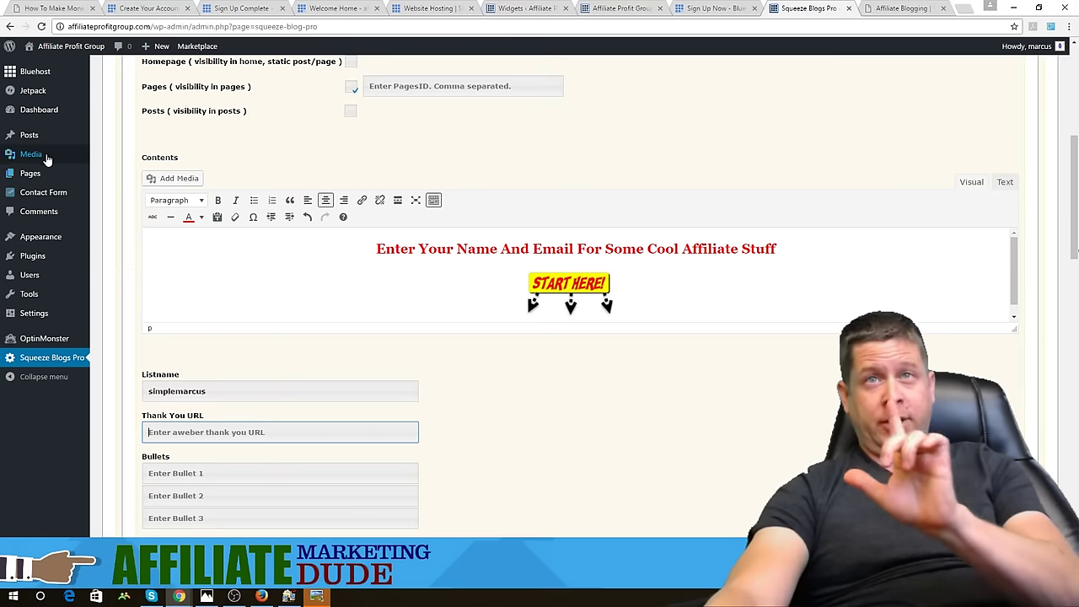
{"action": "mouse_move", "coordinate": [46, 158]}
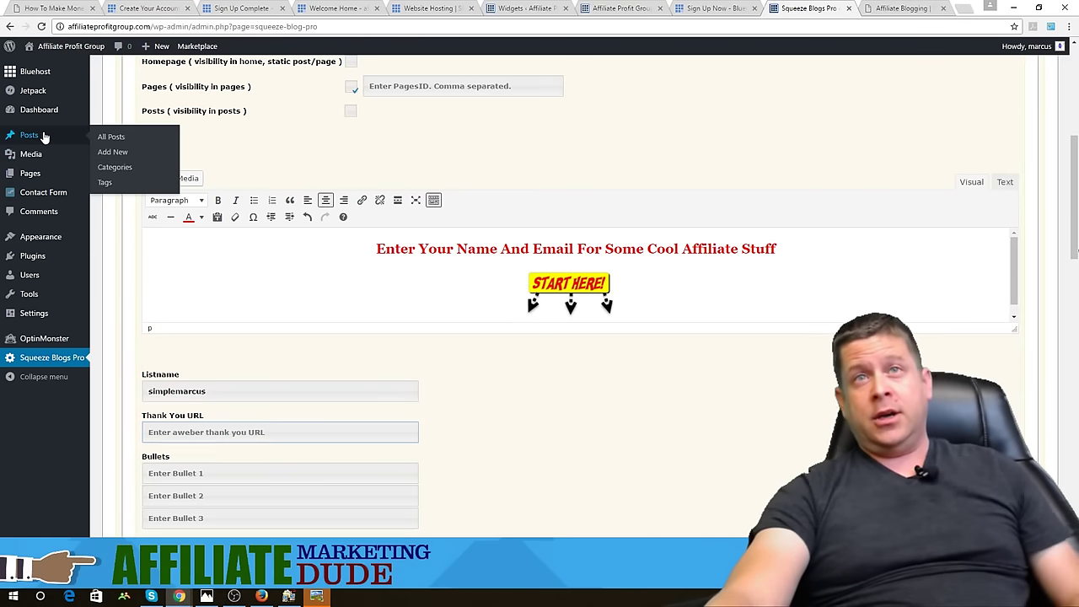
{"action": "right_click", "coordinate": [60, 136]}
{"action": "left_click", "coordinate": [72, 139]}
{"action": "left_click", "coordinate": [812, 7]}
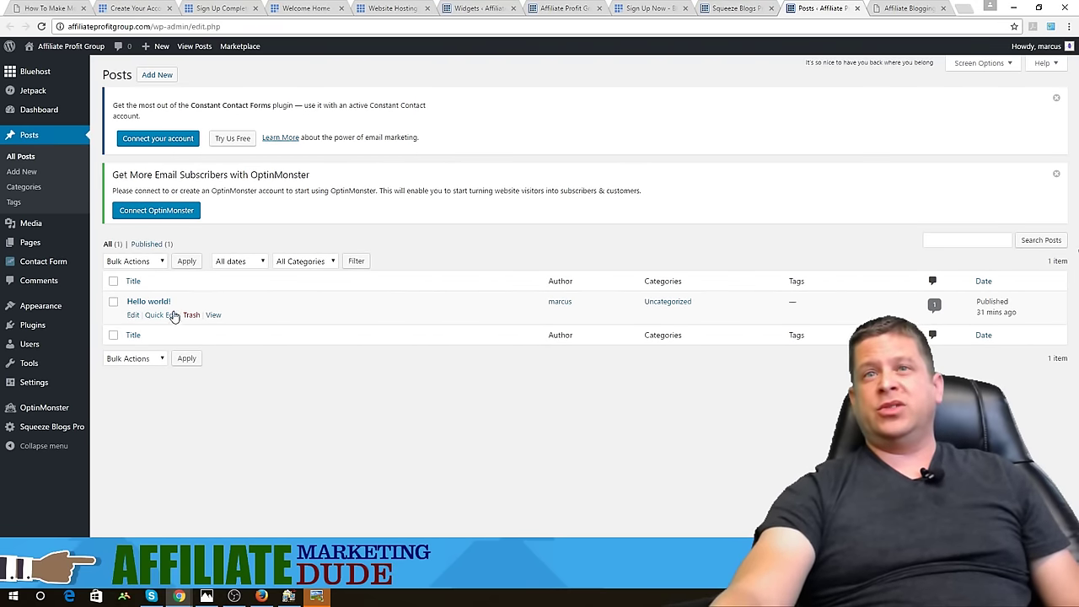
{"action": "right_click", "coordinate": [213, 316]}
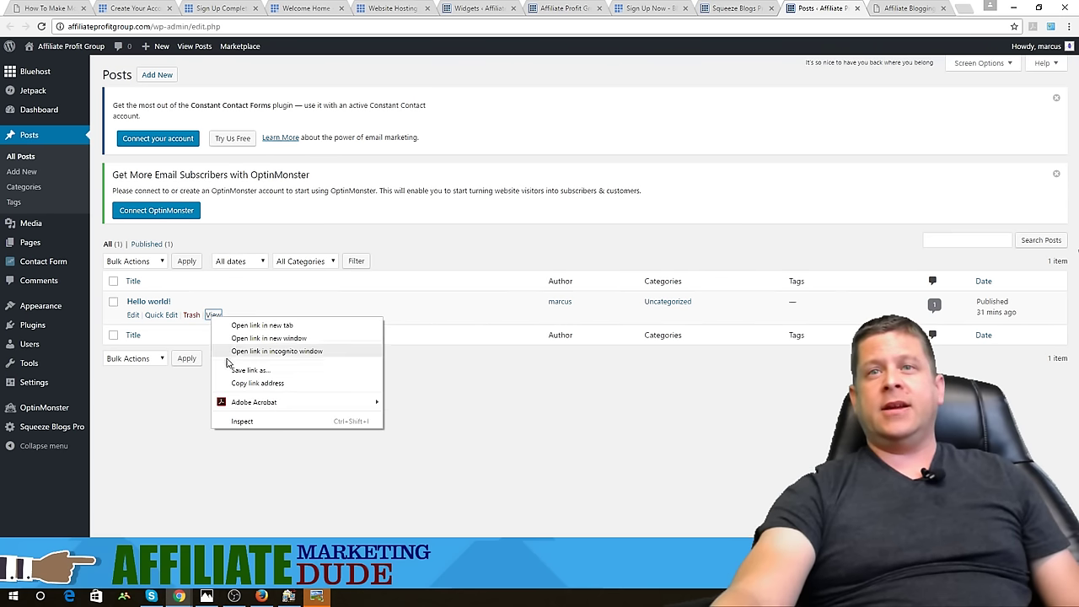
{"action": "left_click", "coordinate": [241, 384]}
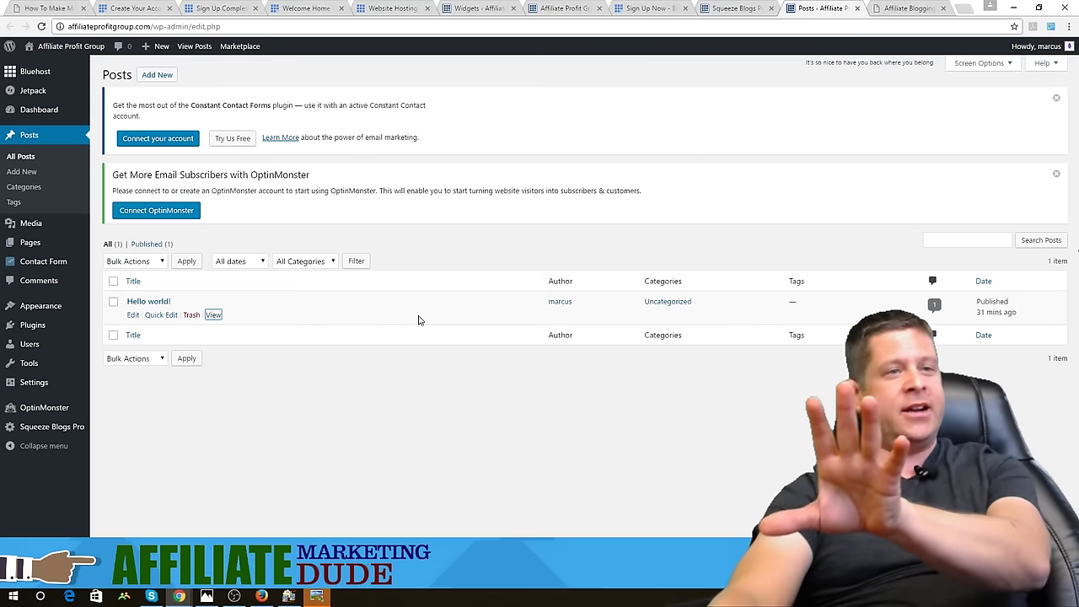
{"action": "left_click", "coordinate": [721, 10]}
{"action": "left_click", "coordinate": [246, 434]}
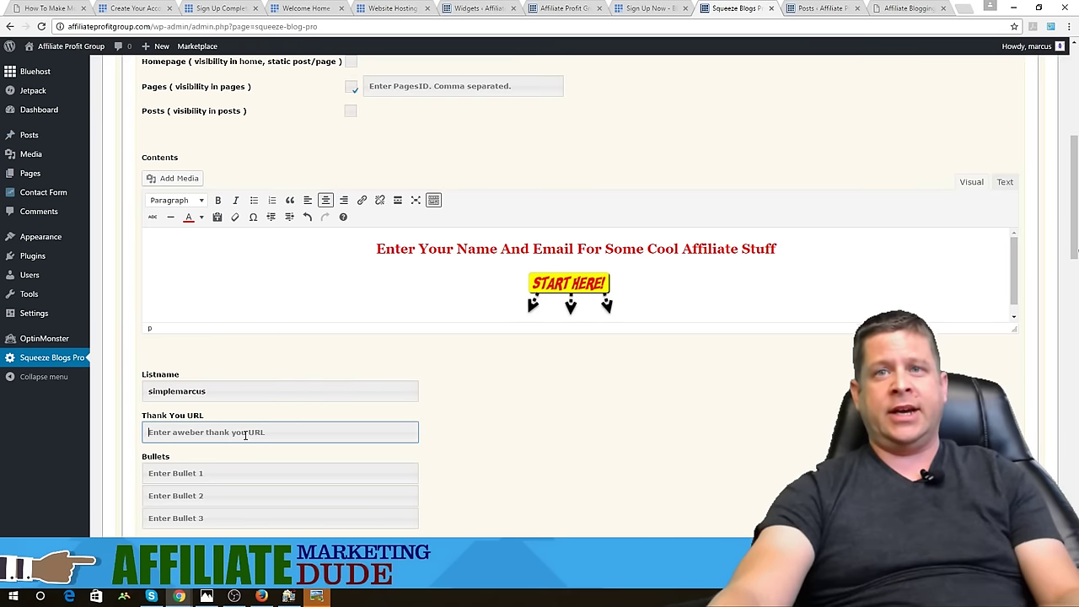
{"action": "key", "text": "ctrl+v"}
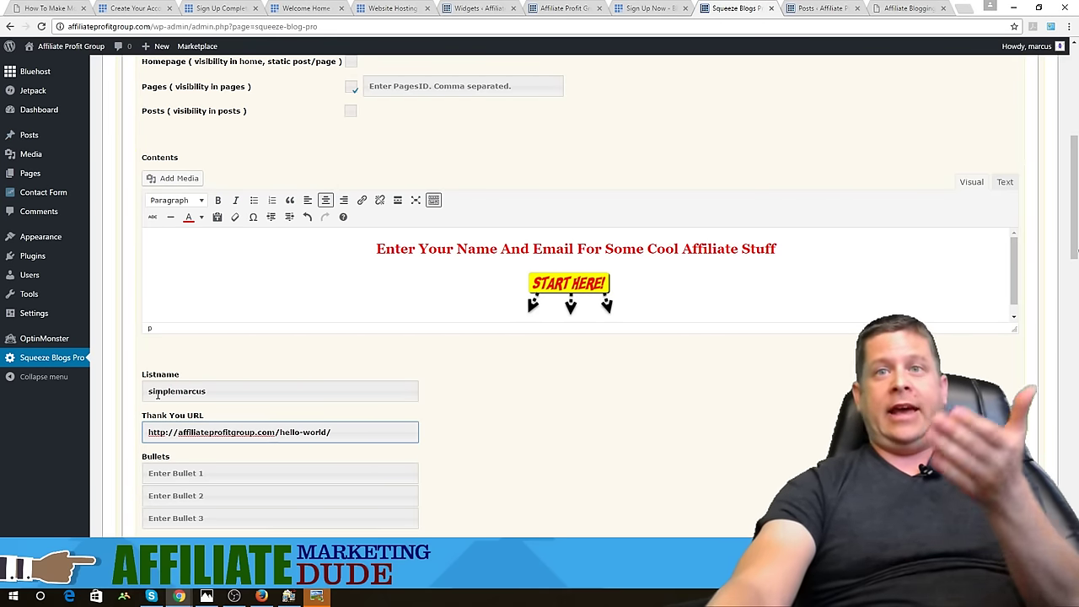
Load the copied hello-world address to view the thank-you page, and return to the Squeeze Blogs Pro settings
{"action": "left_click", "coordinate": [790, 9]}
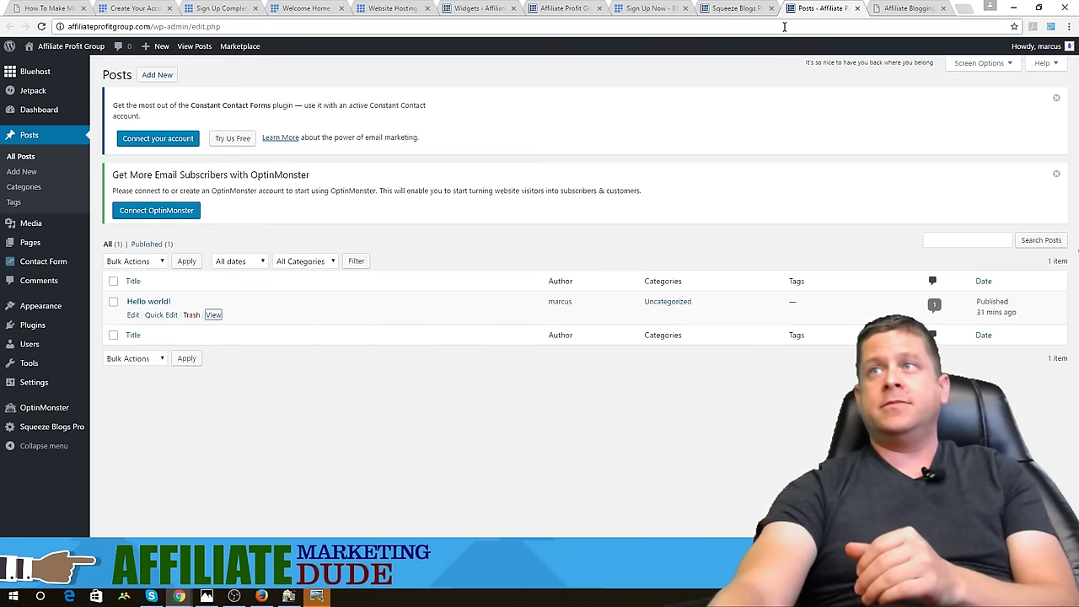
{"action": "left_click", "coordinate": [784, 27]}
{"action": "key", "text": "ctrl+v"}
{"action": "key", "text": "Return"}
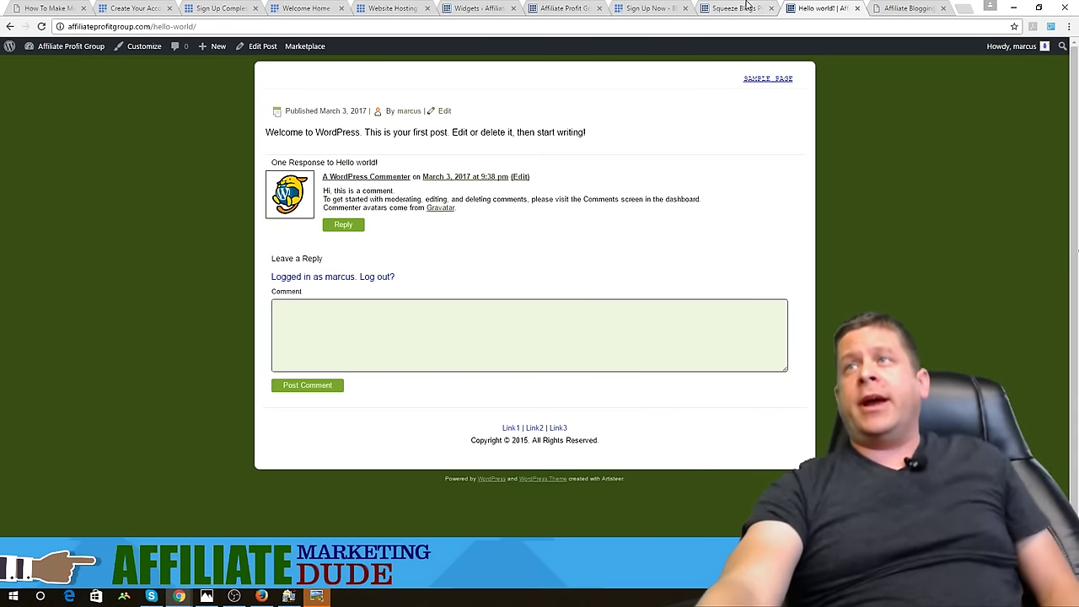
{"action": "left_click", "coordinate": [735, 8]}
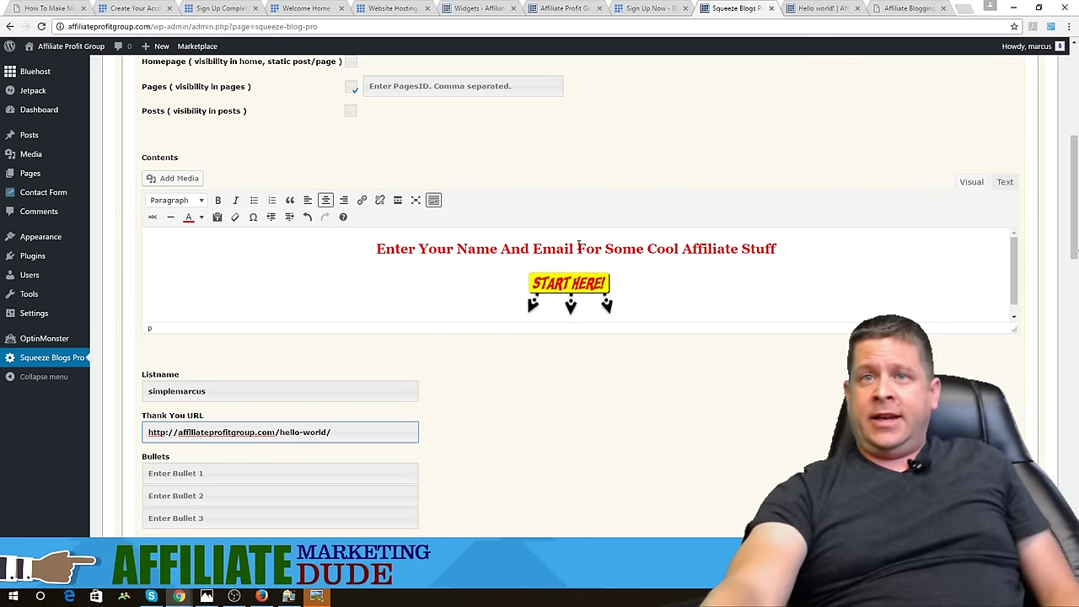
Fill in the Optin 1 widget's three bullets with "Free Affiliate Progams", "Killer Tools For Profit" and "And My Free Toolbar"
{"action": "scroll", "coordinate": [579, 244], "scroll_direction": "down", "scroll_amount": 1}
{"action": "left_click", "coordinate": [578, 439]}
{"action": "scroll", "coordinate": [359, 436], "scroll_direction": "down", "scroll_amount": 1}
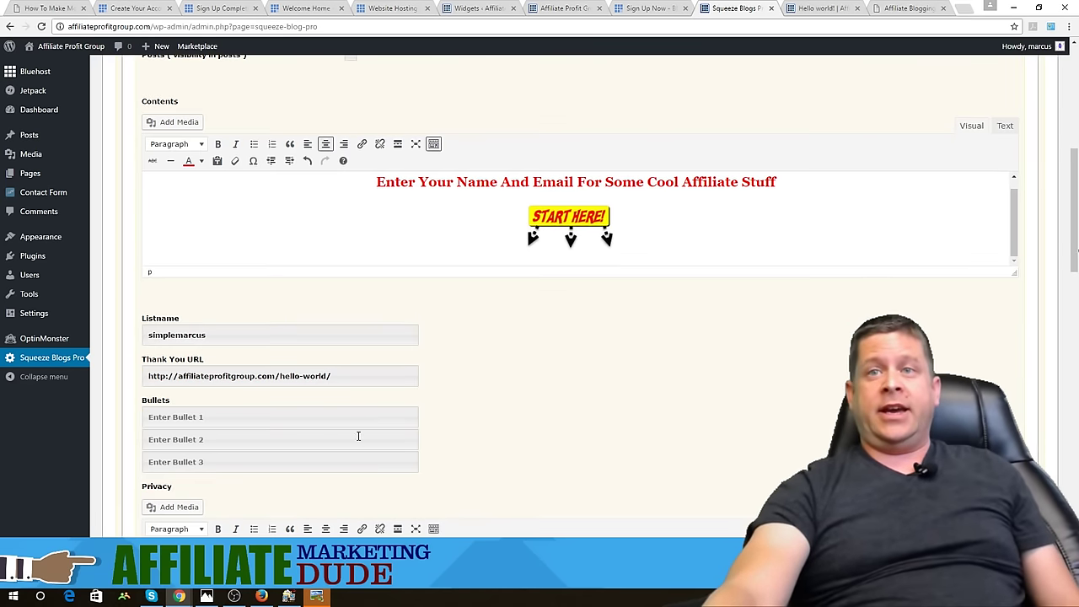
{"action": "left_click", "coordinate": [347, 415]}
{"action": "type", "text": "Free Affiliate Progam"}
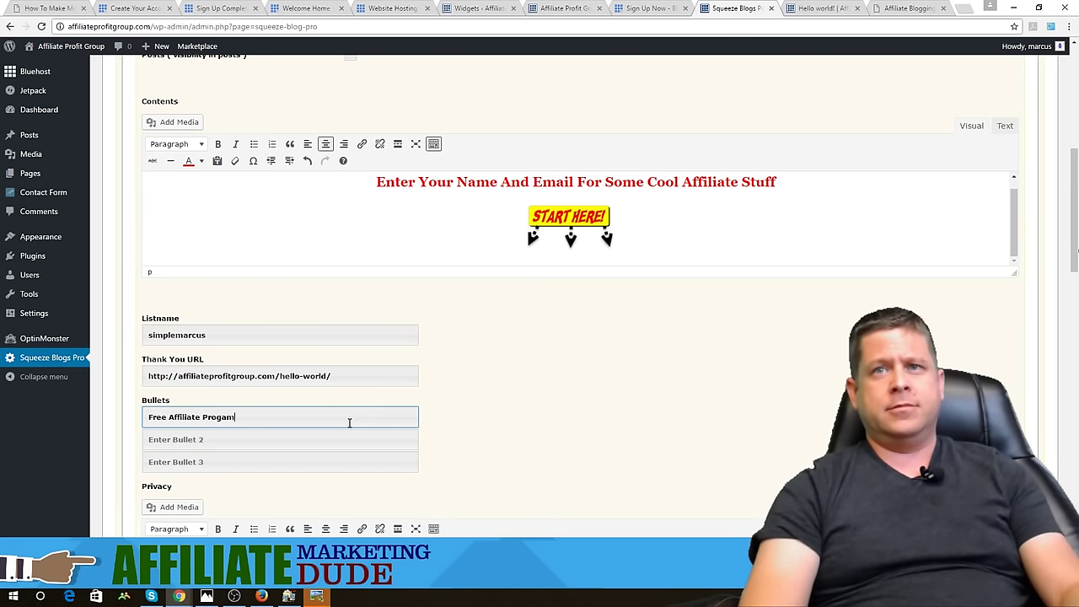
{"action": "type", "text": "s"}
{"action": "key", "text": "Tab"}
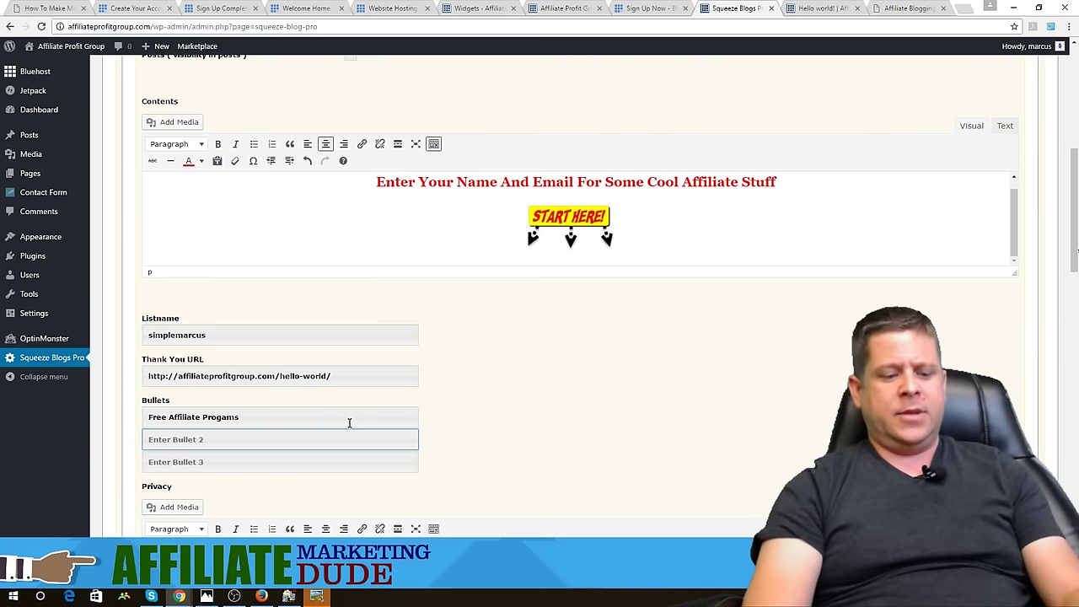
{"action": "type", "text": "Killer Tools For Profit"}
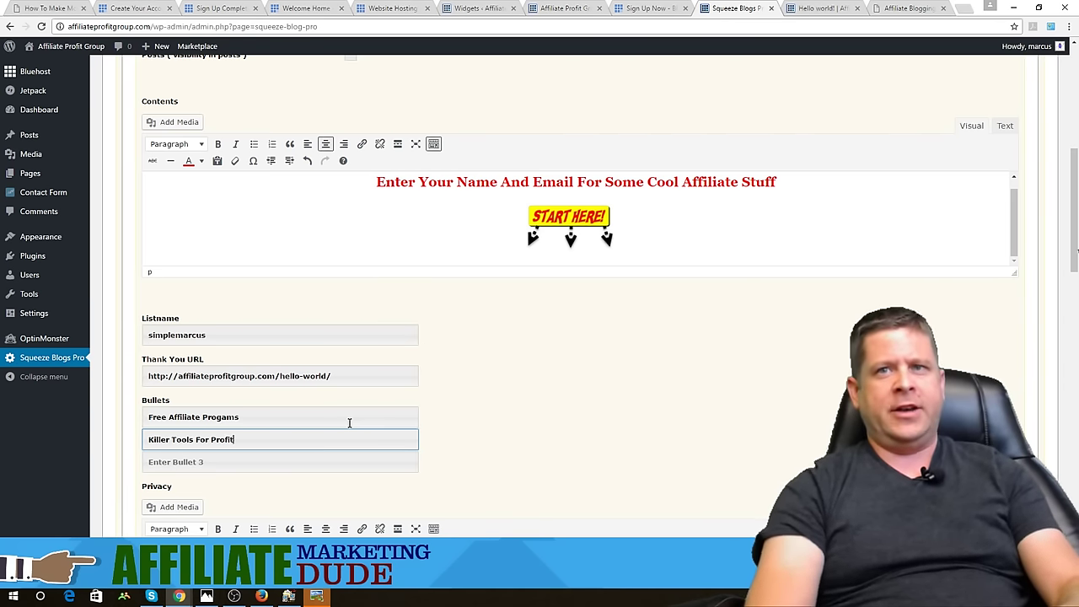
{"action": "key", "text": "Tab"}
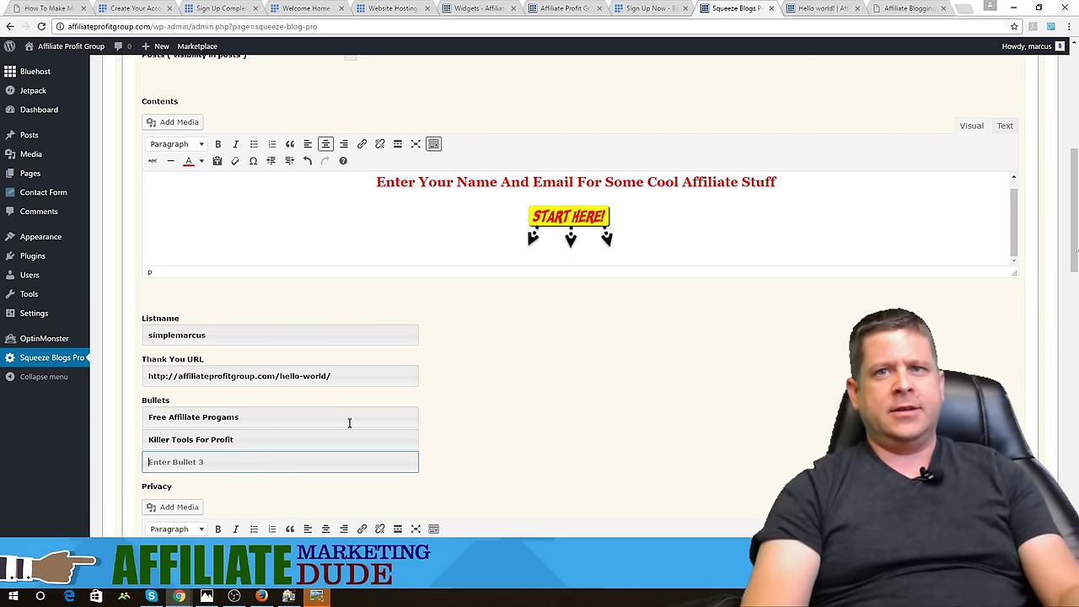
{"action": "type", "text": "And My Fre"}
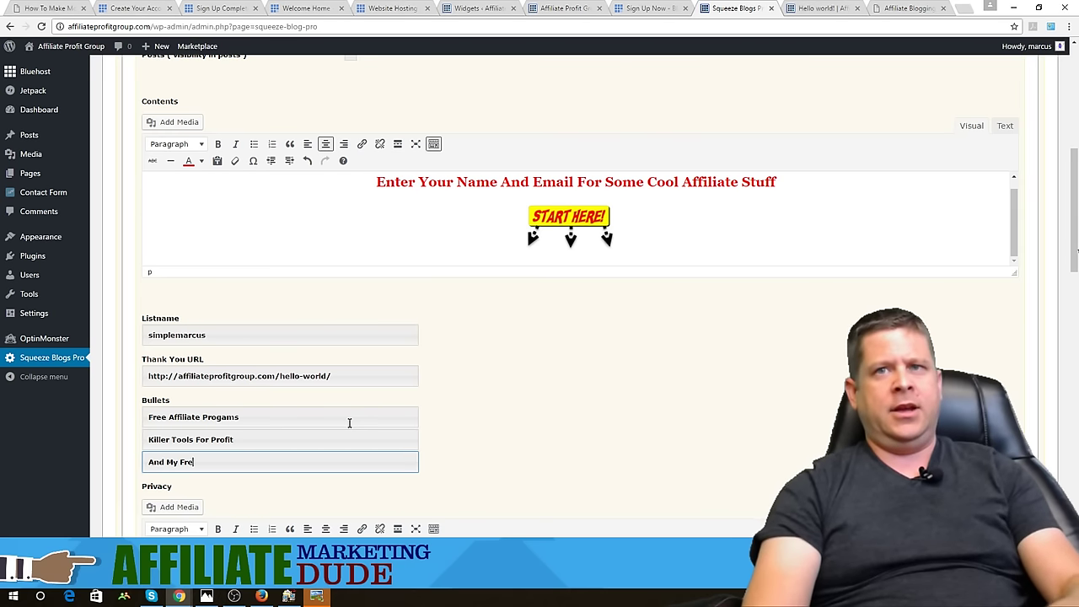
{"action": "type", "text": "e Toolb"}
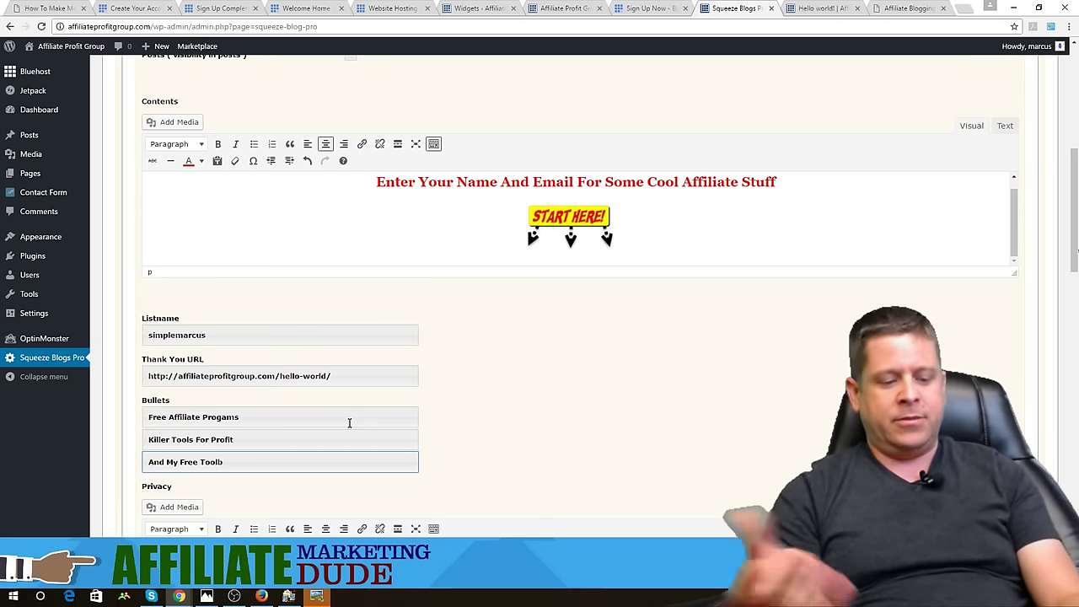
{"action": "type", "text": "ar"}
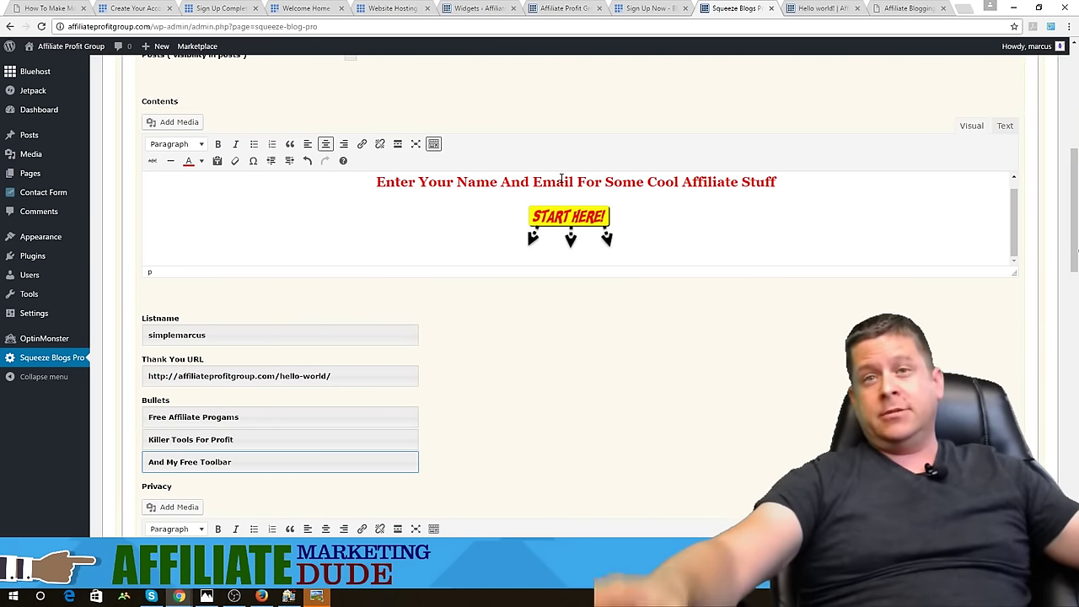
Keep Theme 3 - Green as the opt-in theme and update the Optin 1 settings
{"action": "scroll", "coordinate": [768, 241], "scroll_direction": "down", "scroll_amount": 1}
{"action": "scroll", "coordinate": [768, 240], "scroll_direction": "down", "scroll_amount": 1}
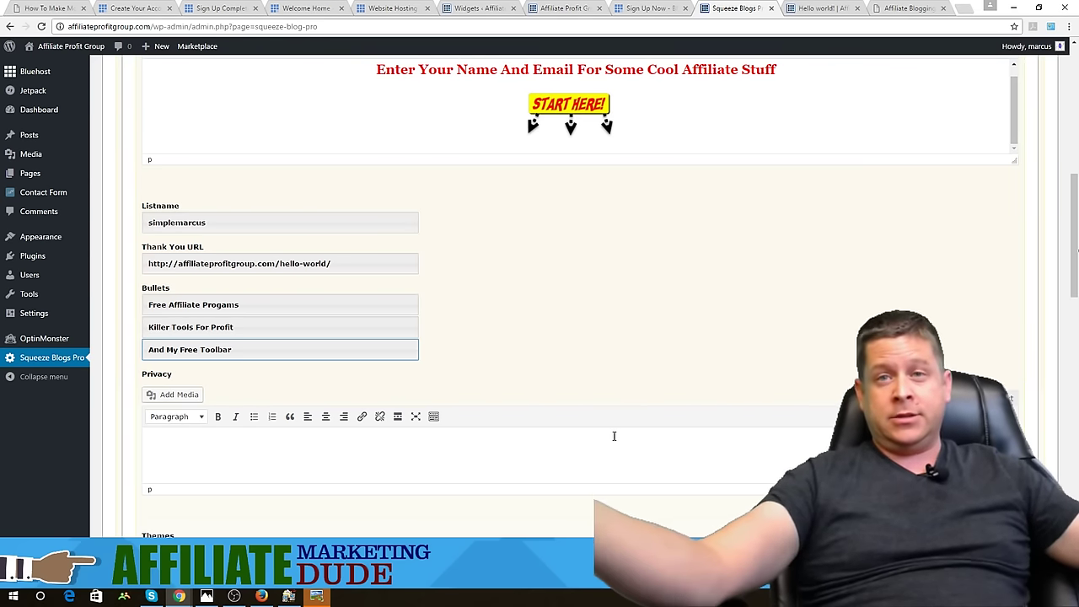
{"action": "scroll", "coordinate": [561, 443], "scroll_direction": "down", "scroll_amount": 2}
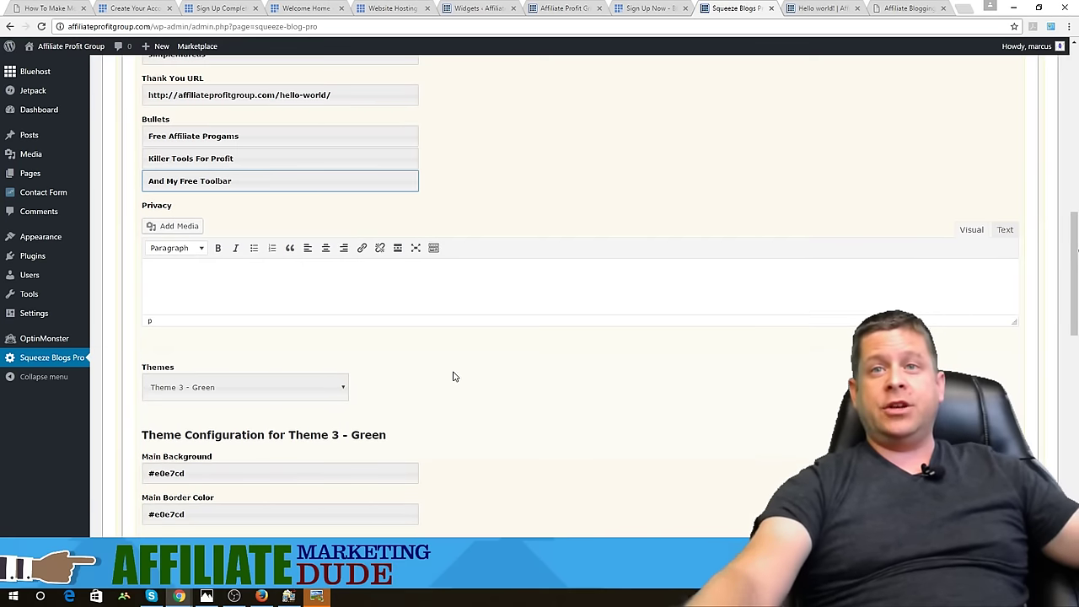
{"action": "left_click", "coordinate": [344, 390]}
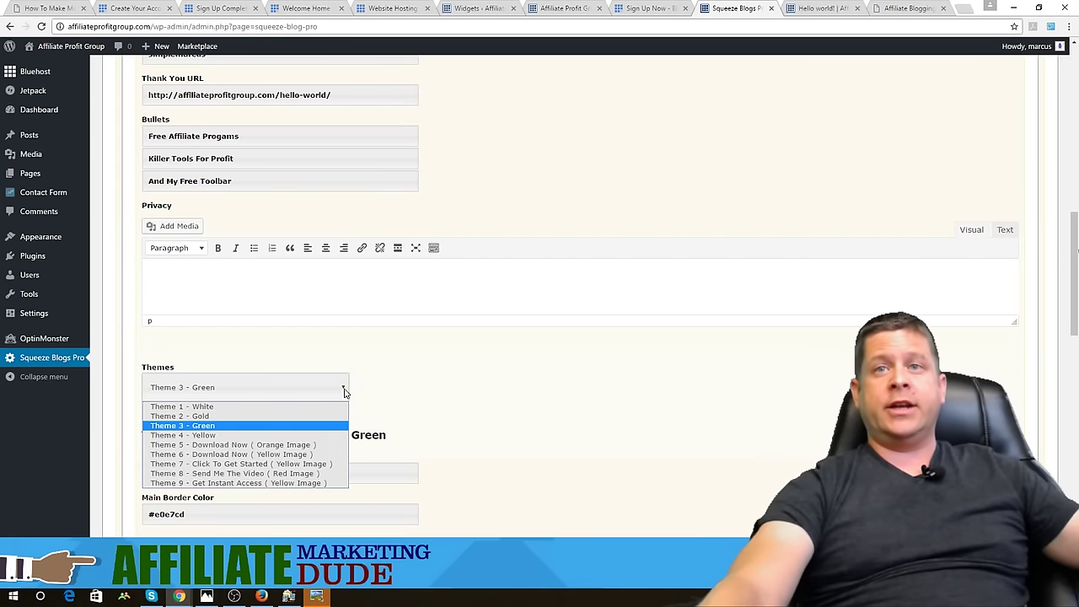
{"action": "left_click", "coordinate": [320, 433]}
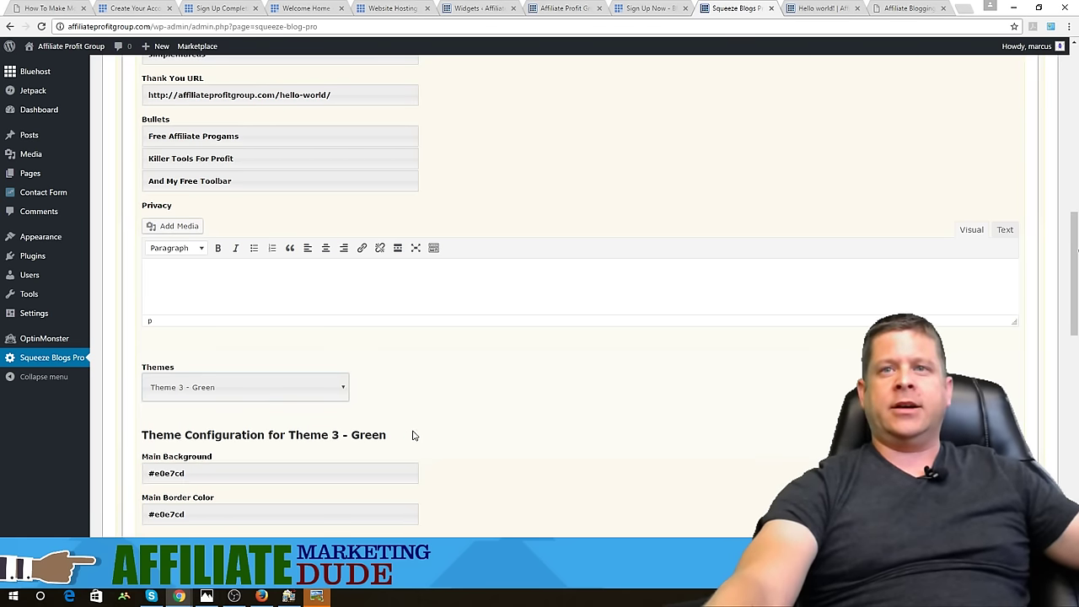
{"action": "scroll", "coordinate": [428, 406], "scroll_direction": "down", "scroll_amount": 5}
{"action": "scroll", "coordinate": [426, 409], "scroll_direction": "down", "scroll_amount": 4}
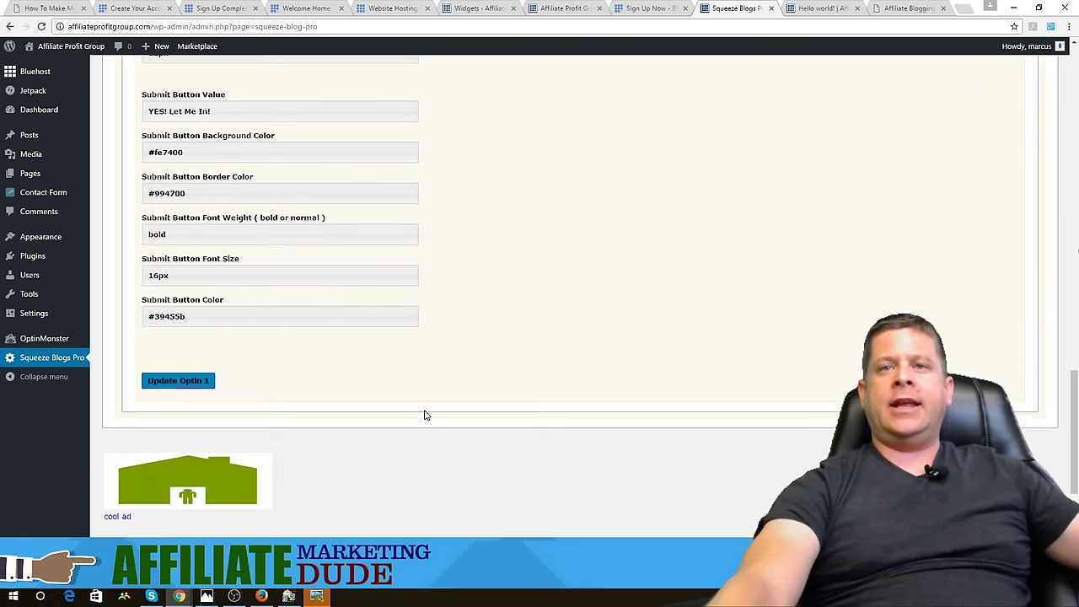
{"action": "left_click", "coordinate": [203, 353]}
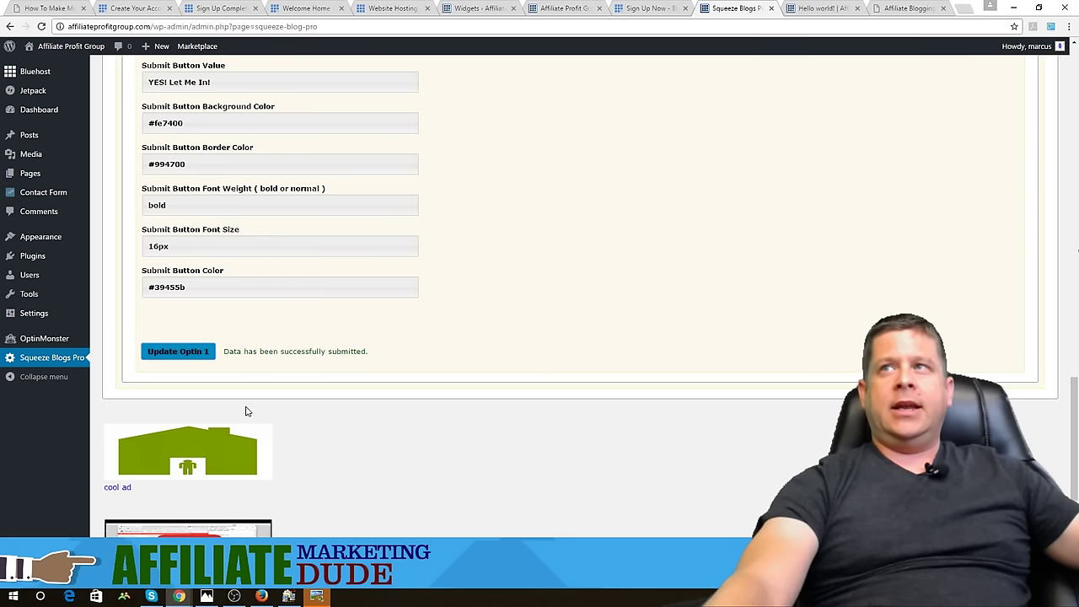
Reload the hello-world post and open the site's Sample Page to check for the opt-in form
{"action": "left_click", "coordinate": [818, 7]}
{"action": "right_click", "coordinate": [855, 116]}
{"action": "left_click", "coordinate": [882, 149]}
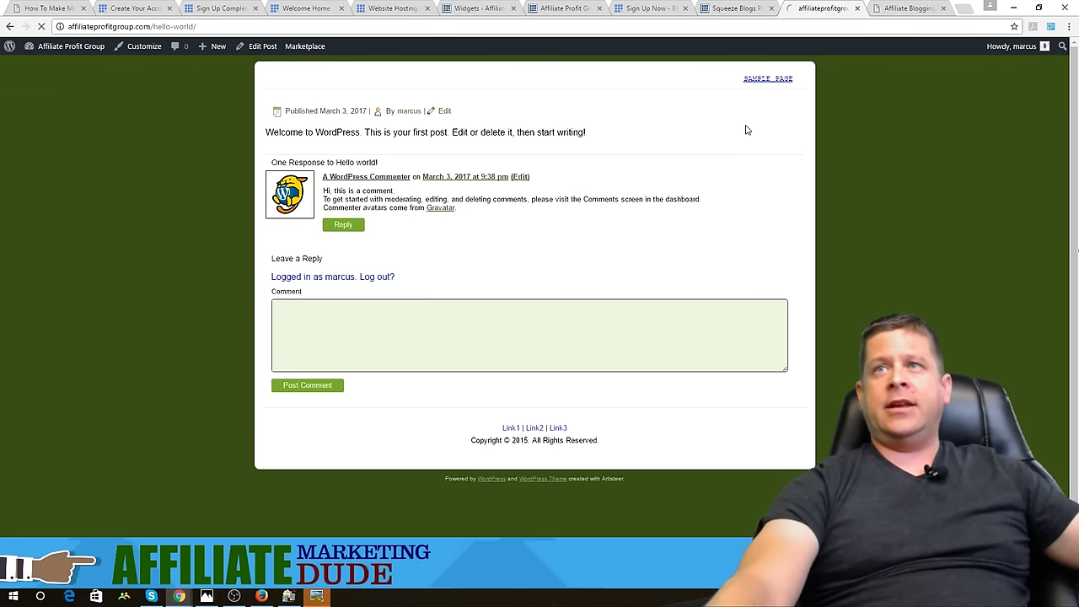
{"action": "left_click", "coordinate": [765, 80]}
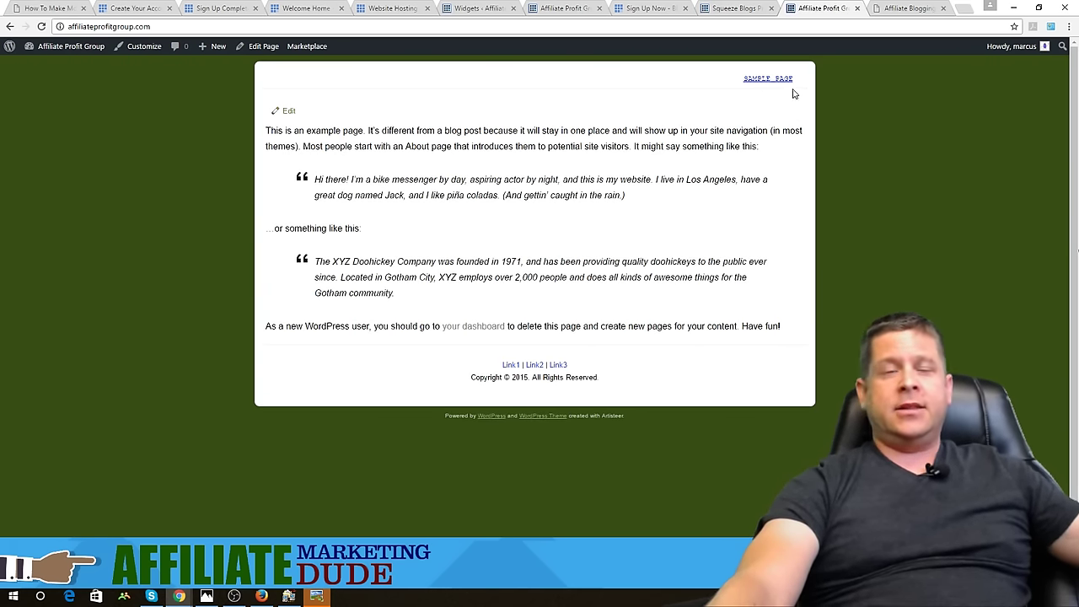
Open the site's widget settings and remove Search, Recent Posts, Recent Comments, Archives, Categories and Meta from the Primary Widget Area
{"action": "left_click", "coordinate": [731, 10]}
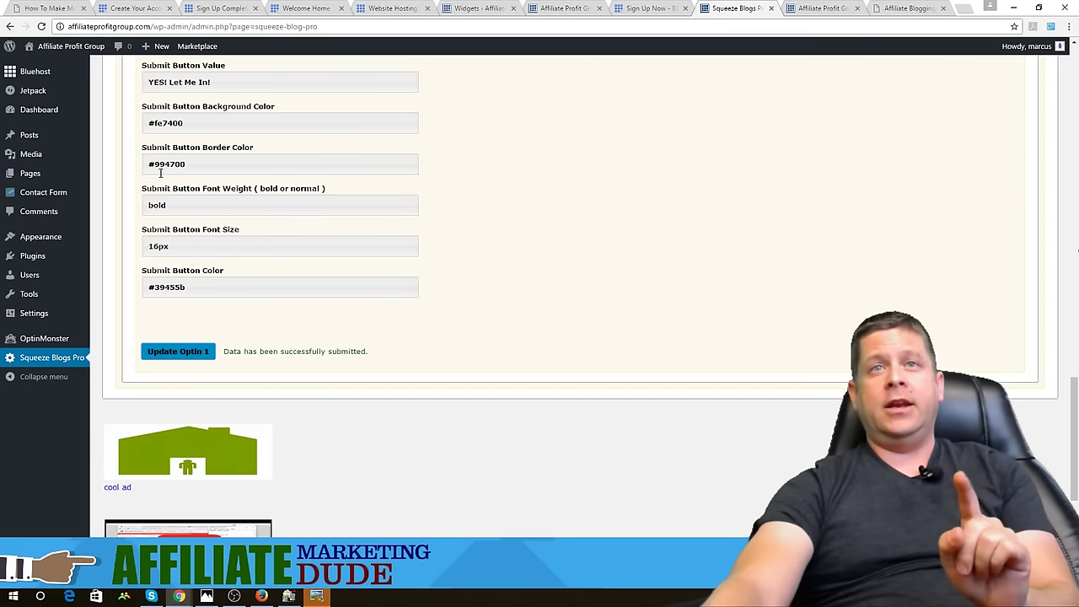
{"action": "mouse_move", "coordinate": [55, 238]}
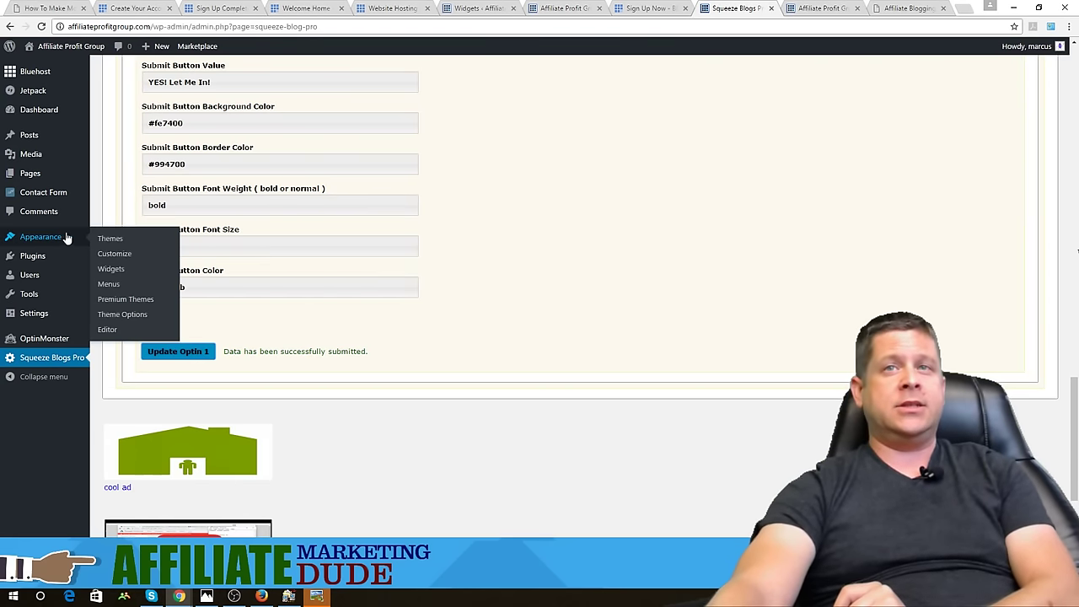
{"action": "left_click", "coordinate": [109, 269]}
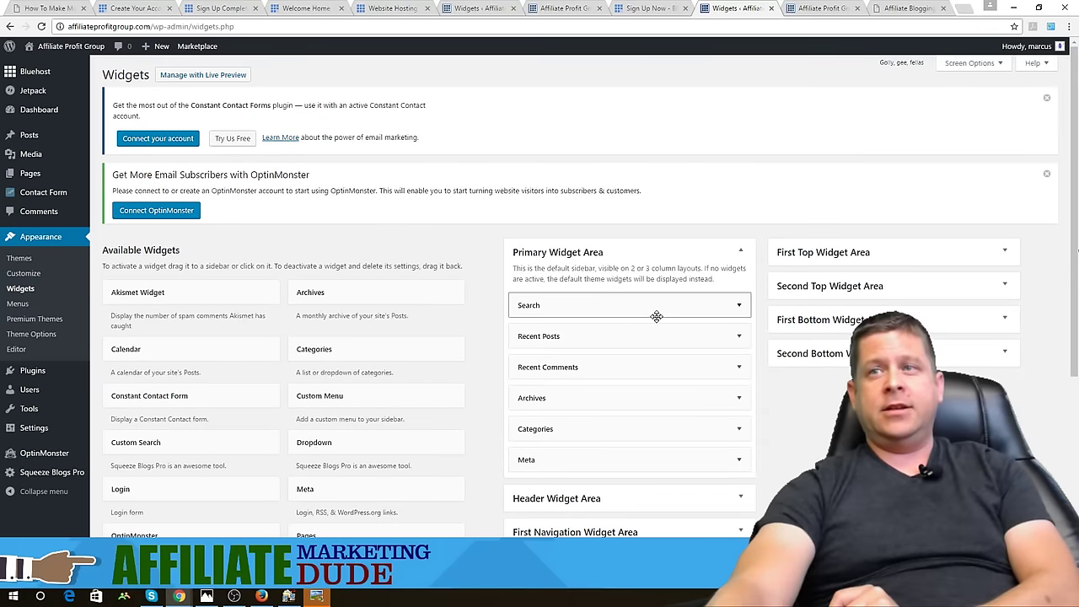
{"action": "scroll", "coordinate": [657, 316], "scroll_direction": "down", "scroll_amount": 2}
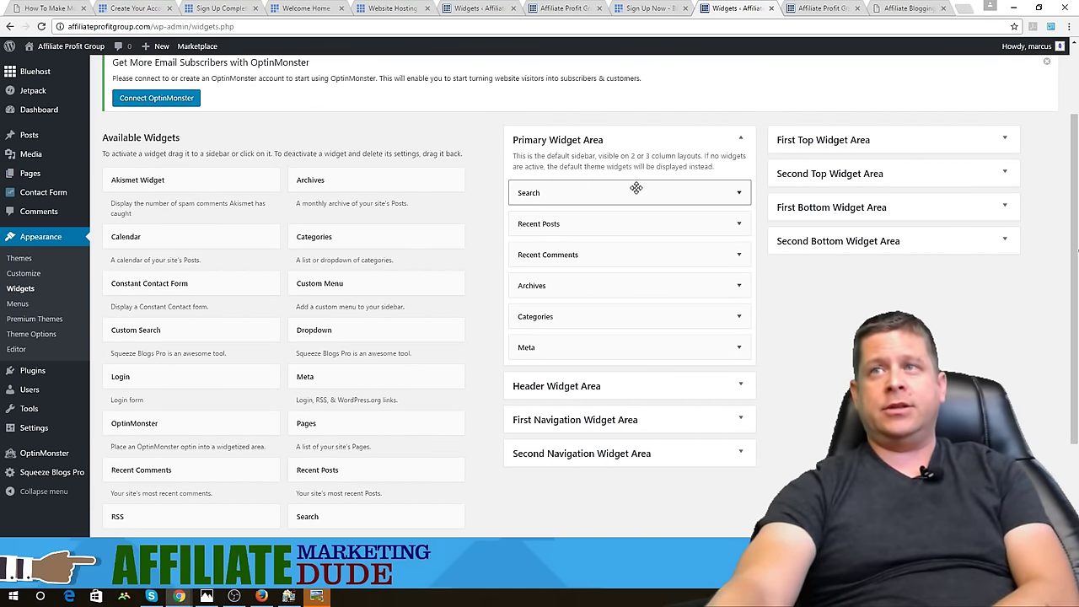
{"action": "left_click_drag", "start_coordinate": [636, 187], "coordinate": [354, 269]}
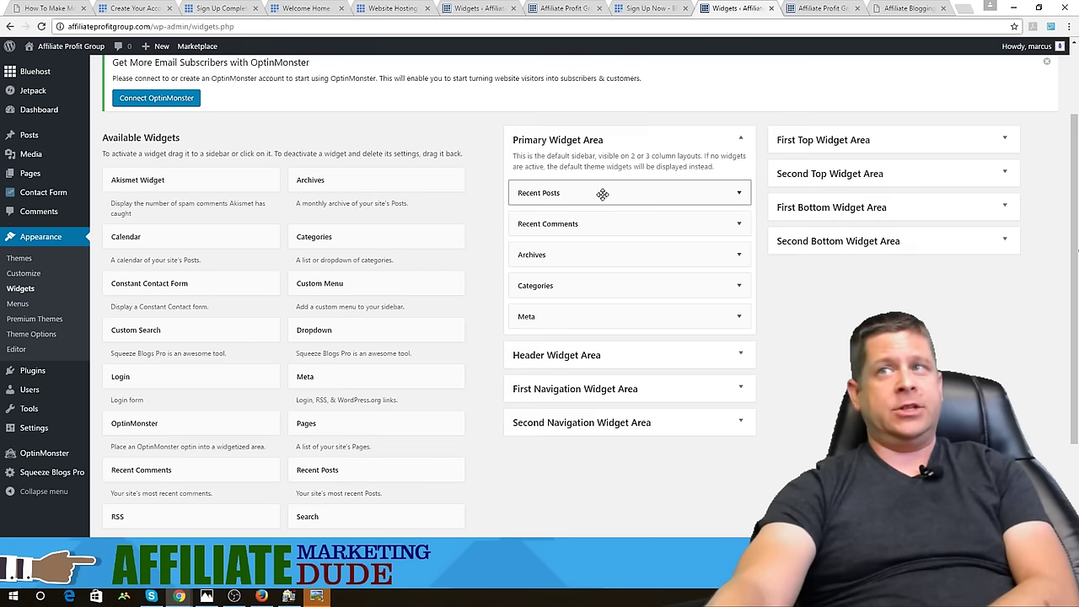
{"action": "left_click_drag", "start_coordinate": [602, 194], "coordinate": [285, 277]}
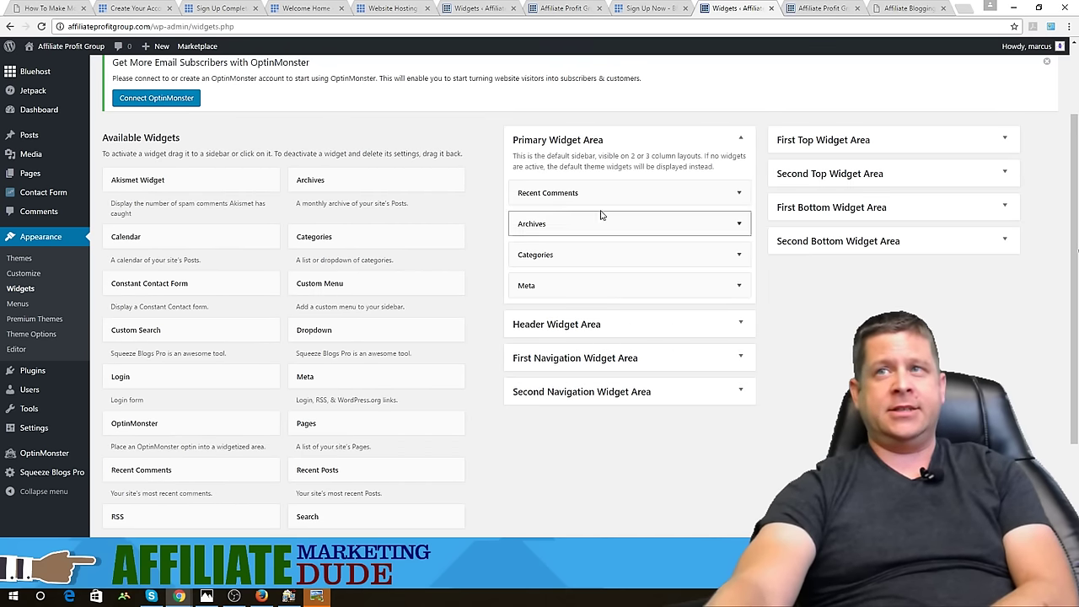
{"action": "left_click_drag", "start_coordinate": [607, 201], "coordinate": [288, 308]}
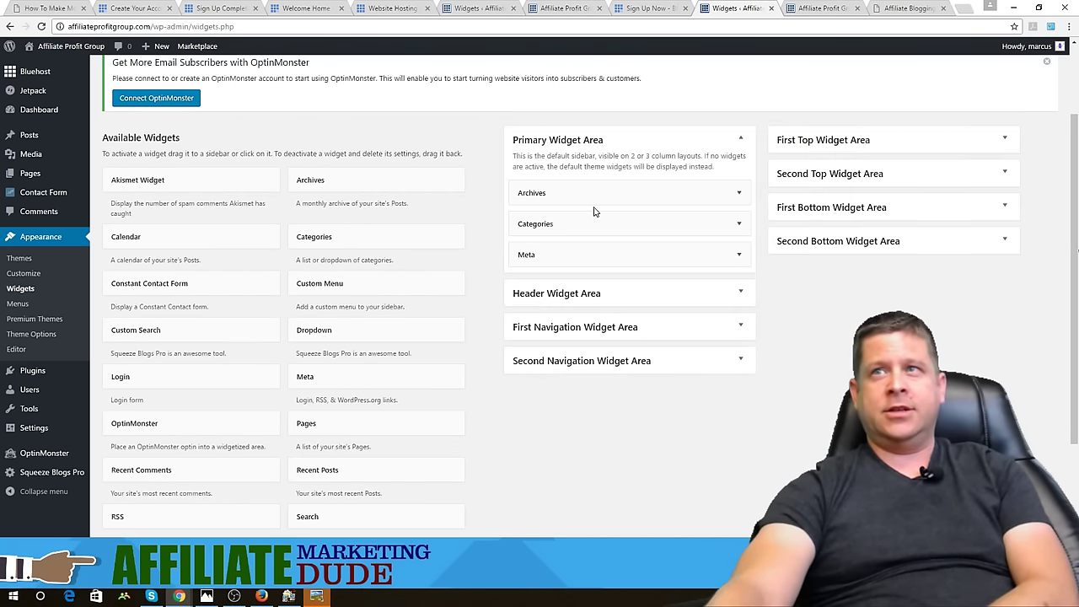
{"action": "left_click_drag", "start_coordinate": [594, 196], "coordinate": [296, 272]}
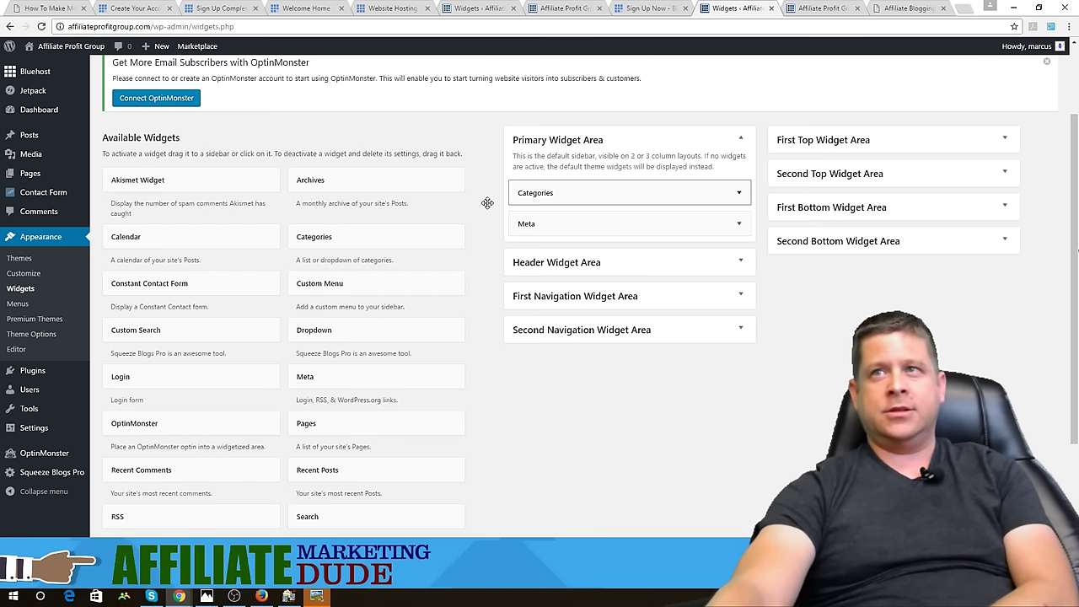
{"action": "left_click_drag", "start_coordinate": [516, 195], "coordinate": [348, 228]}
{"action": "left_click_drag", "start_coordinate": [552, 195], "coordinate": [234, 251]}
Add the Squeeze Blogs Pro widget to the Primary Widget Area and save it with its default options
{"action": "scroll", "coordinate": [296, 301], "scroll_direction": "down", "scroll_amount": 3}
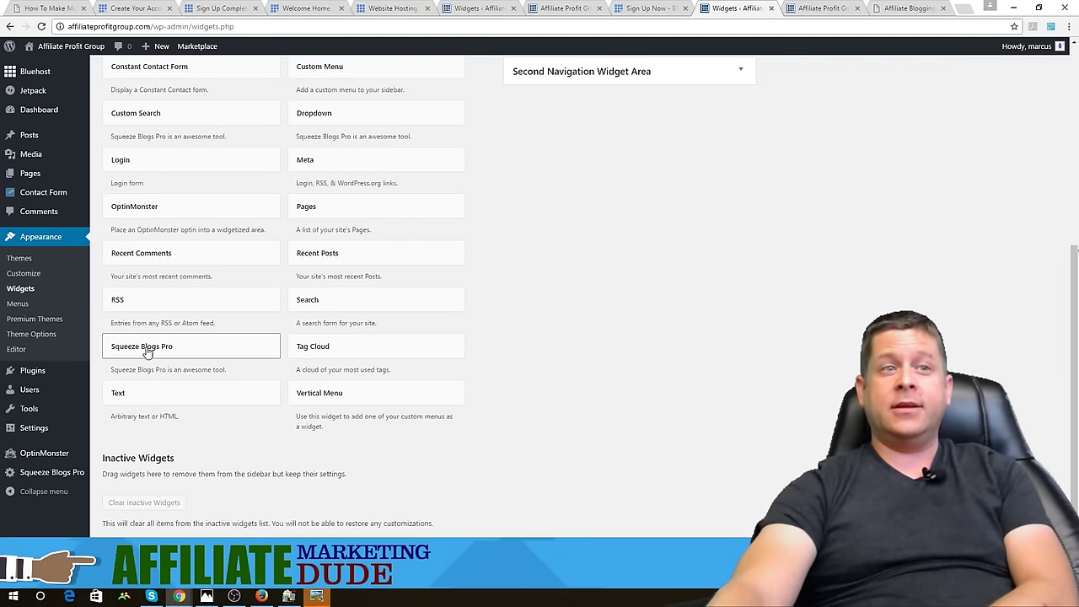
{"action": "left_click_drag", "start_coordinate": [143, 354], "coordinate": [527, 283]}
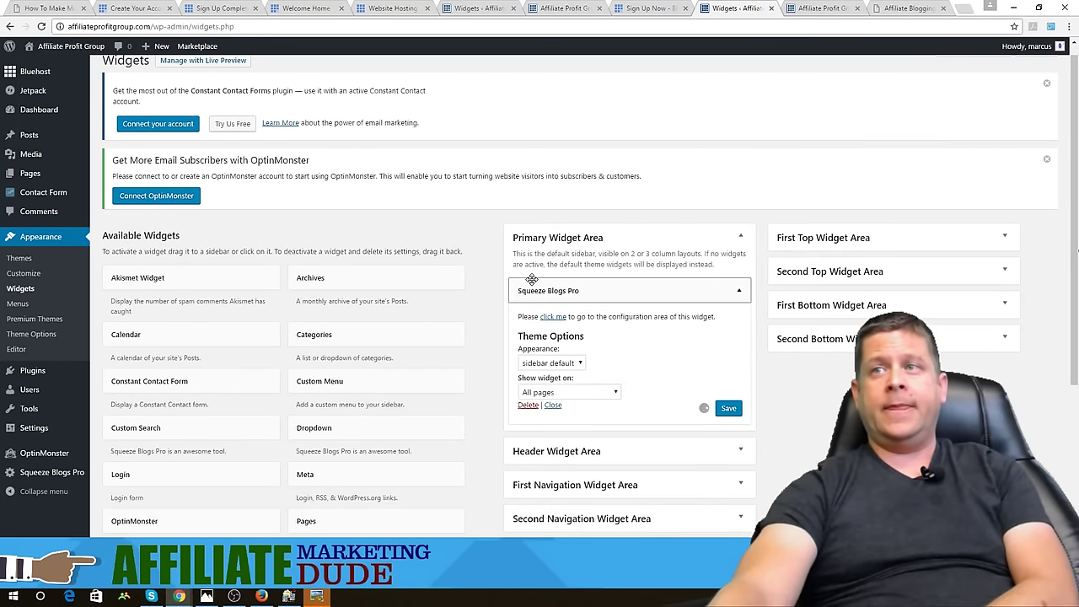
{"action": "left_click", "coordinate": [727, 410]}
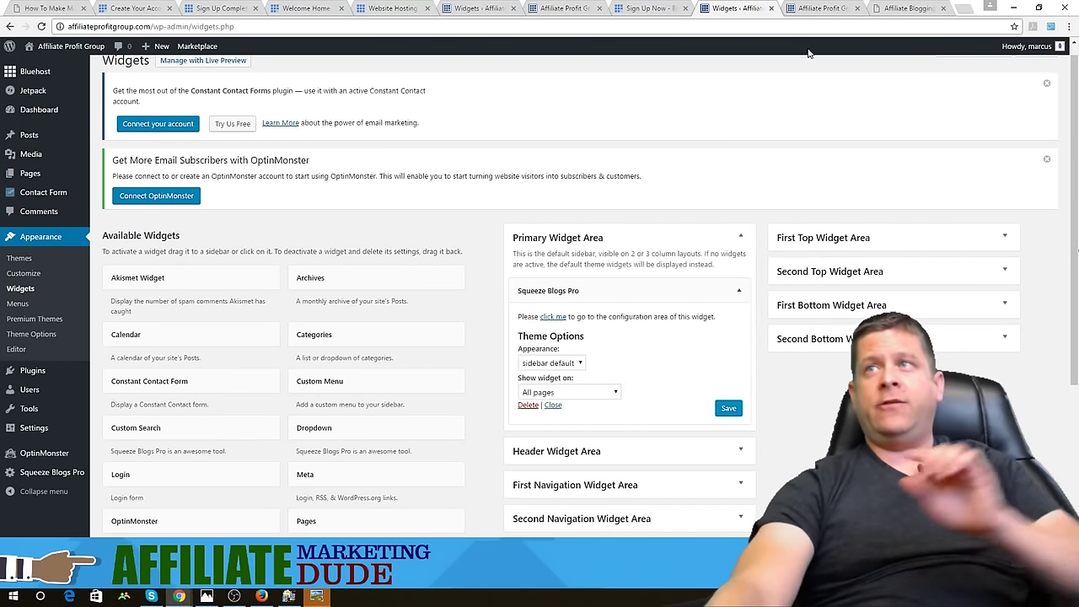
Reload the site's front page to check whether the Squeeze Blogs Pro widget appears
{"action": "left_click", "coordinate": [821, 9]}
{"action": "right_click", "coordinate": [892, 171]}
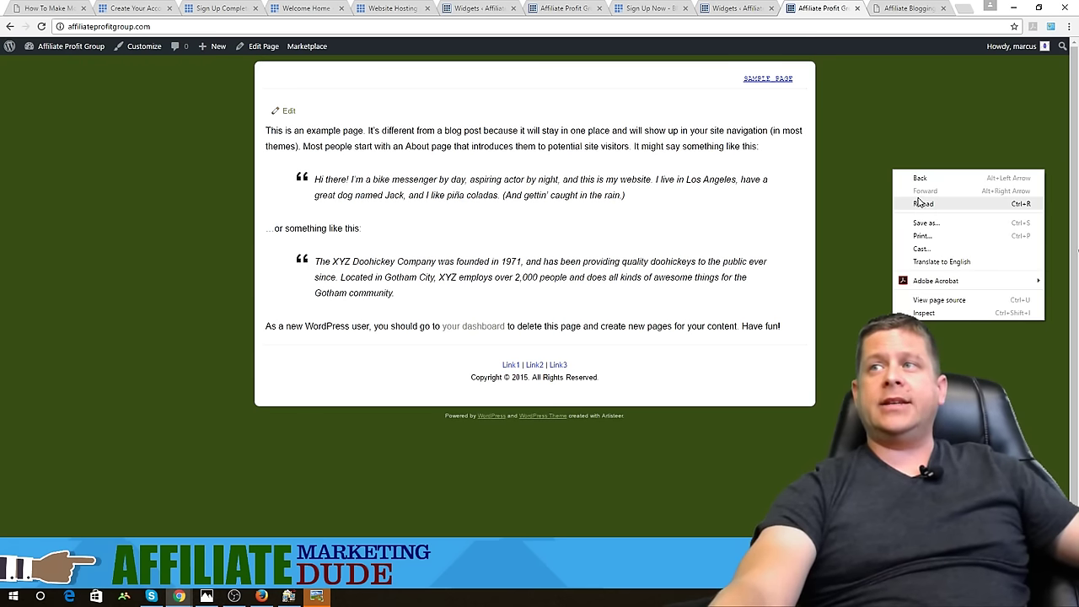
{"action": "left_click", "coordinate": [919, 202]}
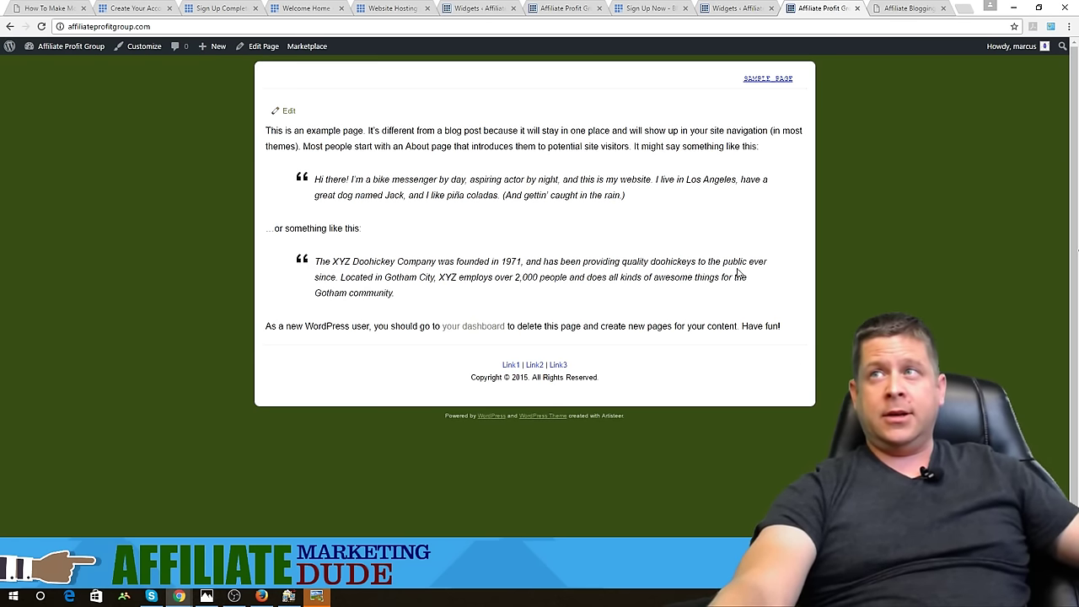
Open the site's installed themes and activate the EZOPT theme
{"action": "mouse_move", "coordinate": [72, 48]}
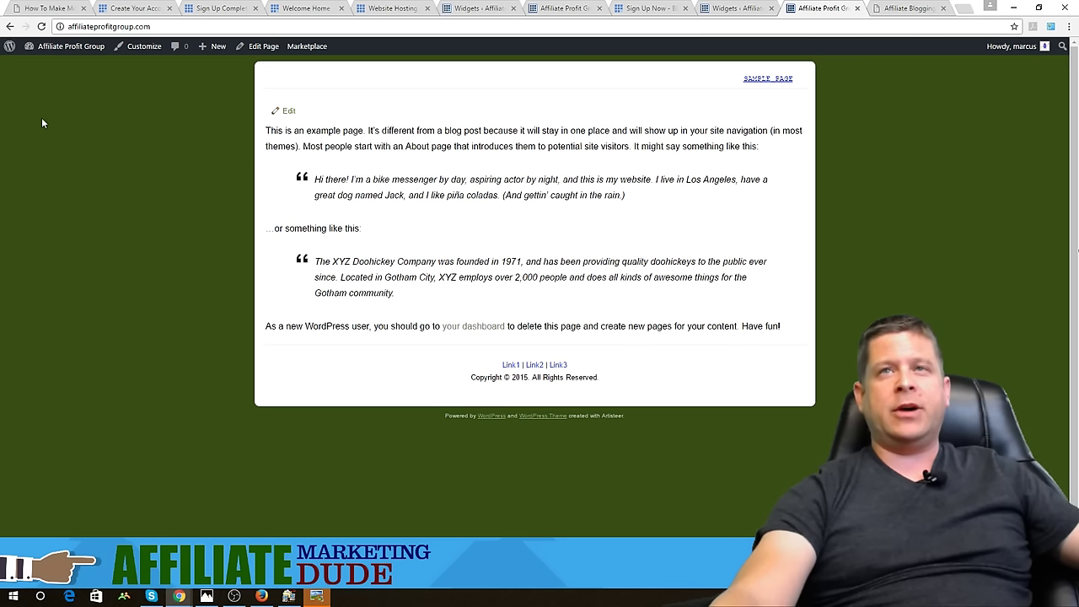
{"action": "left_click", "coordinate": [49, 81]}
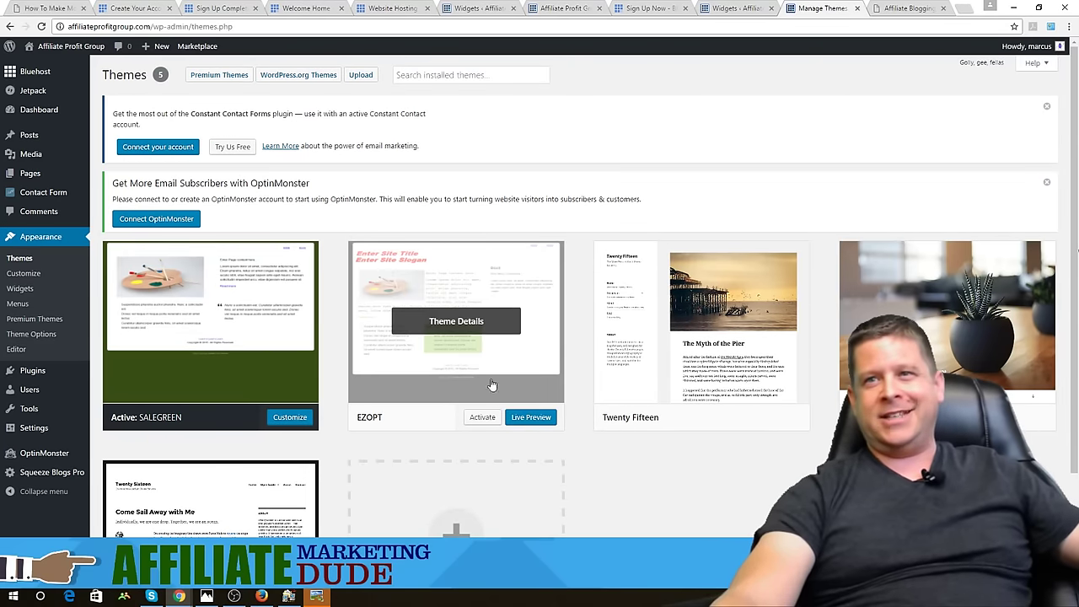
{"action": "left_click", "coordinate": [482, 418]}
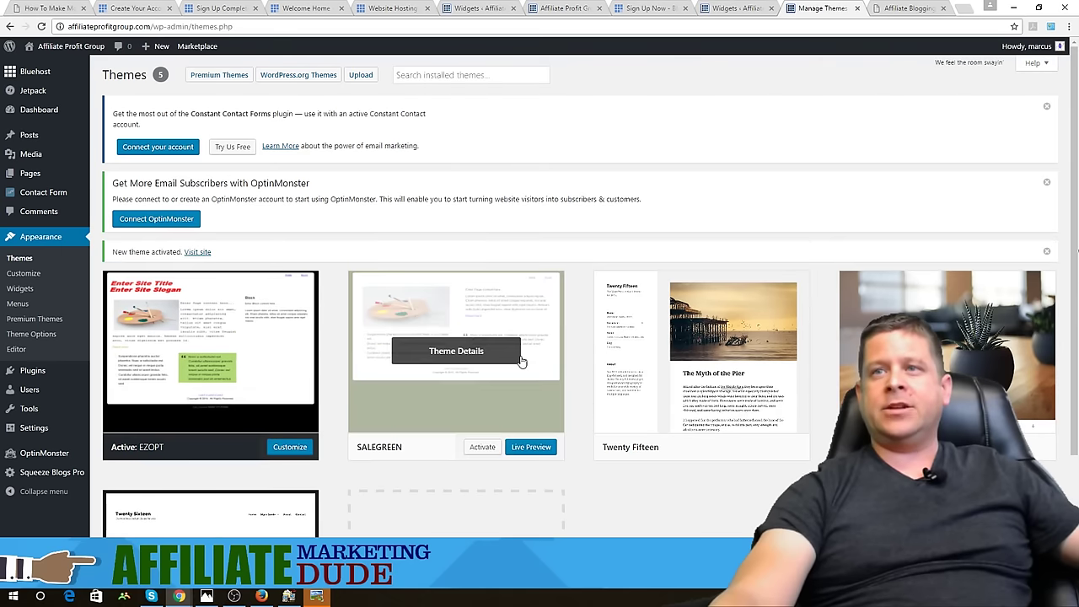
View the site's front page under the EZOPT theme and reload it to check for the opt-in widget
{"action": "left_click", "coordinate": [905, 7]}
{"action": "left_click", "coordinate": [818, 10]}
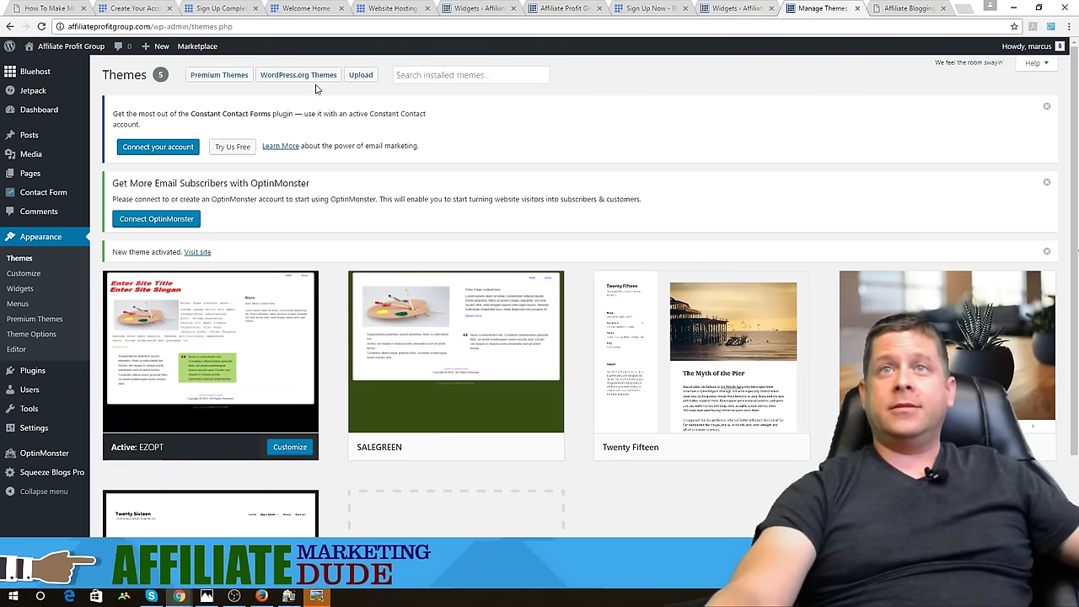
{"action": "mouse_move", "coordinate": [70, 51]}
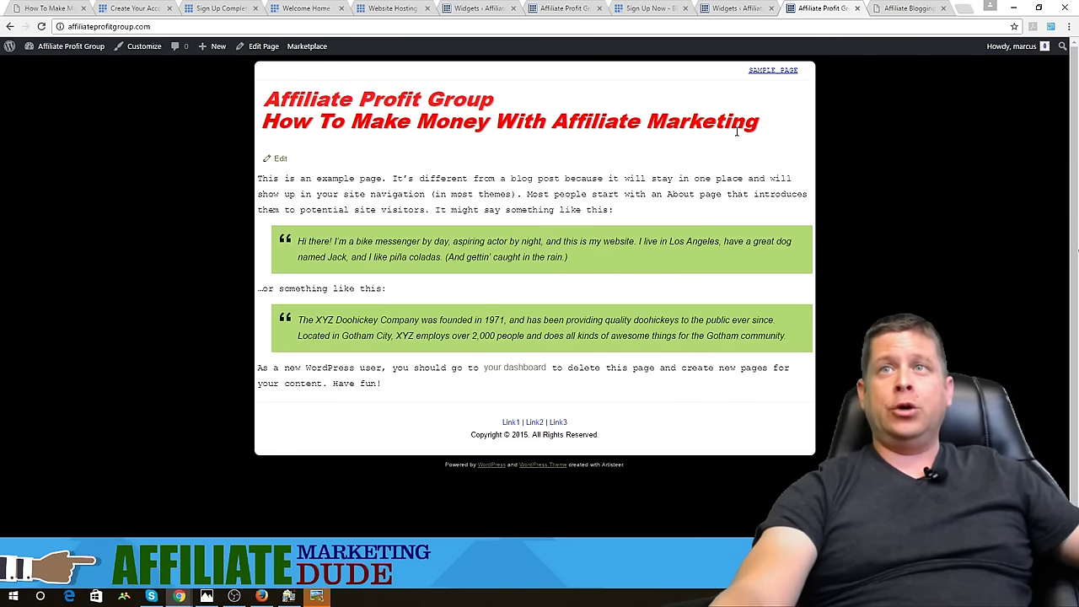
{"action": "right_click", "coordinate": [805, 158]}
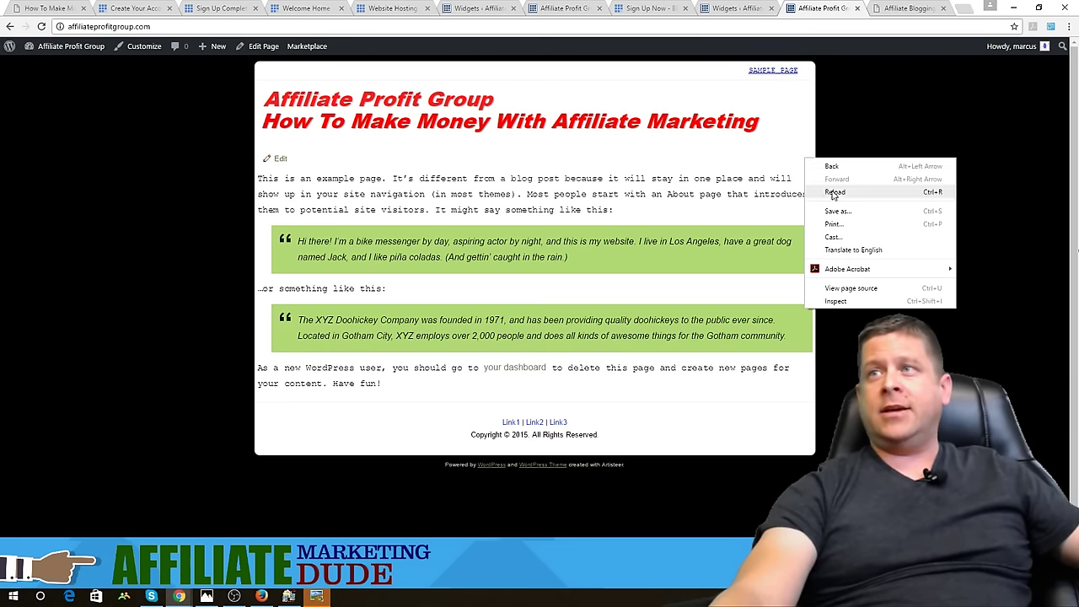
{"action": "left_click", "coordinate": [825, 190]}
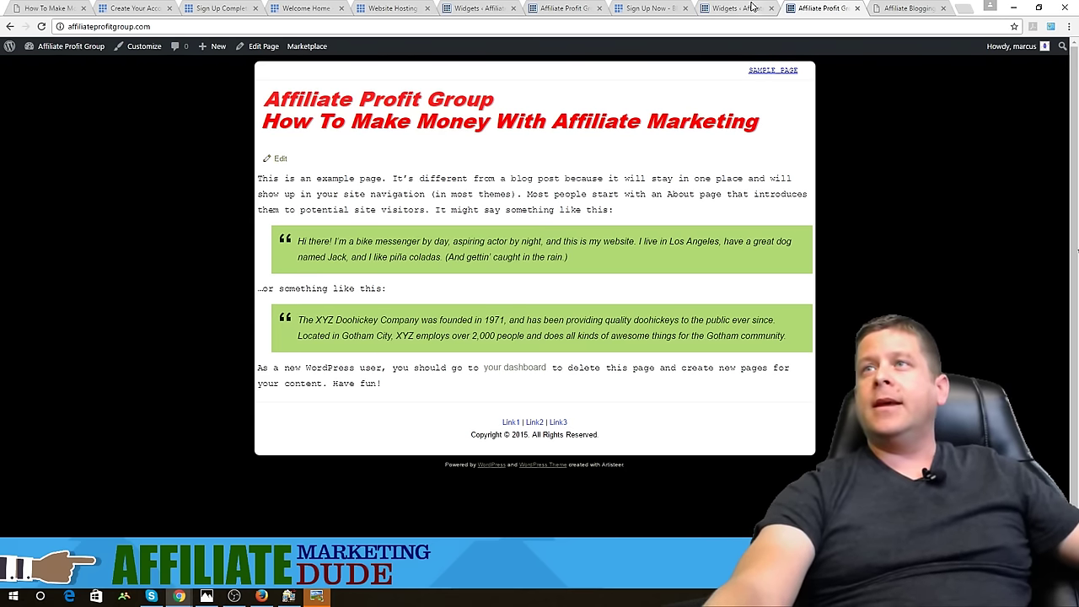
In the Squeeze Blogs Pro settings, make the Optin 1 widget visible on the homepage instead of on pages, and update Optin 1
{"action": "left_click", "coordinate": [753, 8]}
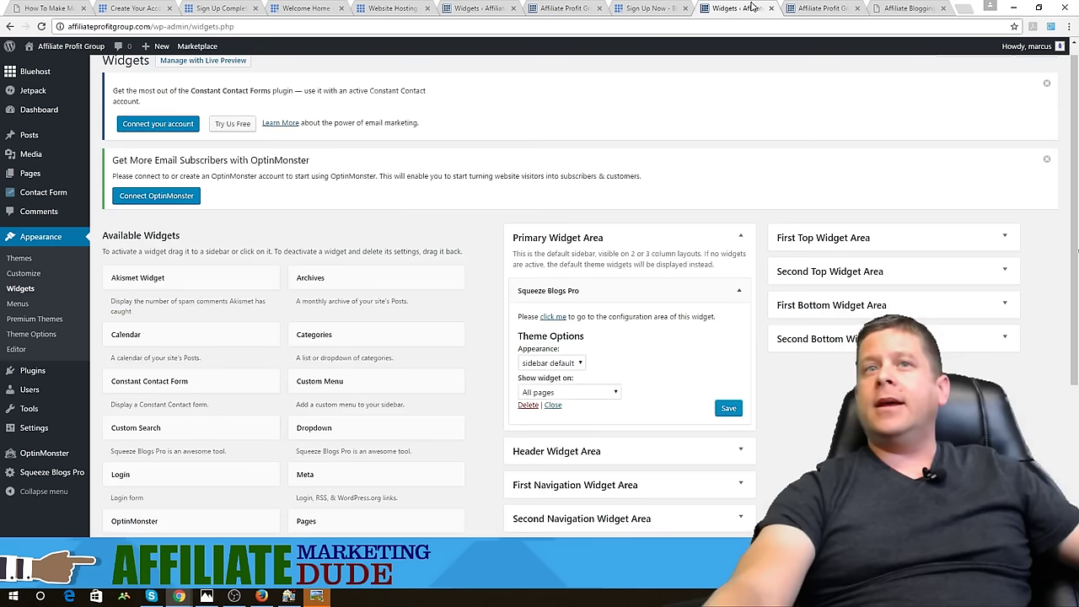
{"action": "left_click", "coordinate": [52, 472]}
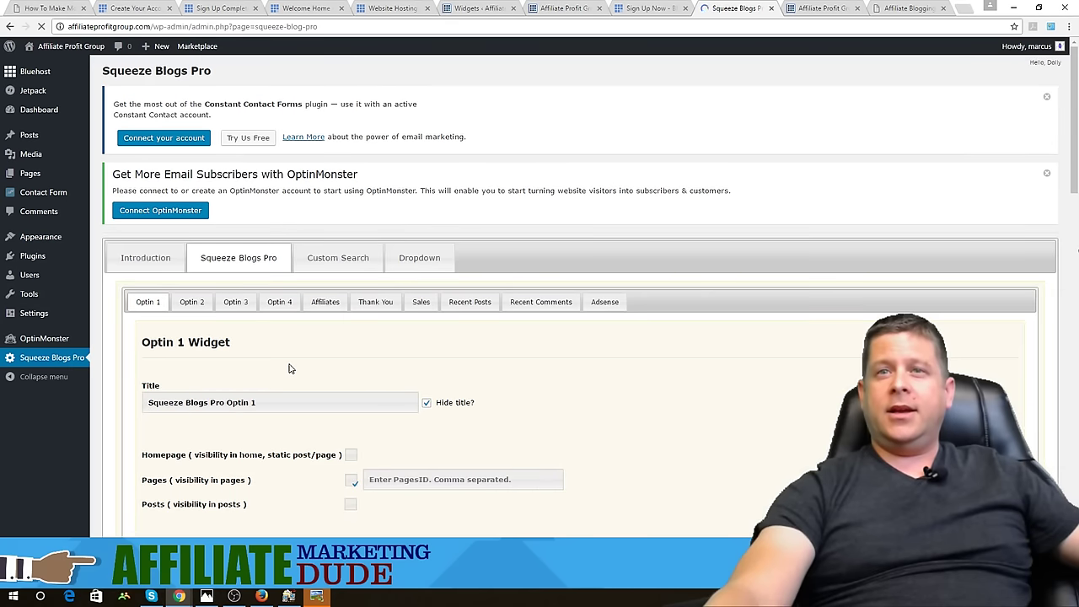
{"action": "scroll", "coordinate": [439, 398], "scroll_direction": "down", "scroll_amount": 2}
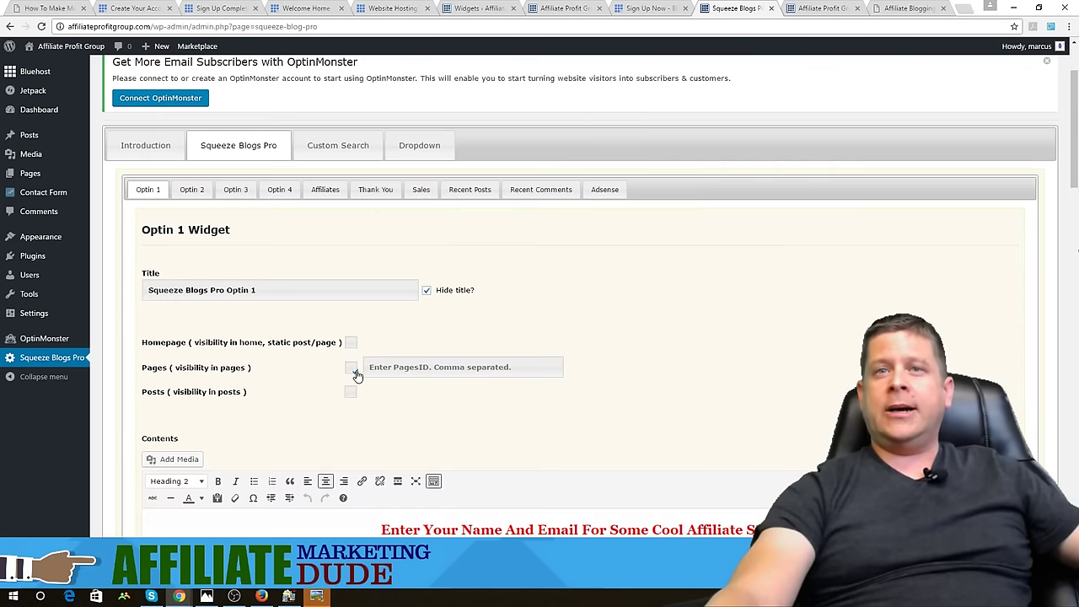
{"action": "left_click", "coordinate": [354, 373]}
{"action": "scroll", "coordinate": [397, 473], "scroll_direction": "down", "scroll_amount": 5}
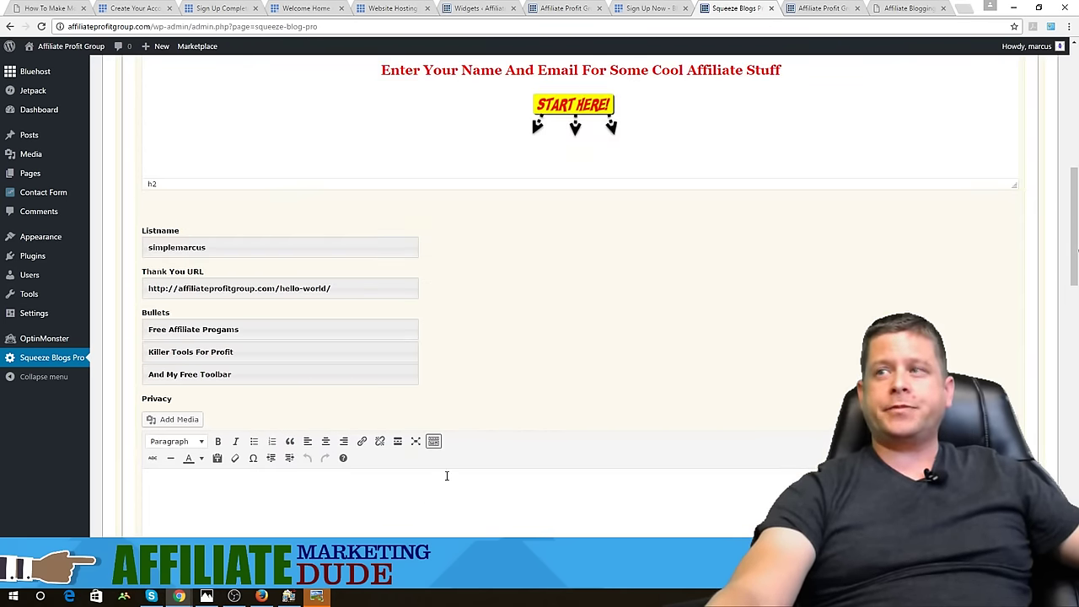
{"action": "scroll", "coordinate": [439, 484], "scroll_direction": "down", "scroll_amount": 15}
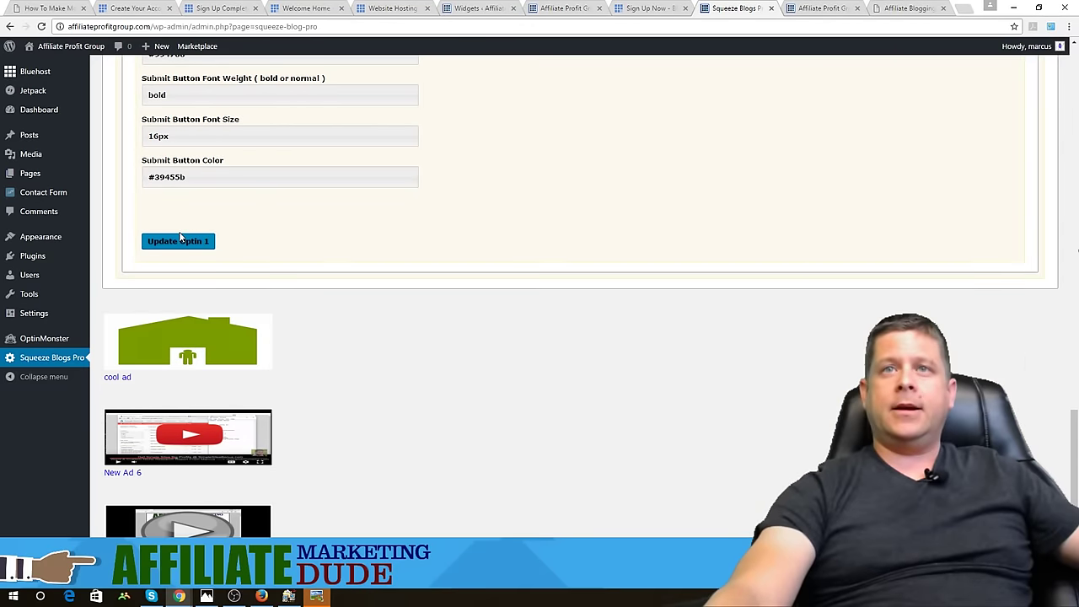
{"action": "left_click", "coordinate": [200, 244]}
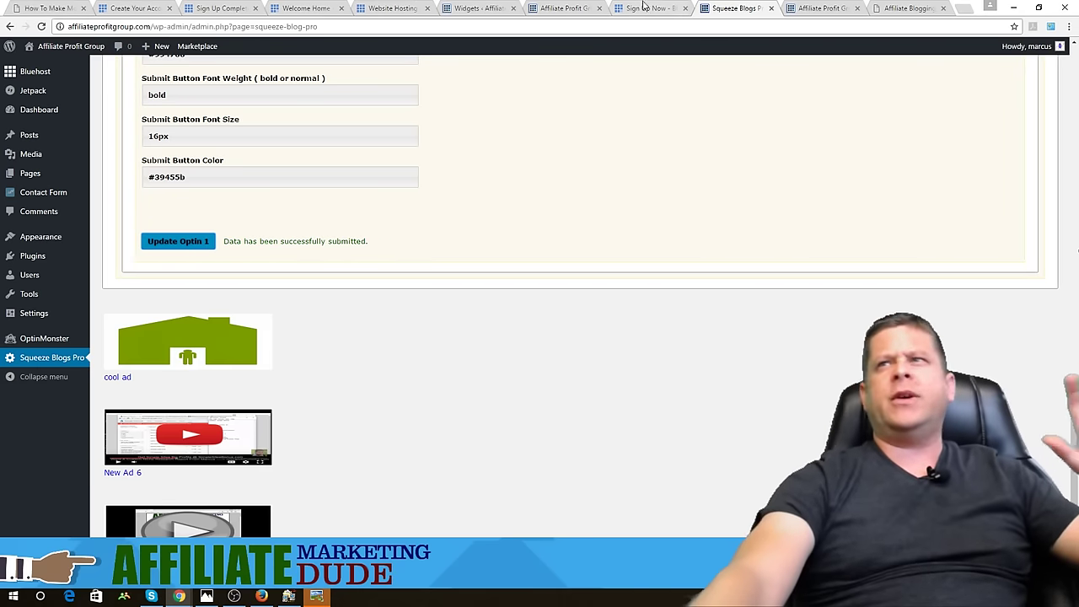
Reload the site's front page to check the effect of the homepage visibility setting
{"action": "left_click", "coordinate": [807, 7]}
{"action": "right_click", "coordinate": [876, 178]}
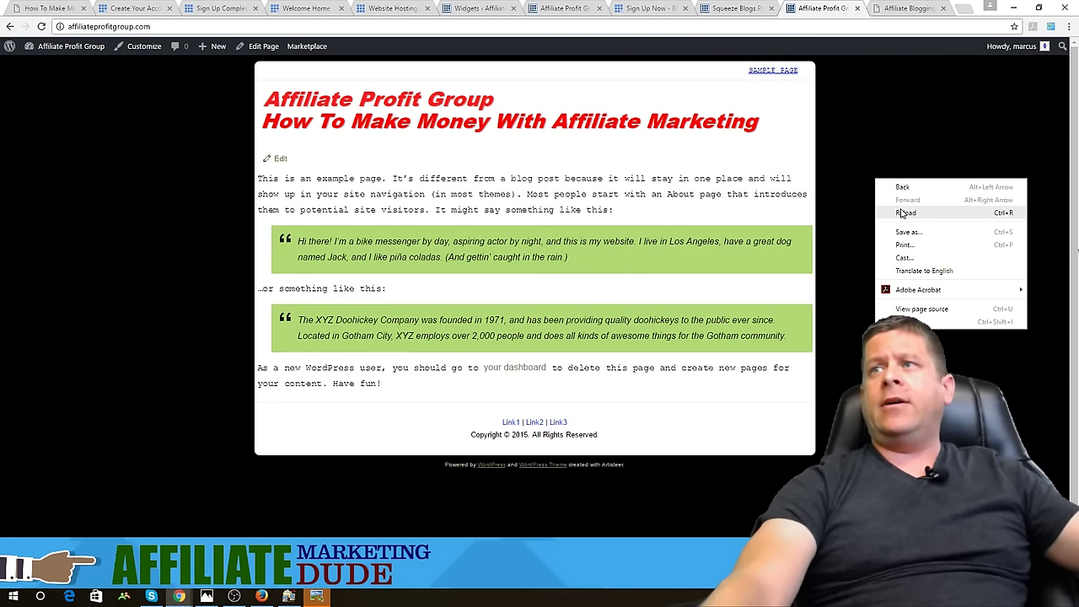
{"action": "left_click", "coordinate": [904, 214]}
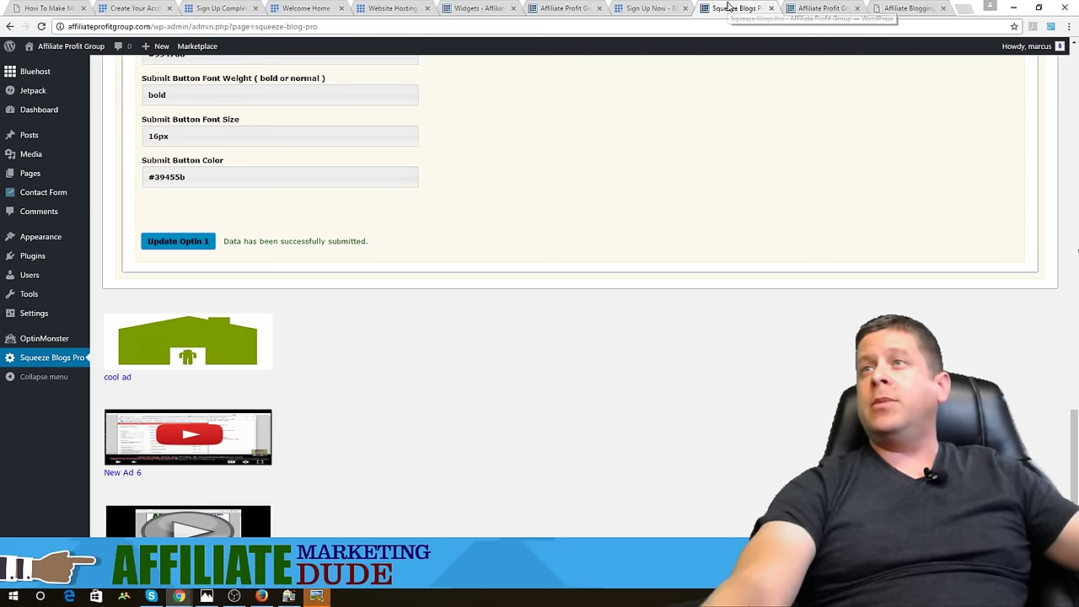
Return to the Optin 1 settings, enable visibility on pages in addition to the homepage, and update Optin 1
{"action": "left_click", "coordinate": [727, 7]}
{"action": "mouse_move", "coordinate": [60, 312]}
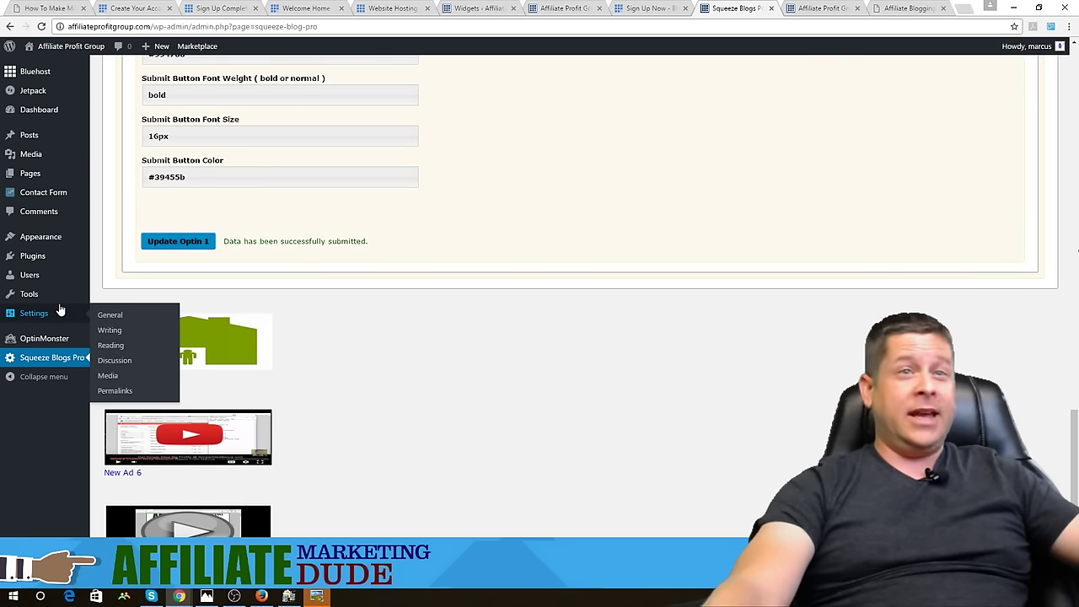
{"action": "mouse_move", "coordinate": [53, 239]}
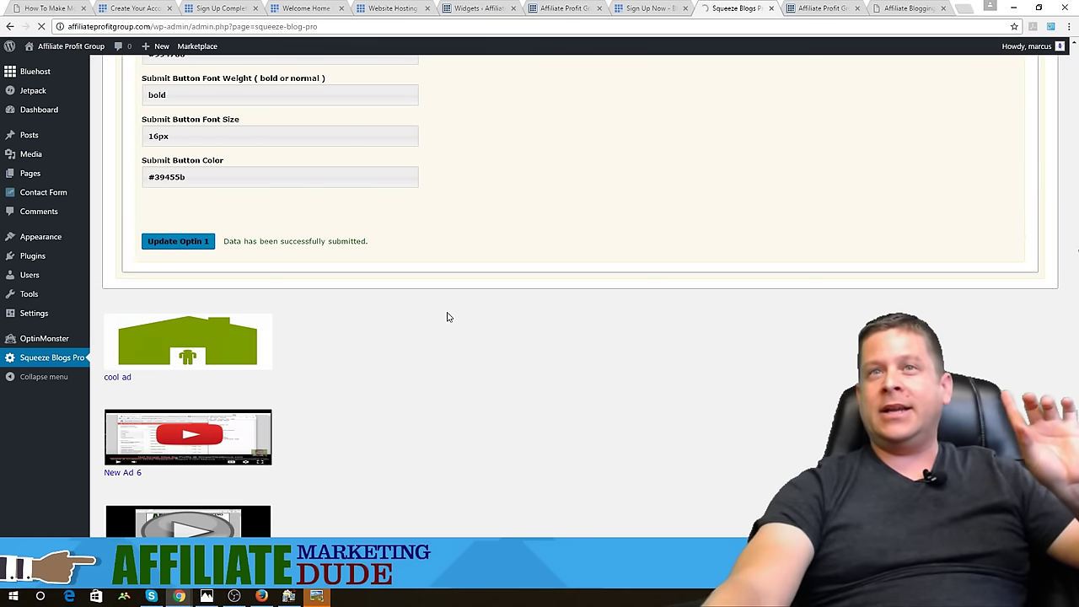
{"action": "left_click", "coordinate": [9, 28]}
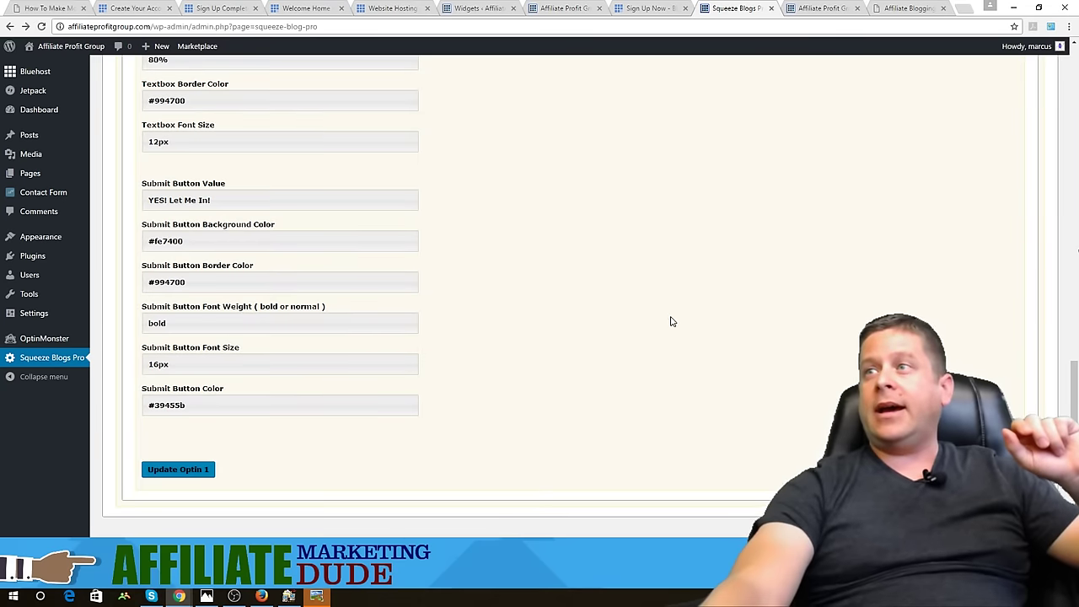
{"action": "scroll", "coordinate": [1003, 283], "scroll_direction": "up", "scroll_amount": 8}
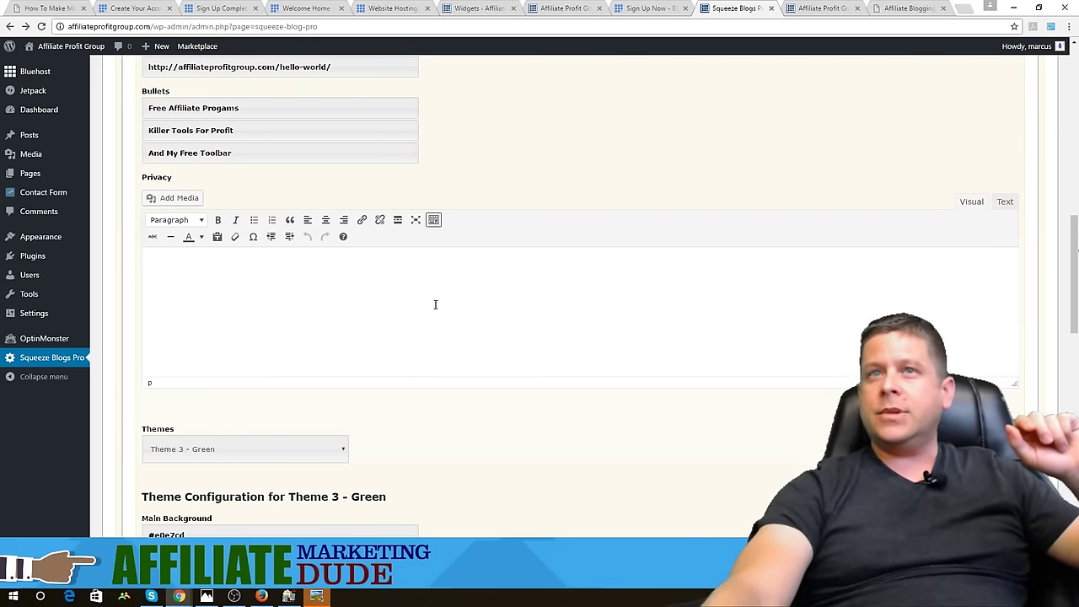
{"action": "scroll", "coordinate": [424, 304], "scroll_direction": "up", "scroll_amount": 3}
{"action": "scroll", "coordinate": [462, 352], "scroll_direction": "up", "scroll_amount": 7}
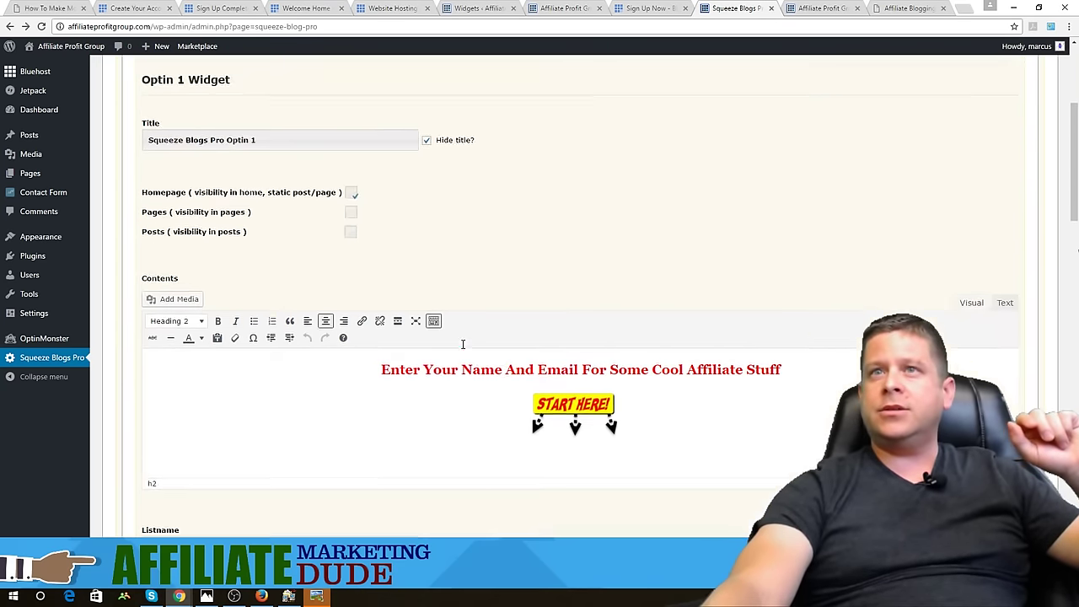
{"action": "left_click", "coordinate": [351, 478]}
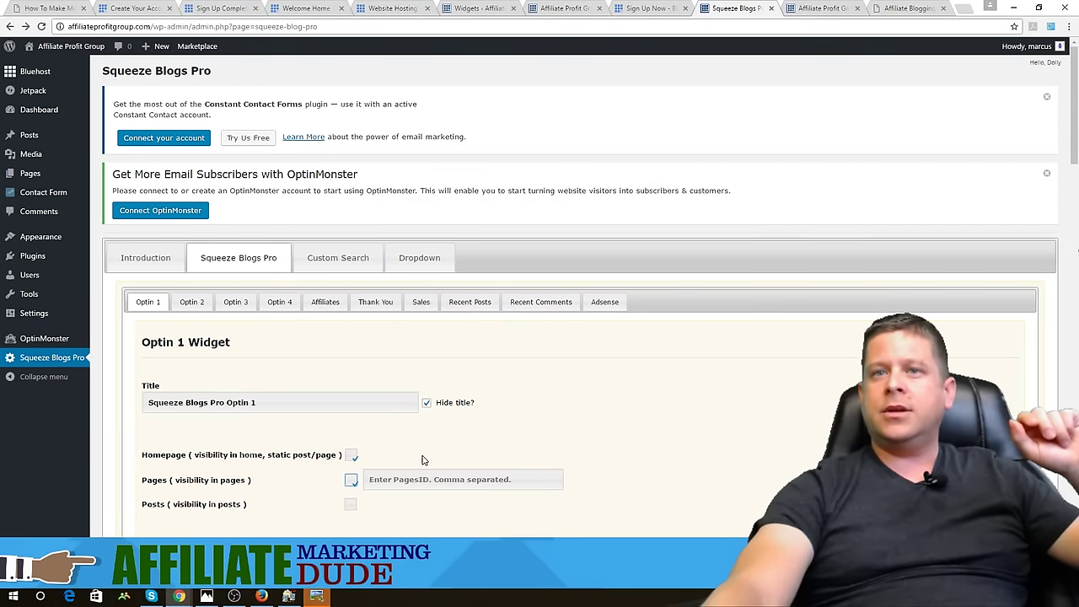
{"action": "scroll", "coordinate": [425, 460], "scroll_direction": "down", "scroll_amount": 20}
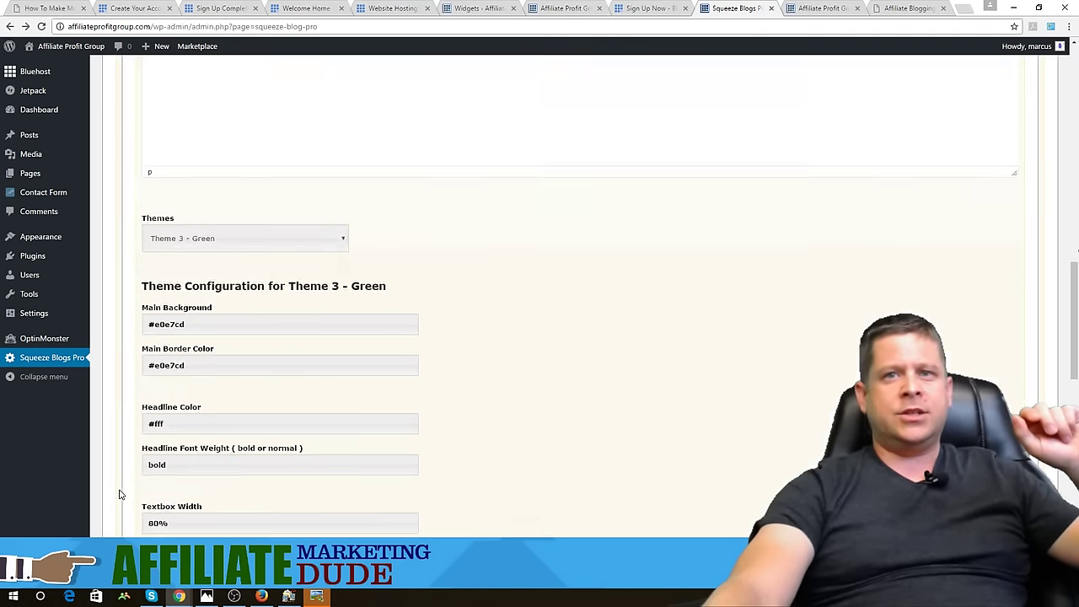
{"action": "left_click", "coordinate": [181, 526]}
Reload the site's front page to check whether Optin 1 shows with both homepage and page visibility enabled
{"action": "left_click", "coordinate": [822, 8]}
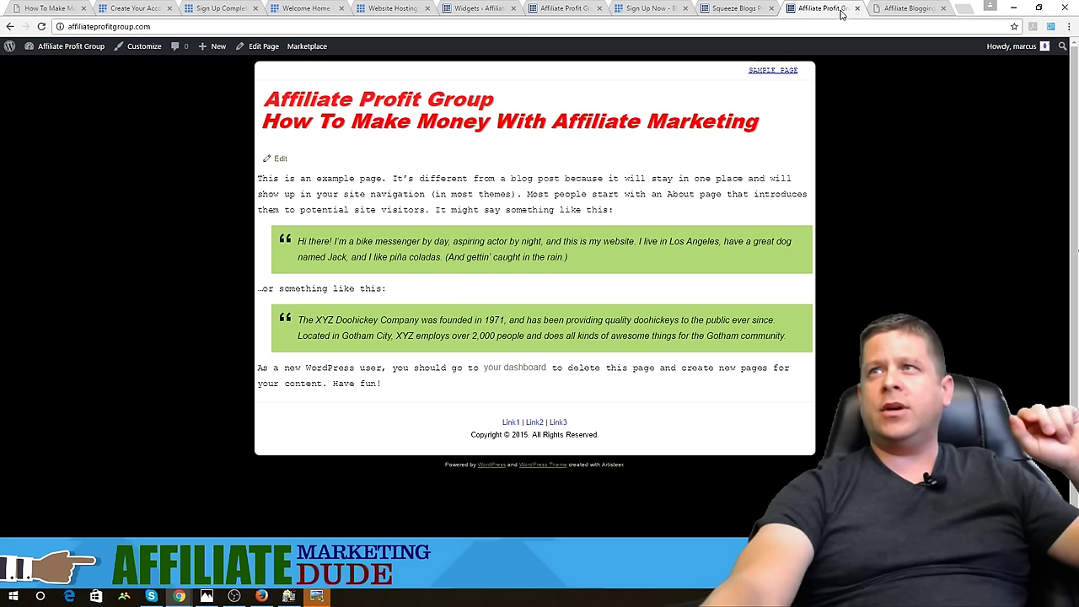
{"action": "right_click", "coordinate": [898, 129]}
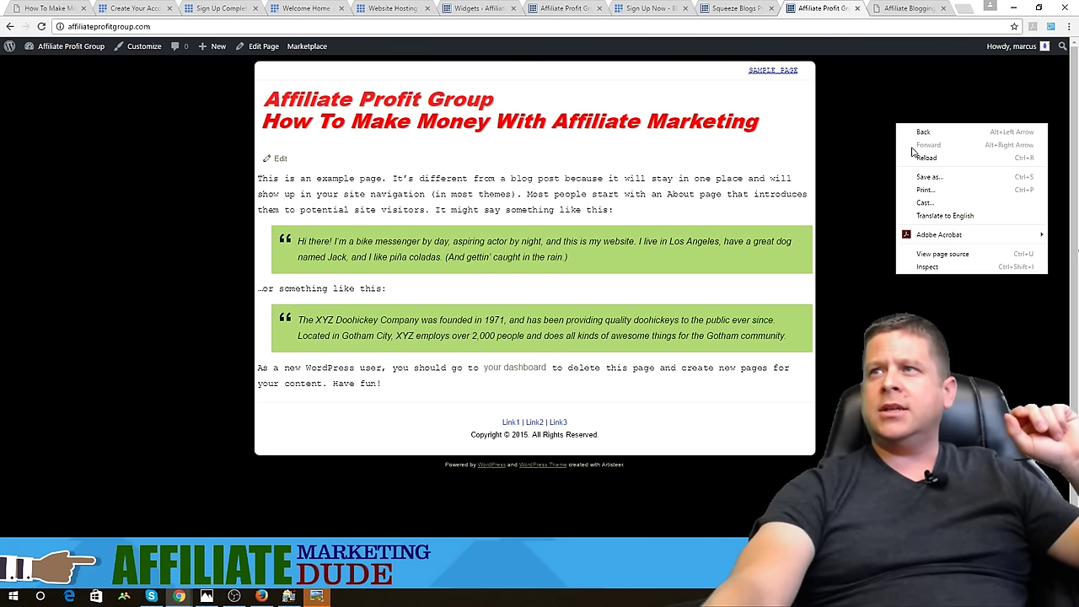
{"action": "left_click", "coordinate": [918, 157]}
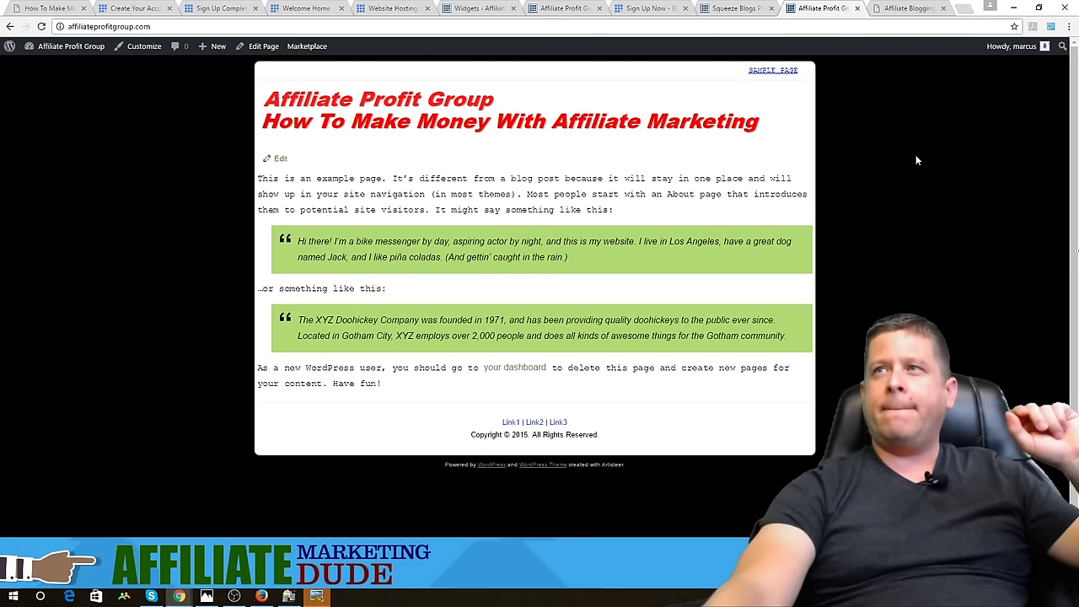
Open the site's installed themes and activate the Twenty Sixteen theme
{"action": "left_click", "coordinate": [734, 9]}
{"action": "scroll", "coordinate": [253, 384], "scroll_direction": "up", "scroll_amount": 6}
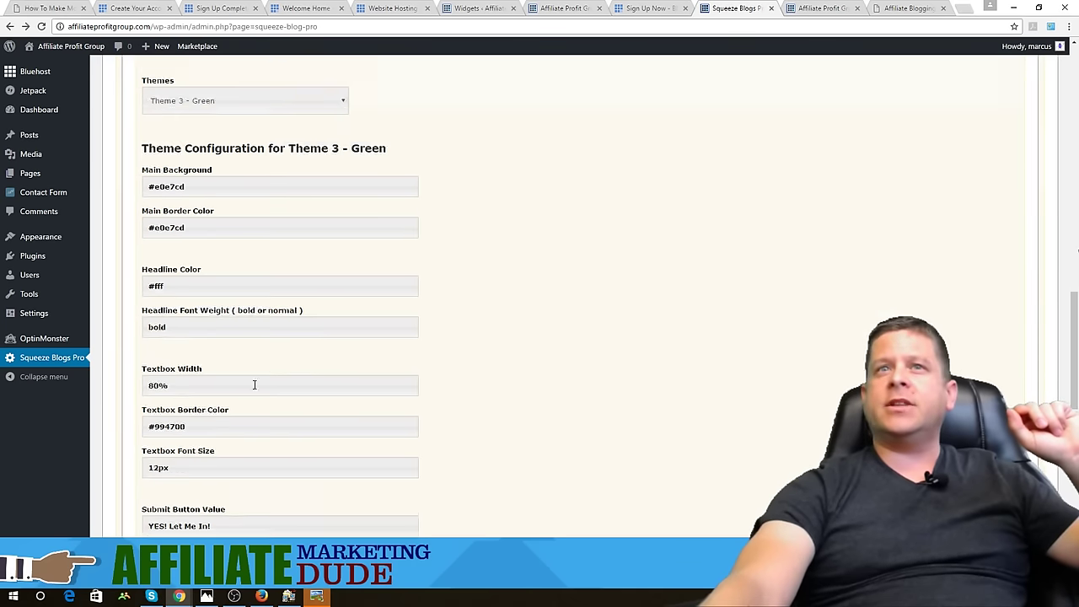
{"action": "mouse_move", "coordinate": [90, 249]}
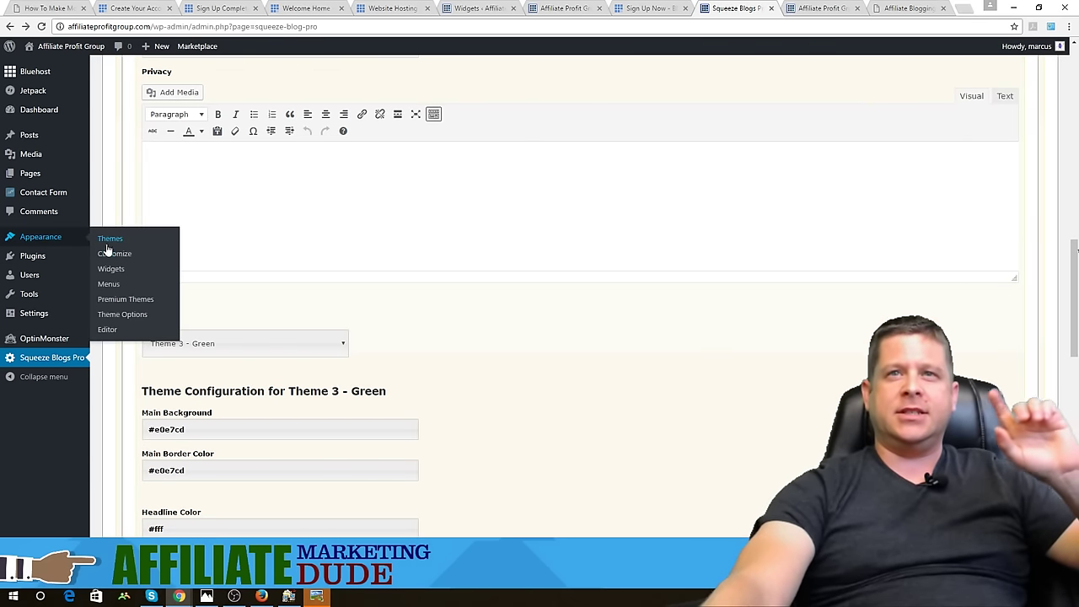
{"action": "left_click", "coordinate": [110, 240]}
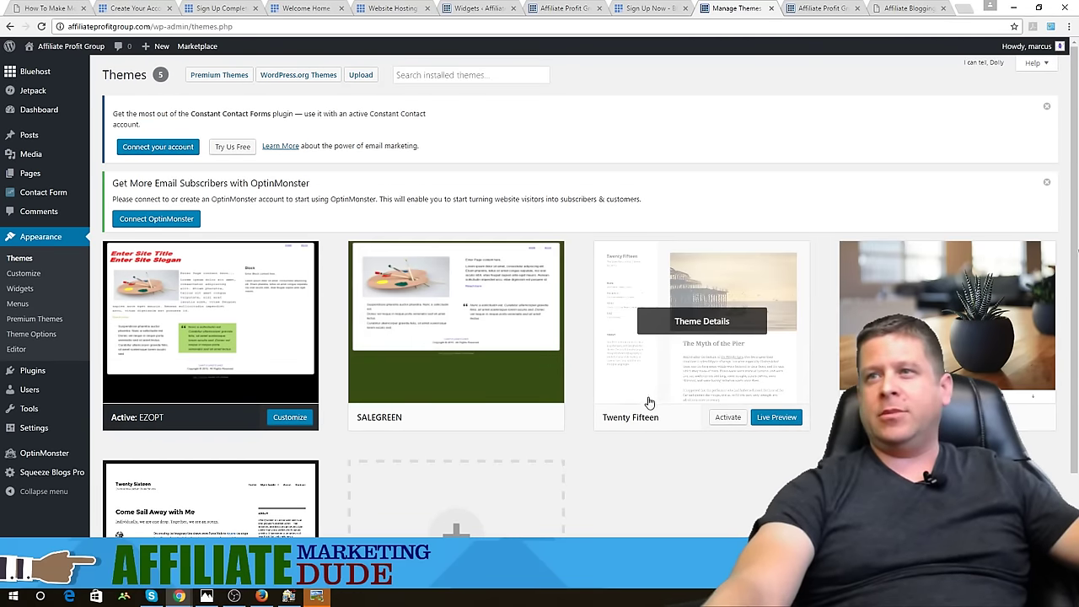
{"action": "left_click", "coordinate": [729, 417]}
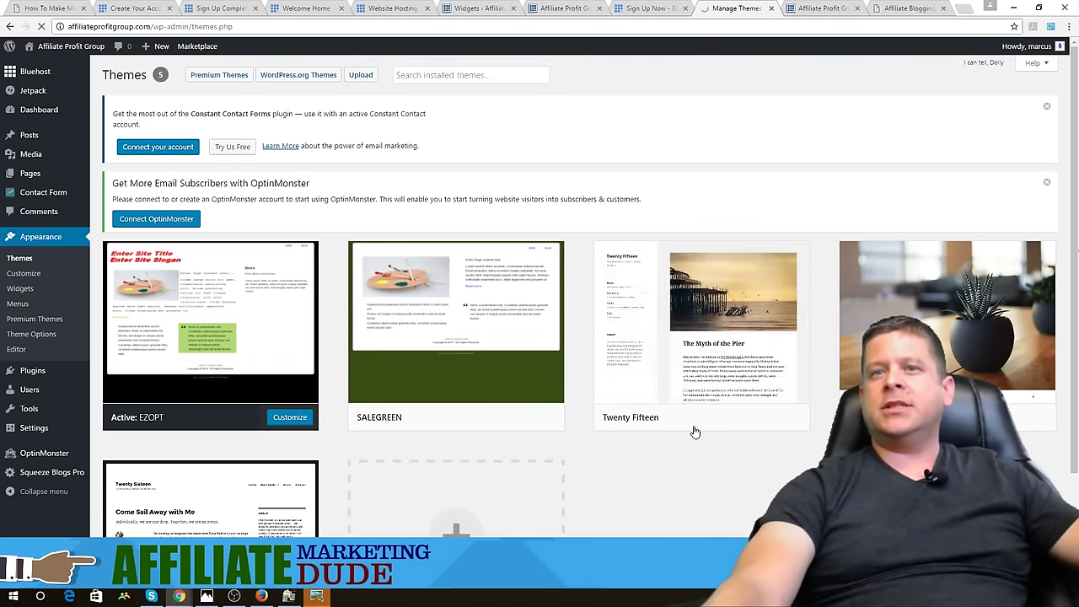
{"action": "scroll", "coordinate": [326, 410], "scroll_direction": "down", "scroll_amount": 2}
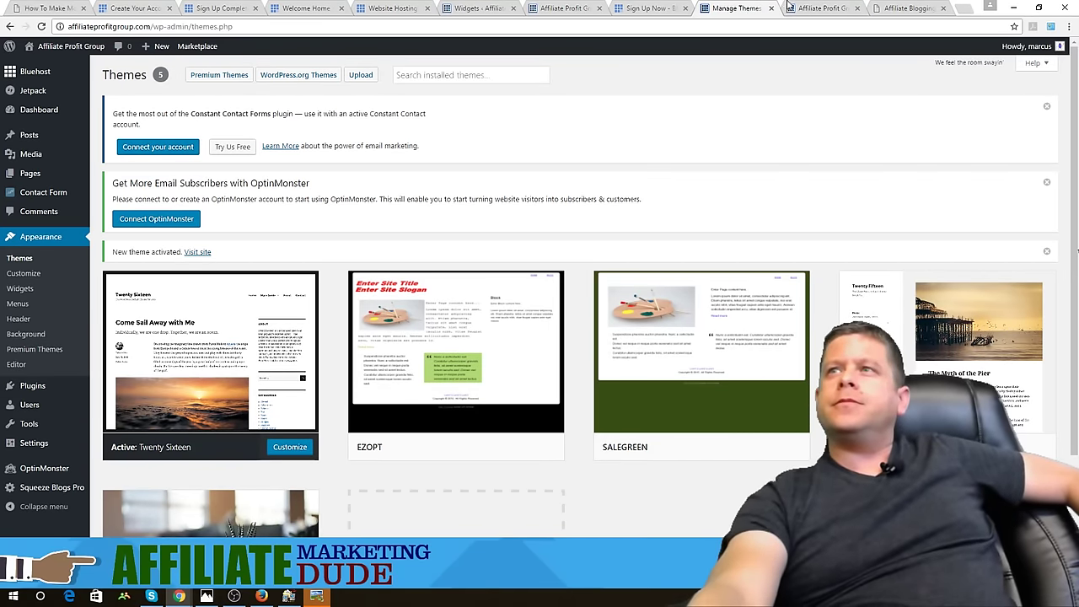
Reload the front page and look through it for the opt-in widget under the Twenty Sixteen theme
{"action": "left_click", "coordinate": [793, 8]}
{"action": "right_click", "coordinate": [873, 123]}
{"action": "left_click", "coordinate": [892, 159]}
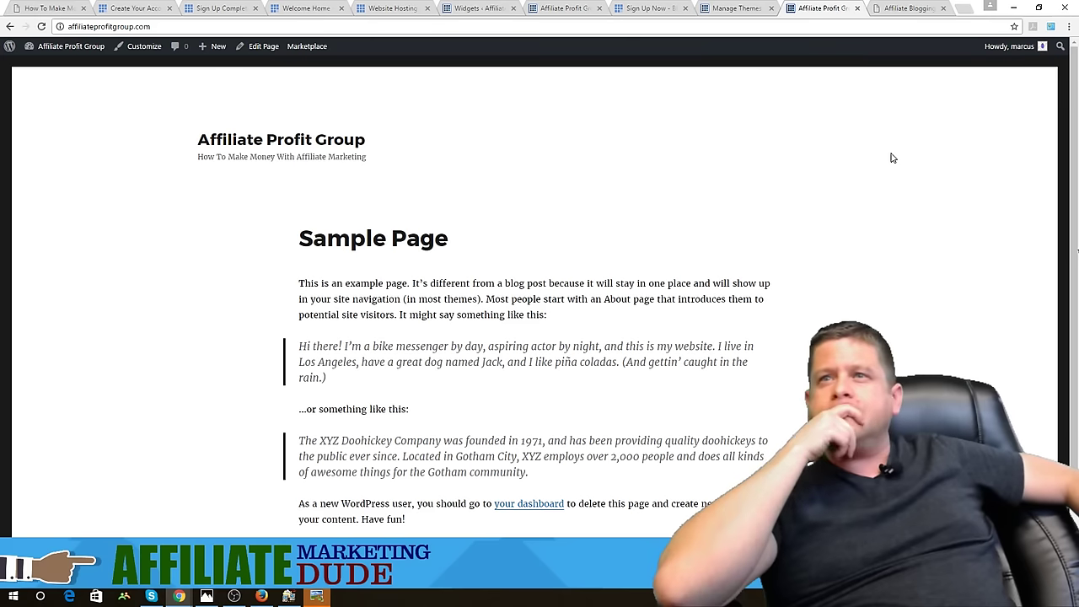
{"action": "scroll", "coordinate": [880, 193], "scroll_direction": "down", "scroll_amount": 2}
{"action": "scroll", "coordinate": [882, 196], "scroll_direction": "up", "scroll_amount": 2}
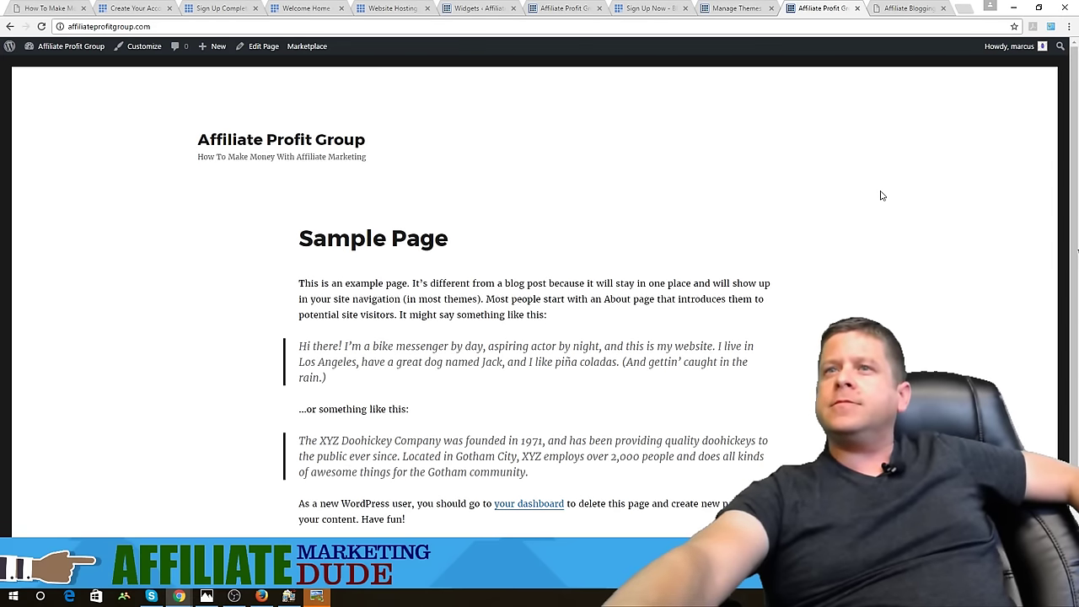
Open the site's widget settings and add the Squeeze Blogs Pro widget to the Sidebar area
{"action": "left_click", "coordinate": [734, 10]}
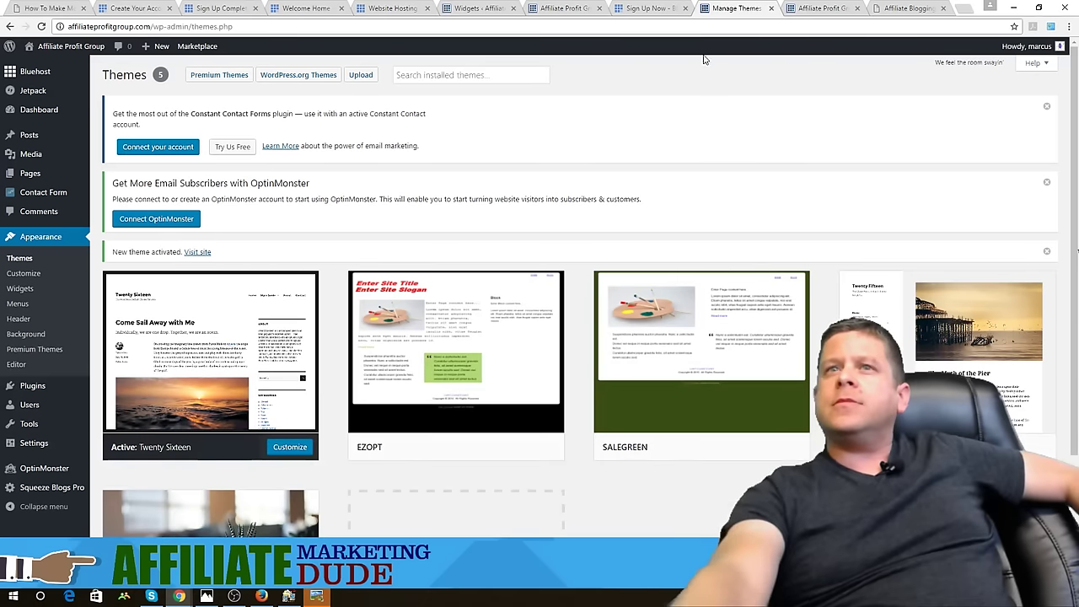
{"action": "mouse_move", "coordinate": [47, 445]}
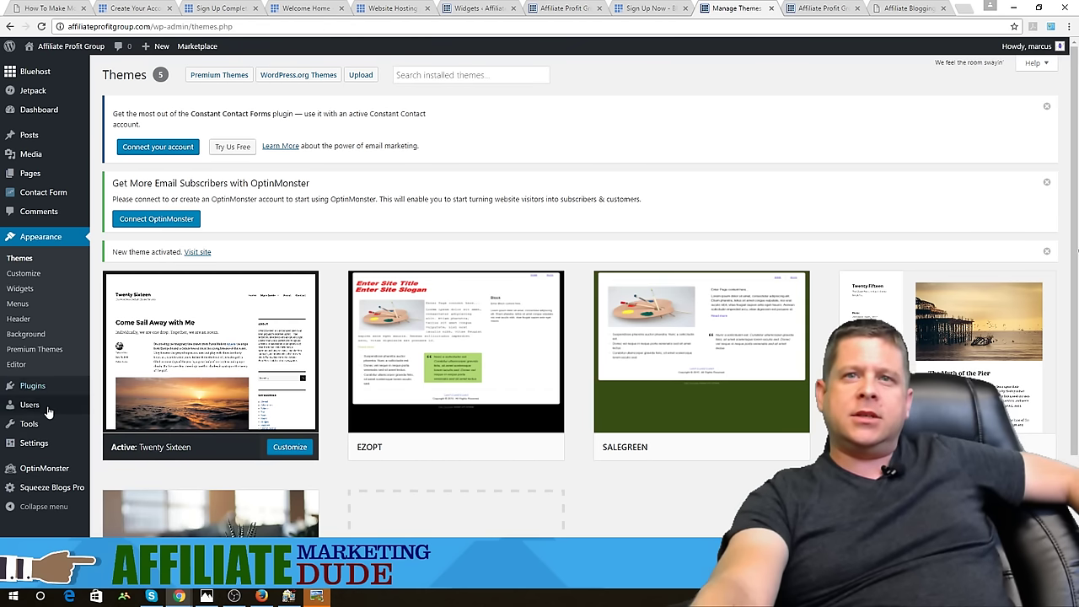
{"action": "mouse_move", "coordinate": [39, 396]}
{"action": "left_click", "coordinate": [35, 293]}
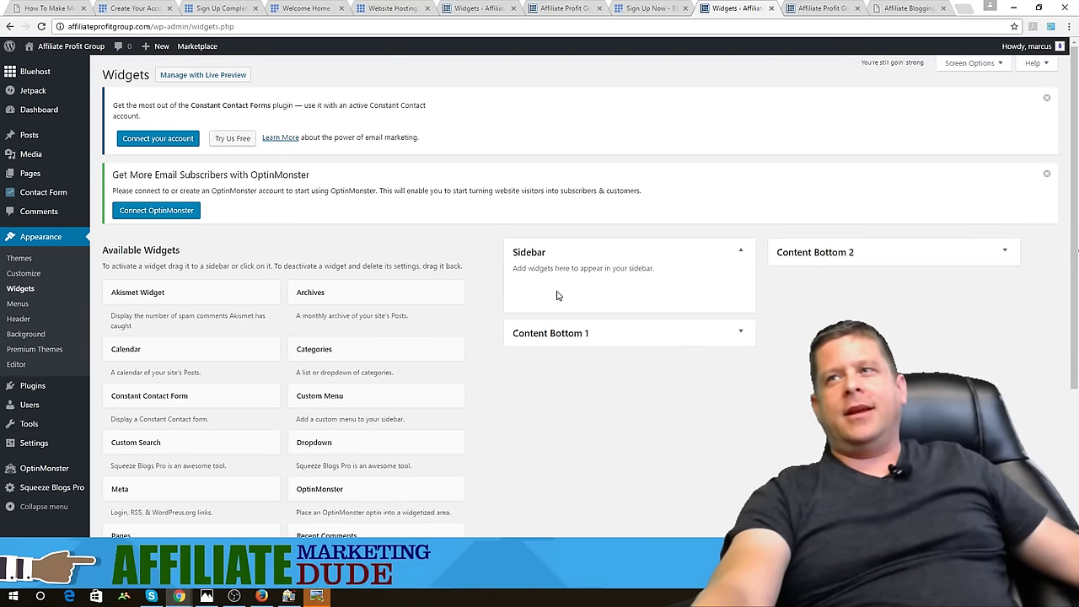
{"action": "scroll", "coordinate": [570, 331], "scroll_direction": "down", "scroll_amount": 4}
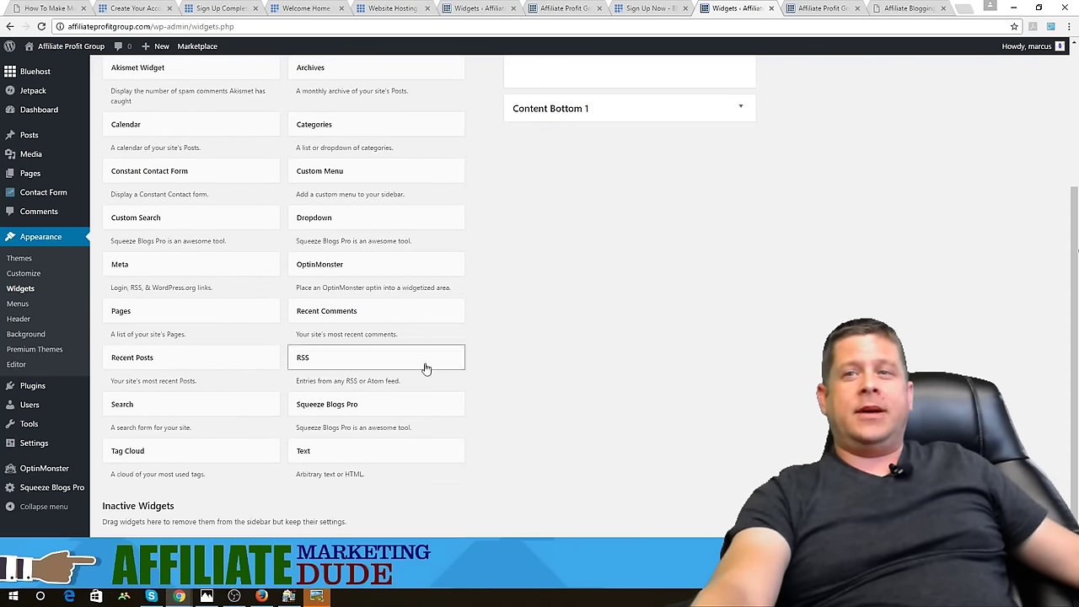
{"action": "left_click_drag", "start_coordinate": [371, 411], "coordinate": [553, 304]}
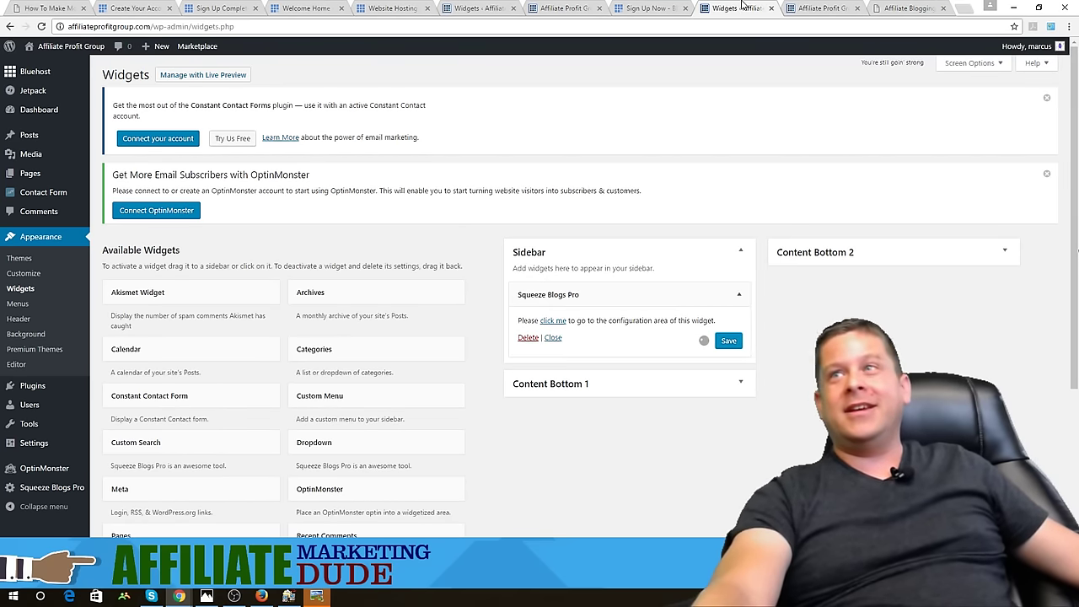
Reload the site's front page to check the Squeeze Blogs Pro opt-in form in the sidebar
{"action": "left_click", "coordinate": [792, 8]}
{"action": "right_click", "coordinate": [829, 146]}
{"action": "left_click", "coordinate": [850, 177]}
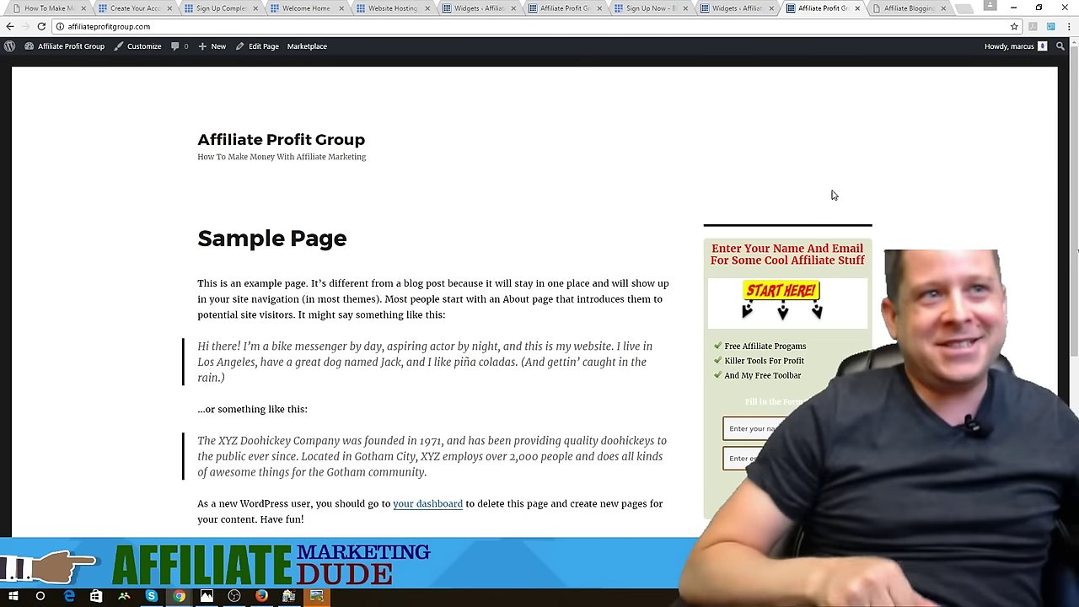
Try the EZOPT theme on the site and reload the front page to check how it displays the opt-in widget
{"action": "left_click", "coordinate": [724, 9]}
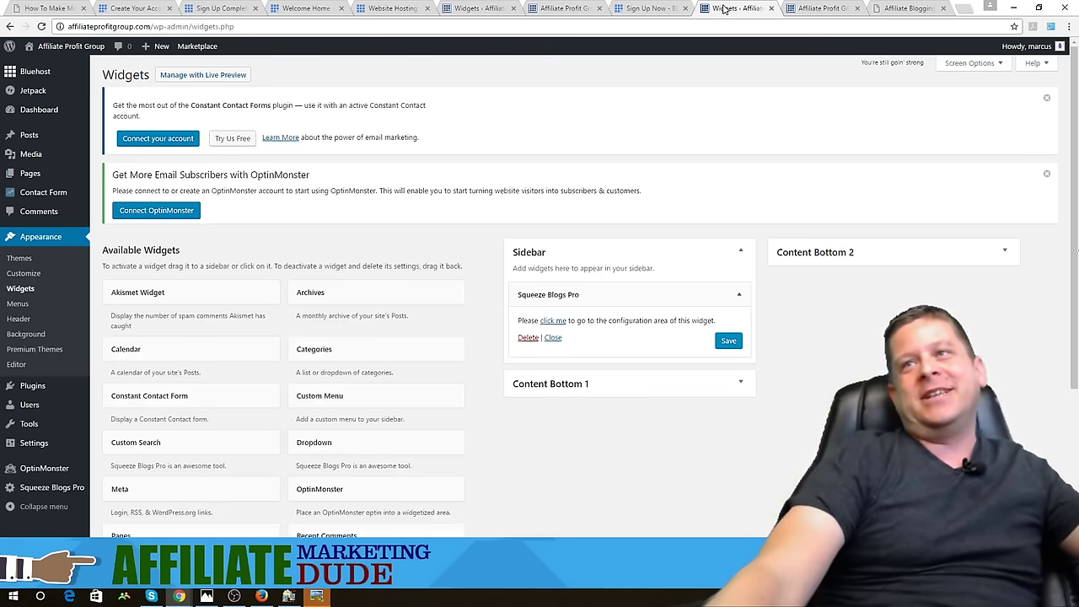
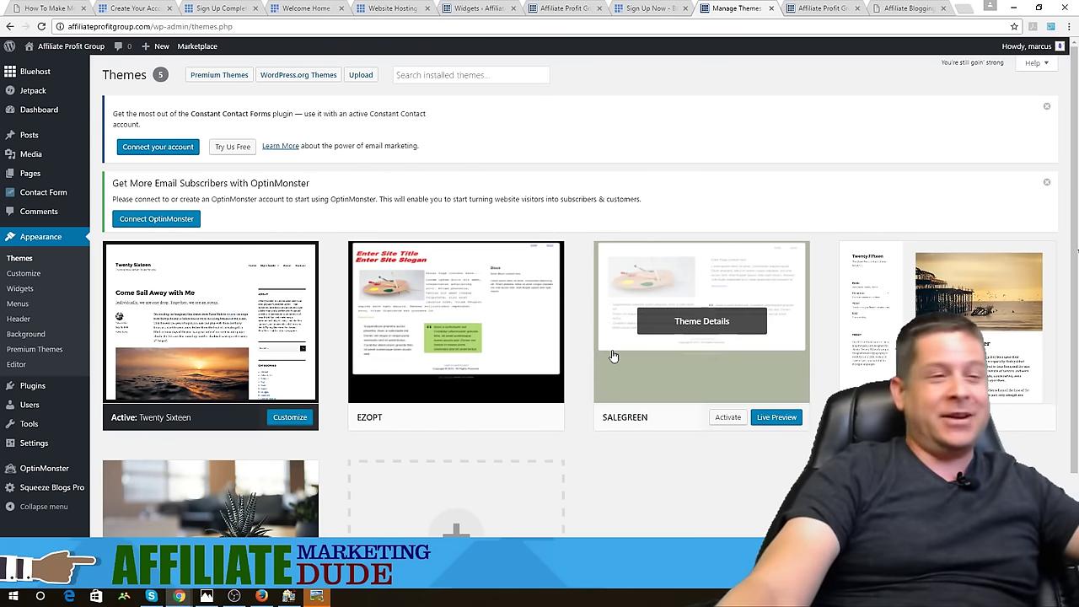
{"action": "left_click", "coordinate": [425, 291]}
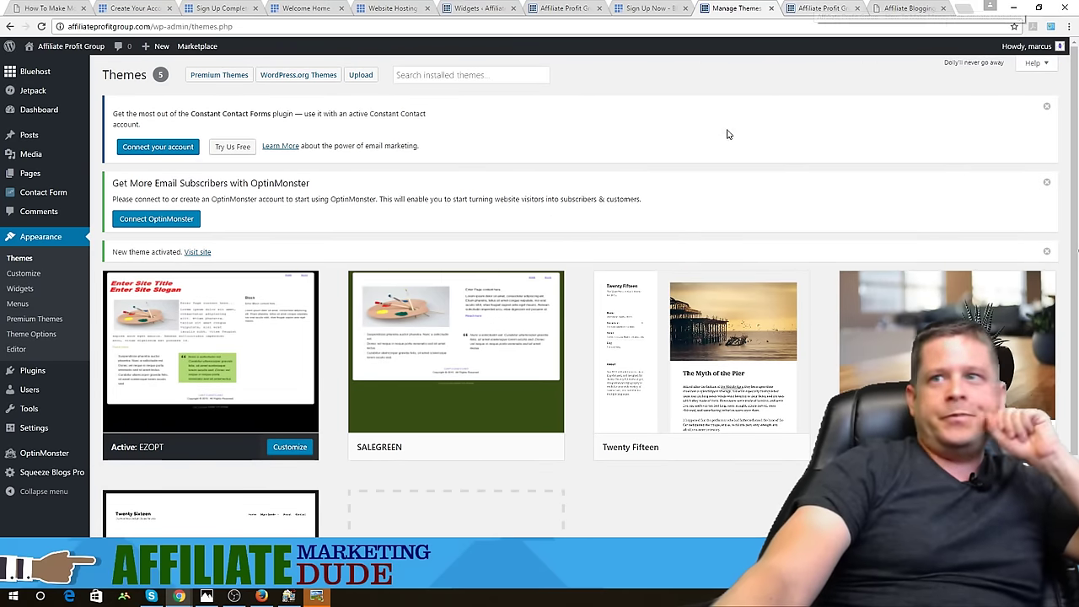
{"action": "left_click", "coordinate": [816, 6]}
{"action": "right_click", "coordinate": [816, 117]}
{"action": "left_click", "coordinate": [847, 149]}
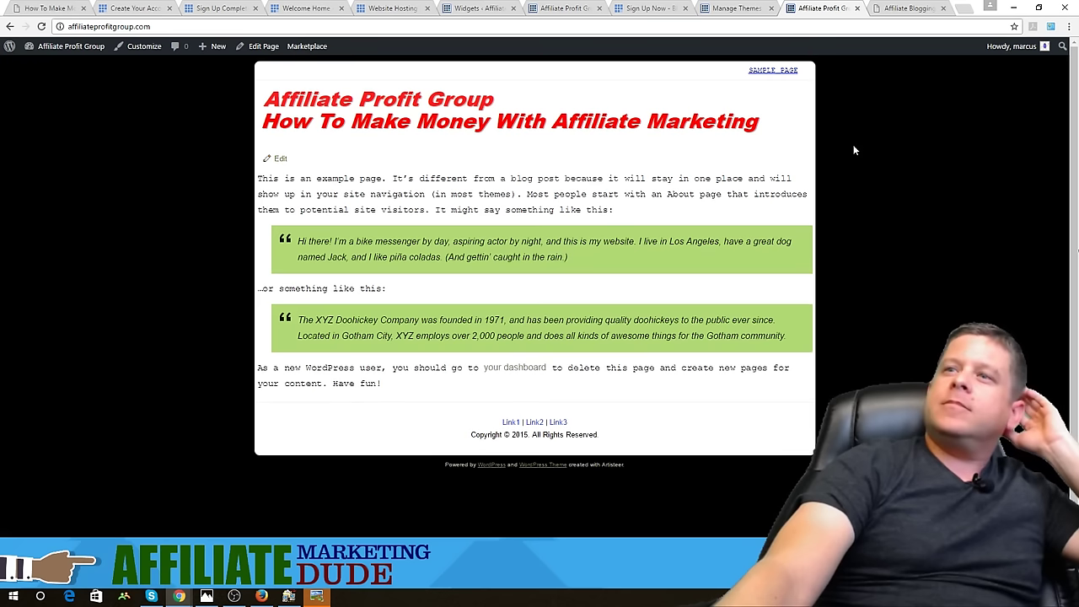
{"action": "left_click", "coordinate": [774, 72]}
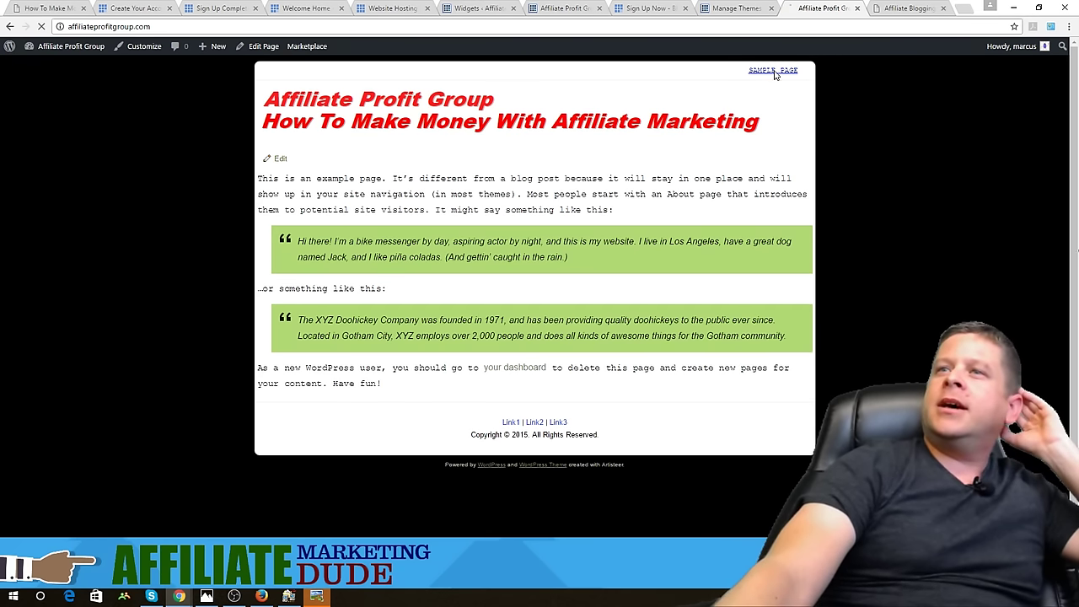
Return to the installed themes and activate the Twenty Sixteen theme again
{"action": "left_click", "coordinate": [721, 8]}
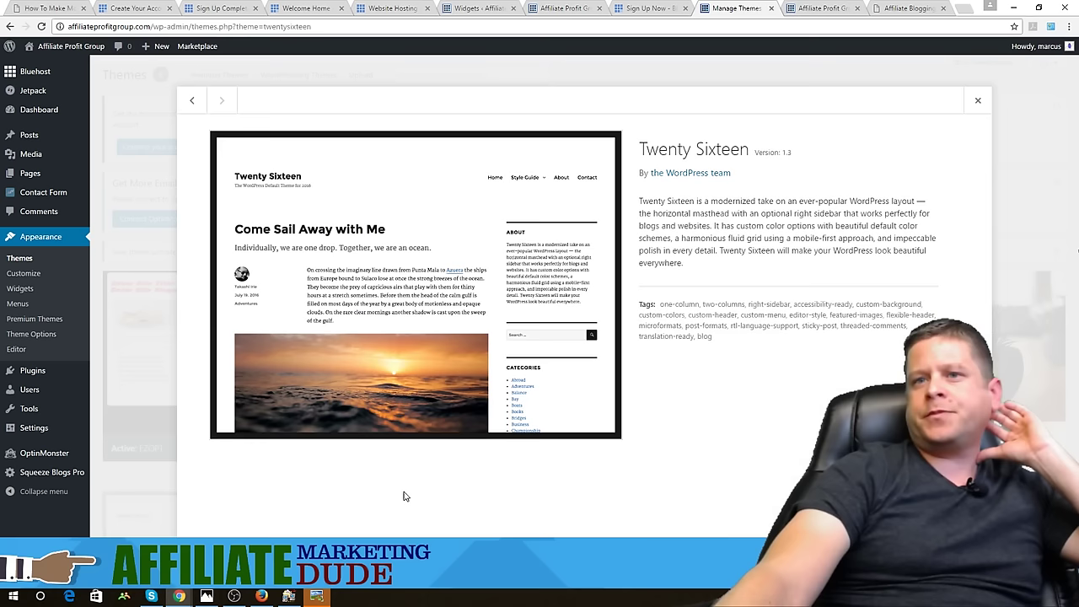
{"action": "left_click", "coordinate": [211, 510]}
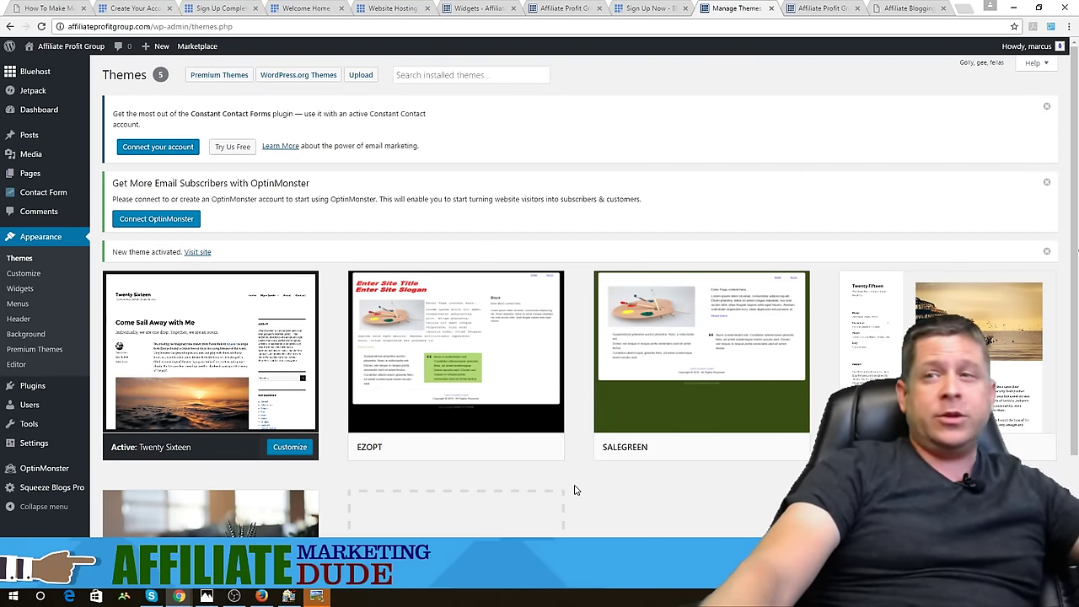
{"action": "mouse_move", "coordinate": [628, 286]}
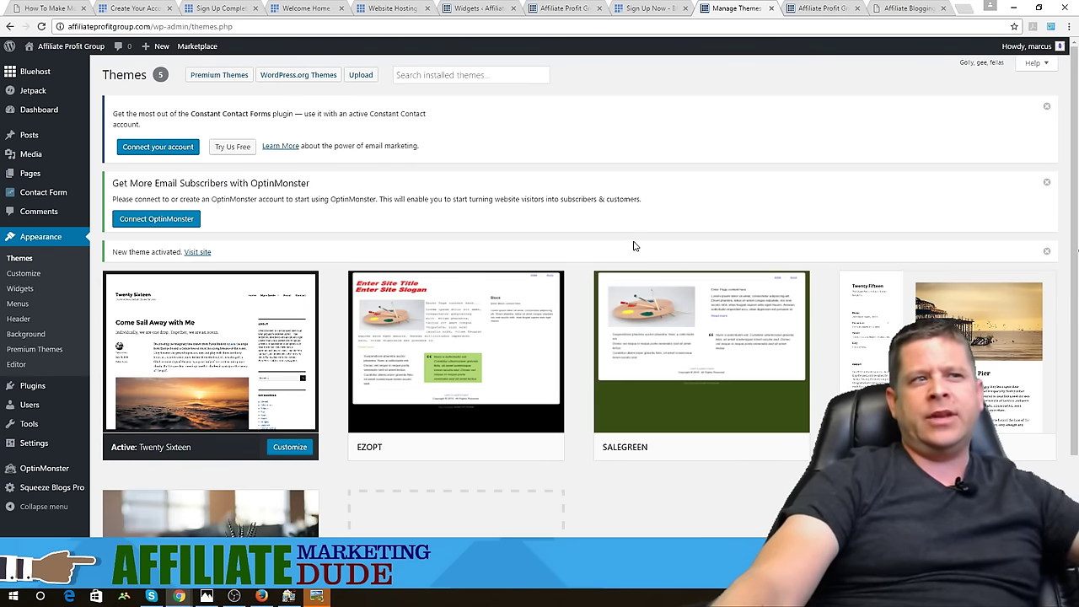
{"action": "mouse_move", "coordinate": [651, 356]}
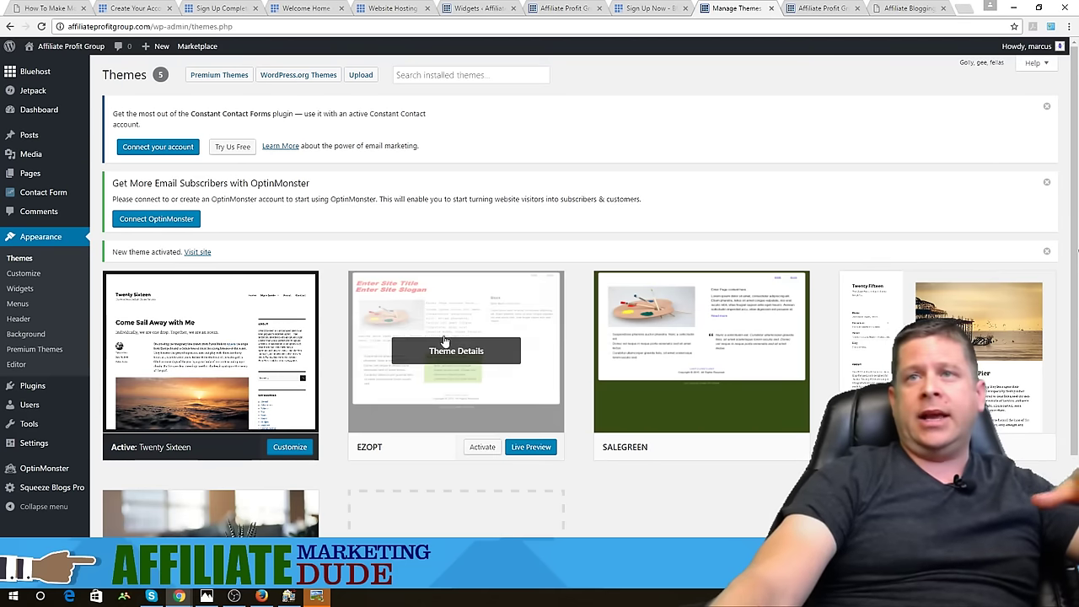
{"action": "mouse_move", "coordinate": [258, 316]}
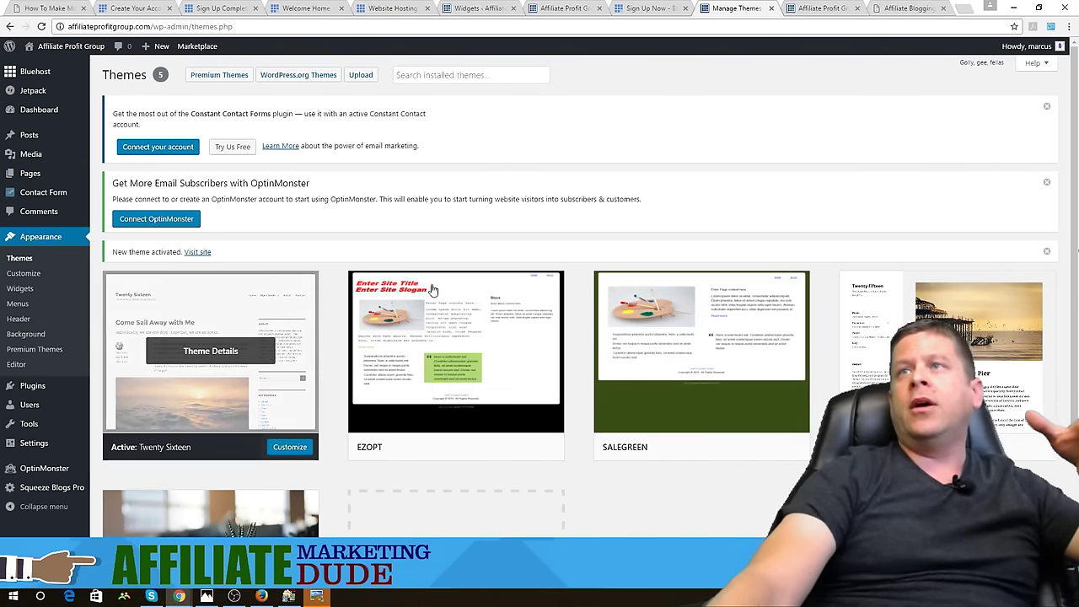
Reload the front page to check the sidebar opt-in form under the reactivated Twenty Sixteen theme
{"action": "left_click", "coordinate": [822, 8]}
{"action": "right_click", "coordinate": [889, 121]}
{"action": "left_click", "coordinate": [903, 157]}
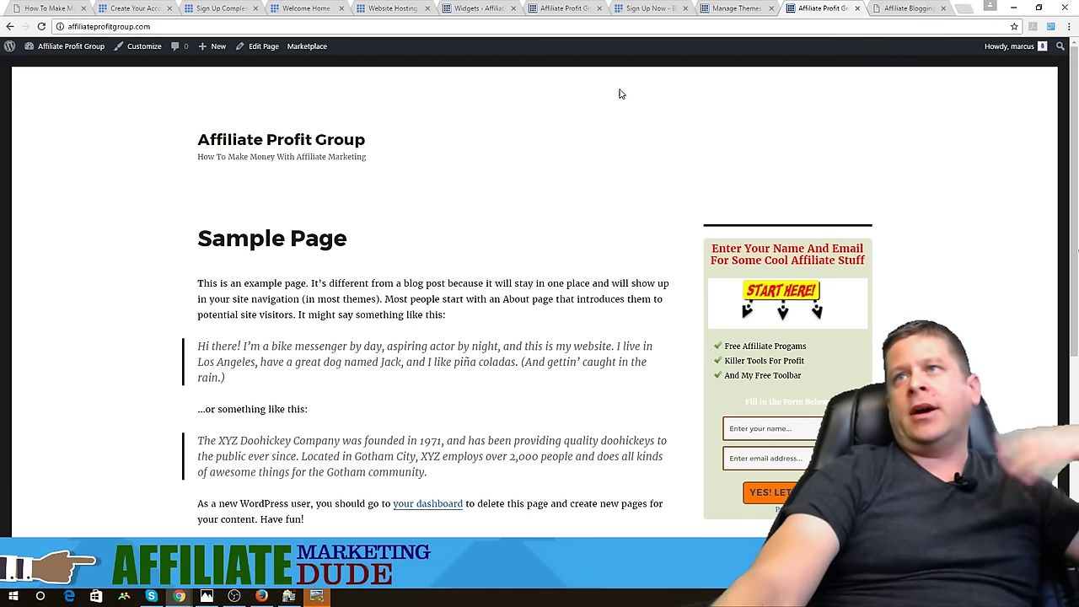
Open the Squeeze Blogs Pro settings, set the Optin 1 widget's theme to Theme 1 - White and update the opt-in
{"action": "left_click", "coordinate": [736, 9]}
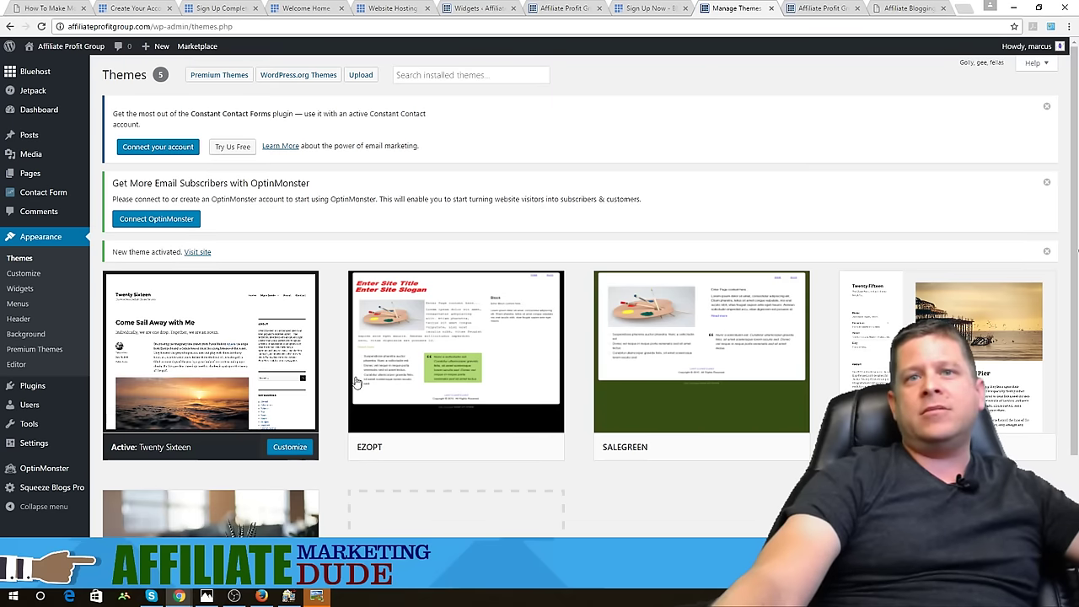
{"action": "left_click", "coordinate": [51, 488]}
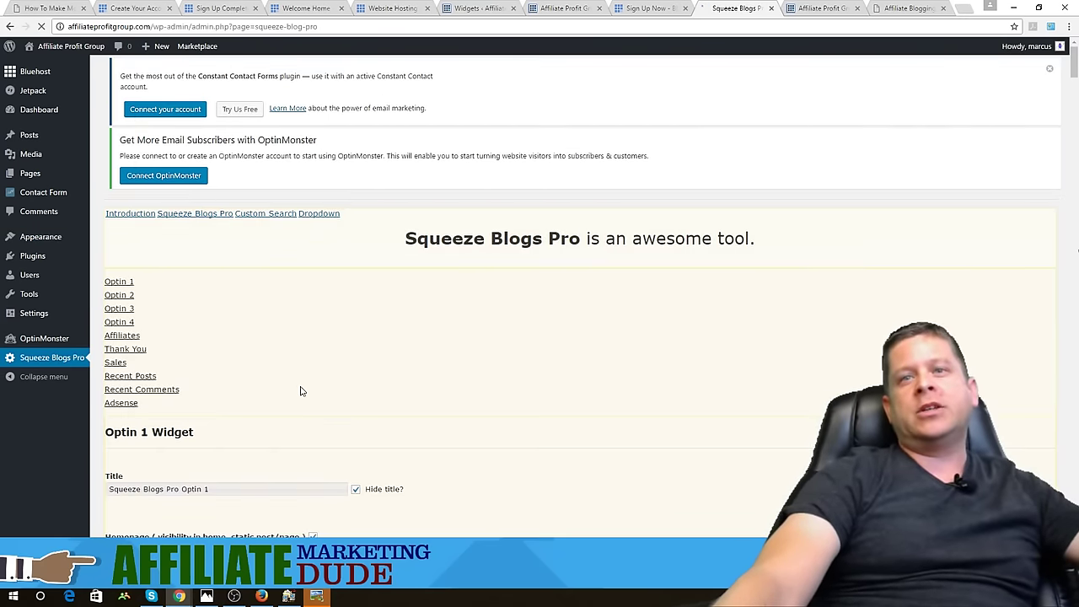
{"action": "scroll", "coordinate": [304, 398], "scroll_direction": "down", "scroll_amount": 4}
{"action": "scroll", "coordinate": [333, 409], "scroll_direction": "down", "scroll_amount": 10}
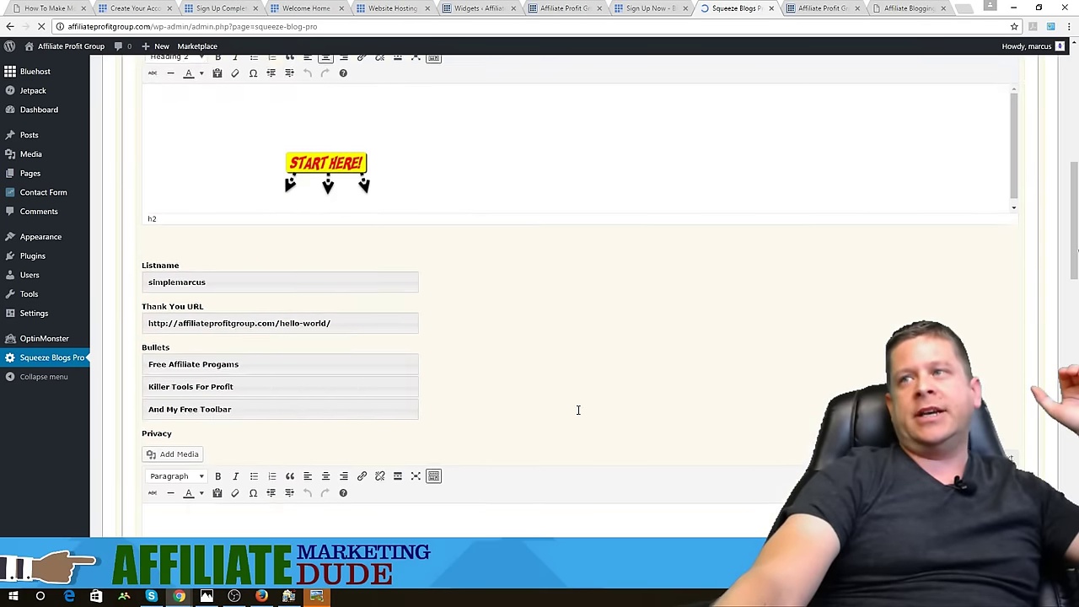
{"action": "left_click", "coordinate": [309, 118]}
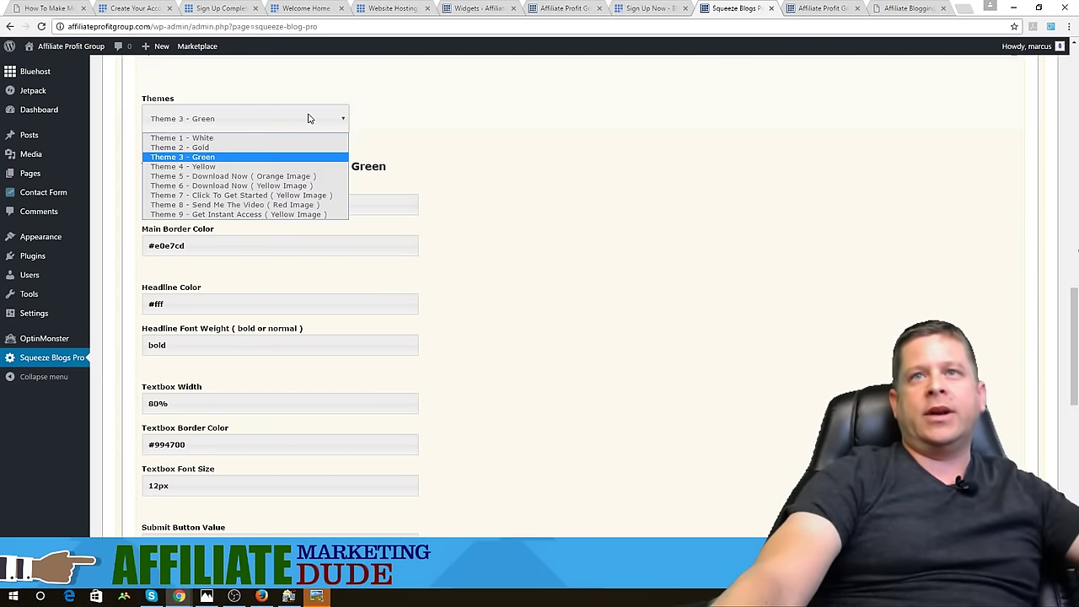
{"action": "left_click", "coordinate": [304, 138]}
{"action": "scroll", "coordinate": [469, 334], "scroll_direction": "down", "scroll_amount": 10}
{"action": "scroll", "coordinate": [340, 316], "scroll_direction": "up", "scroll_amount": 3}
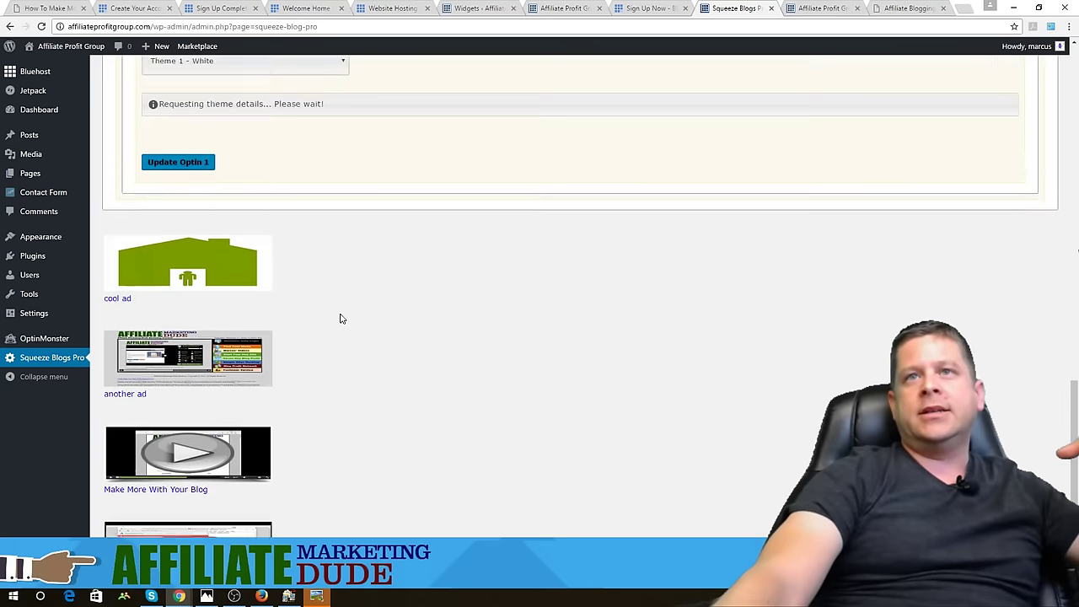
{"action": "scroll", "coordinate": [243, 336], "scroll_direction": "down", "scroll_amount": 4}
{"action": "scroll", "coordinate": [244, 336], "scroll_direction": "down", "scroll_amount": 2}
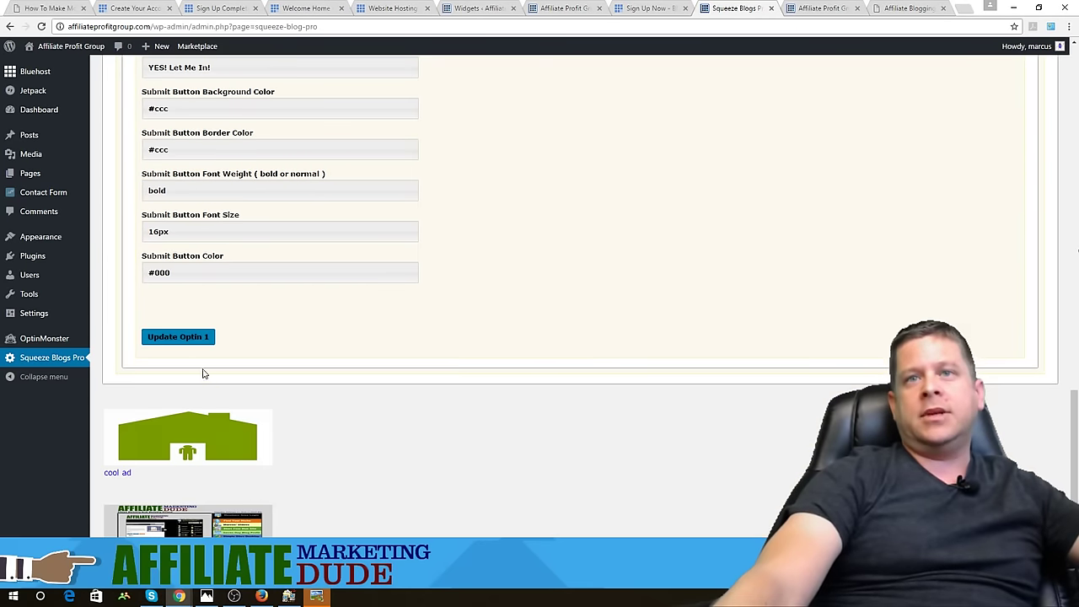
{"action": "scroll", "coordinate": [211, 253], "scroll_direction": "up", "scroll_amount": 2}
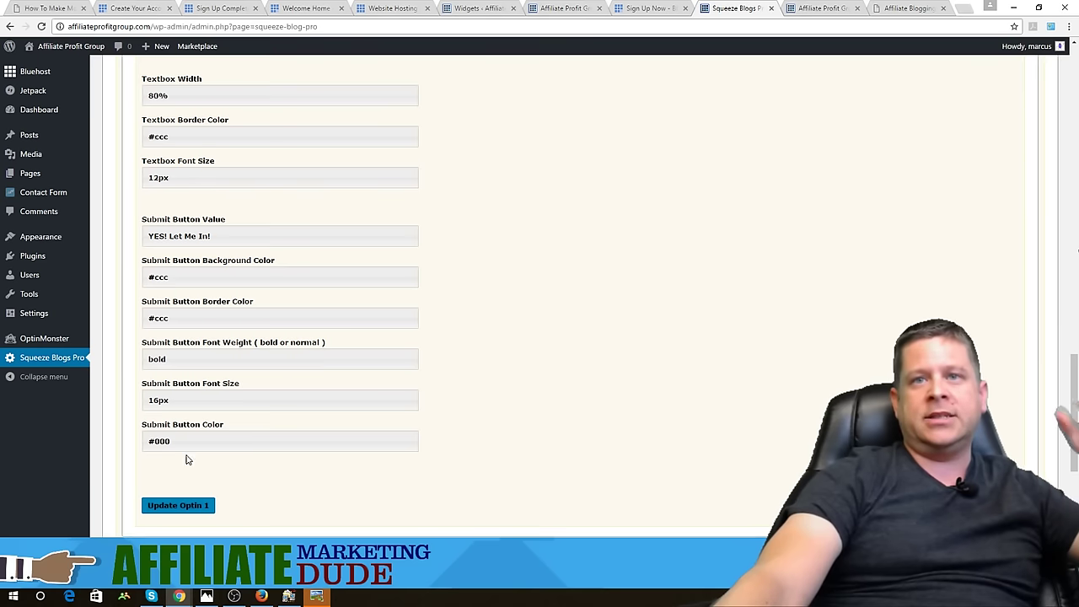
{"action": "left_click", "coordinate": [186, 506]}
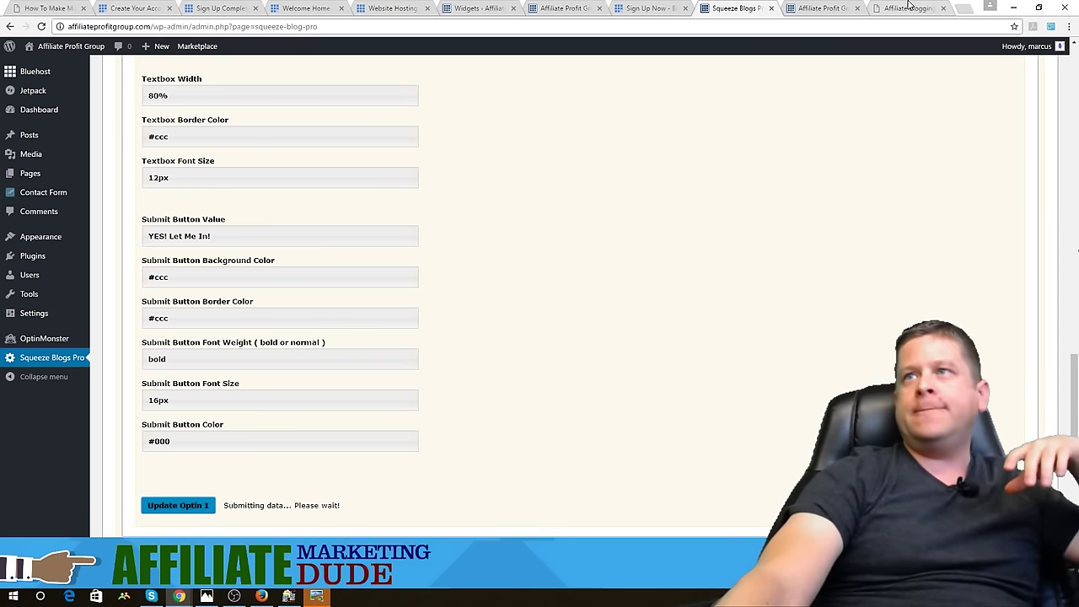
Reload the front page and look down the sidebar to check the opt-in form in its white theme
{"action": "left_click", "coordinate": [823, 9]}
{"action": "right_click", "coordinate": [855, 133]}
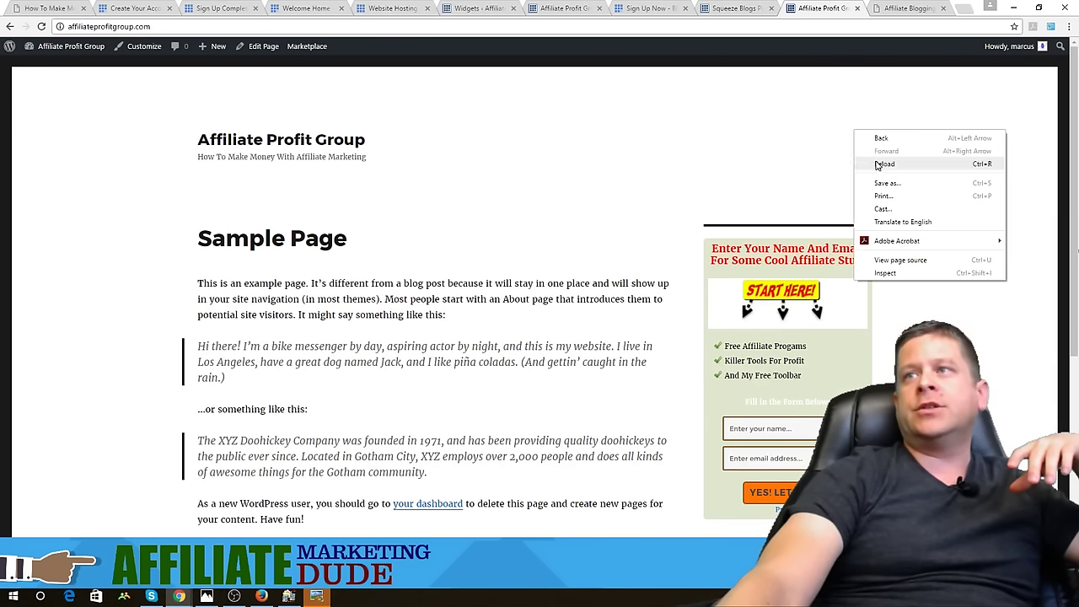
{"action": "left_click", "coordinate": [879, 165]}
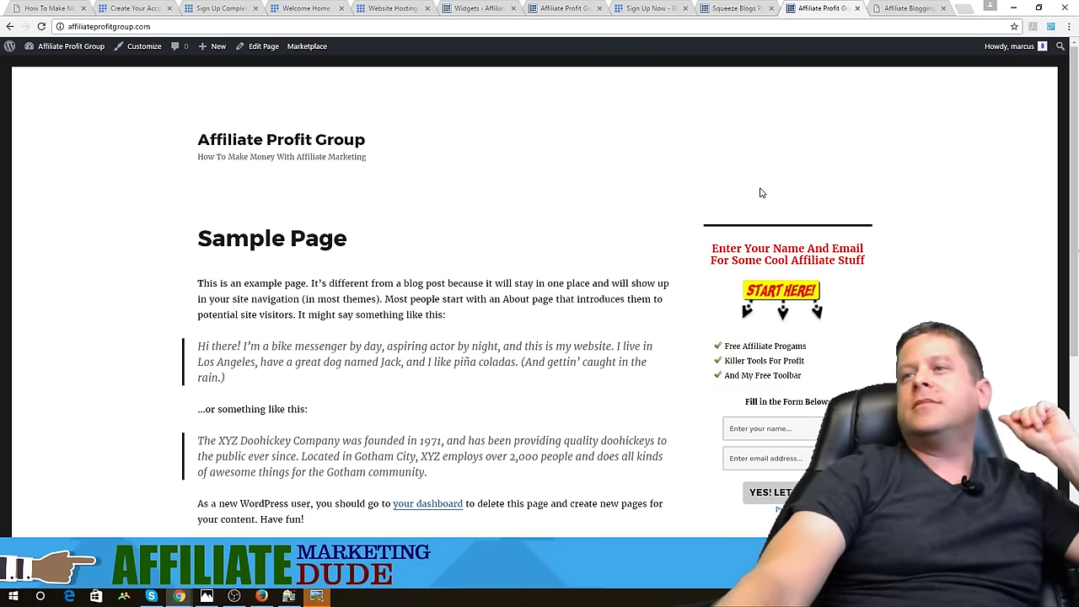
{"action": "scroll", "coordinate": [834, 362], "scroll_direction": "down", "scroll_amount": 1}
{"action": "scroll", "coordinate": [835, 362], "scroll_direction": "down", "scroll_amount": 4}
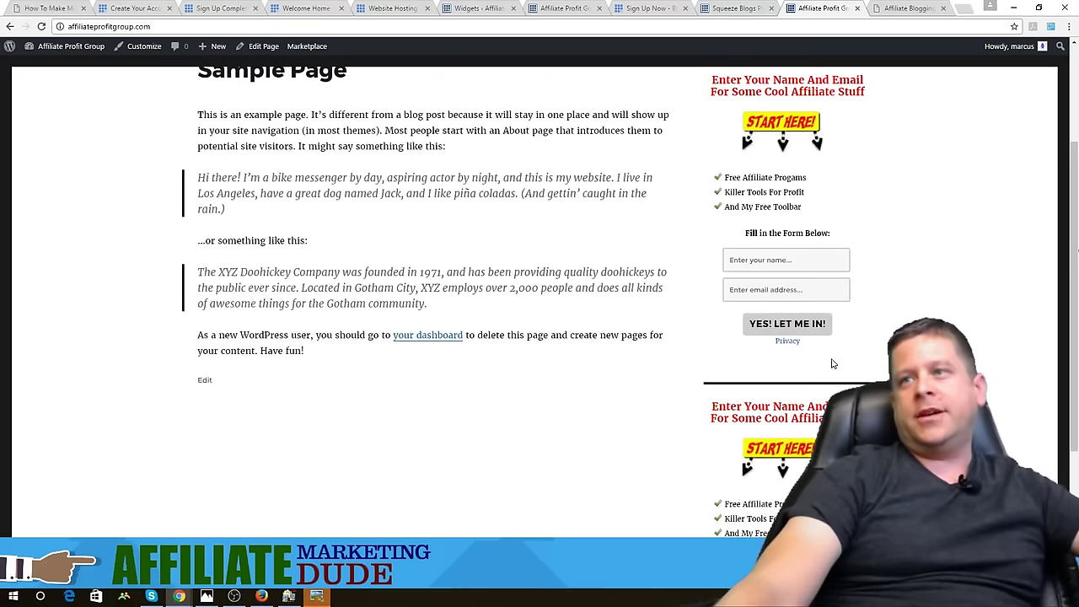
{"action": "scroll", "coordinate": [833, 363], "scroll_direction": "up", "scroll_amount": 5}
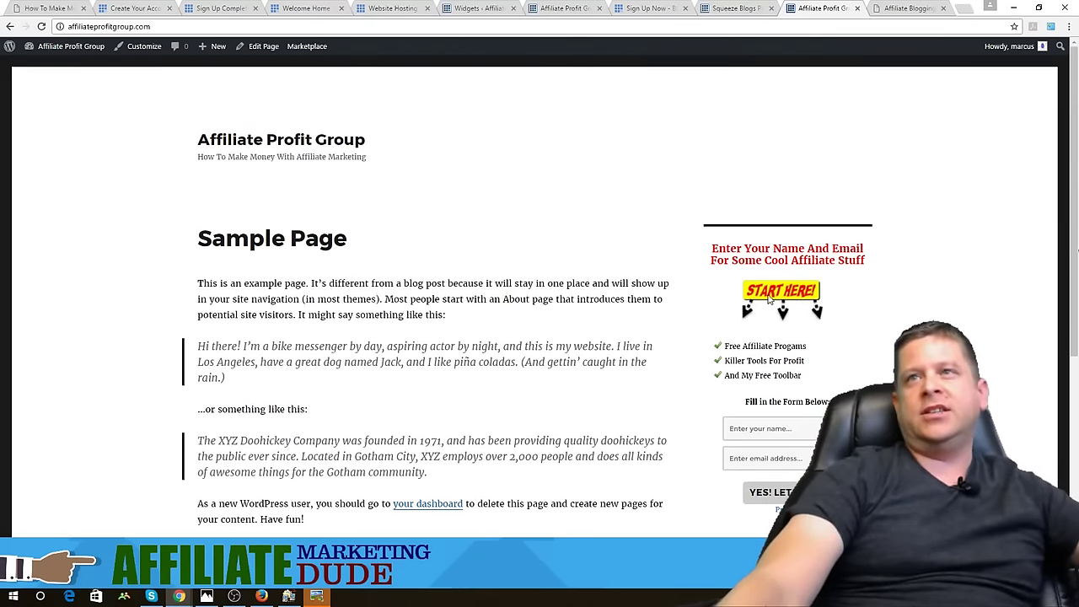
{"action": "scroll", "coordinate": [780, 337], "scroll_direction": "down", "scroll_amount": 4}
Turn off homepage visibility for the Optin 1 widget in the Squeeze Blogs Pro settings and save the change
{"action": "left_click", "coordinate": [738, 9]}
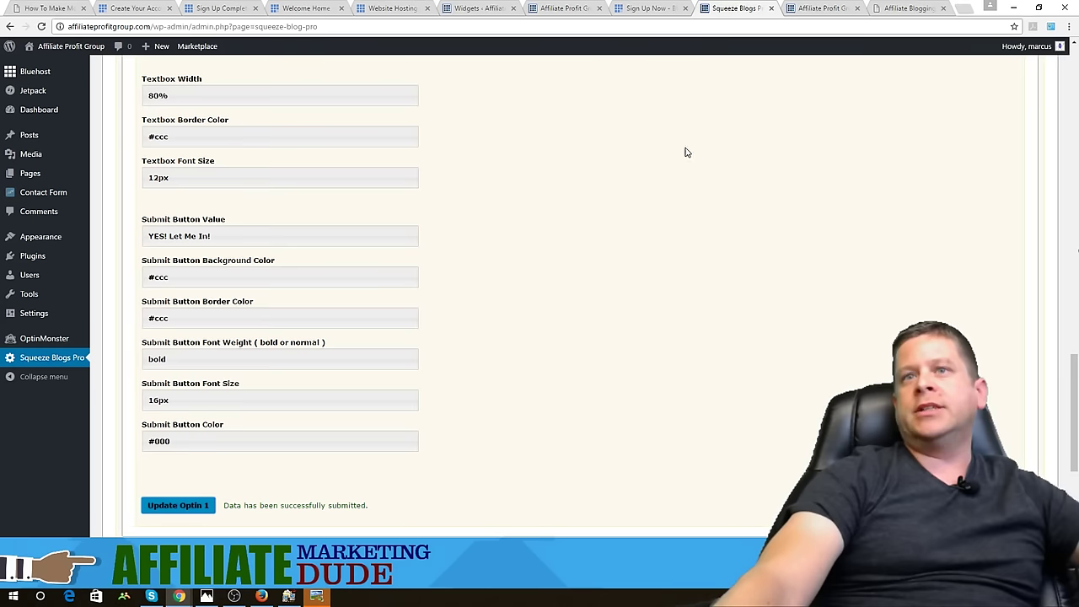
{"action": "scroll", "coordinate": [222, 474], "scroll_direction": "up", "scroll_amount": 15}
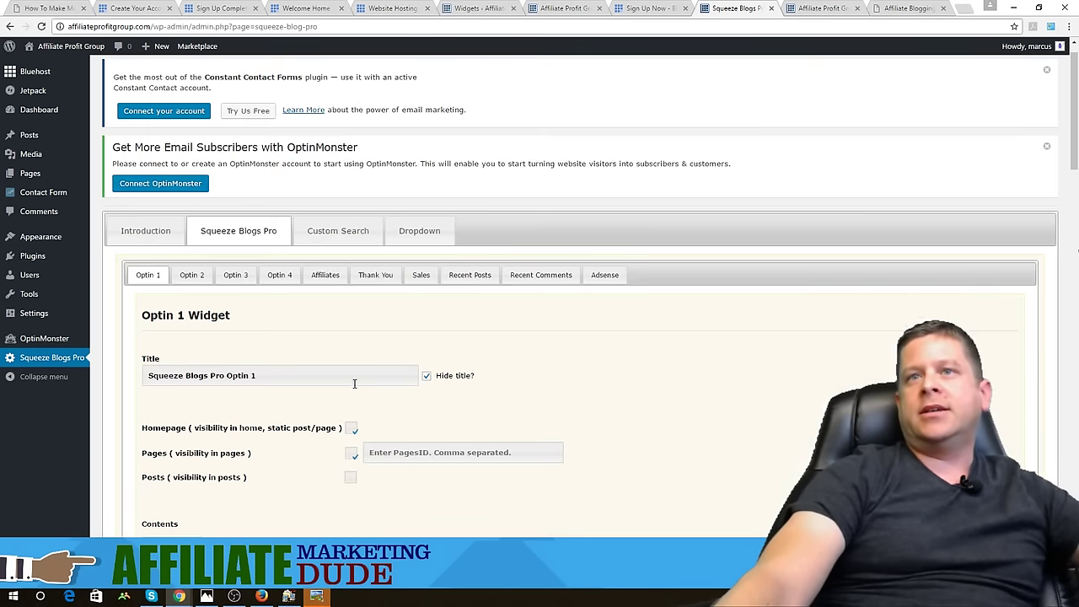
{"action": "left_click", "coordinate": [351, 433]}
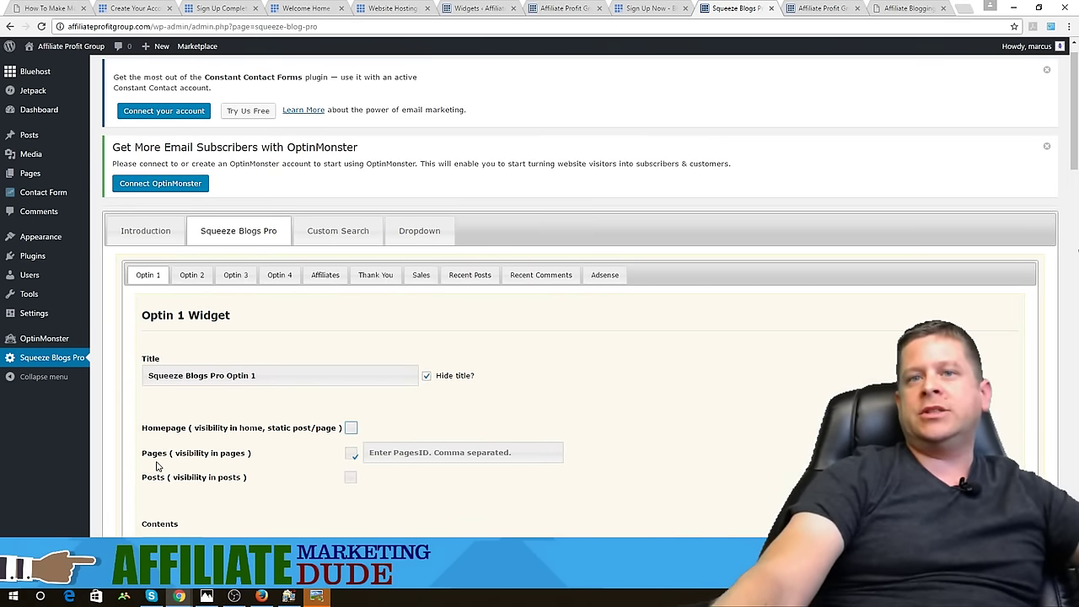
{"action": "scroll", "coordinate": [384, 447], "scroll_direction": "down", "scroll_amount": 15}
{"action": "scroll", "coordinate": [211, 533], "scroll_direction": "down", "scroll_amount": 4}
Reload the front page to check how many opt-in forms the sidebar displays
{"action": "left_click", "coordinate": [815, 8]}
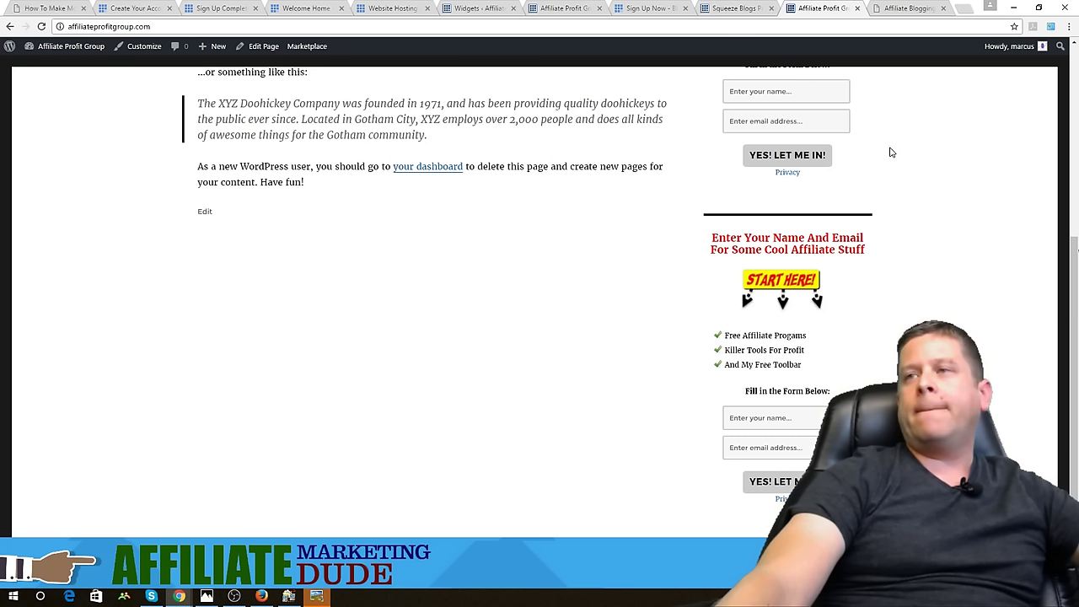
{"action": "left_click", "coordinate": [727, 8]}
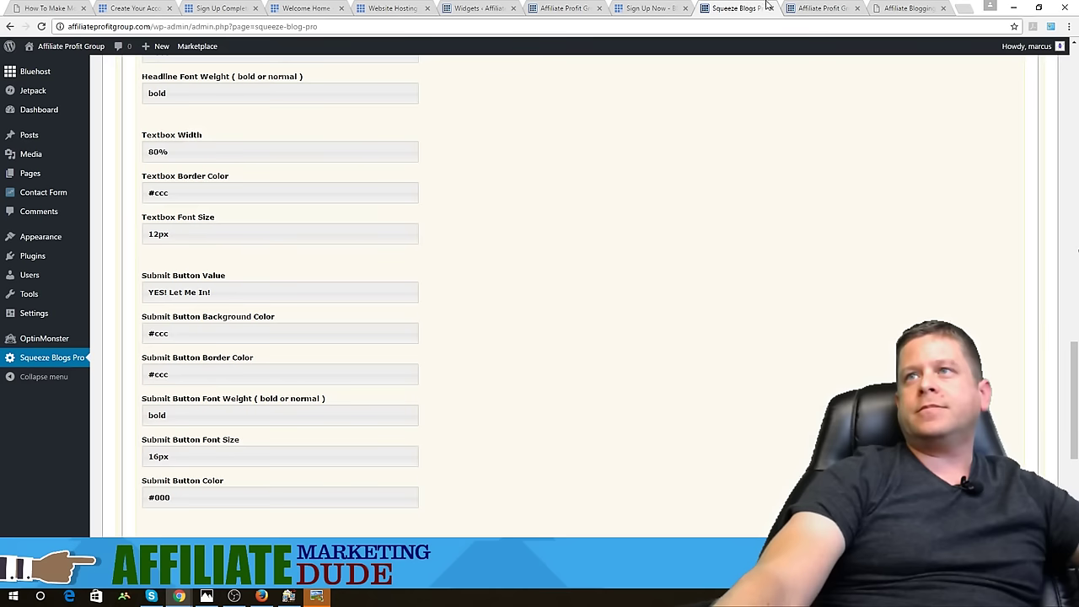
{"action": "left_click", "coordinate": [815, 8]}
{"action": "right_click", "coordinate": [815, 178]}
{"action": "left_click", "coordinate": [846, 213]}
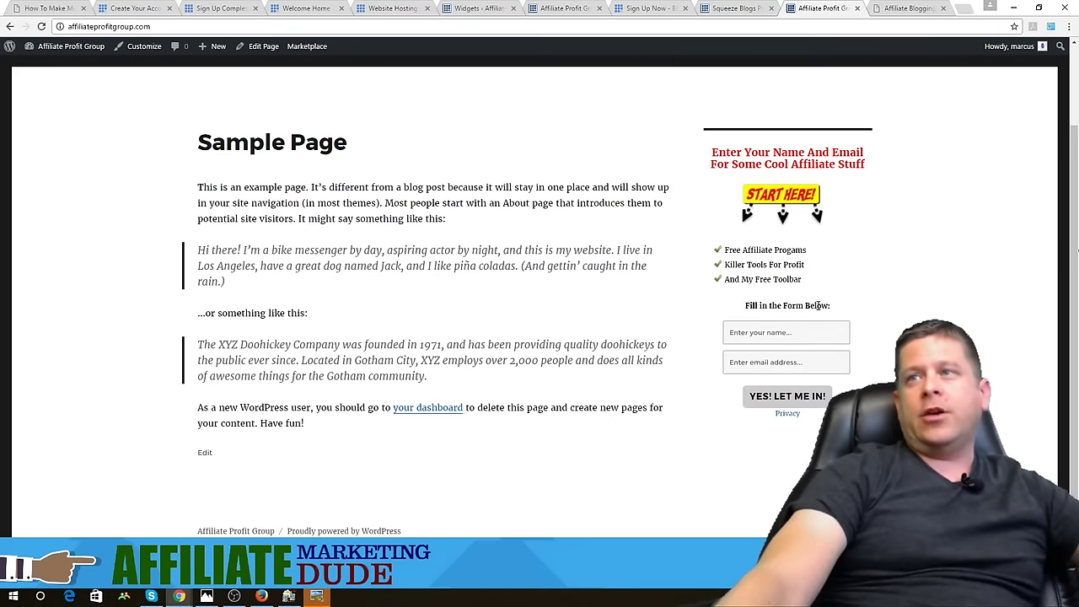
{"action": "scroll", "coordinate": [817, 306], "scroll_direction": "up", "scroll_amount": 3}
Review the hub site setup outline, from choosing a generic domain to selecting a theme and adding plugins
{"action": "left_click", "coordinate": [44, 6]}
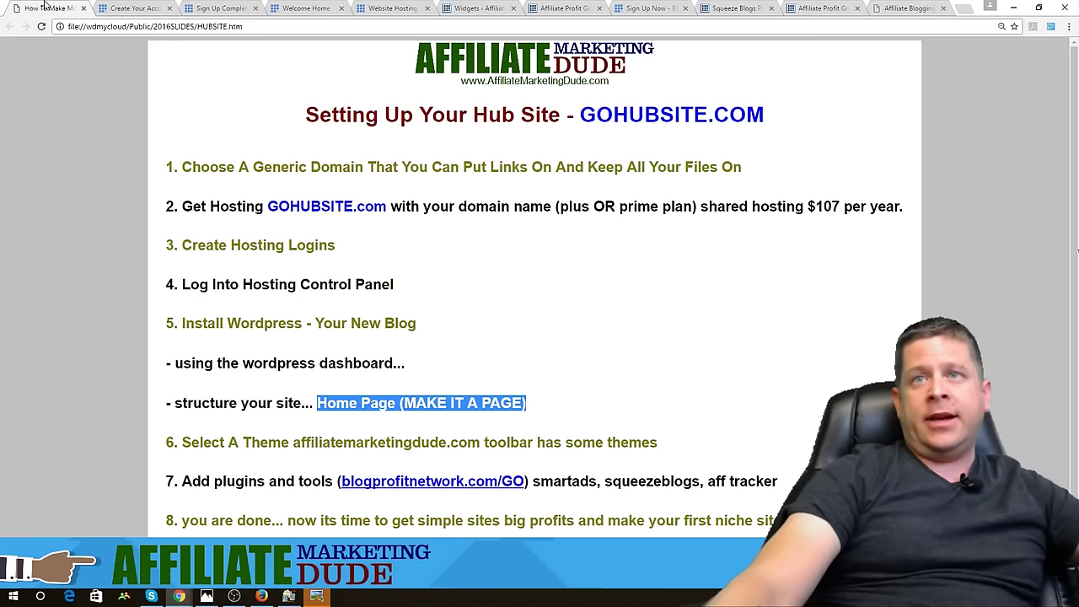
{"action": "left_click_drag", "start_coordinate": [168, 166], "coordinate": [422, 159]}
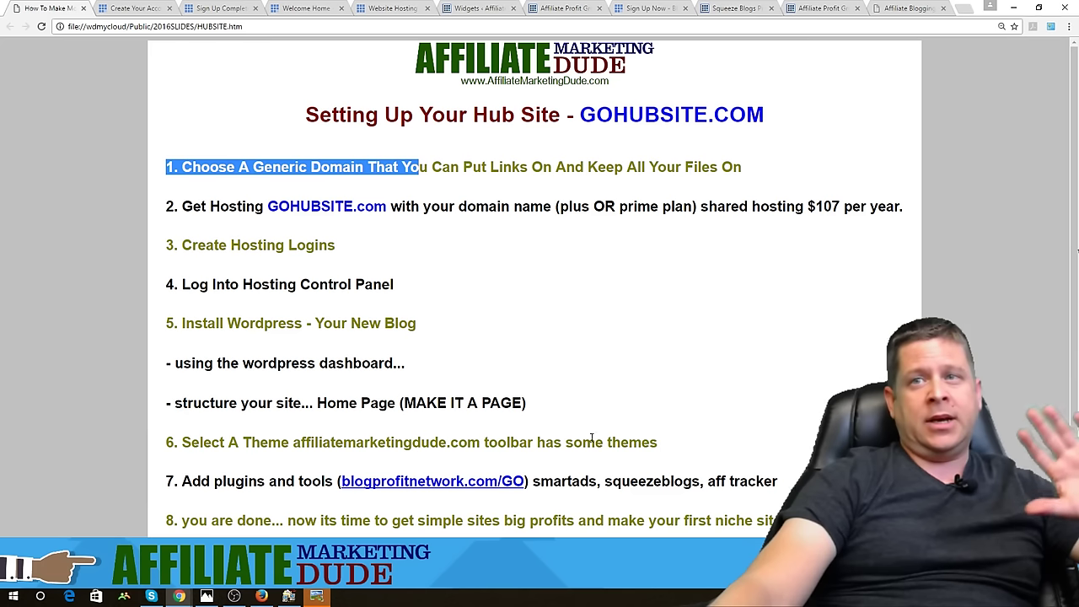
{"action": "scroll", "coordinate": [292, 434], "scroll_direction": "down", "scroll_amount": 1}
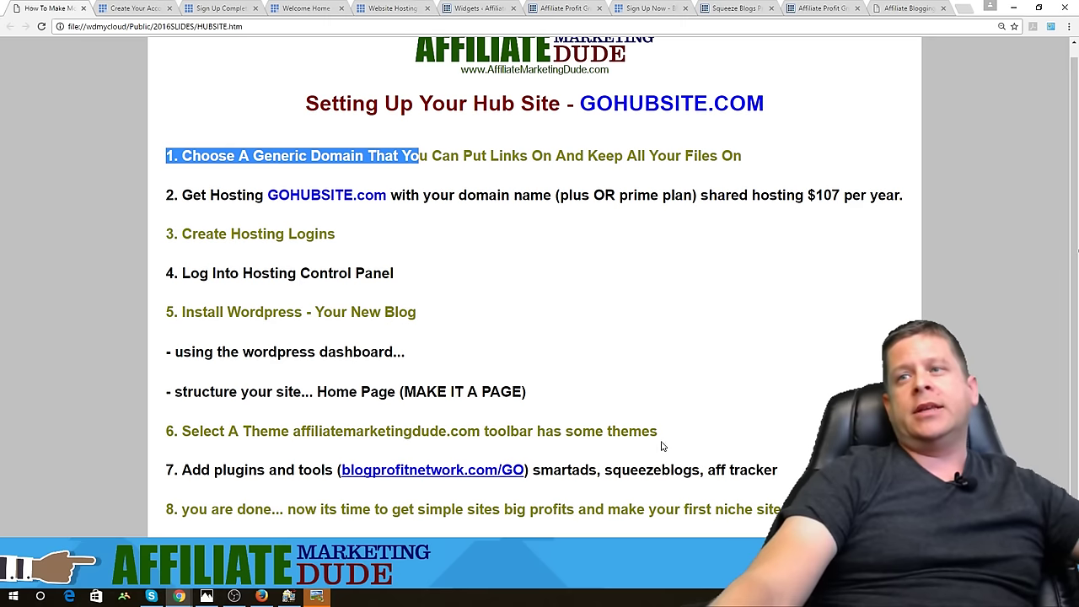
Upload smart-affiliate-ads.zip from the liveplug folder on the Desktop as a new plugin and install it
{"action": "left_click", "coordinate": [802, 7]}
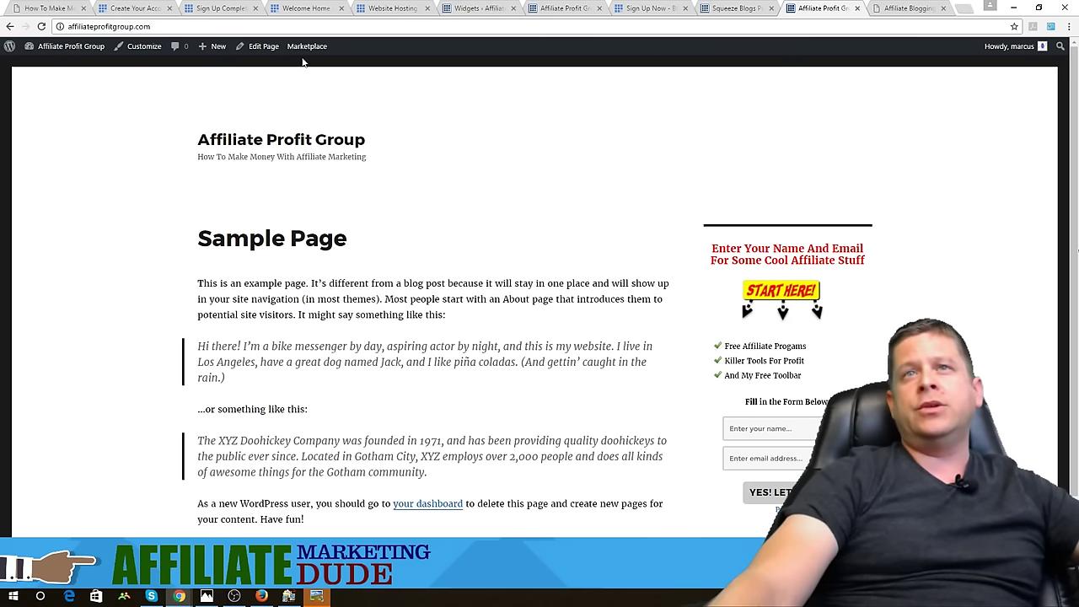
{"action": "left_click", "coordinate": [704, 7]}
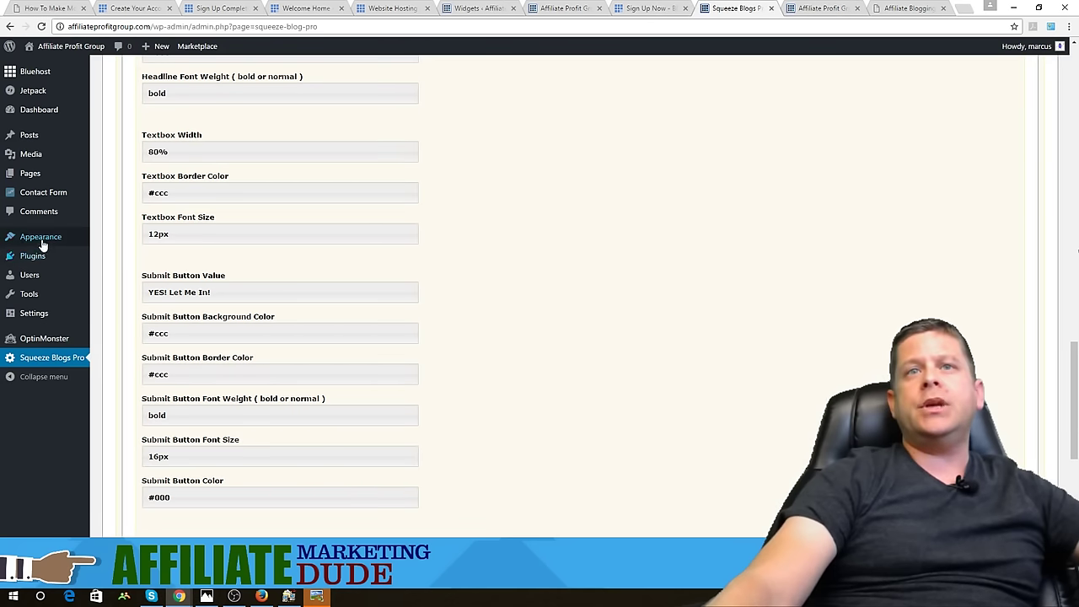
{"action": "mouse_move", "coordinate": [17, 256]}
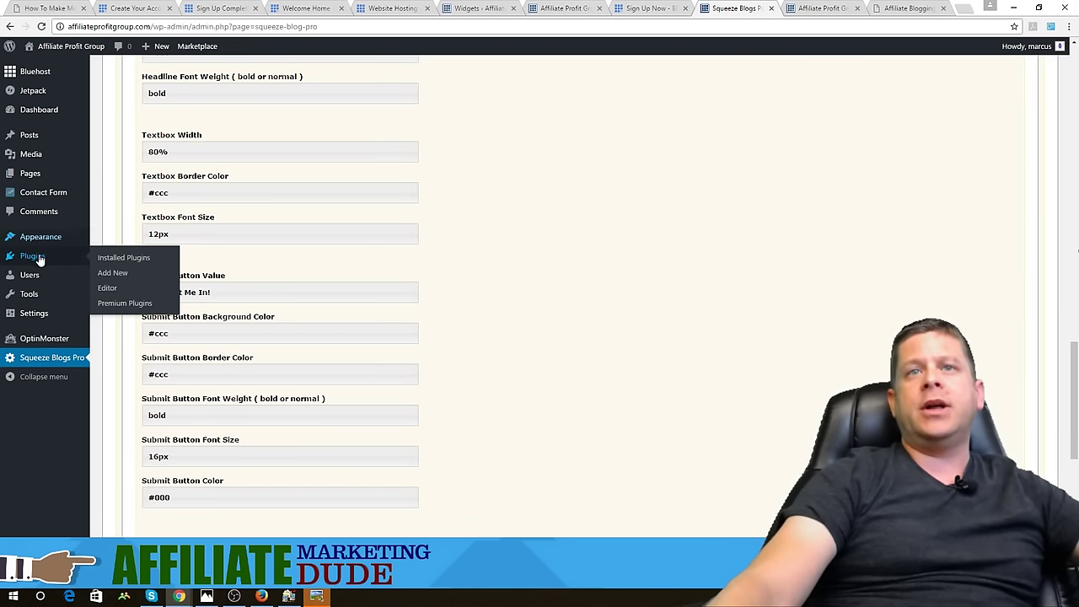
{"action": "left_click", "coordinate": [111, 272]}
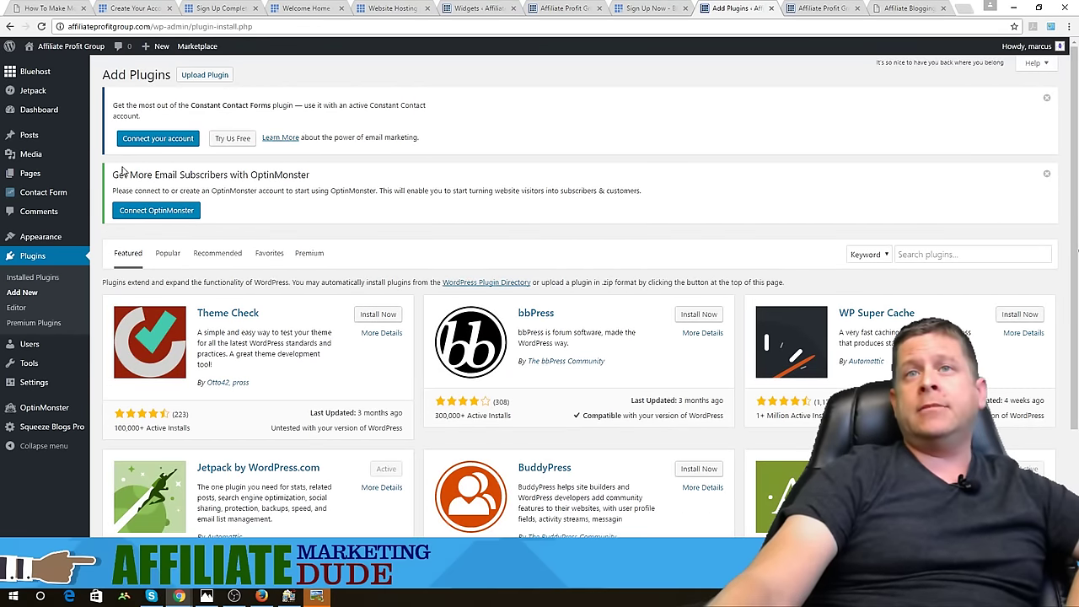
{"action": "left_click", "coordinate": [204, 74]}
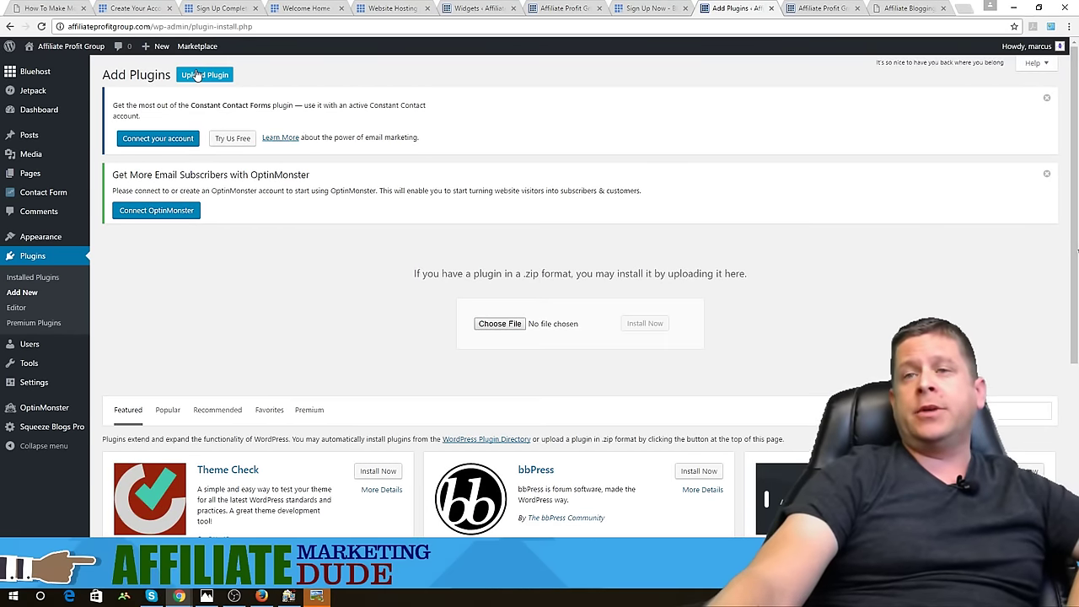
{"action": "left_click", "coordinate": [500, 324]}
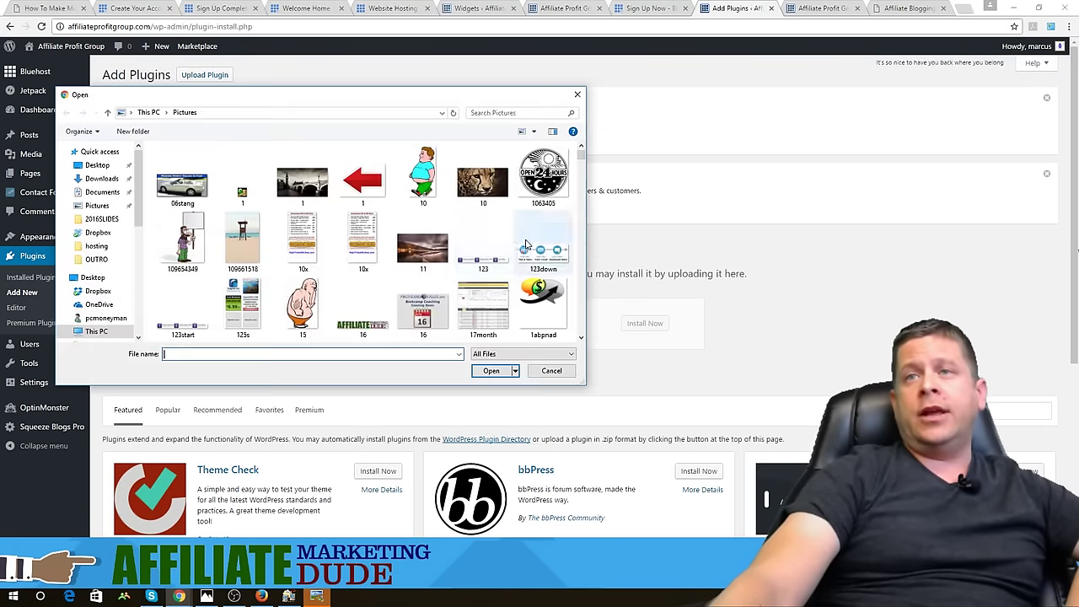
{"action": "left_click", "coordinate": [106, 166]}
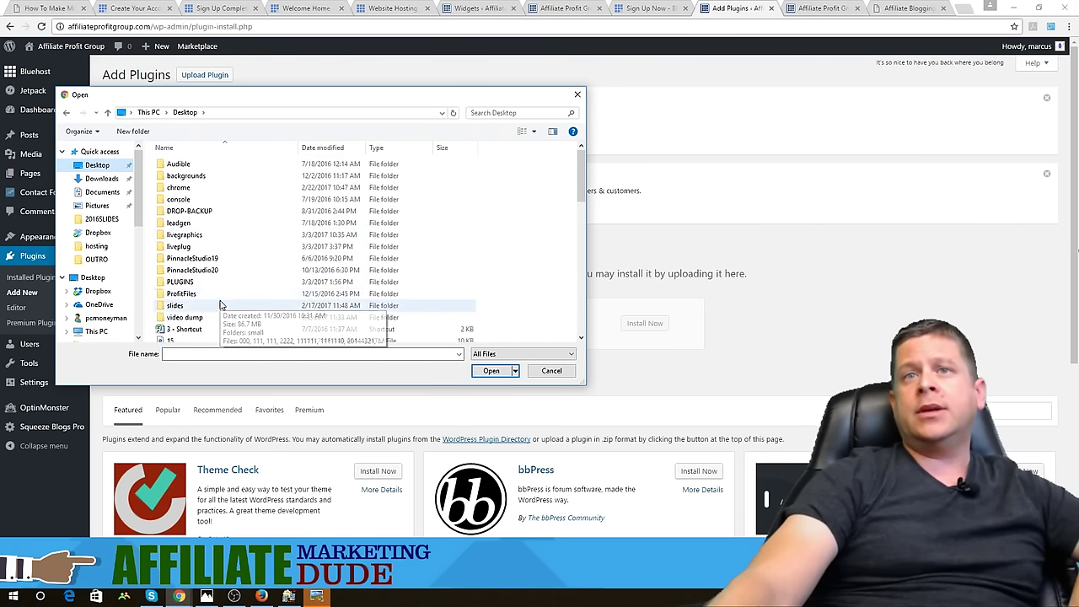
{"action": "double_click", "coordinate": [210, 247]}
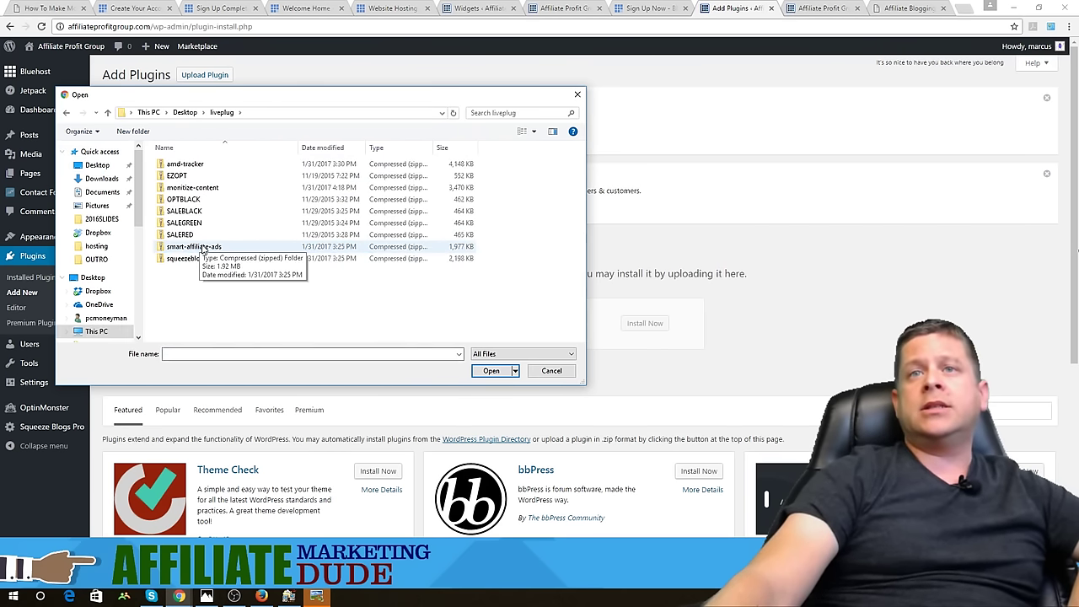
{"action": "double_click", "coordinate": [194, 247]}
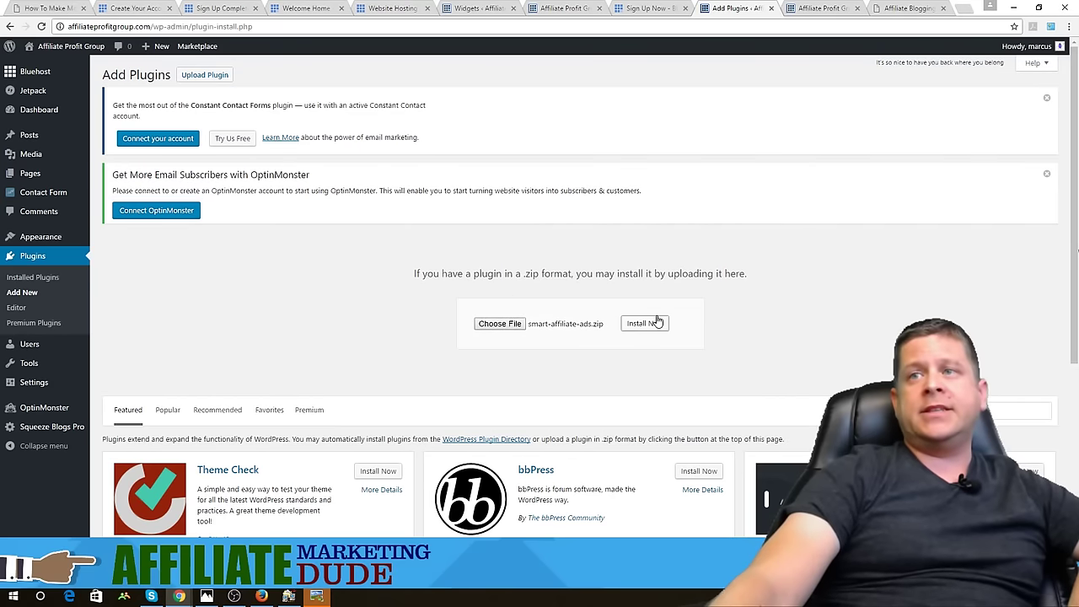
{"action": "left_click", "coordinate": [651, 324]}
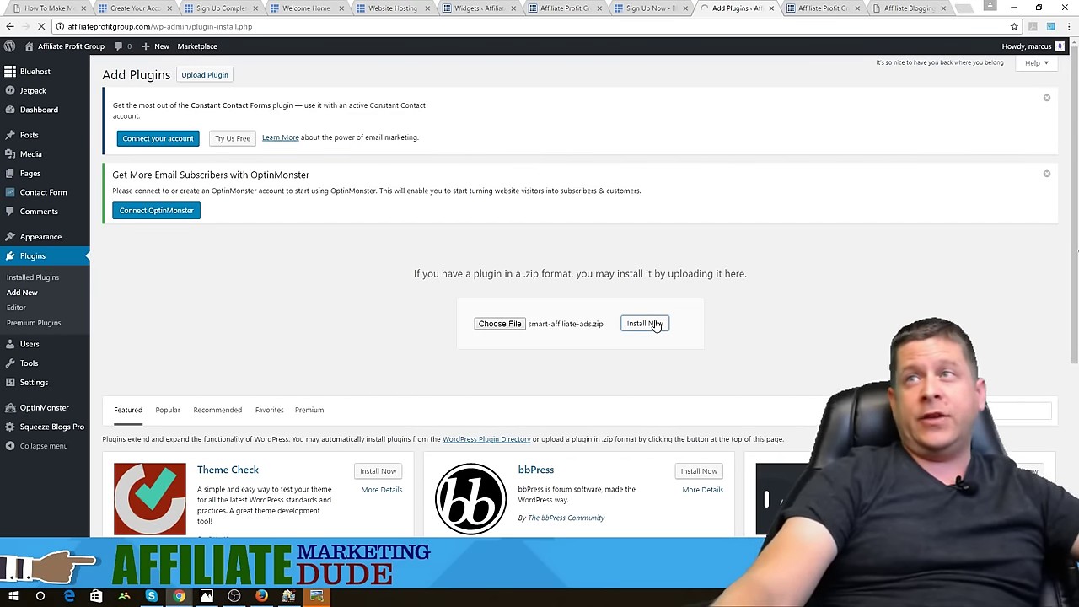
Open talksober.com in a new browser tab and look through its home page, sidebar opt-in form and video ads
{"action": "left_click", "coordinate": [964, 7]}
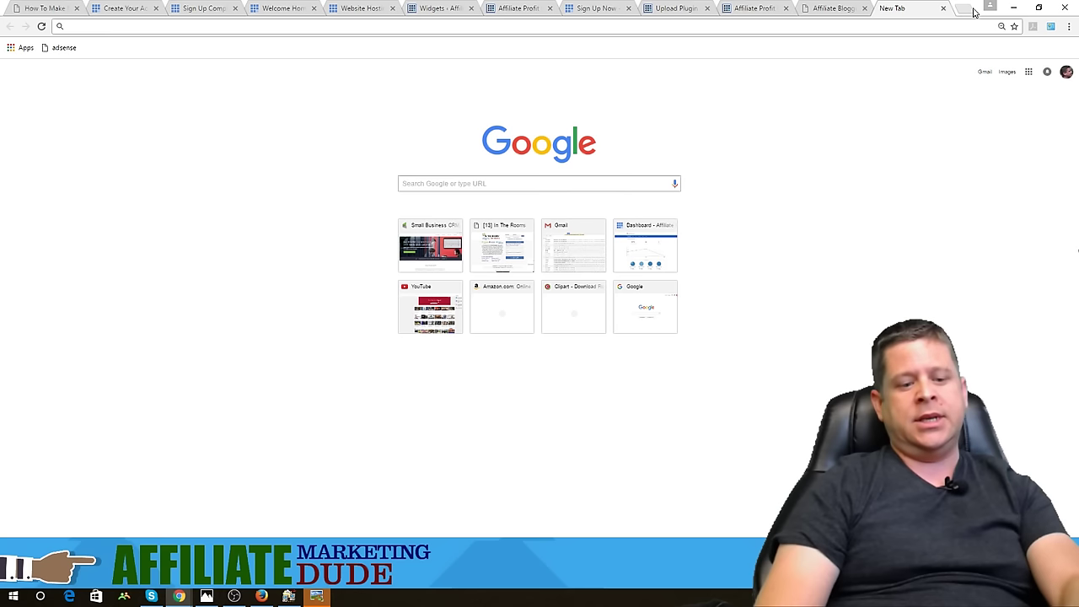
{"action": "type", "text": "talksober.com"}
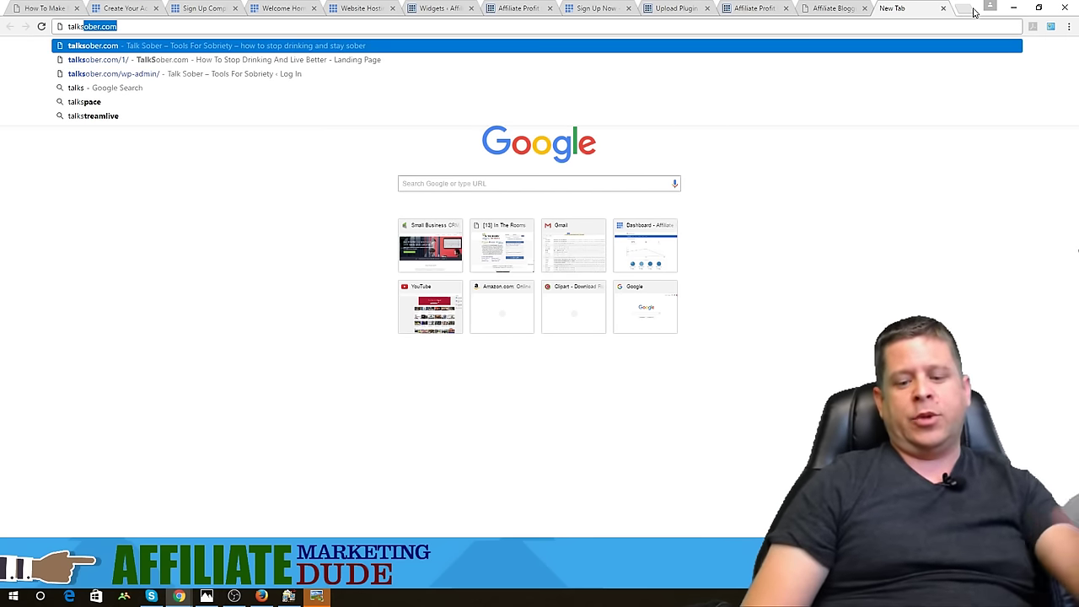
{"action": "key", "text": "Return"}
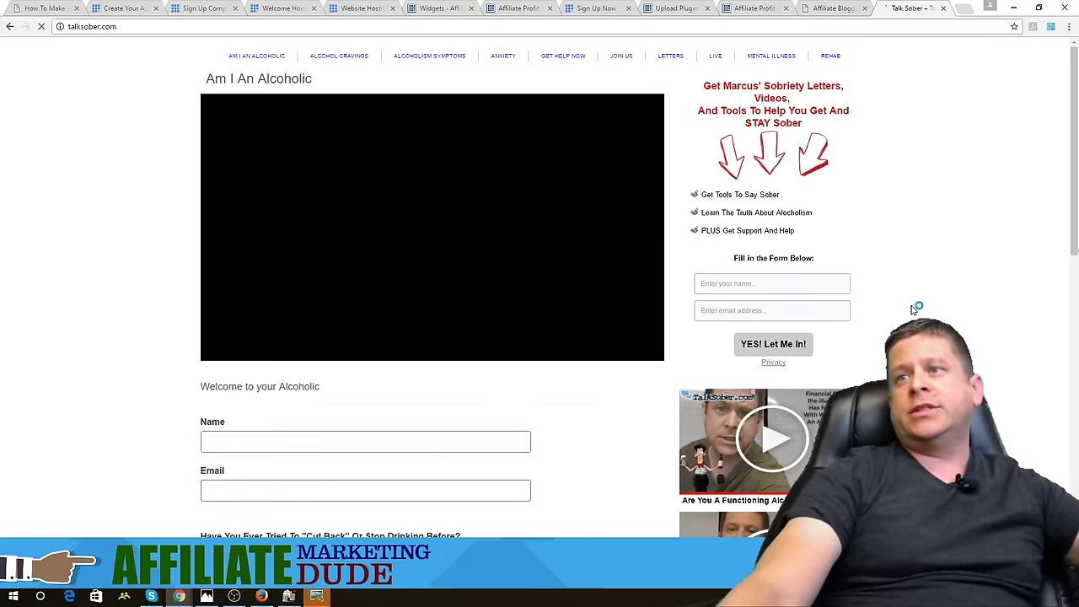
{"action": "scroll", "coordinate": [508, 210], "scroll_direction": "down", "scroll_amount": 2}
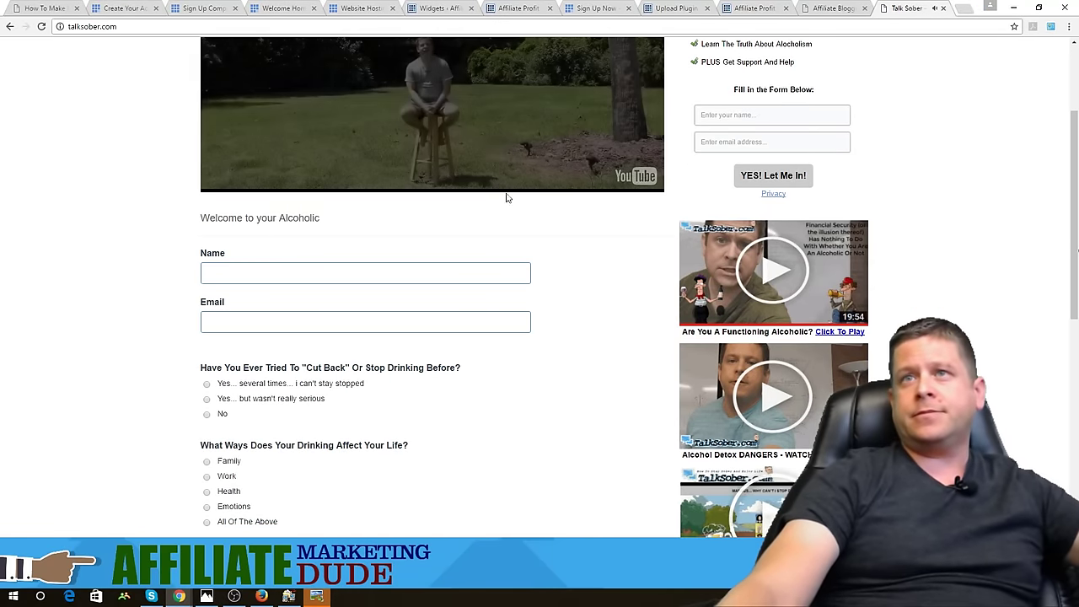
{"action": "scroll", "coordinate": [501, 144], "scroll_direction": "down", "scroll_amount": 1}
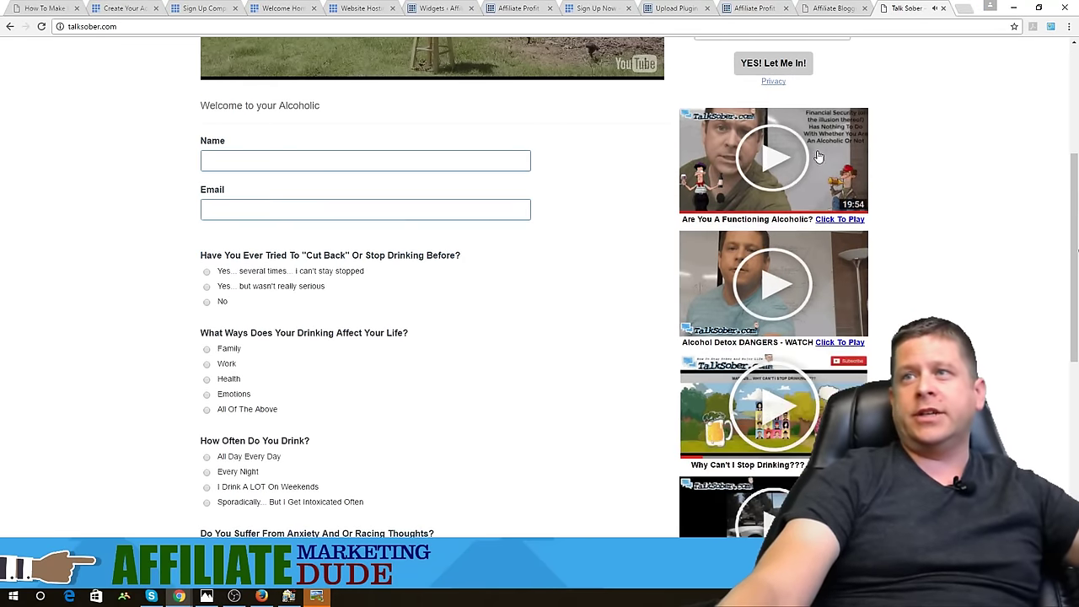
{"action": "scroll", "coordinate": [805, 301], "scroll_direction": "down", "scroll_amount": 1}
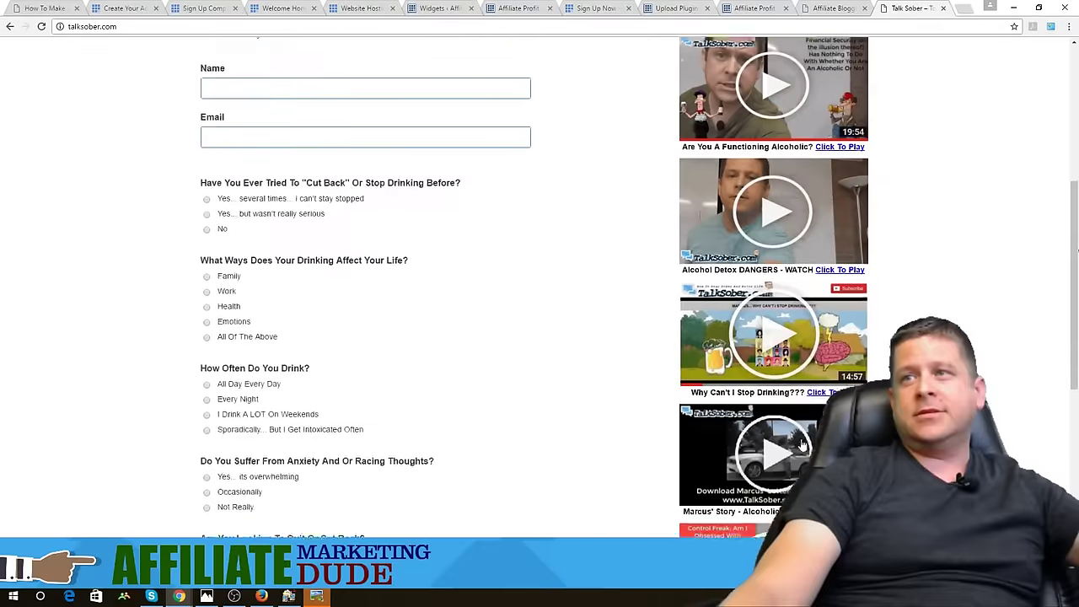
{"action": "scroll", "coordinate": [806, 444], "scroll_direction": "up", "scroll_amount": 3}
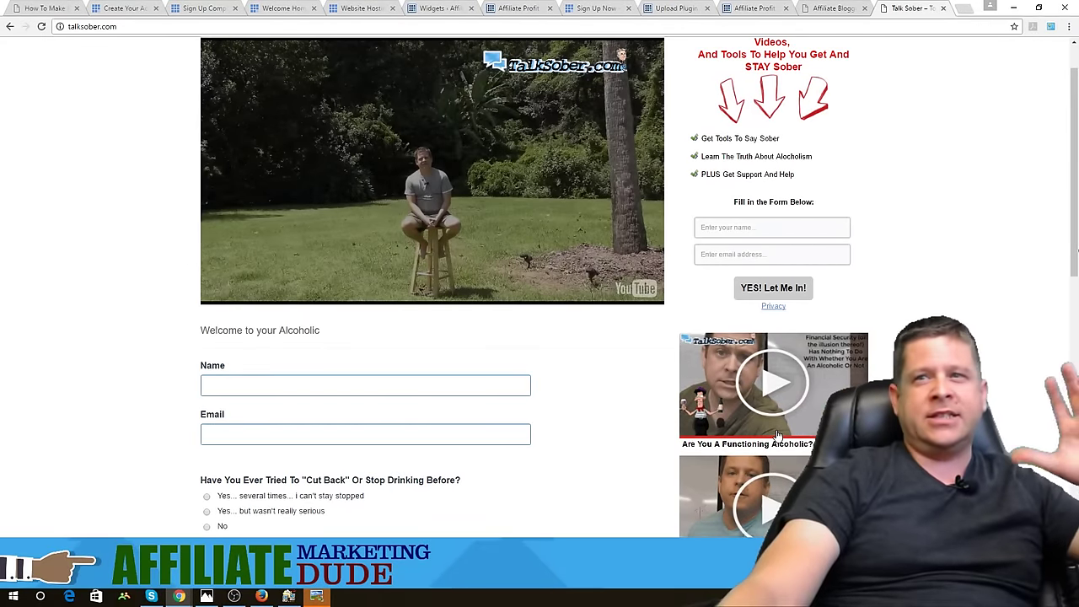
{"action": "scroll", "coordinate": [775, 435], "scroll_direction": "up", "scroll_amount": 1}
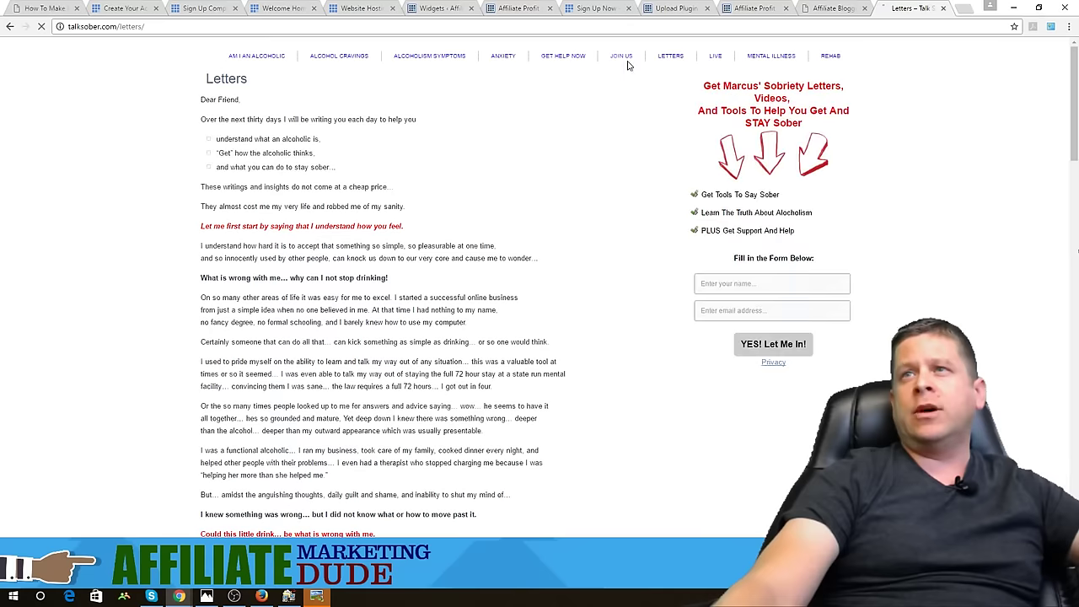
View the Talk Sober sign-up page and examine the video ads placed on the Anxiety page
{"action": "left_click", "coordinate": [573, 59]}
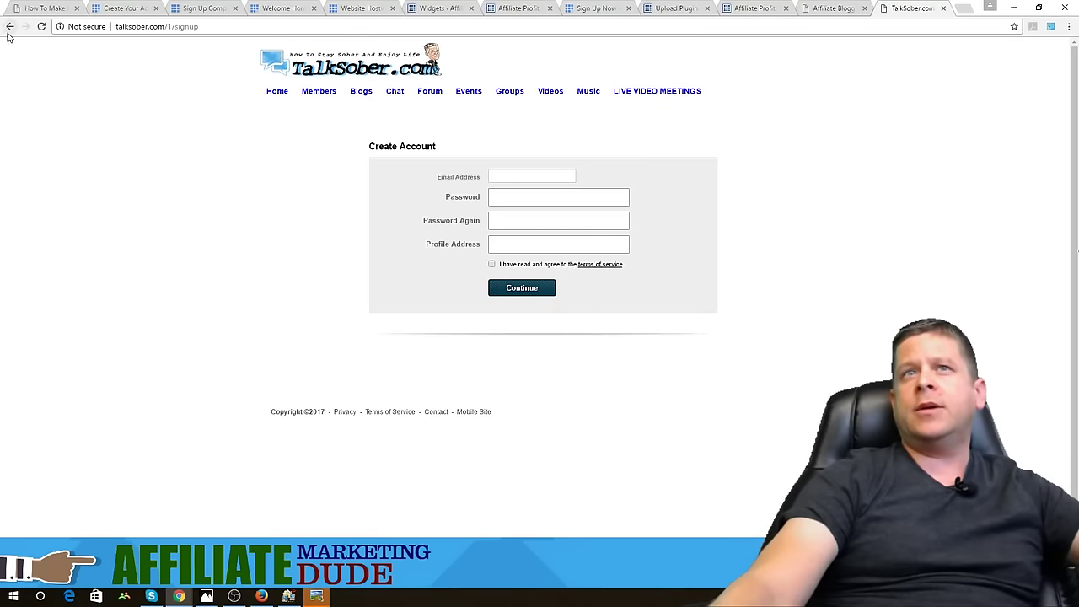
{"action": "left_click", "coordinate": [11, 27]}
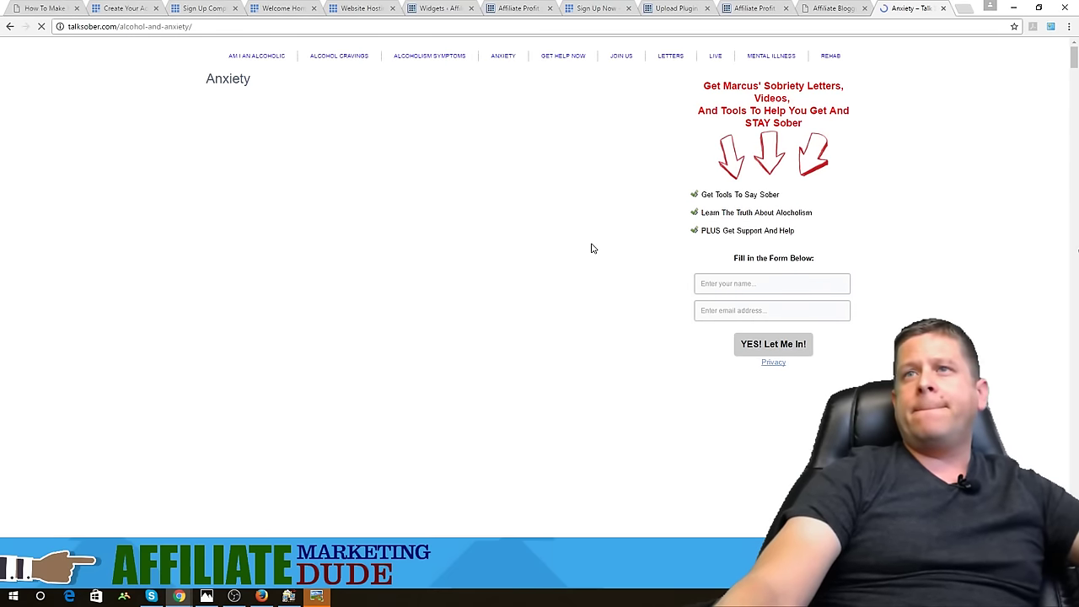
{"action": "scroll", "coordinate": [590, 246], "scroll_direction": "down", "scroll_amount": 10}
{"action": "scroll", "coordinate": [455, 324], "scroll_direction": "down", "scroll_amount": 3}
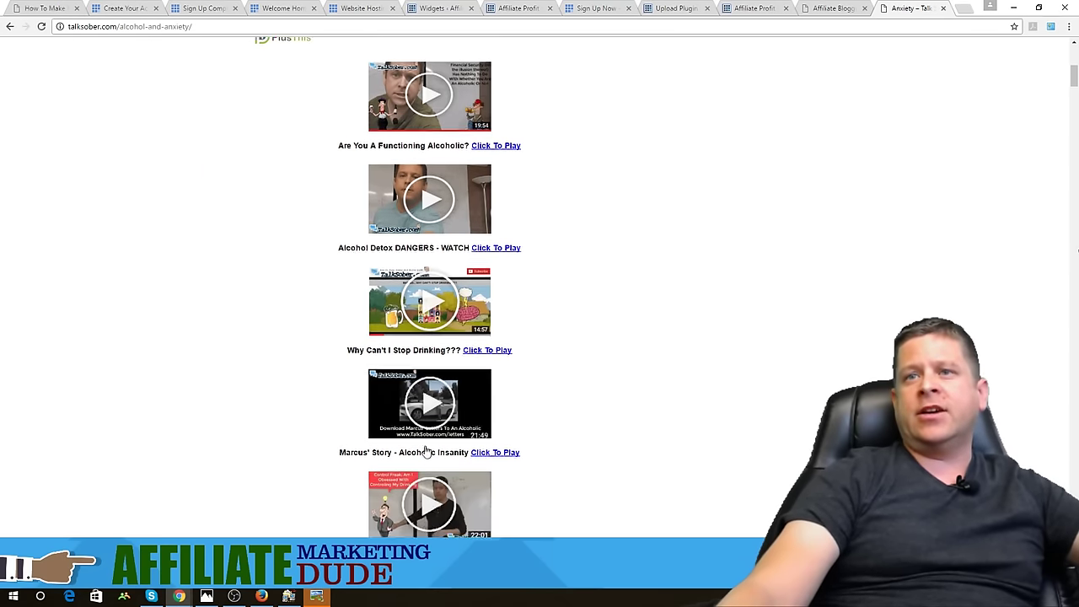
{"action": "scroll", "coordinate": [522, 391], "scroll_direction": "up", "scroll_amount": 2}
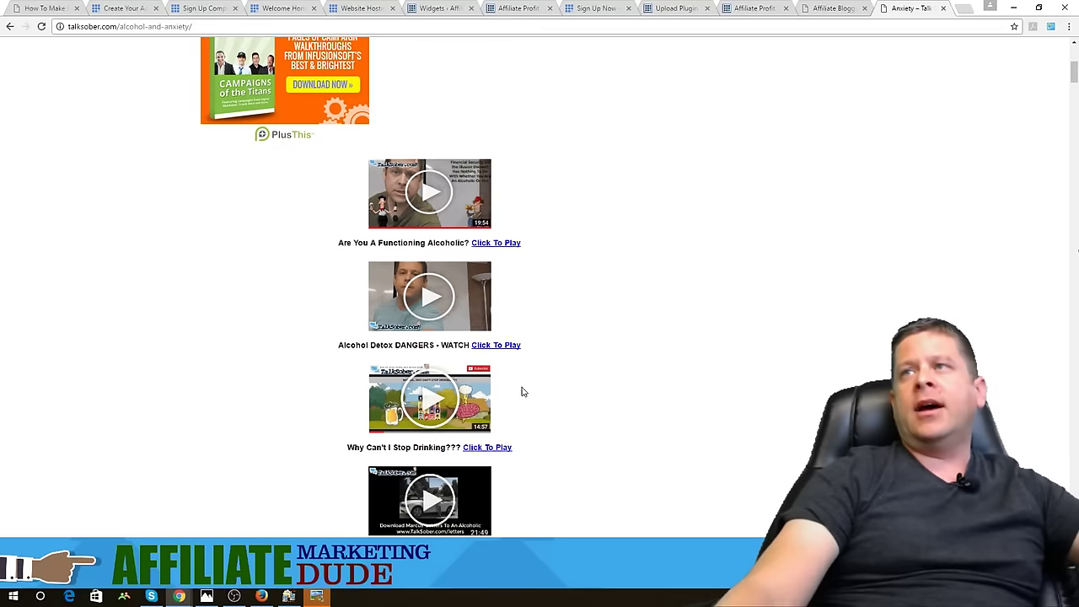
Return to the hub site's plugin installation, activate the uploaded plugin and open the group management of Smart Affiliate Ads Pro
{"action": "left_click", "coordinate": [808, 8]}
{"action": "left_click", "coordinate": [738, 11]}
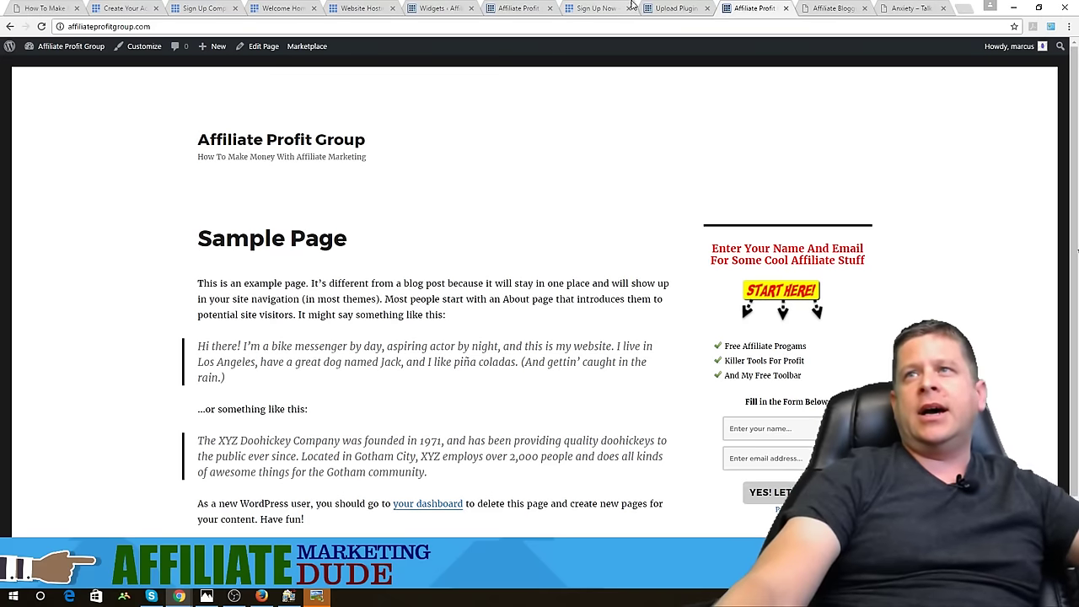
{"action": "left_click", "coordinate": [674, 8]}
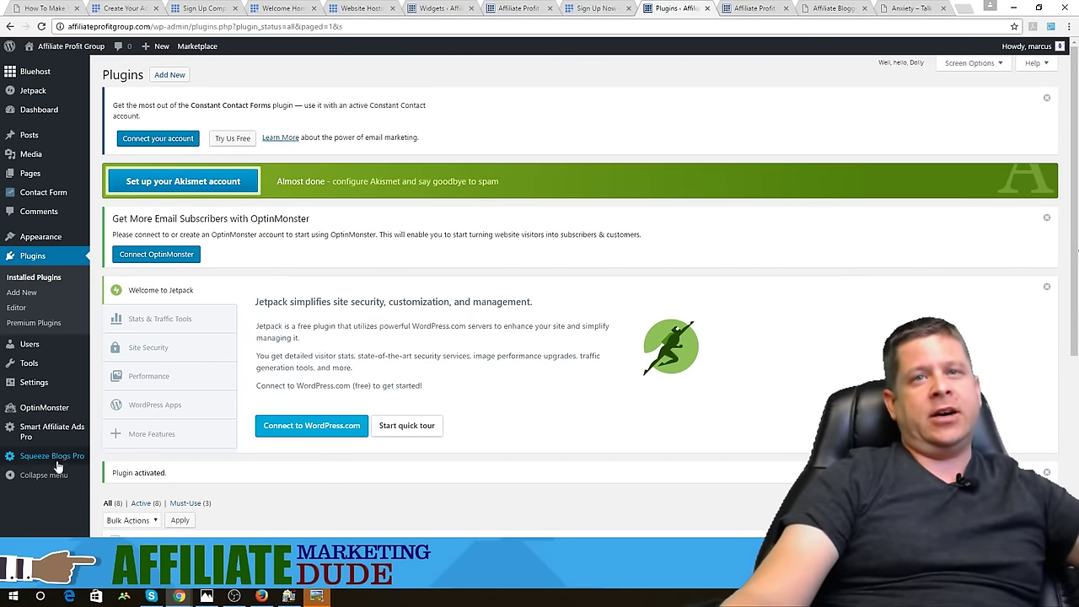
{"action": "left_click", "coordinate": [49, 437]}
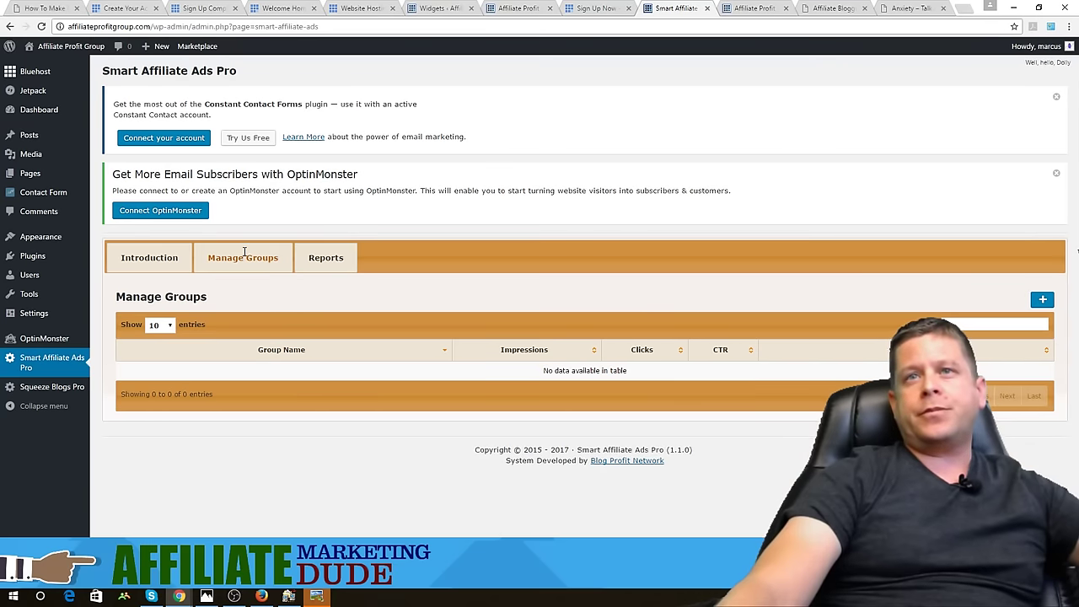
Start a new ad group in Smart Affiliate Ads Pro and name it "weight loss site"
{"action": "left_click", "coordinate": [1043, 301]}
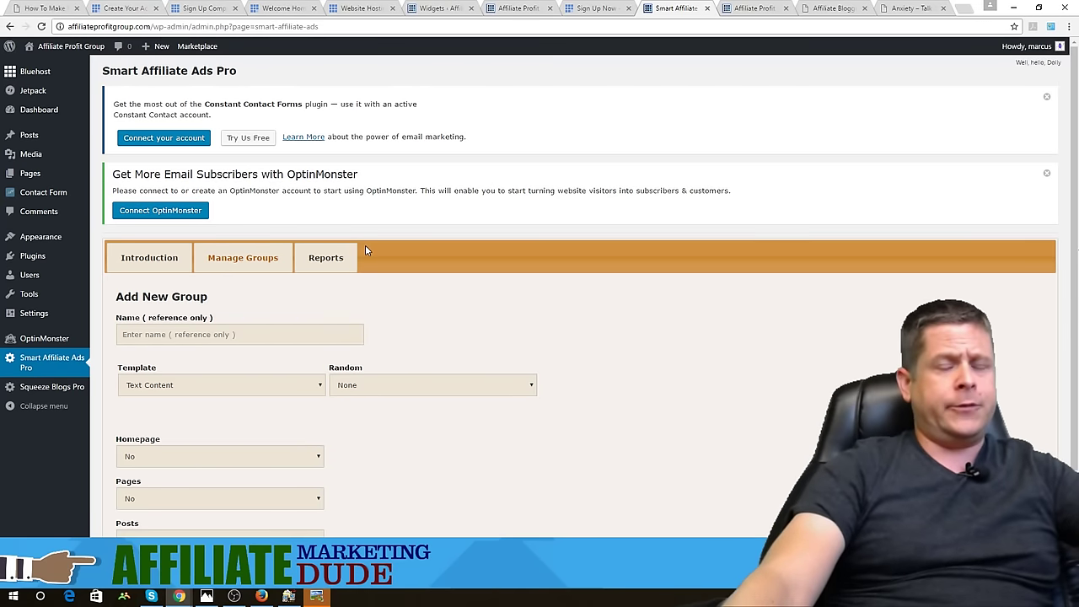
{"action": "left_click", "coordinate": [212, 333]}
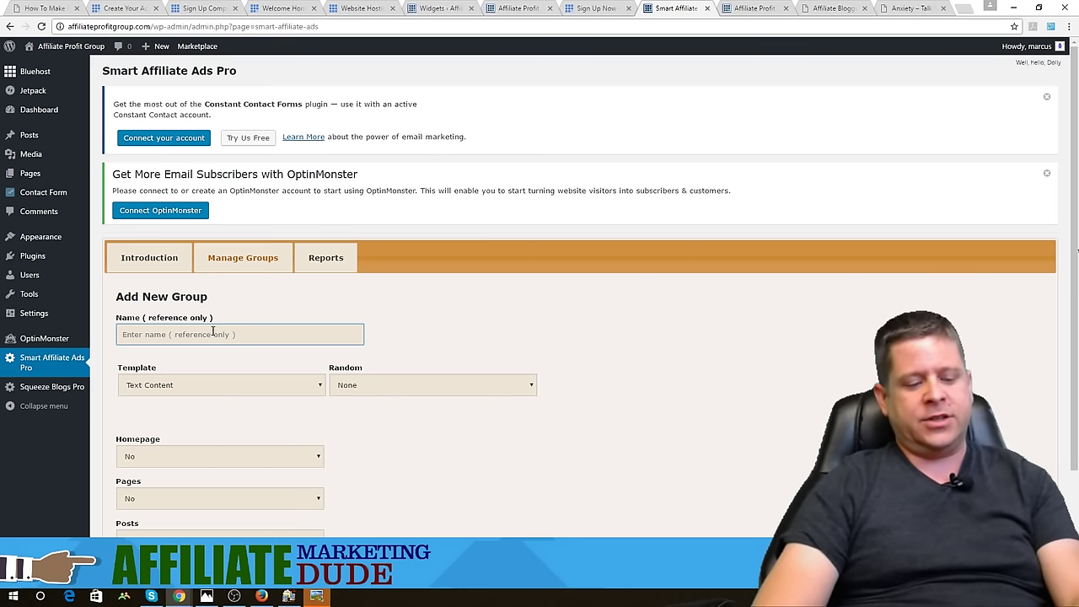
{"action": "type", "text": "weight loss sit"}
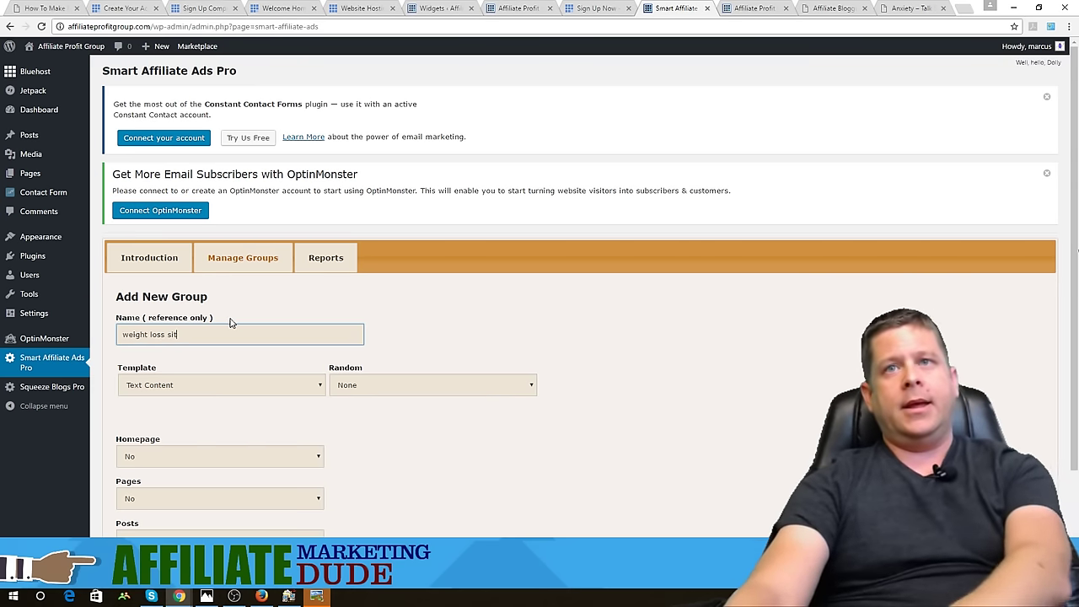
{"action": "type", "text": "e"}
{"action": "scroll", "coordinate": [335, 365], "scroll_direction": "down", "scroll_amount": 2}
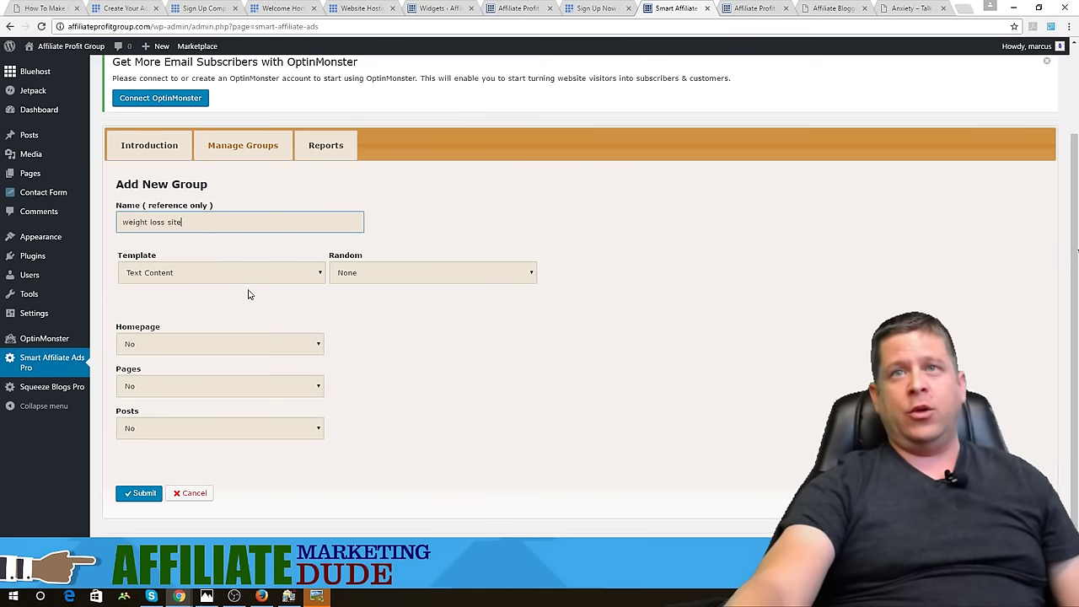
Set the new ad group's template to Video Ads and its random option to Within Group Only, checking the Talk Sober video ads as reference
{"action": "left_click", "coordinate": [250, 279]}
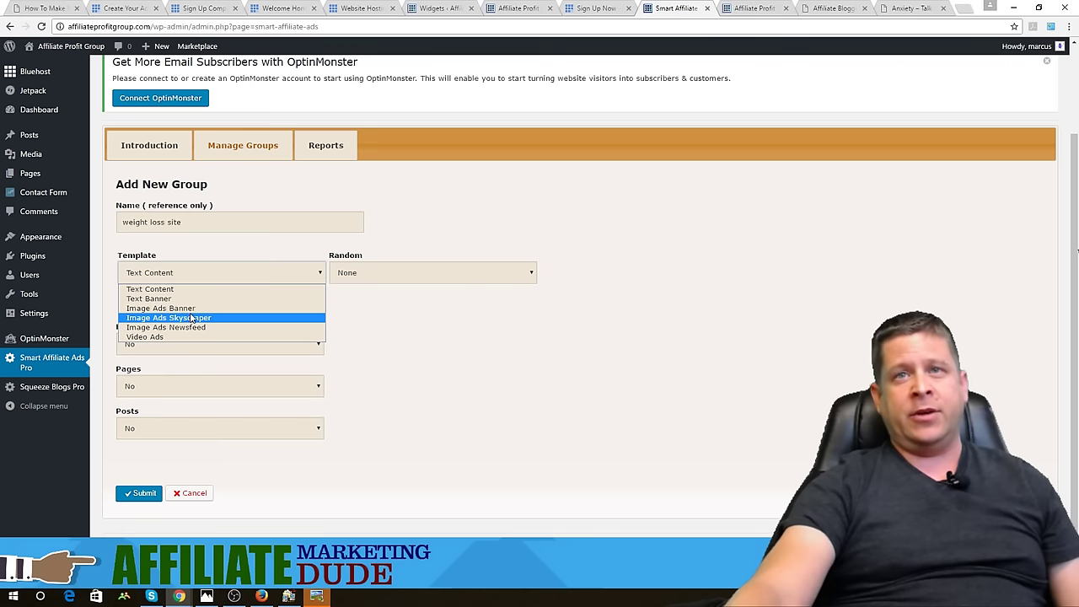
{"action": "left_click", "coordinate": [174, 339]}
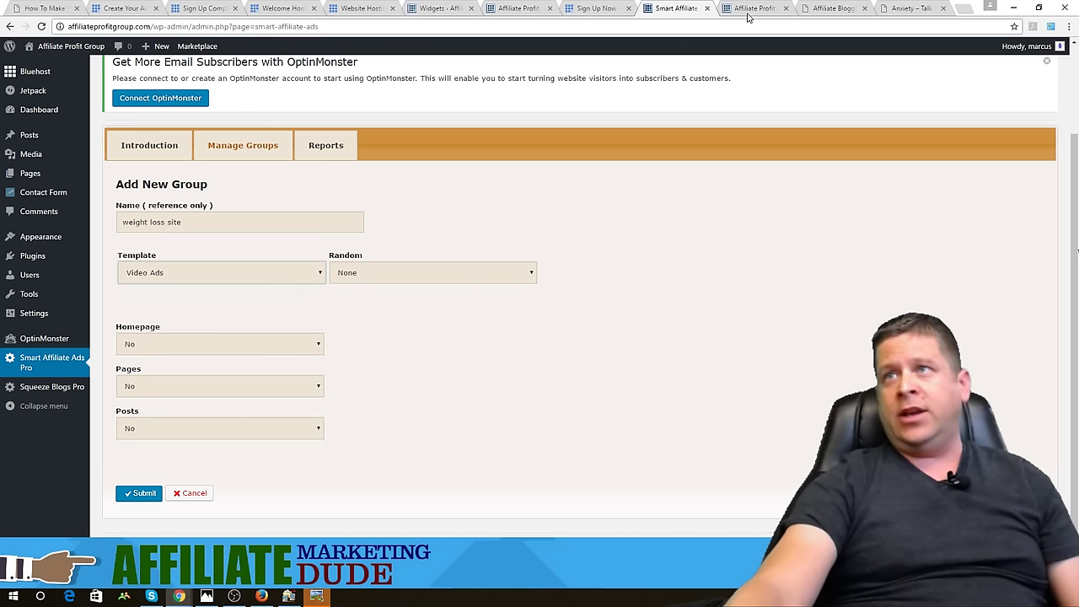
{"action": "left_click", "coordinate": [915, 8]}
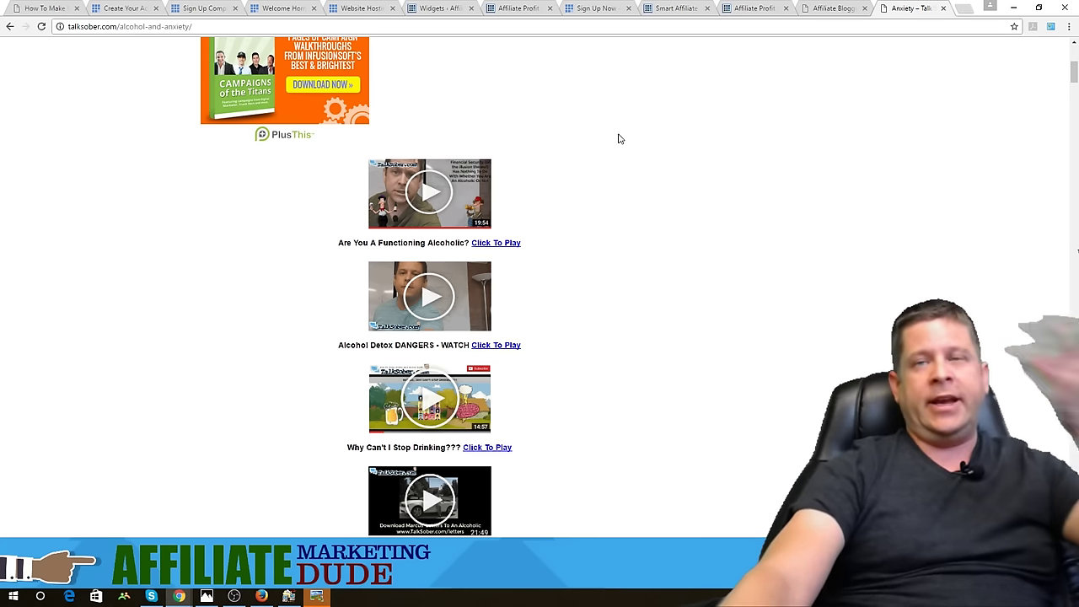
{"action": "left_click", "coordinate": [675, 9]}
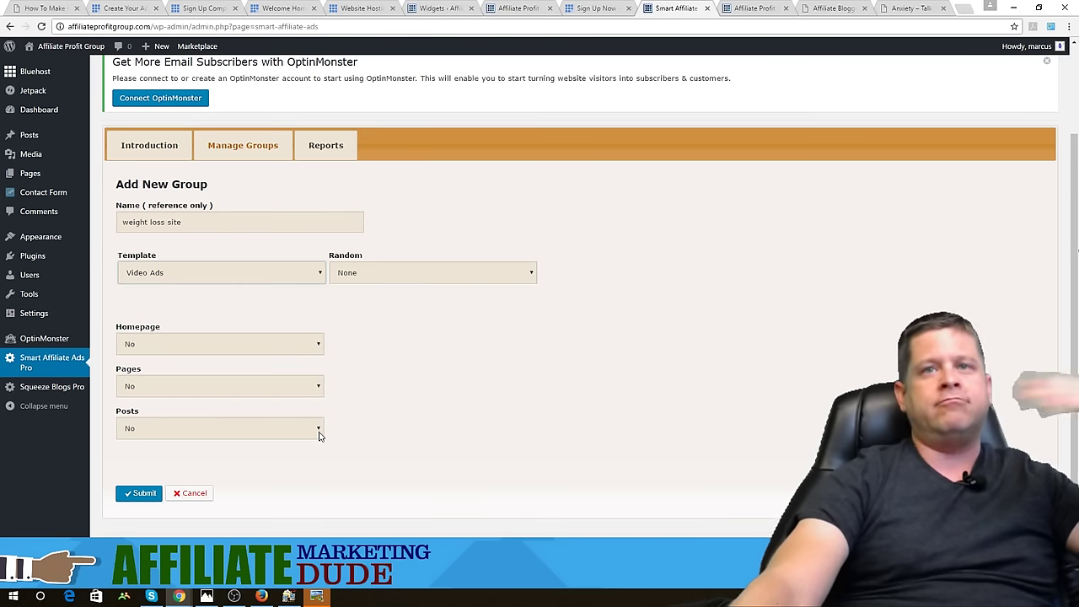
{"action": "left_click", "coordinate": [396, 279]}
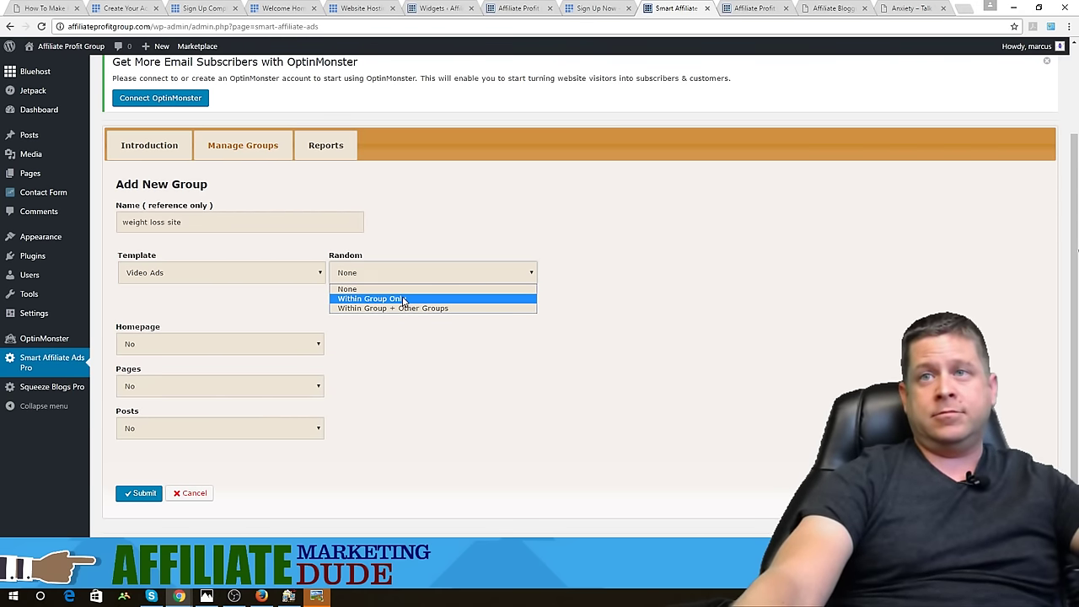
{"action": "left_click", "coordinate": [404, 299]}
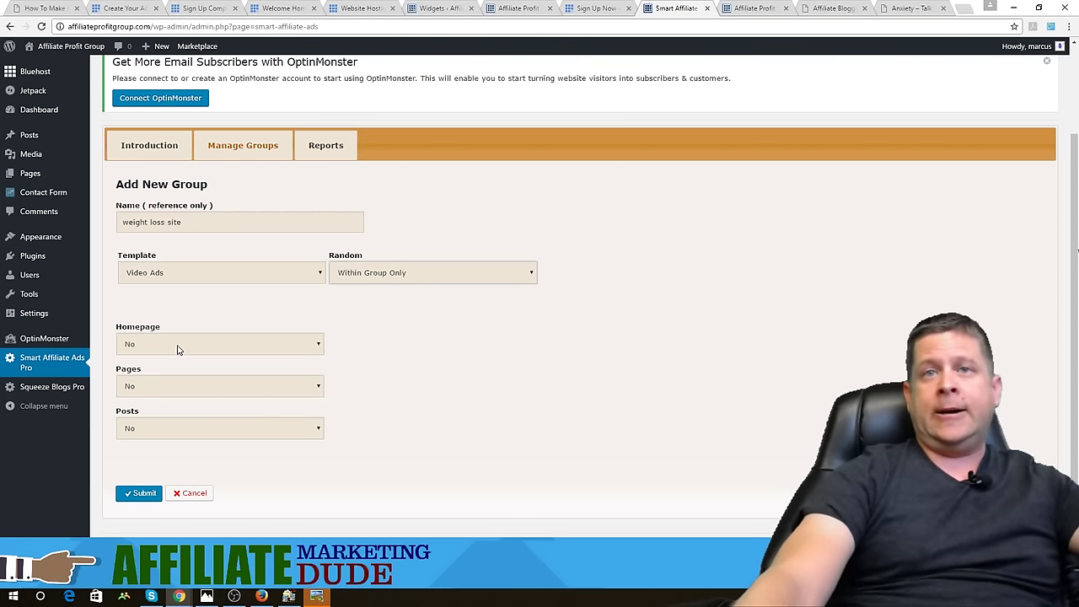
Submit the new "weight loss site" ad group
{"action": "left_click", "coordinate": [136, 498]}
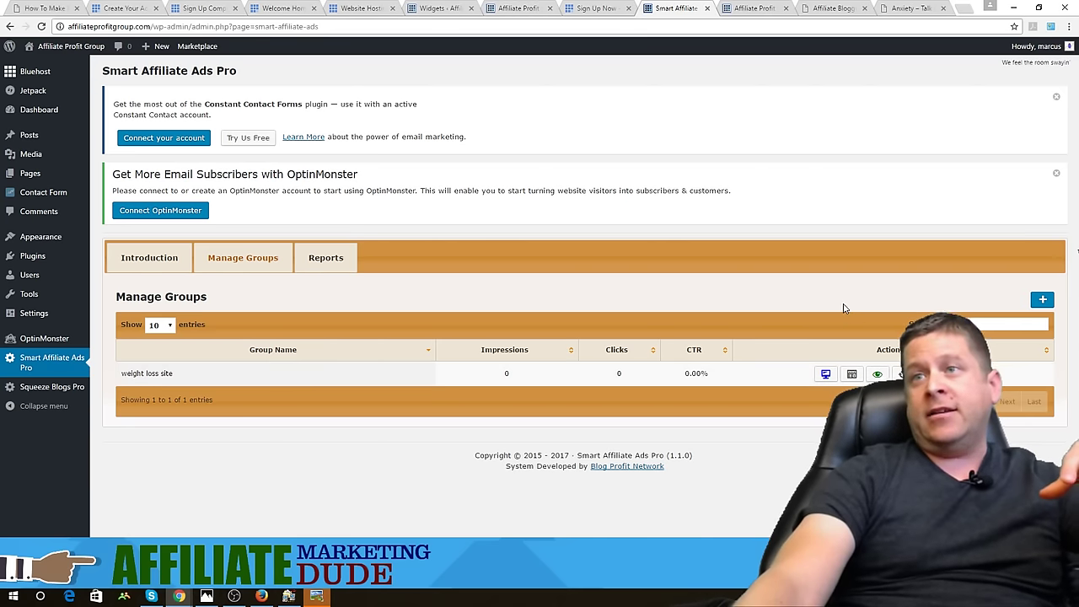
{"action": "left_click", "coordinate": [1042, 302]}
{"action": "scroll", "coordinate": [894, 302], "scroll_direction": "down", "scroll_amount": 2}
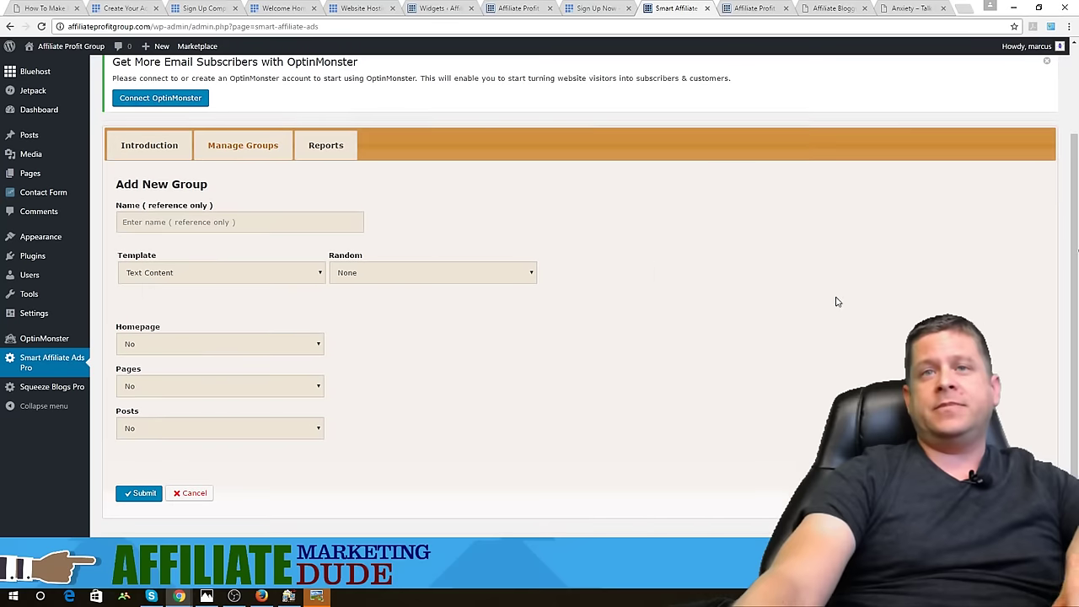
{"action": "left_click", "coordinate": [322, 223]}
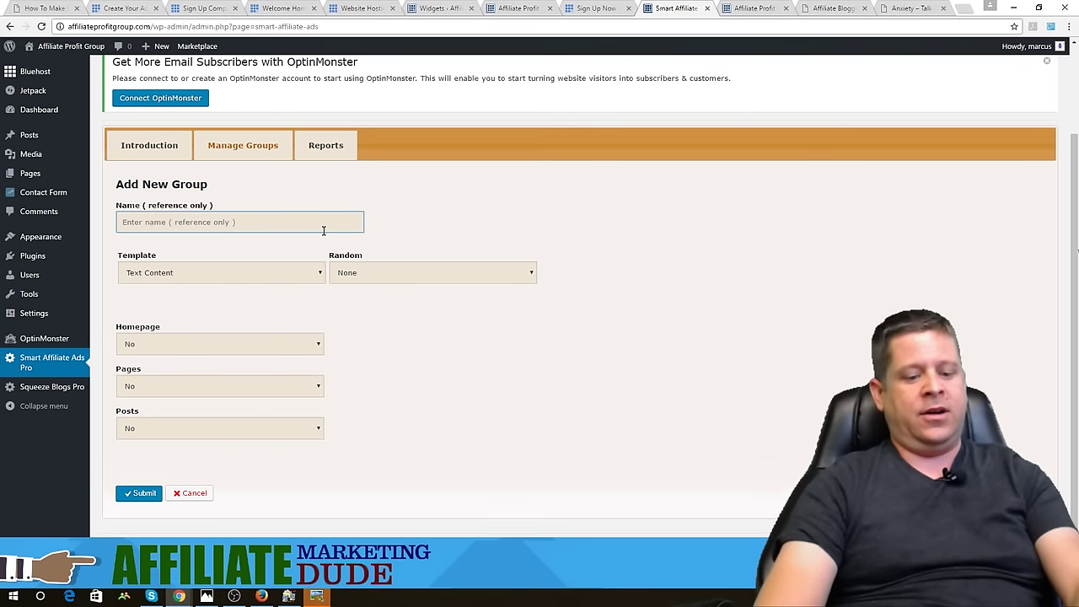
{"action": "type", "text": "el"}
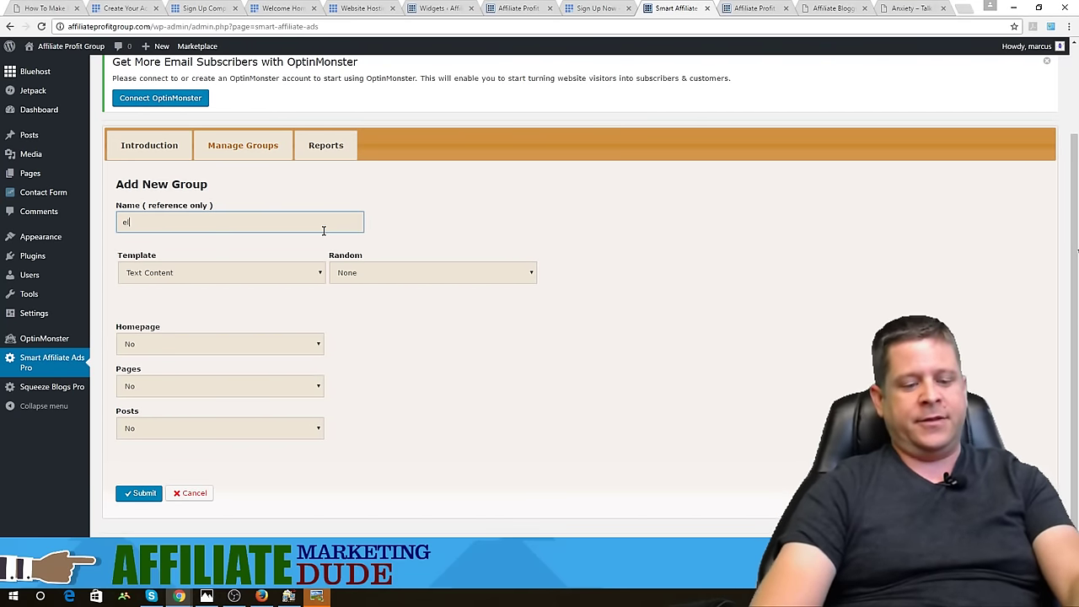
{"action": "type", "text": "ephant"}
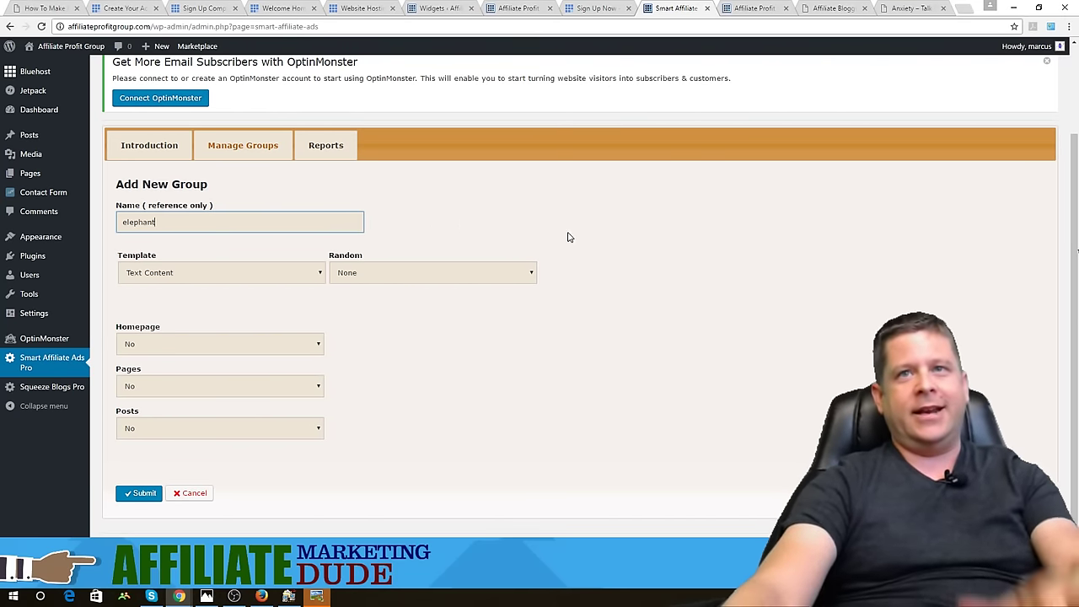
{"action": "left_click", "coordinate": [275, 274]}
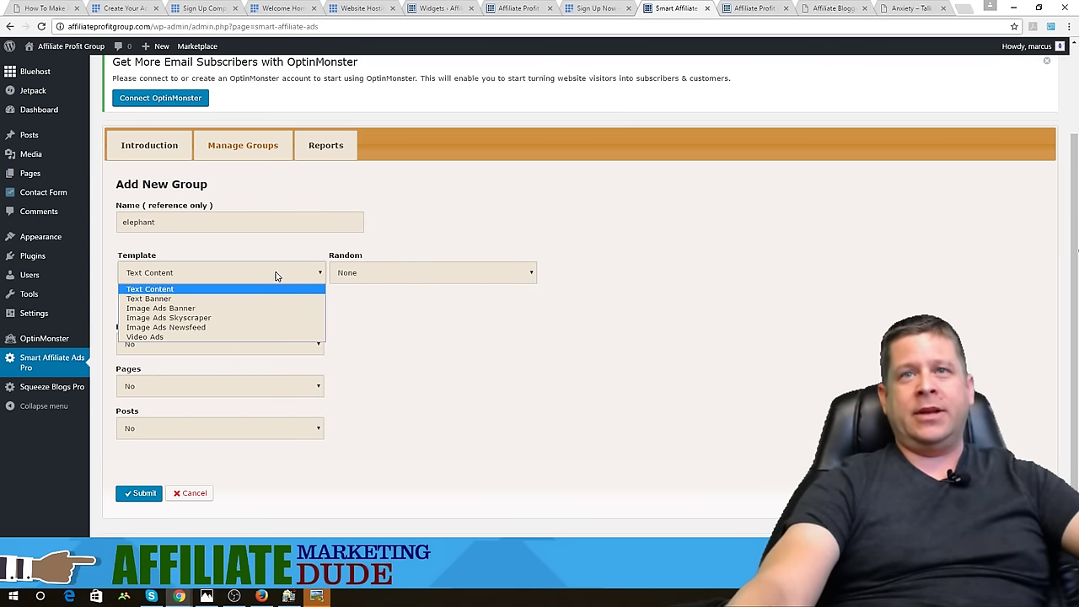
{"action": "left_click", "coordinate": [12, 28]}
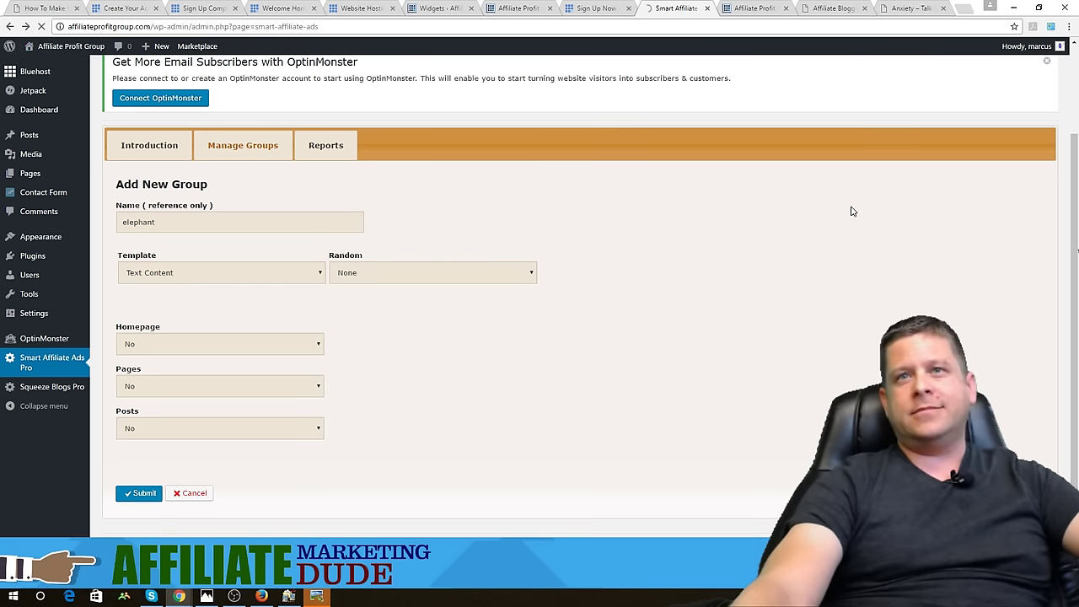
{"action": "left_click", "coordinate": [371, 121]}
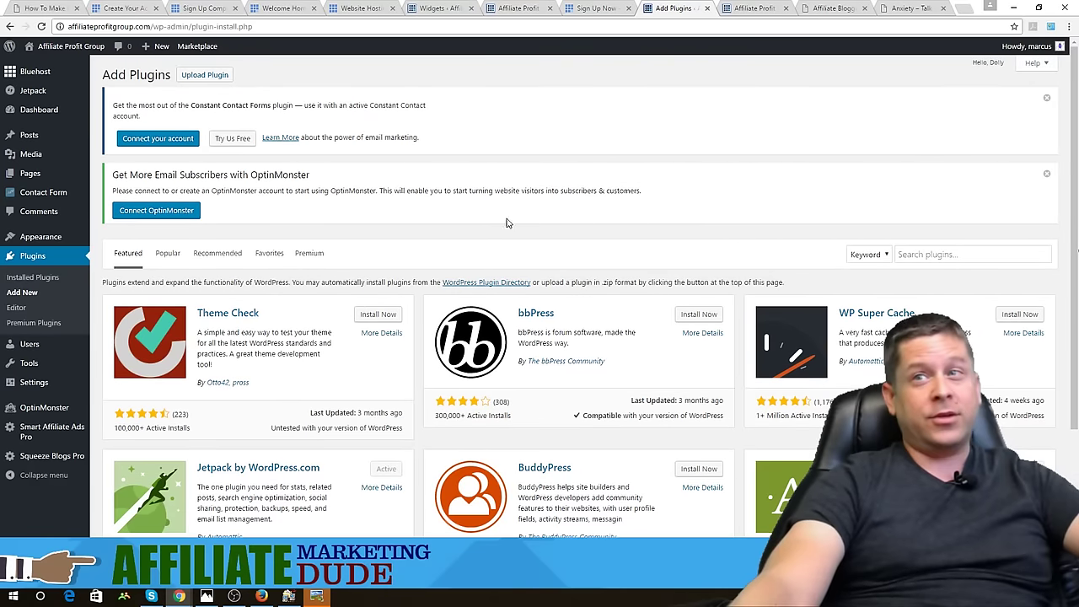
Return to the Smart Affiliate Ads Pro groups and start a new ad in the "weight loss site" group
{"action": "left_click", "coordinate": [32, 438]}
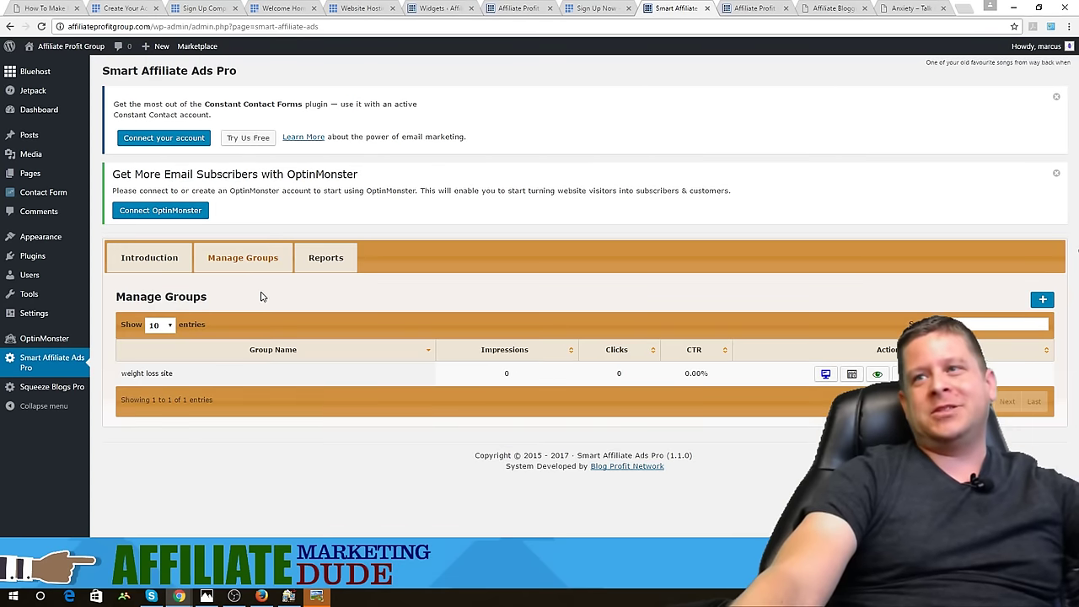
{"action": "left_click", "coordinate": [852, 375]}
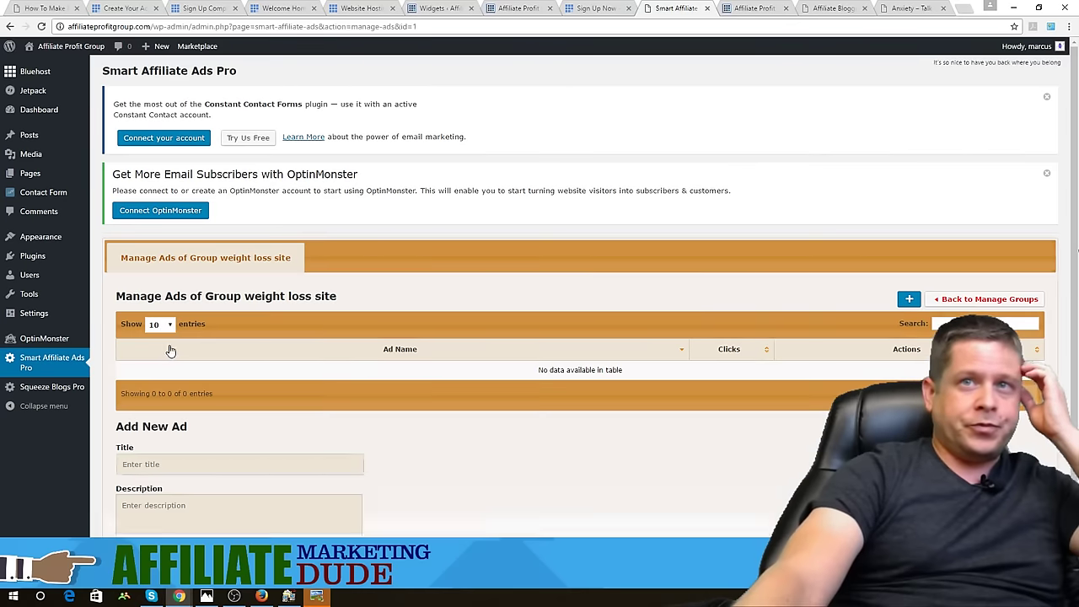
{"action": "left_click", "coordinate": [916, 300]}
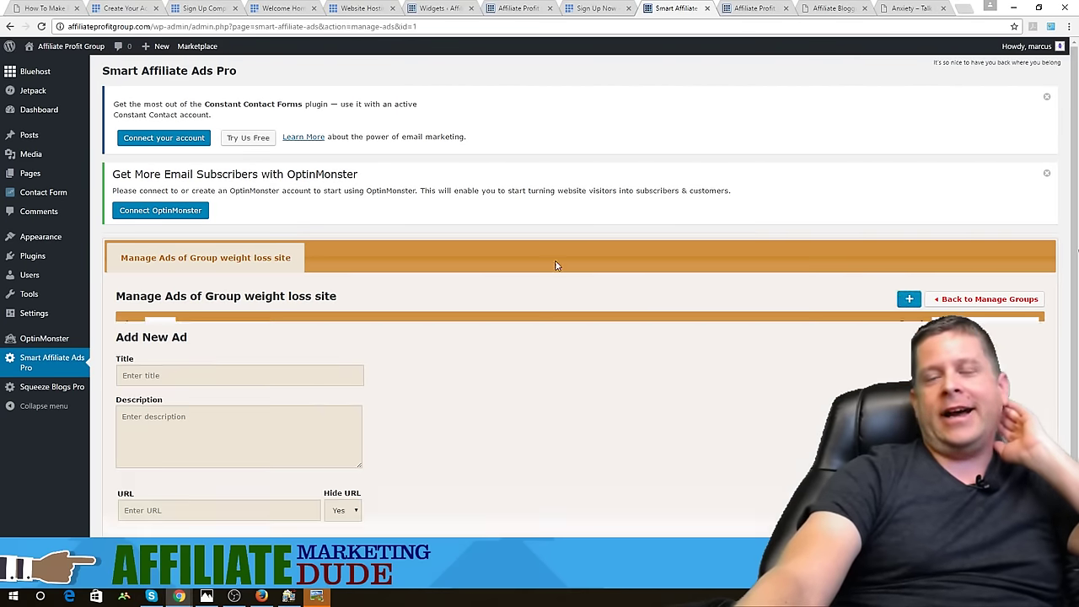
Title the new ad "Click Here For Cool Stuff" and open a blank browser tab
{"action": "left_click", "coordinate": [244, 335]}
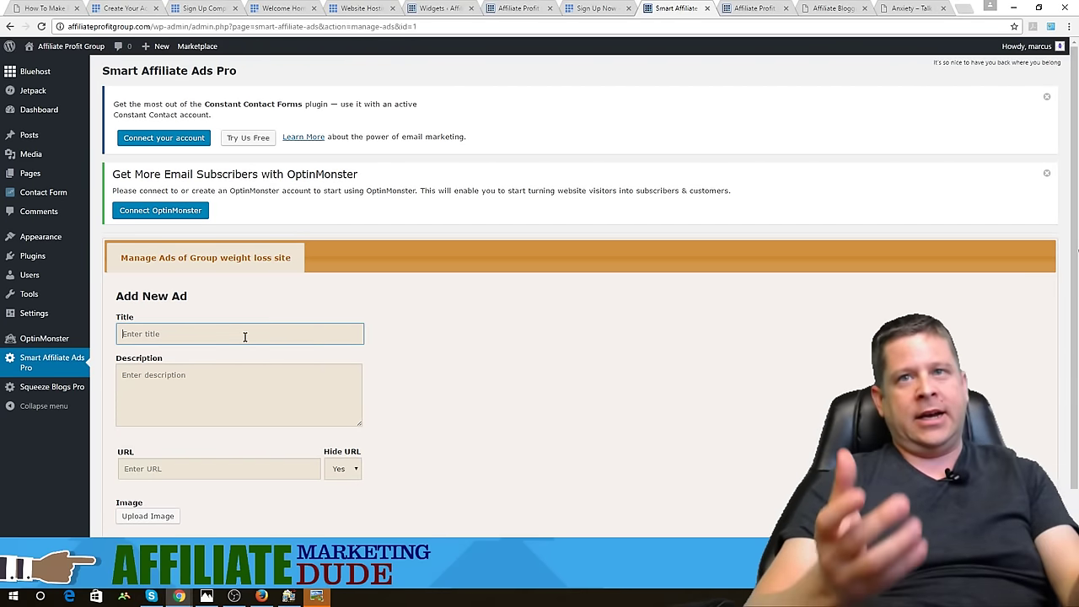
{"action": "type", "text": "Click Her"}
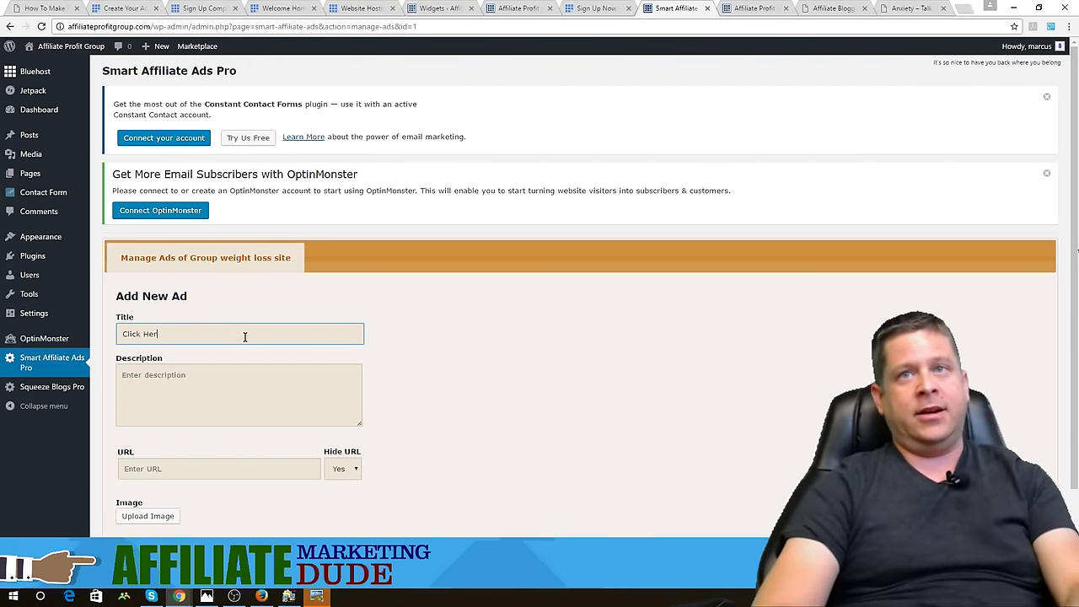
{"action": "type", "text": "e To"}
{"action": "key", "text": "BackSpace"}
{"action": "key", "text": "BackSpace"}
{"action": "type", "text": "For"}
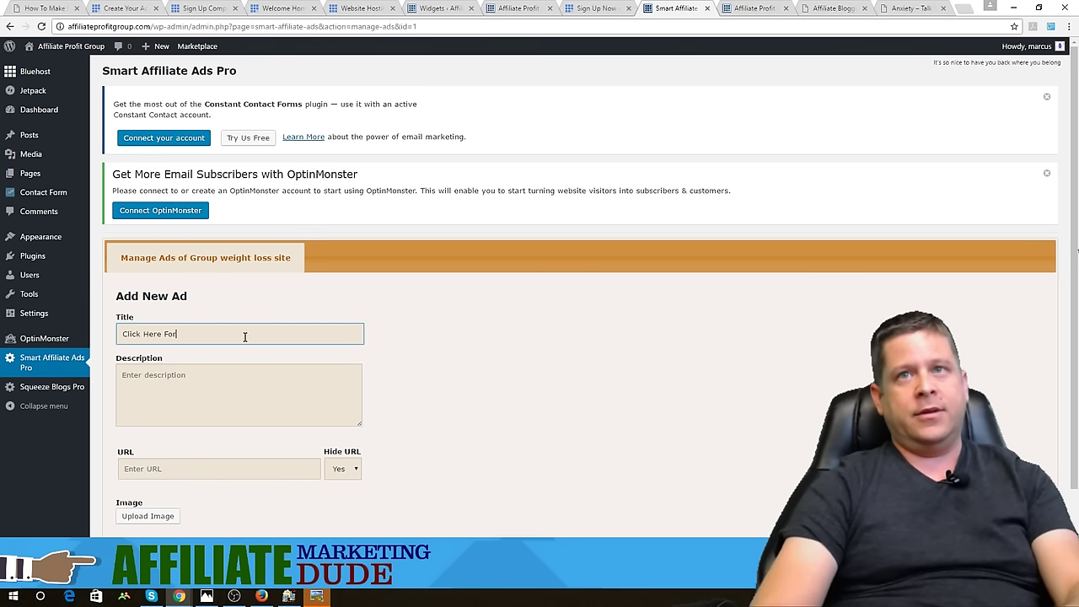
{"action": "type", "text": " Cool Stuff"}
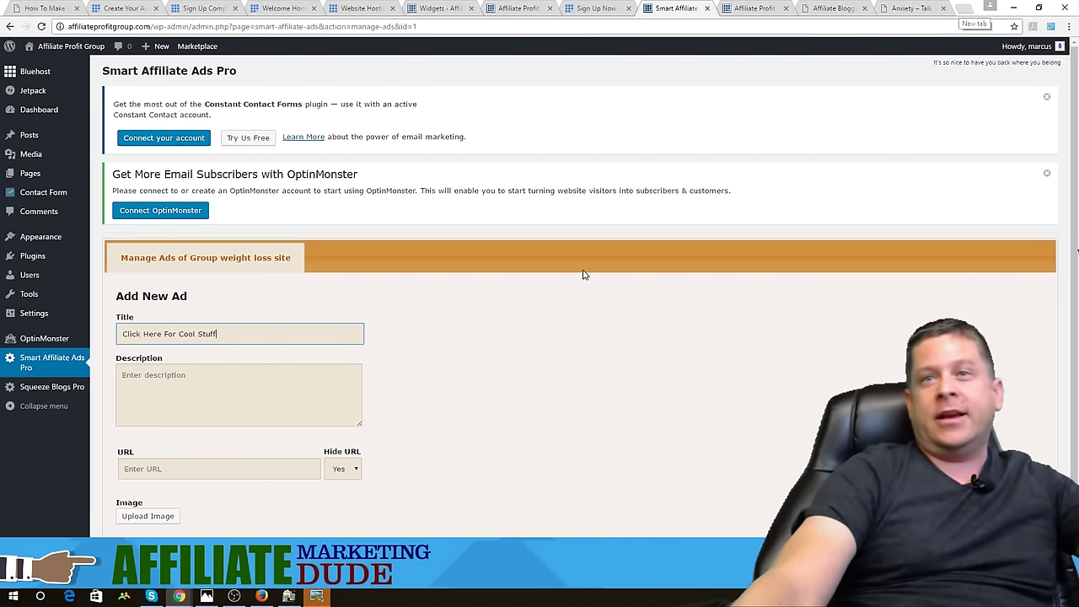
{"action": "left_click", "coordinate": [968, 7]}
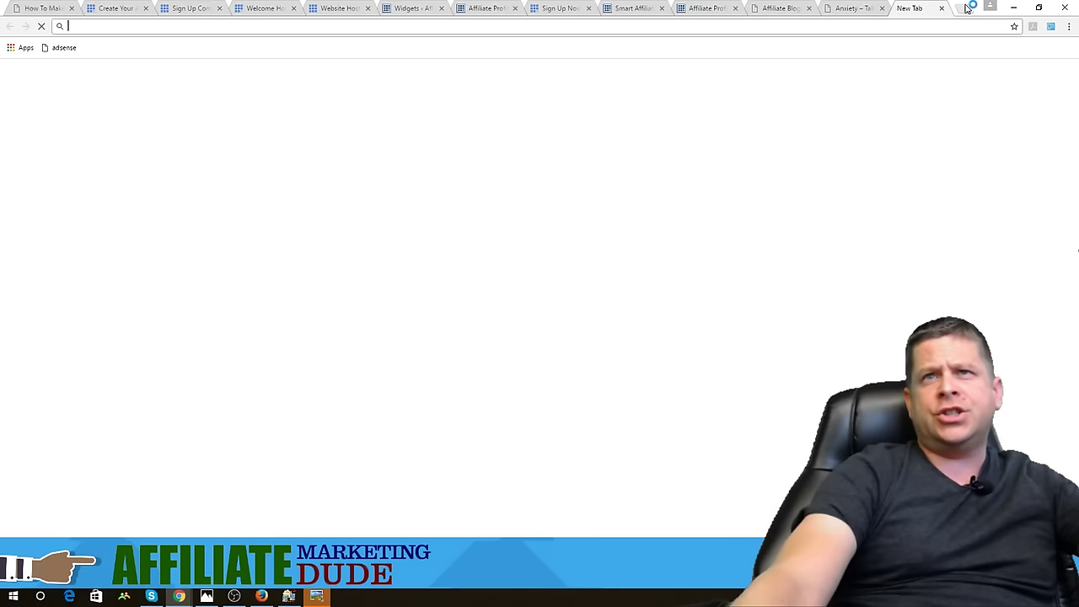
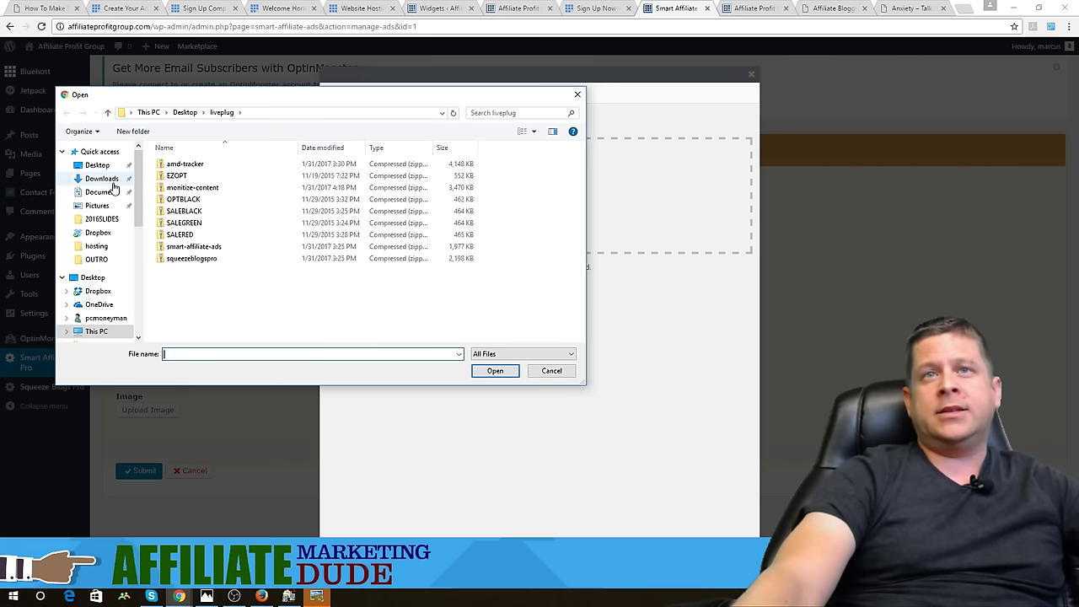
Upload the beach lifeguard tower picture 109661518 from the Pictures folder, insert it as the ad's image and submit the ad
{"action": "left_click", "coordinate": [100, 206]}
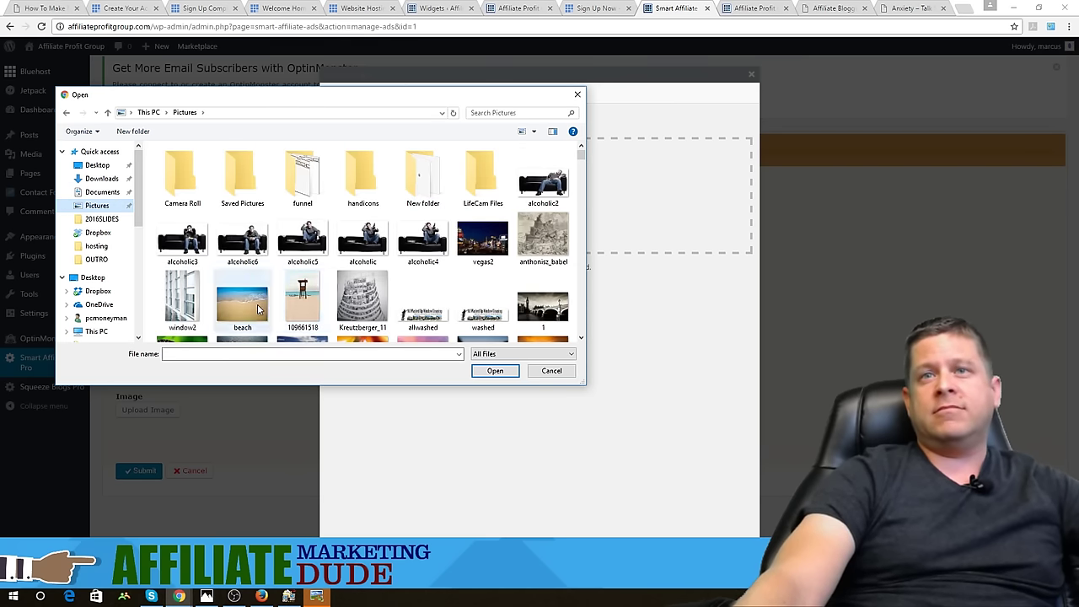
{"action": "double_click", "coordinate": [302, 300]}
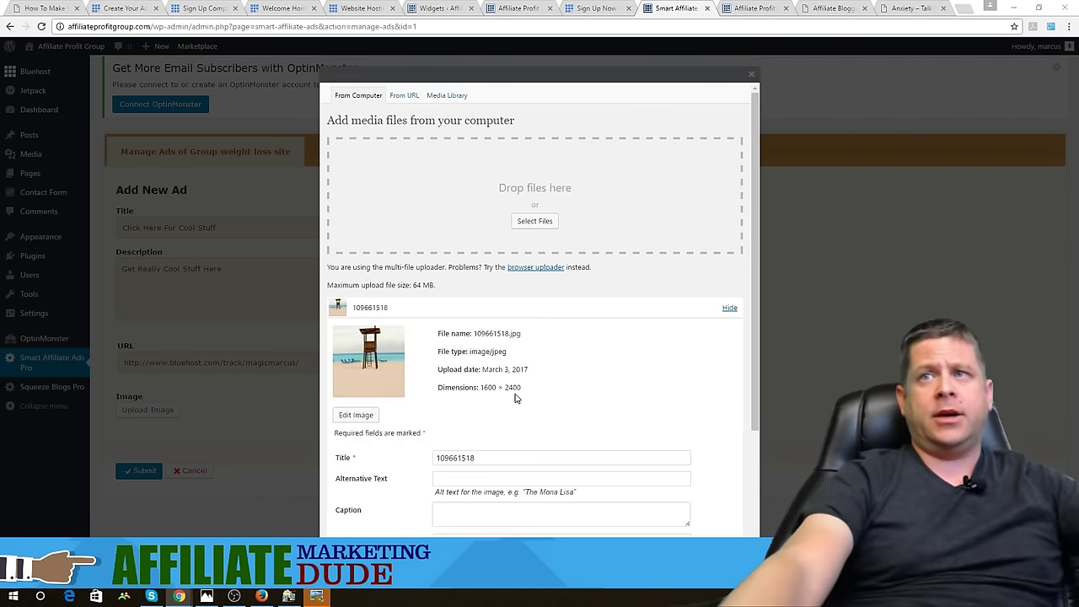
{"action": "scroll", "coordinate": [575, 406], "scroll_direction": "down", "scroll_amount": 2}
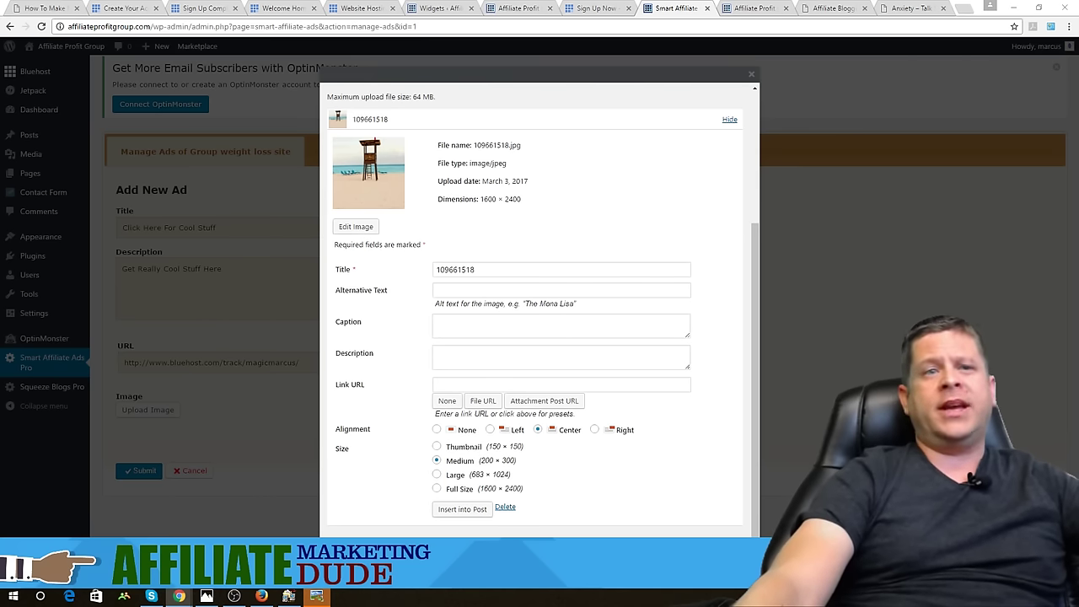
{"action": "left_click", "coordinate": [469, 511]}
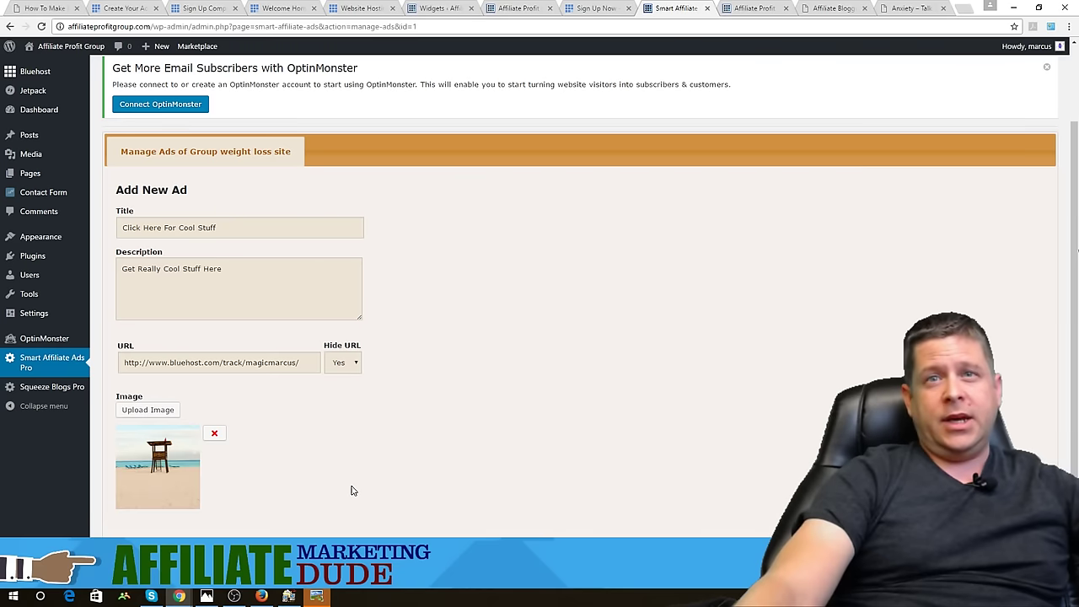
{"action": "scroll", "coordinate": [205, 450], "scroll_direction": "down", "scroll_amount": 2}
{"action": "left_click", "coordinate": [145, 472]}
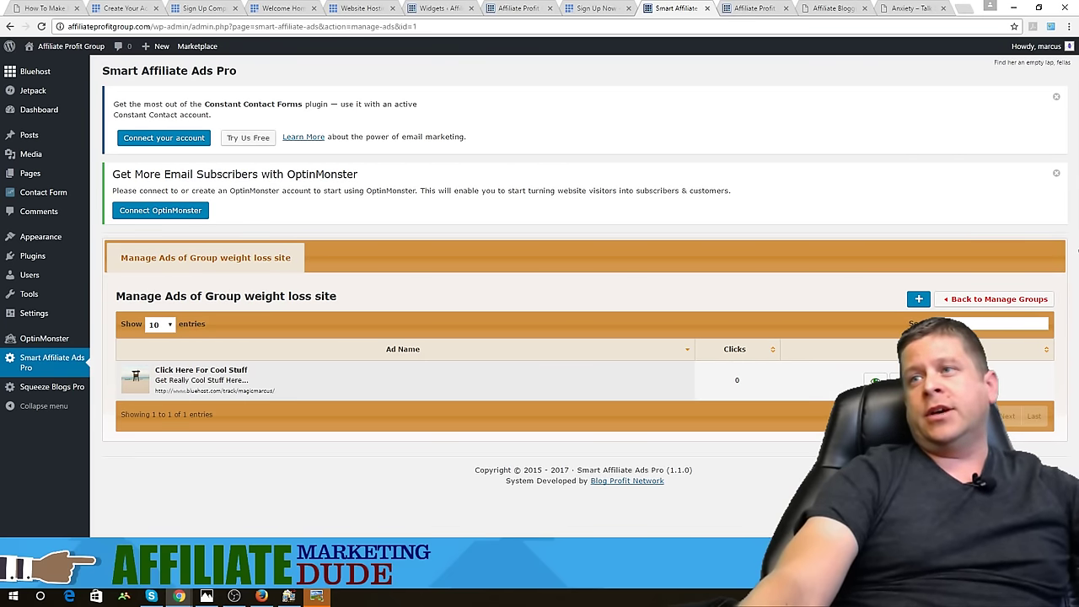
Edit the "weight loss site" group to show on the homepage by setting Homepage to Yes, and update it
{"action": "left_click", "coordinate": [957, 308]}
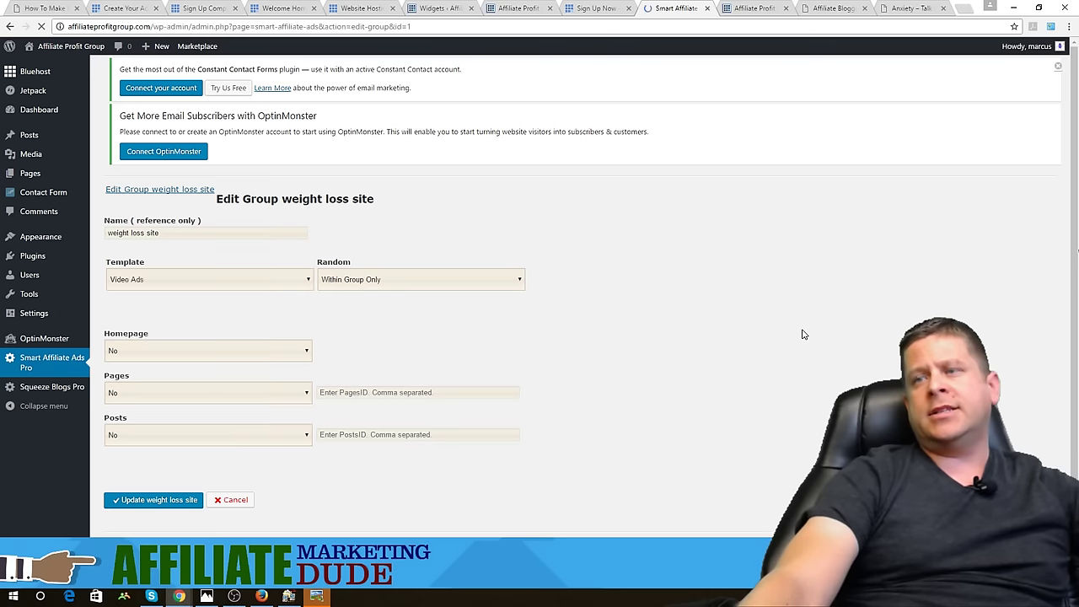
{"action": "left_click", "coordinate": [221, 458]}
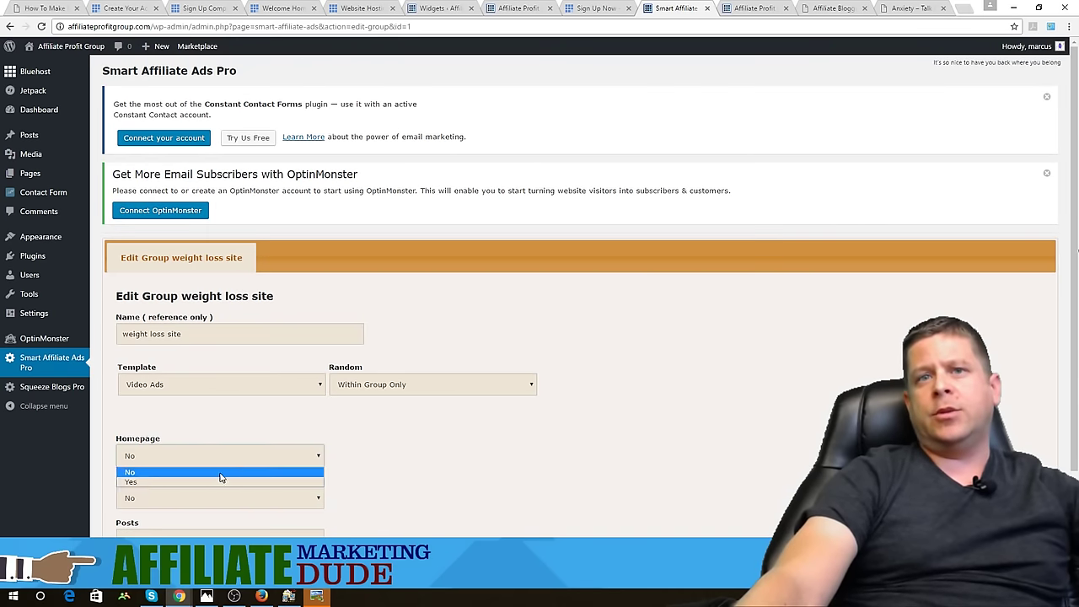
{"action": "left_click", "coordinate": [221, 475]}
{"action": "scroll", "coordinate": [169, 506], "scroll_direction": "down", "scroll_amount": 3}
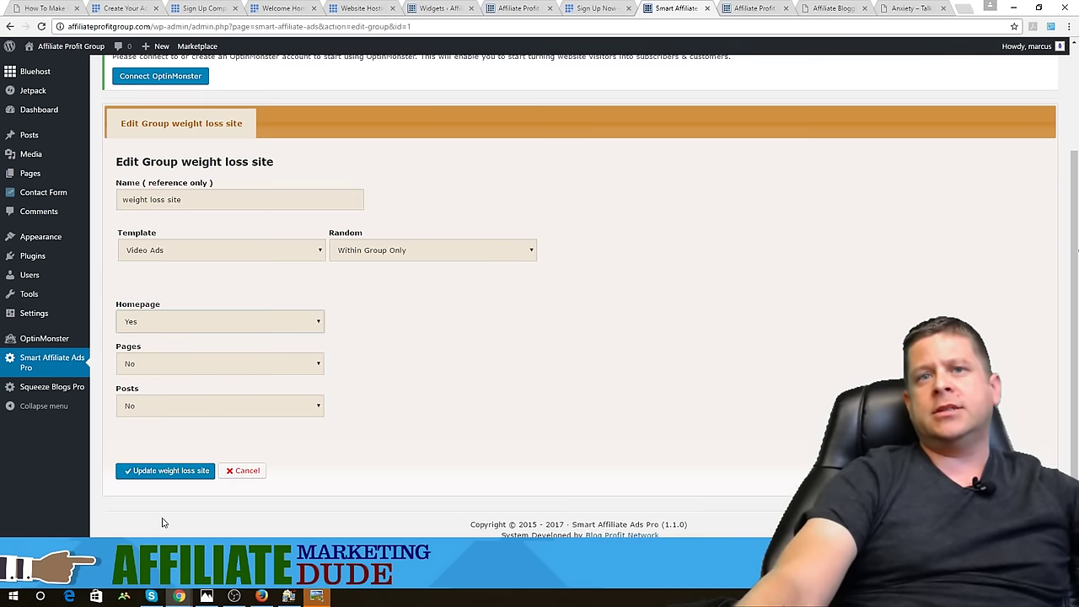
{"action": "left_click", "coordinate": [168, 472]}
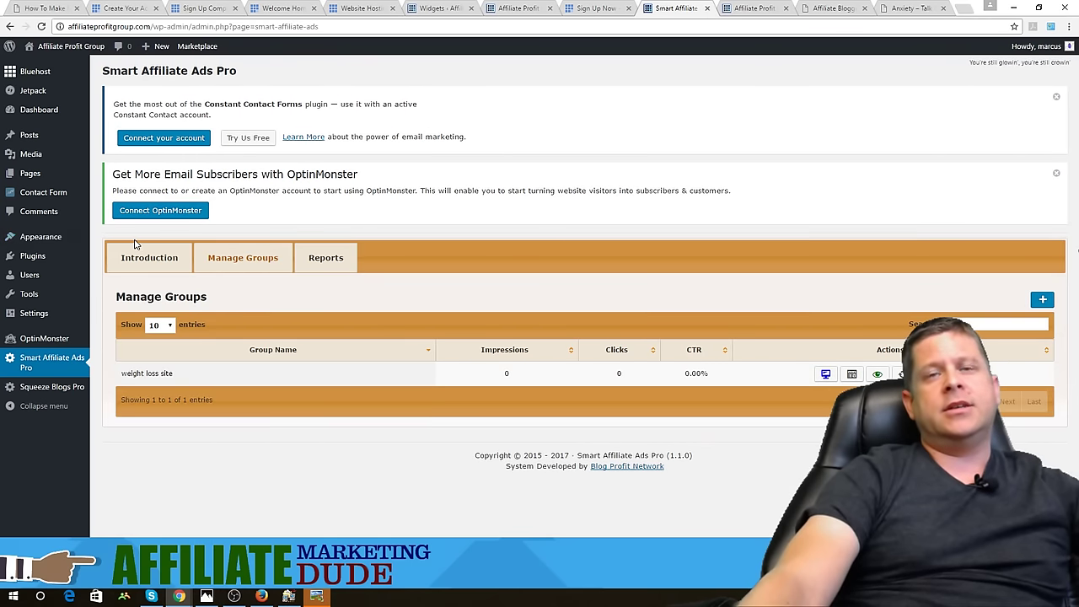
Add the Smart Affiliate Ads Pro widget to the Sidebar below Squeeze Blogs Pro and save it
{"action": "mouse_move", "coordinate": [60, 240]}
{"action": "left_click", "coordinate": [111, 270]}
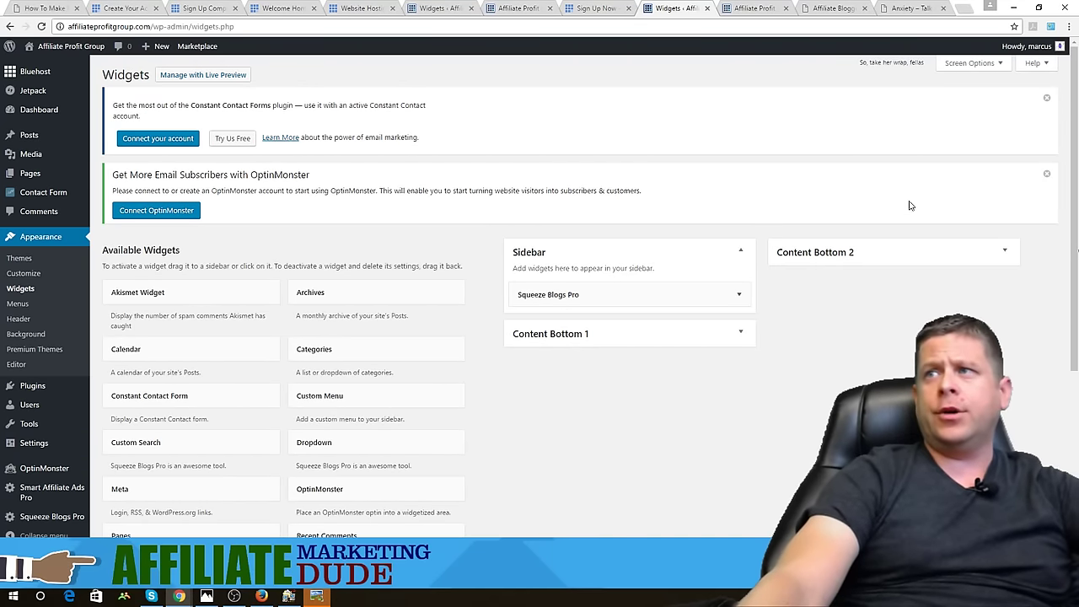
{"action": "scroll", "coordinate": [835, 345], "scroll_direction": "down", "scroll_amount": 2}
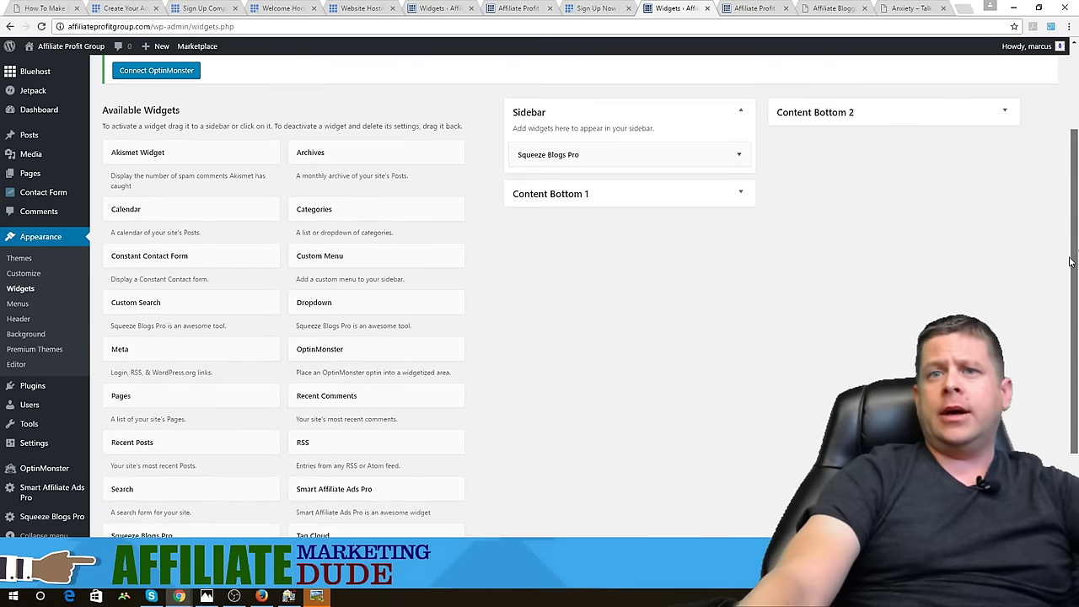
{"action": "left_click_drag", "start_coordinate": [360, 478], "coordinate": [627, 173]}
{"action": "left_click", "coordinate": [725, 222]}
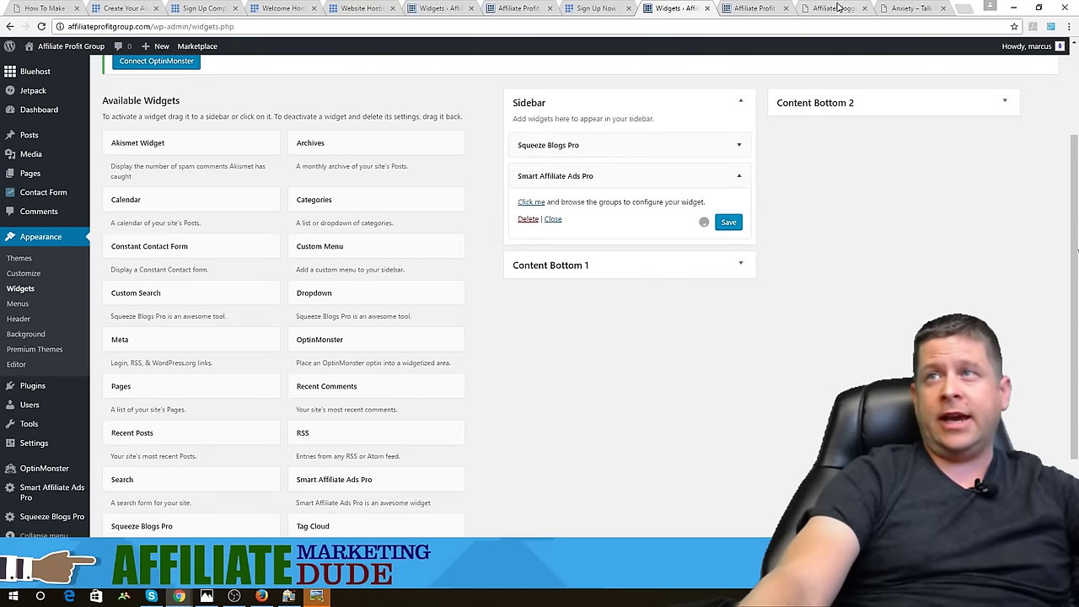
Reload the hub site's front page and check the new ad below the sidebar opt-in form
{"action": "left_click", "coordinate": [738, 12]}
{"action": "right_click", "coordinate": [806, 184]}
{"action": "left_click", "coordinate": [833, 214]}
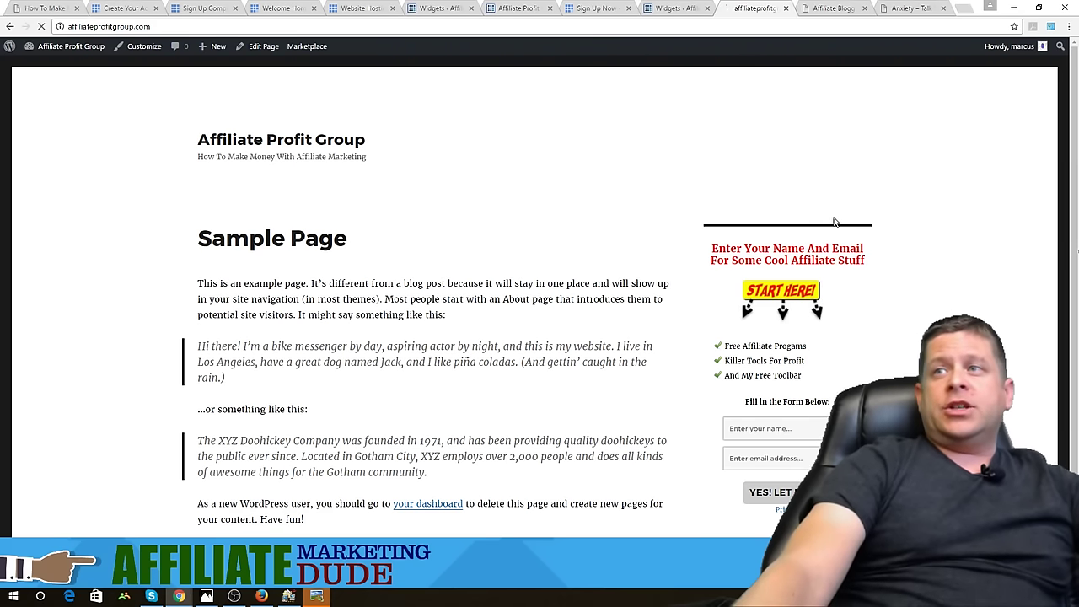
{"action": "scroll", "coordinate": [880, 197], "scroll_direction": "down", "scroll_amount": 3}
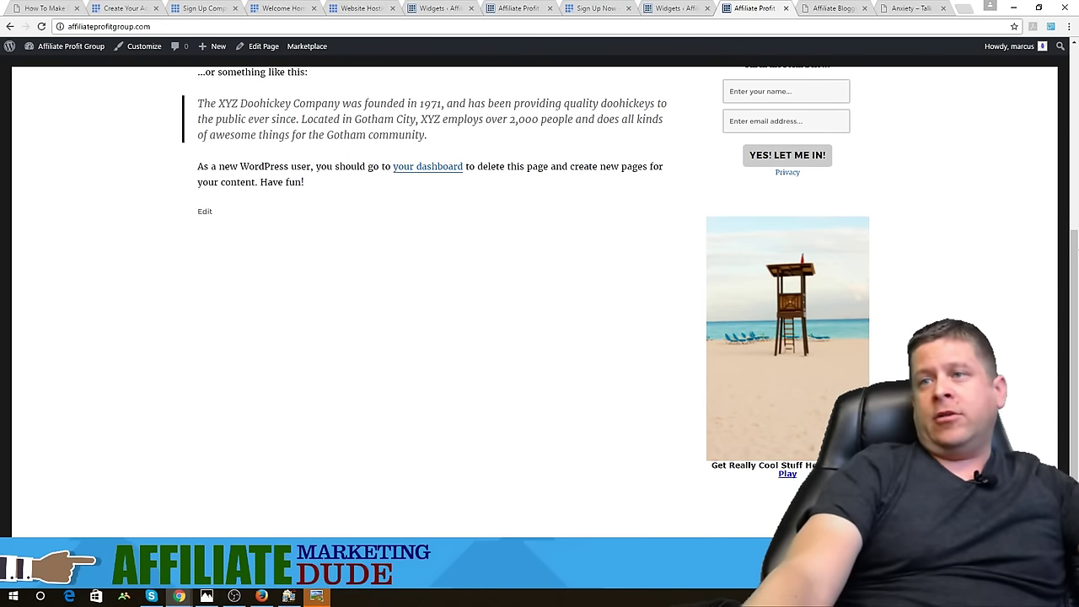
{"action": "scroll", "coordinate": [1077, 250], "scroll_direction": "up", "scroll_amount": 4}
Review the "Setting Up Your Hub Site" checklist alongside the finished hub site's front page
{"action": "left_click", "coordinate": [37, 5]}
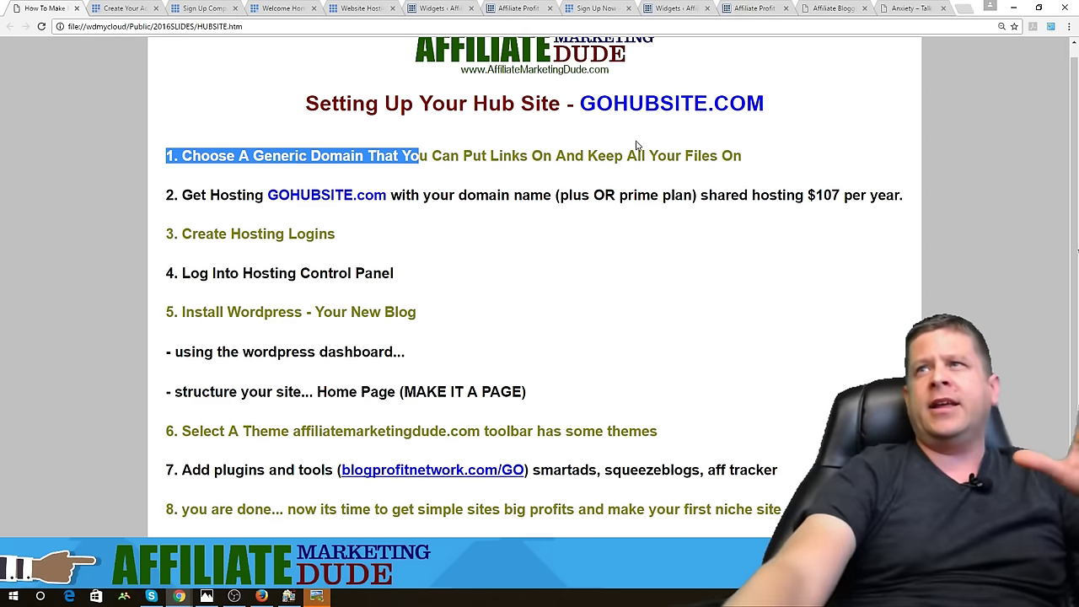
{"action": "left_click", "coordinate": [741, 8]}
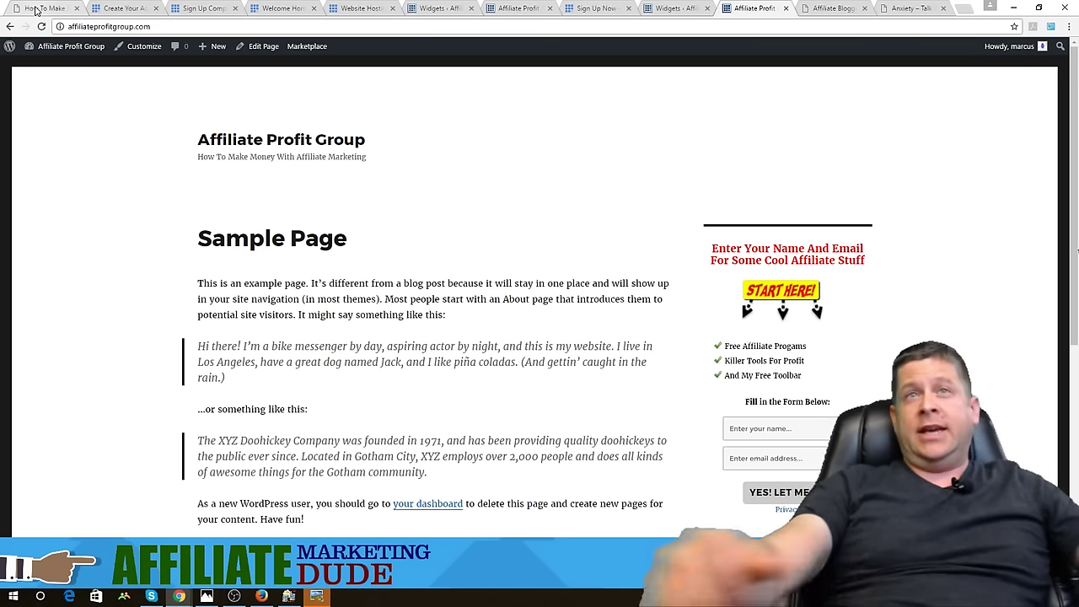
{"action": "left_click", "coordinate": [50, 6]}
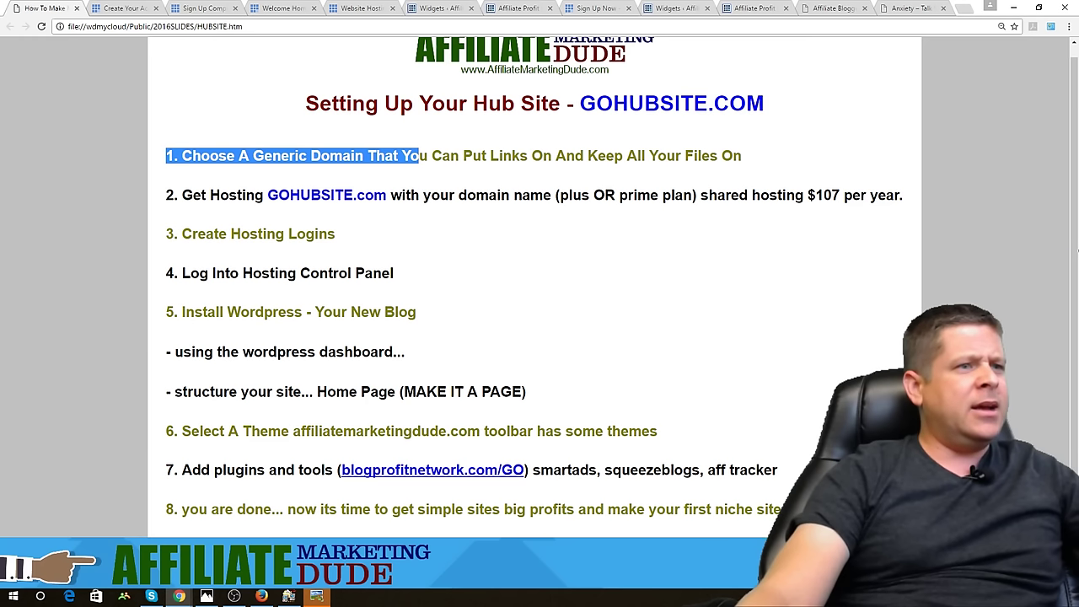
{"action": "key", "text": "alt+Tab"}
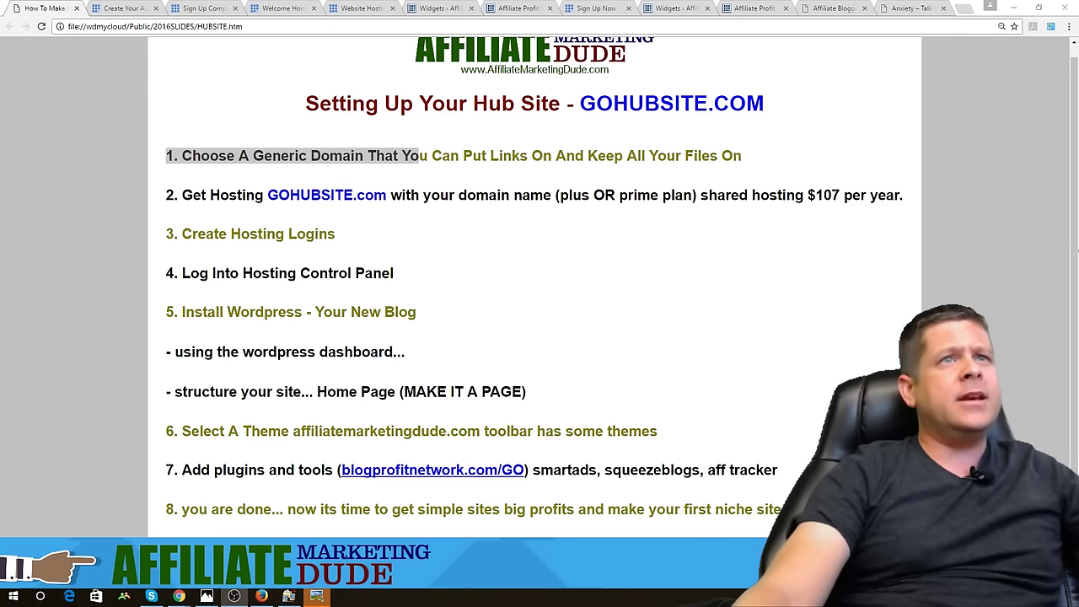